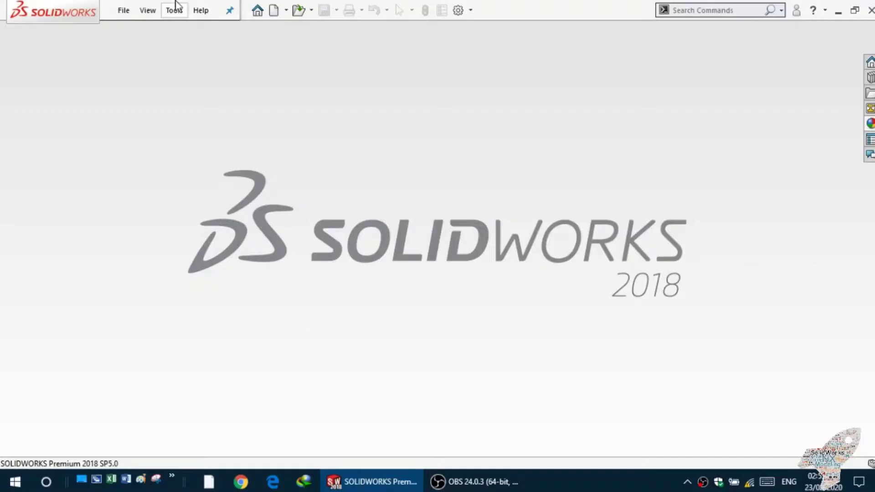
# Create a new part document from the Part template.
pyautogui.click(123, 10)
pyautogui.click(145, 30)
pyautogui.click(506, 361)
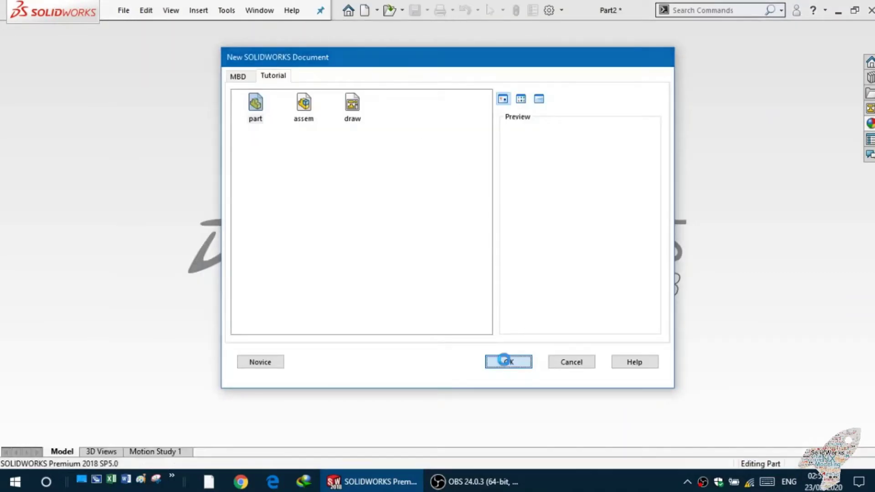
pyautogui.click(37, 250)
# Sketch a 120 mm diameter circle at the origin on the Top plane.
pyautogui.click(46, 225)
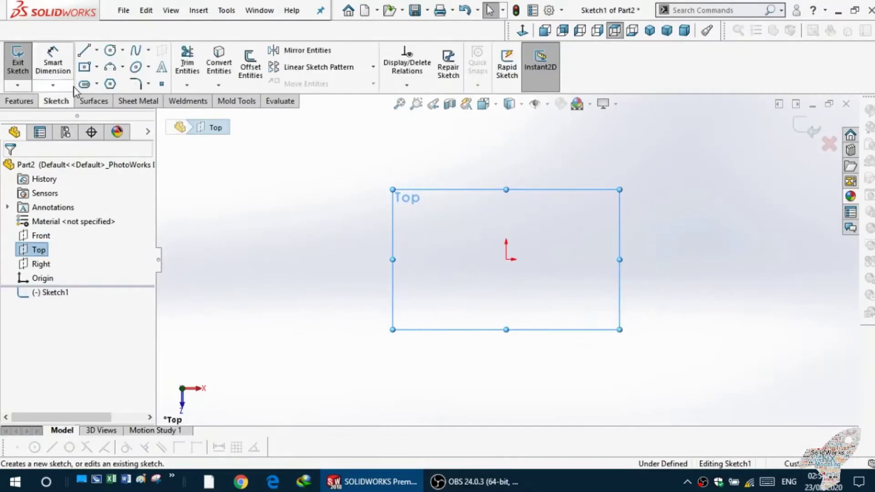
pyautogui.click(109, 52)
pyautogui.click(506, 259)
pyautogui.click(438, 325)
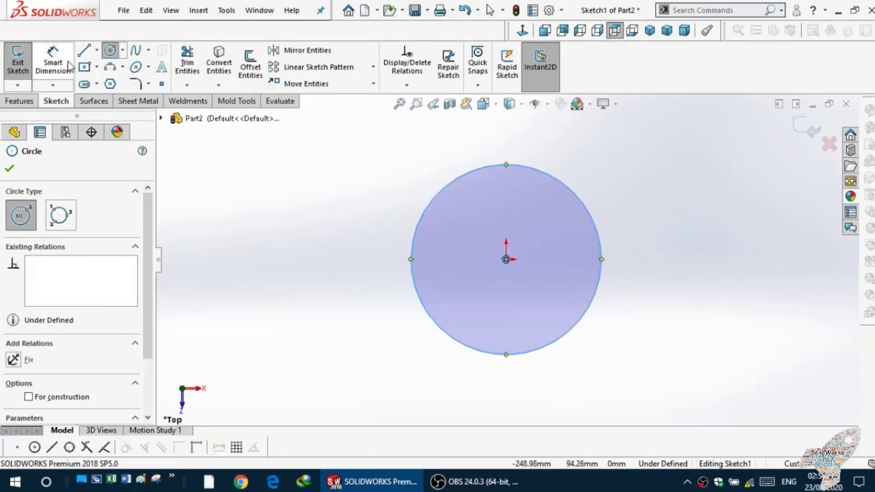
pyautogui.press('Escape')
pyautogui.click(411, 279)
pyautogui.click(377, 291)
pyautogui.write('120')
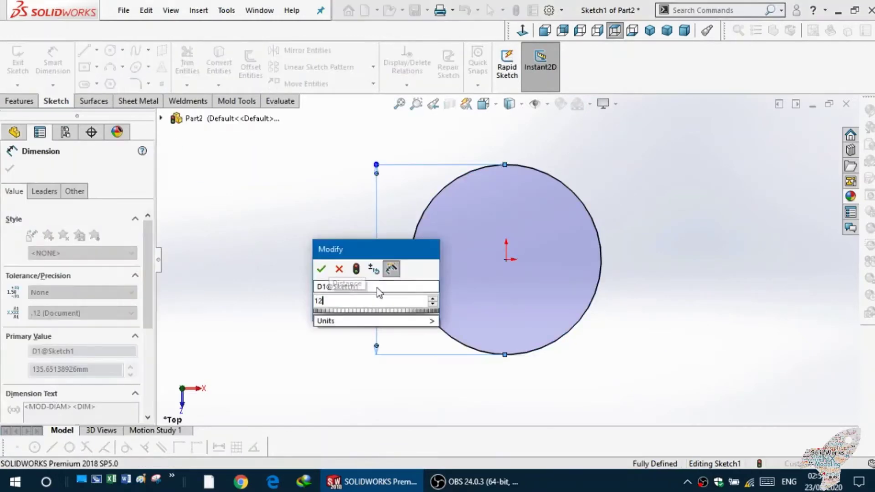
pyautogui.press('Return')
# Extrude the circle 50 mm Mid Plane into the cylinder Boss-Extrude1.
pyautogui.click(19, 101)
pyautogui.click(24, 61)
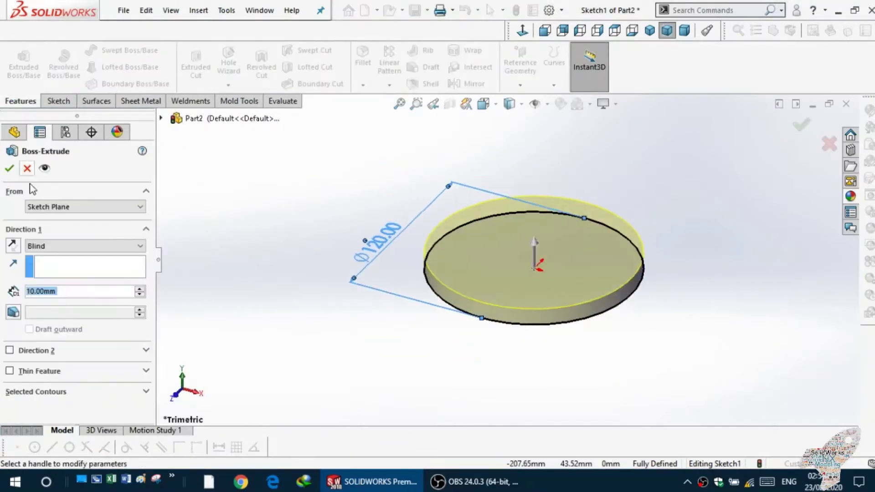
pyautogui.write('50')
pyautogui.press('Return')
pyautogui.click(59, 246)
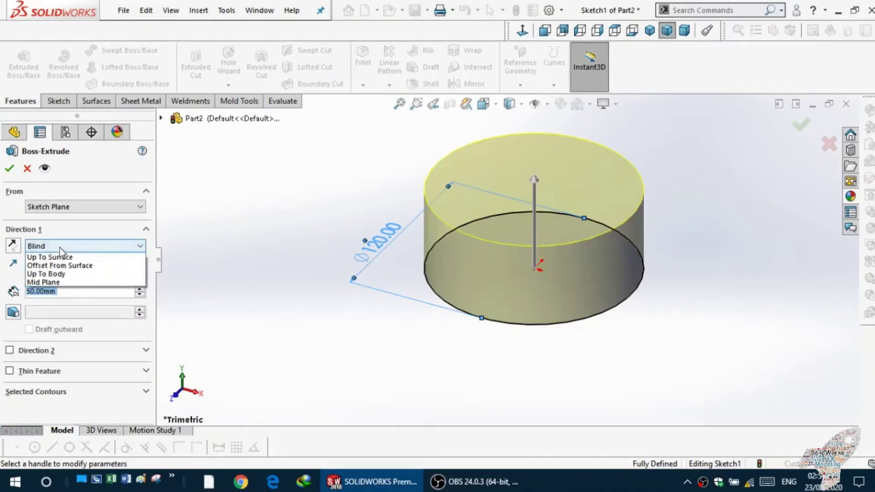
pyautogui.click(45, 299)
pyautogui.click(9, 168)
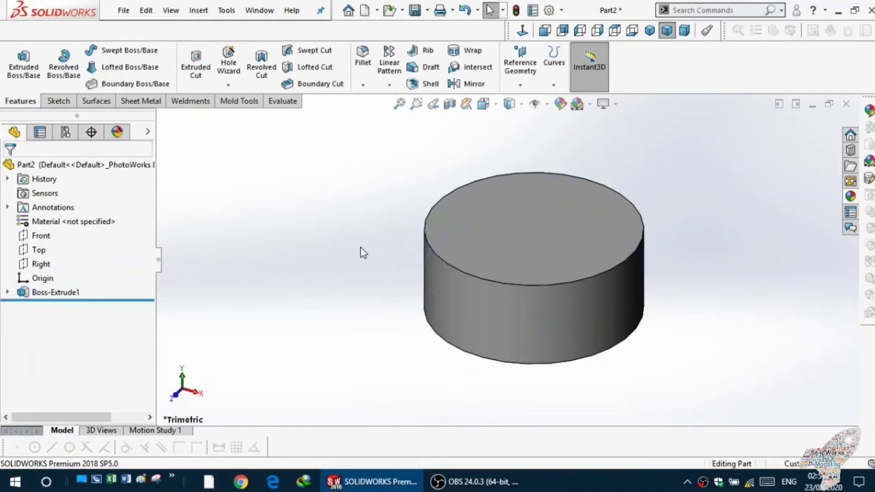
pyautogui.moveTo(360, 250)
pyautogui.mouseDown(button='middle')
pyautogui.moveTo(311, 256)
pyautogui.moveTo(383, 219)
pyautogui.mouseUp(button='middle')
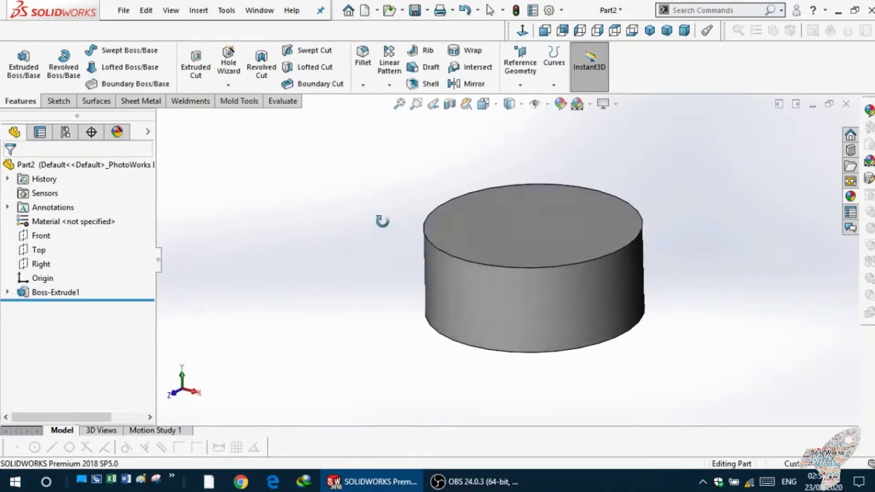
# Chamfer the cylinder's top and bottom circular edges 4 mm × 45°, excluding the side face.
pyautogui.click(363, 85)
pyautogui.click(373, 124)
pyautogui.click(428, 230)
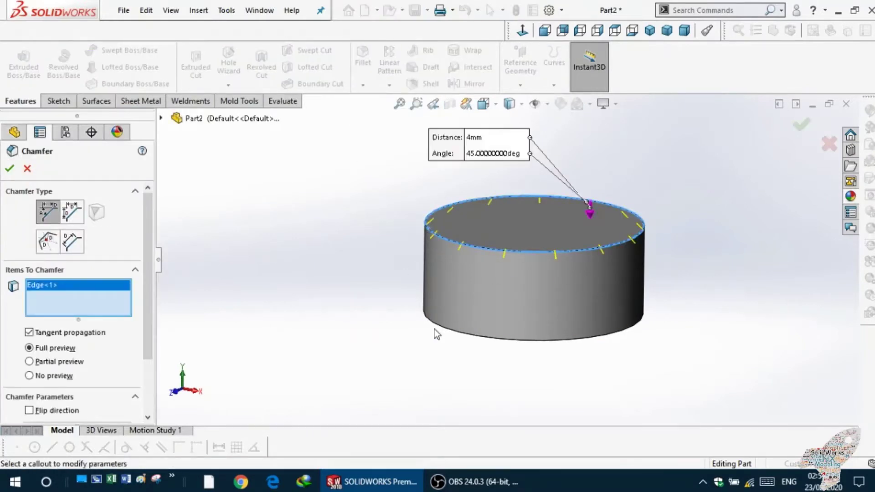
pyautogui.click(425, 322)
pyautogui.rightClick(50, 295)
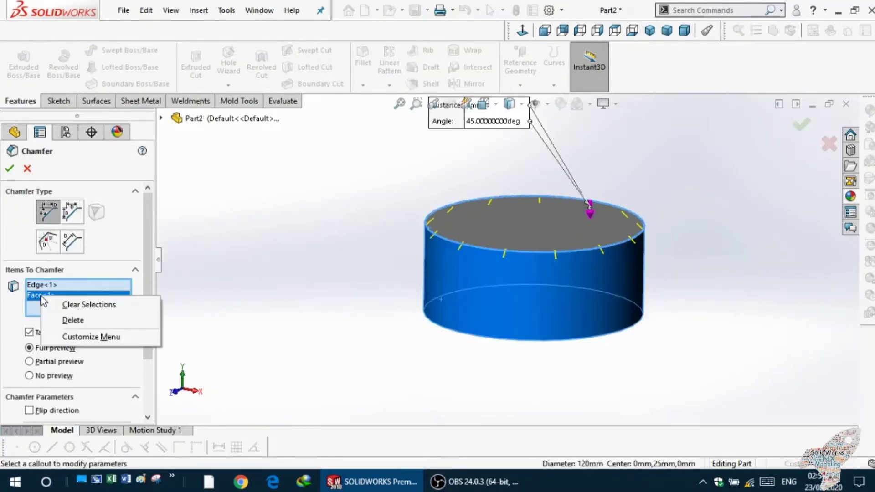
pyautogui.click(68, 319)
pyautogui.click(435, 322)
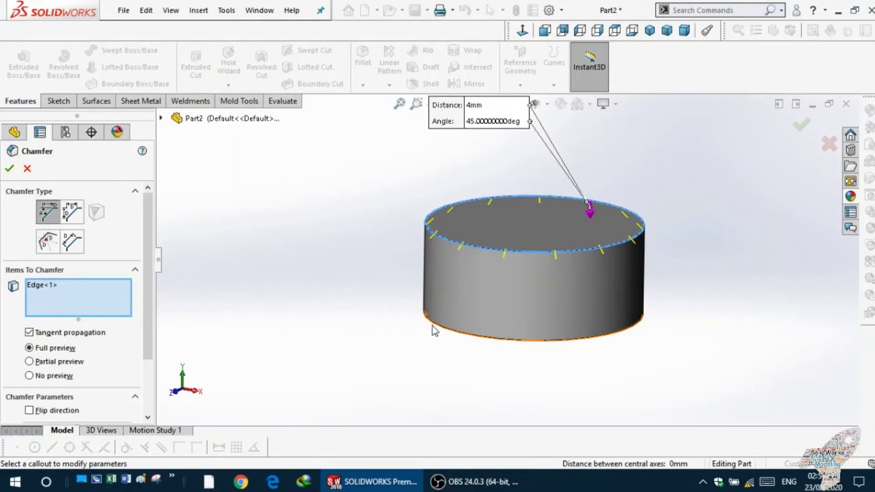
pyautogui.click(426, 323)
pyautogui.scroll(-3, 3, 363)
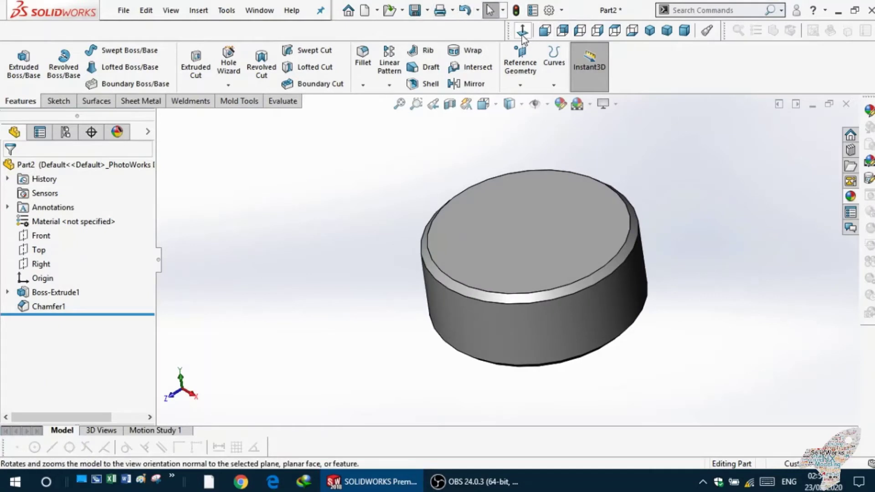
pyautogui.click(580, 30)
# Select the Right plane and orient the view to face it.
pyautogui.scroll(-2, 489, 290)
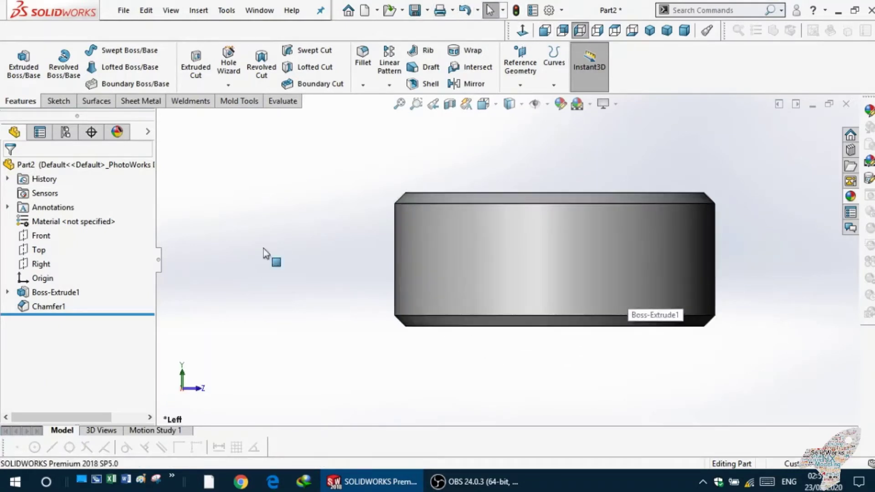
pyautogui.click(55, 102)
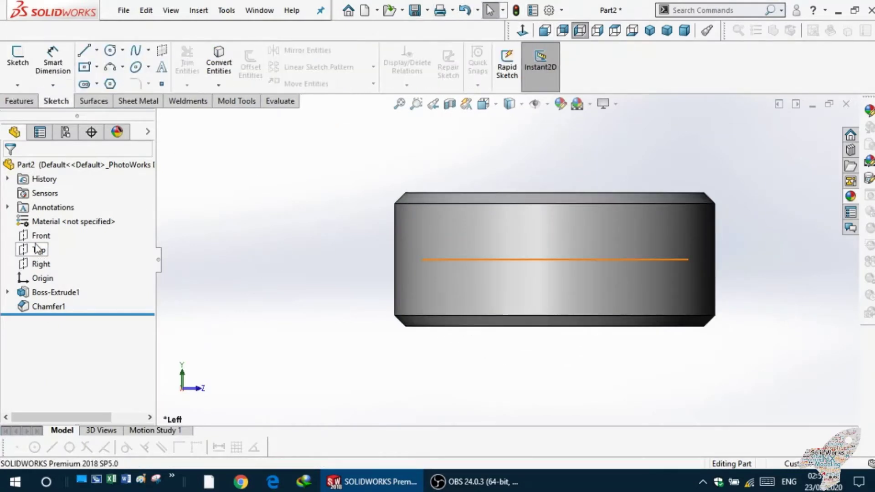
pyautogui.click(40, 264)
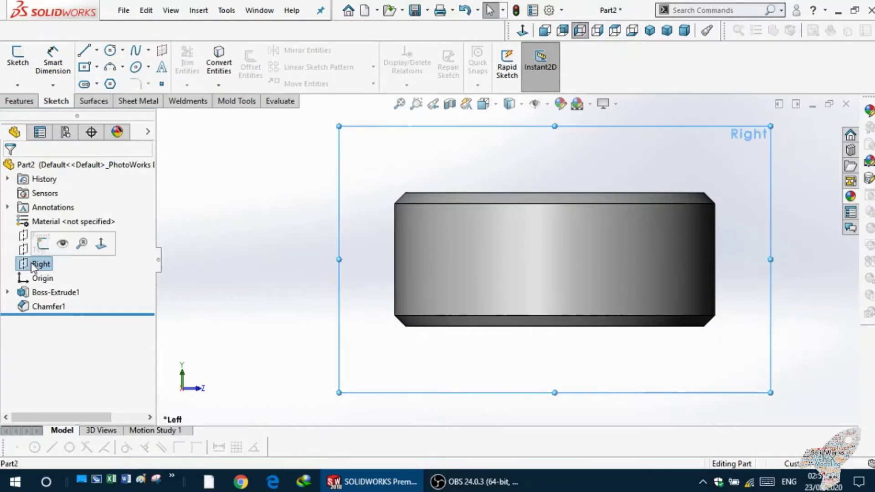
pyautogui.scroll(1, 501, 68)
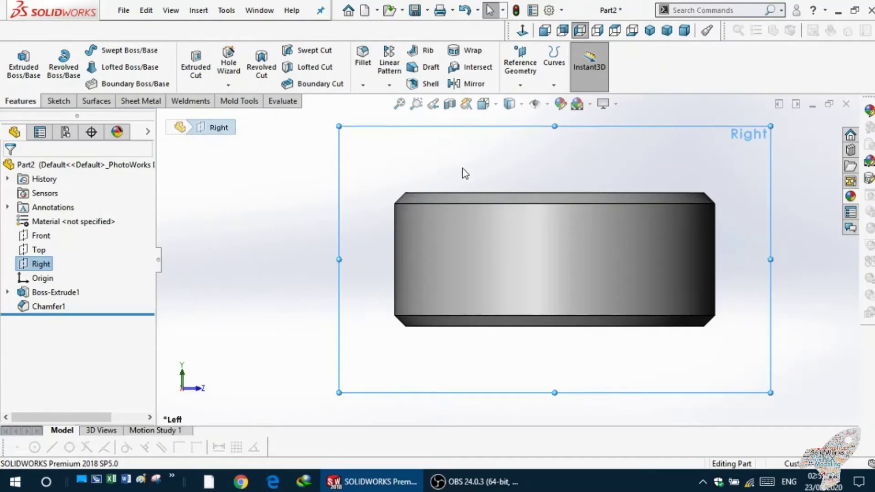
pyautogui.click(522, 31)
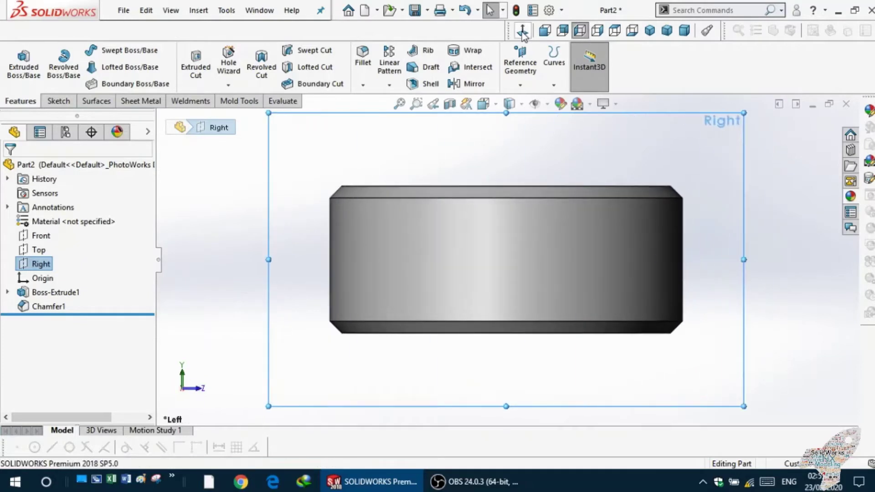
pyautogui.click(522, 31)
pyautogui.click(522, 32)
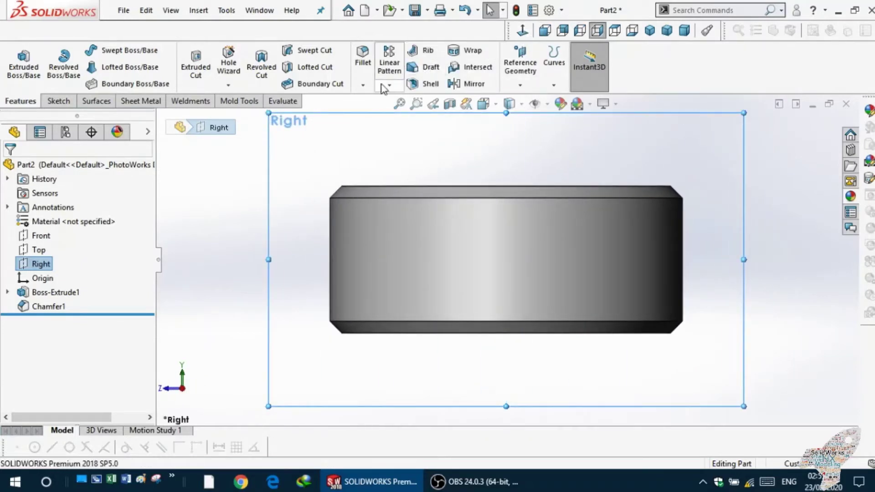
# Create Plane1 offset 60 mm from the Right plane.
pyautogui.click(520, 85)
pyautogui.click(519, 102)
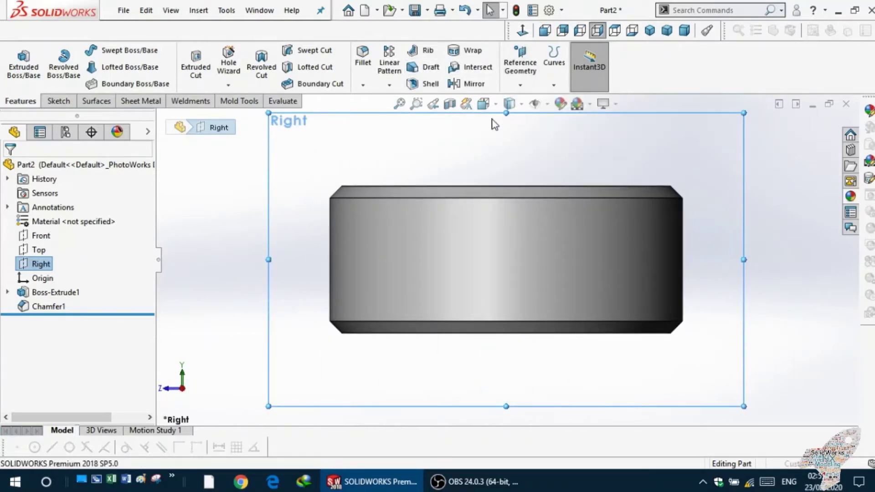
pyautogui.click(545, 31)
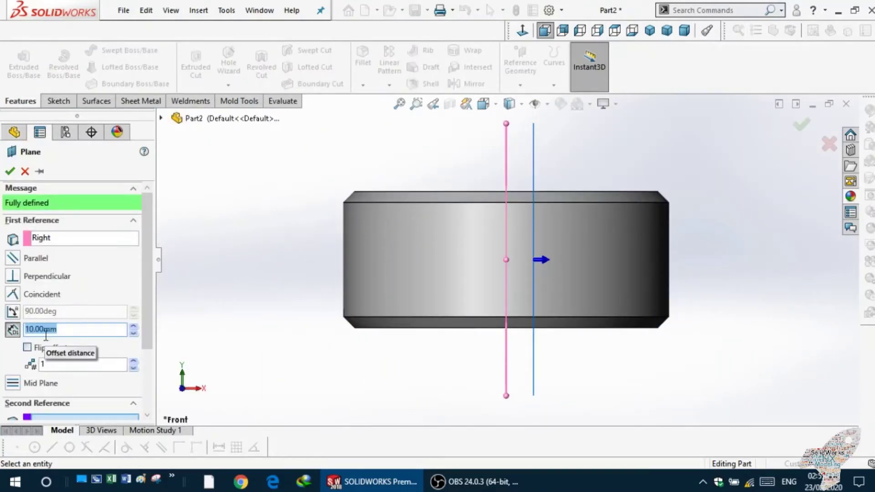
pyautogui.write('60')
pyautogui.press('Return')
pyautogui.click(10, 172)
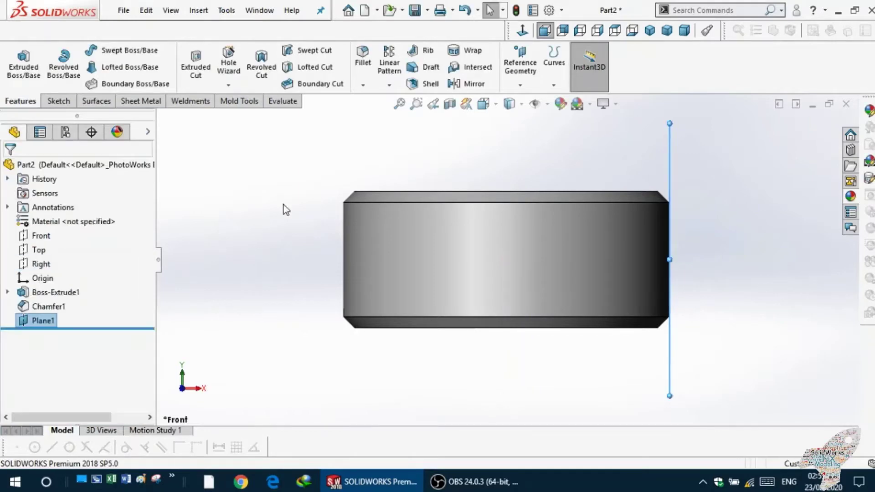
pyautogui.hotkey('ctrl', '7')
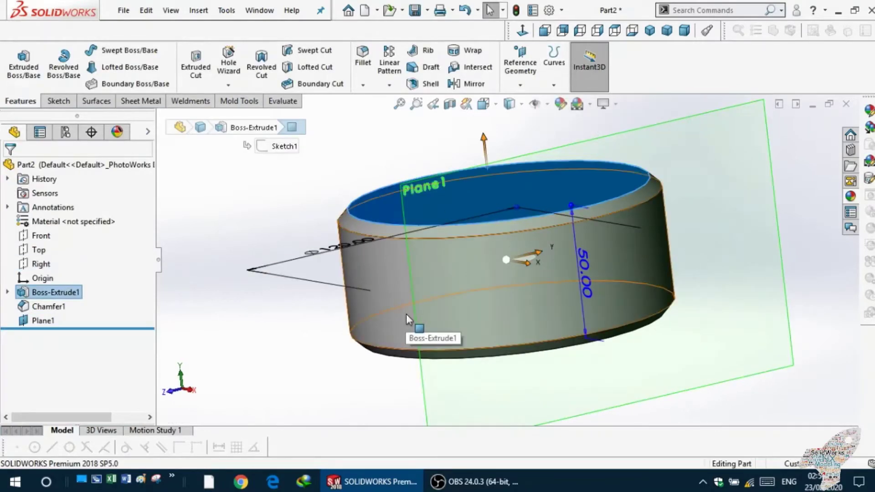
# Sketch a centre-point slot on Plane1 centred at the origin.
pyautogui.click(437, 305)
pyautogui.click(472, 296)
pyautogui.scroll(-3, 484, 249)
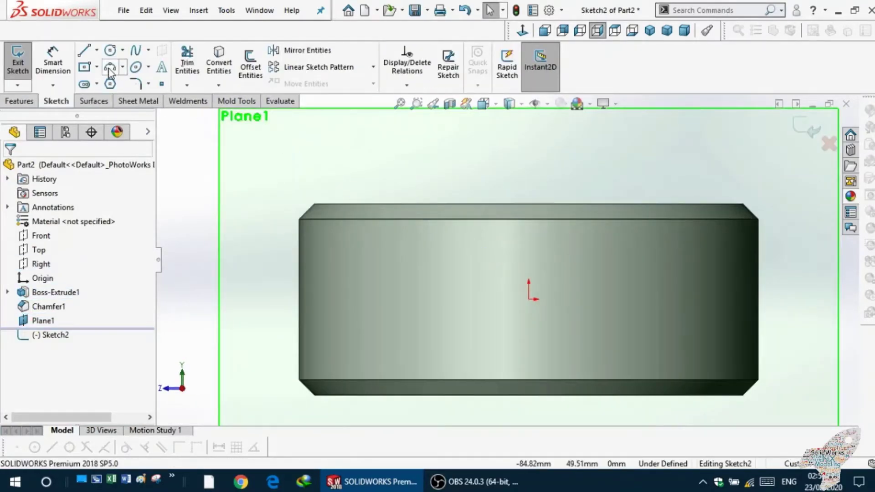
pyautogui.click(84, 84)
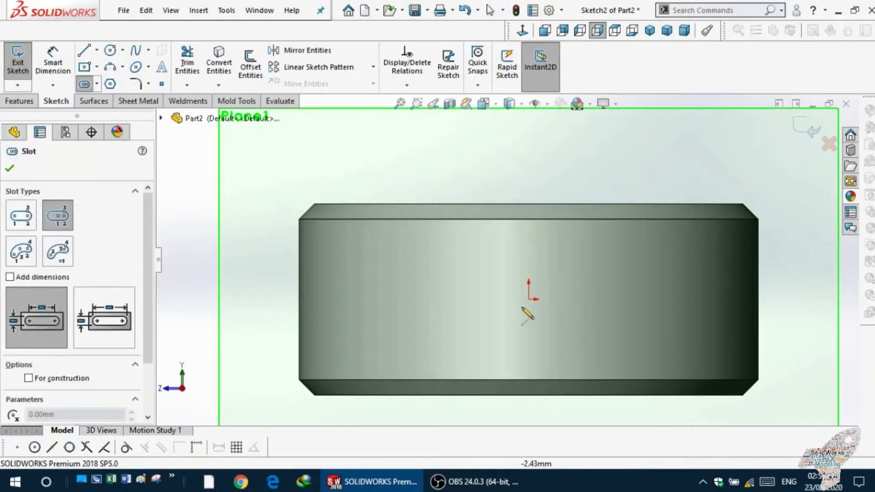
pyautogui.click(529, 299)
pyautogui.click(474, 301)
pyautogui.click(479, 270)
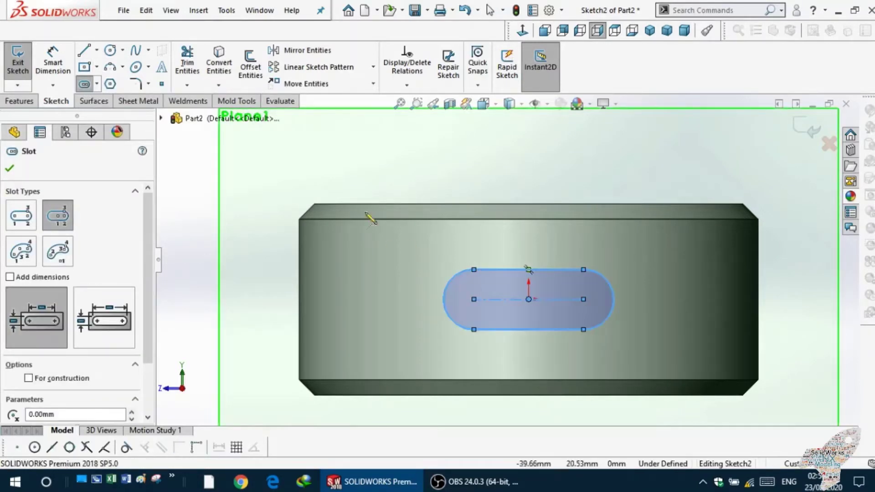
pyautogui.press('Escape')
# Dimension the slot's centre-to-centre length to 15 mm.
pyautogui.click(514, 299)
pyautogui.click(506, 241)
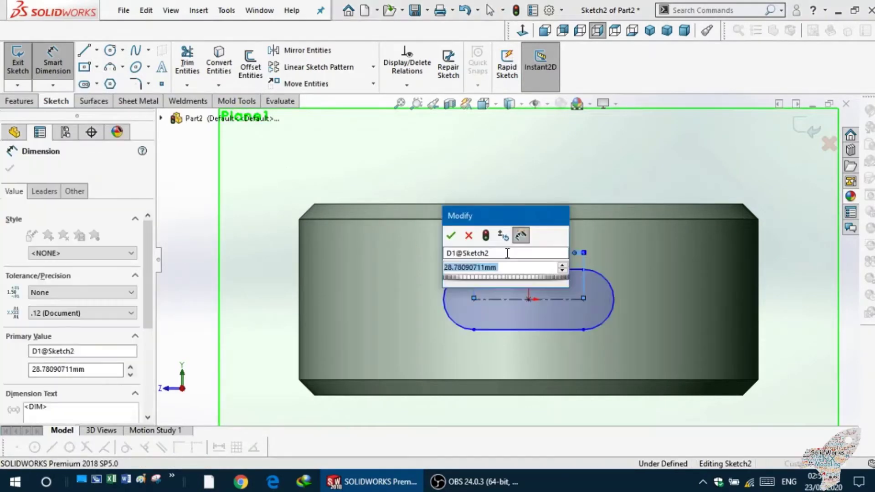
pyautogui.write('25')
pyautogui.press('Return')
pyautogui.doubleClick(508, 240)
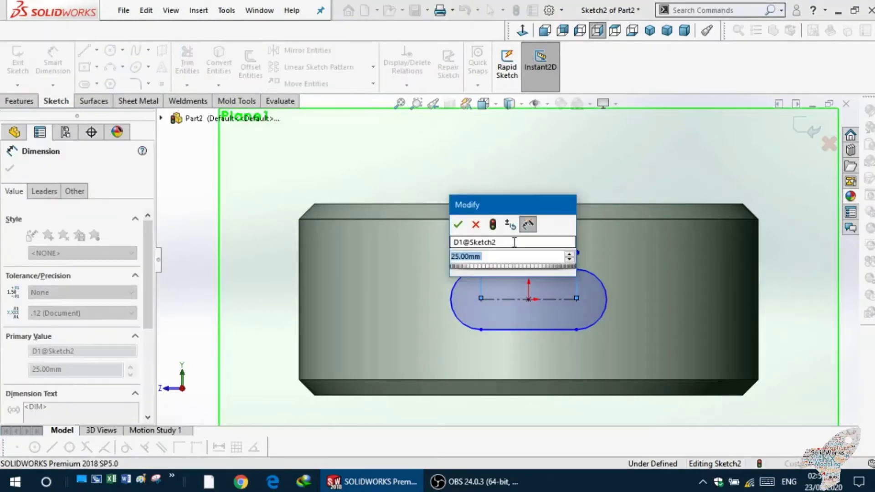
pyautogui.write('20')
pyautogui.press('Return')
pyautogui.click(501, 242)
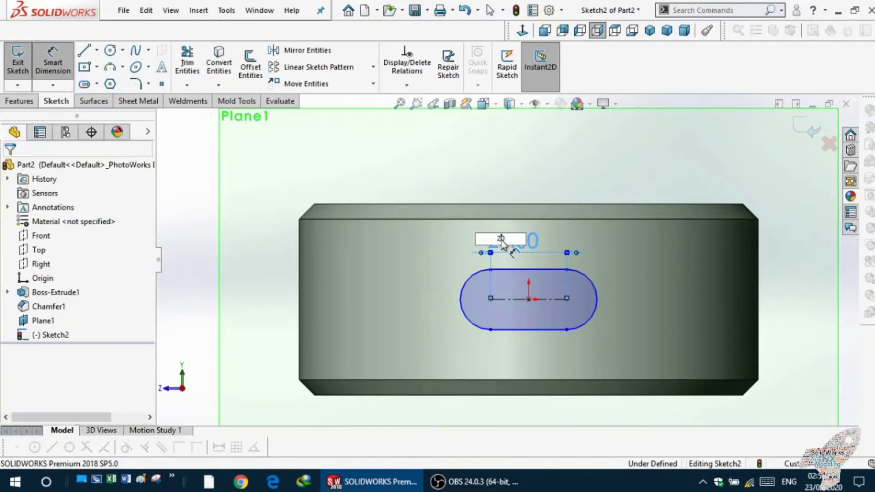
pyautogui.write('5')
pyautogui.press('Return')
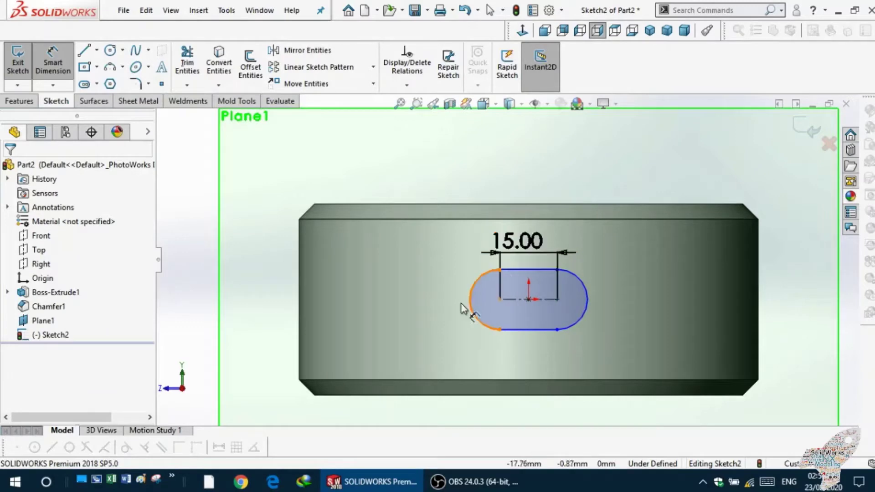
# Dimension the slot end radius to 6 mm and confirm.
pyautogui.click(469, 294)
pyautogui.click(392, 301)
pyautogui.write('6')
pyautogui.press('Return')
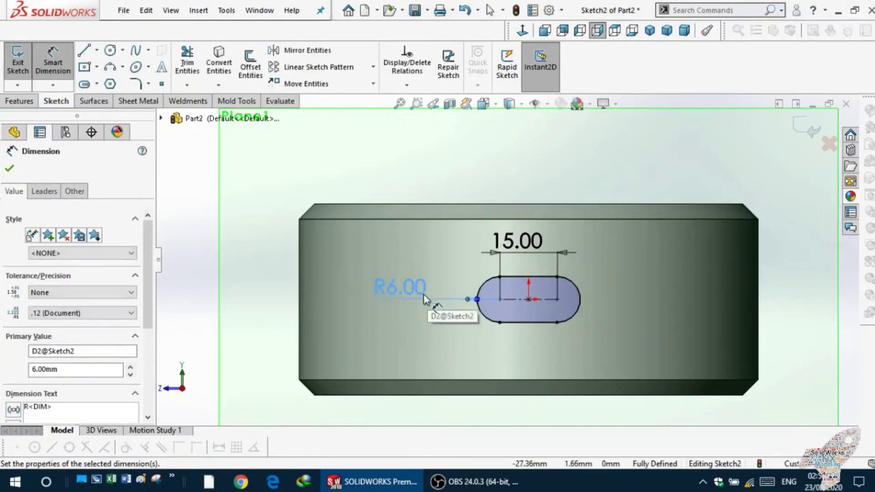
pyautogui.click(19, 101)
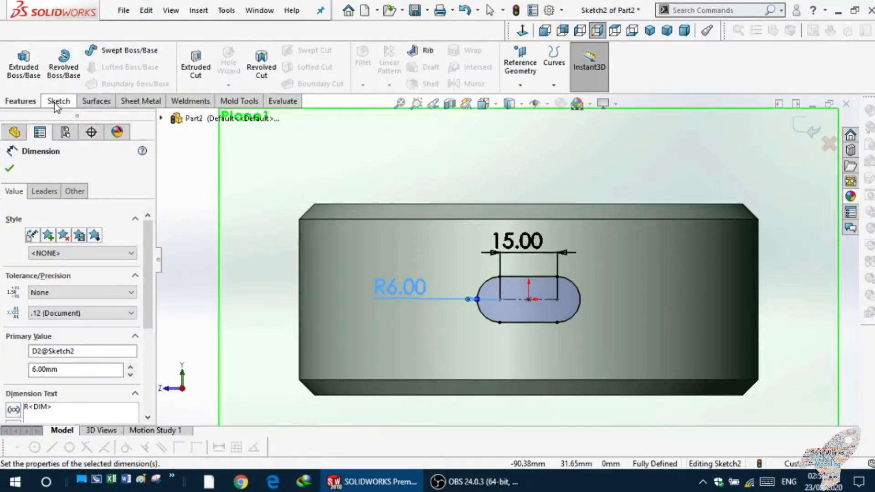
pyautogui.moveTo(196, 199)
pyautogui.mouseDown(button='middle')
pyautogui.moveTo(245, 281)
pyautogui.moveTo(259, 218)
pyautogui.mouseUp(button='middle')
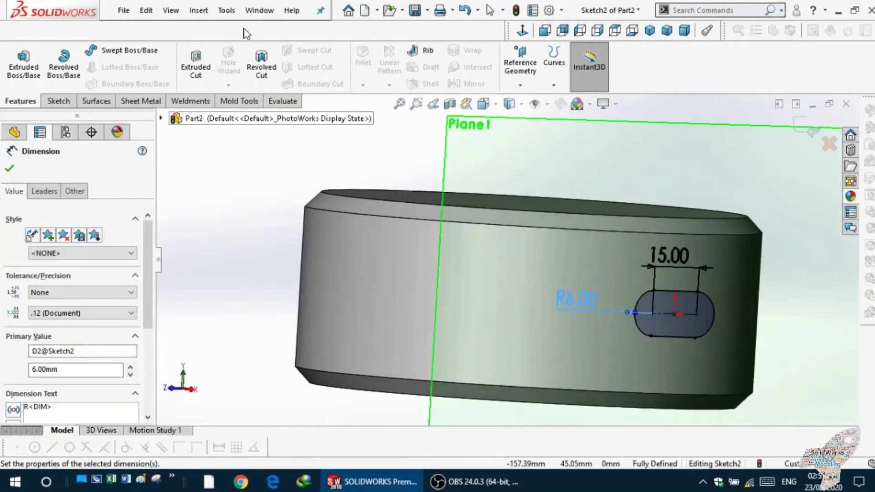
pyautogui.click(198, 10)
# Set up a Projected Curve of Sketch2 onto the cylinder's side face using Sketch on faces.
pyautogui.click(223, 345)
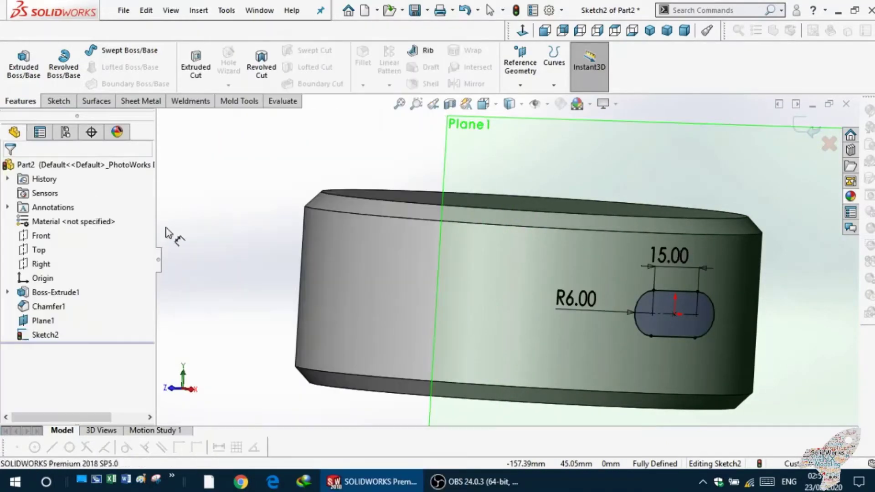
pyautogui.click(198, 9)
pyautogui.moveTo(220, 72)
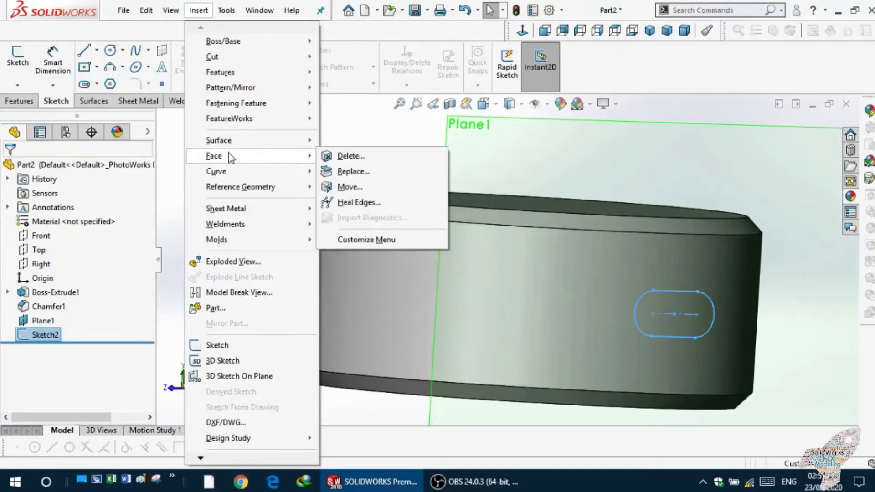
pyautogui.moveTo(216, 171)
pyautogui.click(357, 193)
pyautogui.moveTo(339, 196)
pyautogui.mouseDown(button='middle')
pyautogui.moveTo(227, 197)
pyautogui.moveTo(371, 274)
pyautogui.mouseUp(button='middle')
pyautogui.click(371, 273)
pyautogui.moveTo(283, 227); pyautogui.dragTo(293, 233, button='middle')
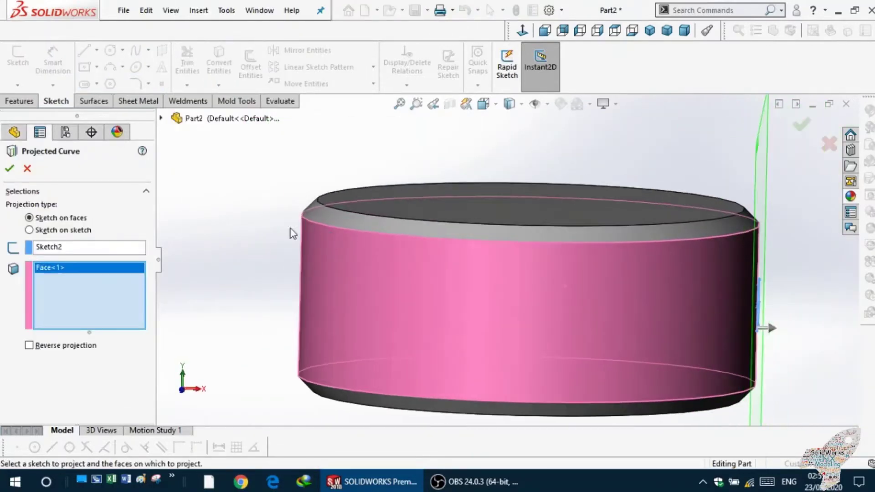
pyautogui.click(9, 169)
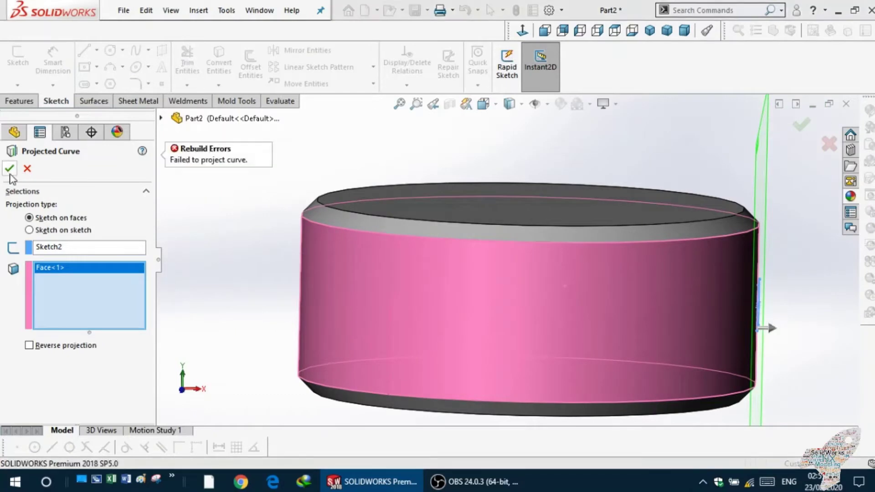
pyautogui.click(30, 230)
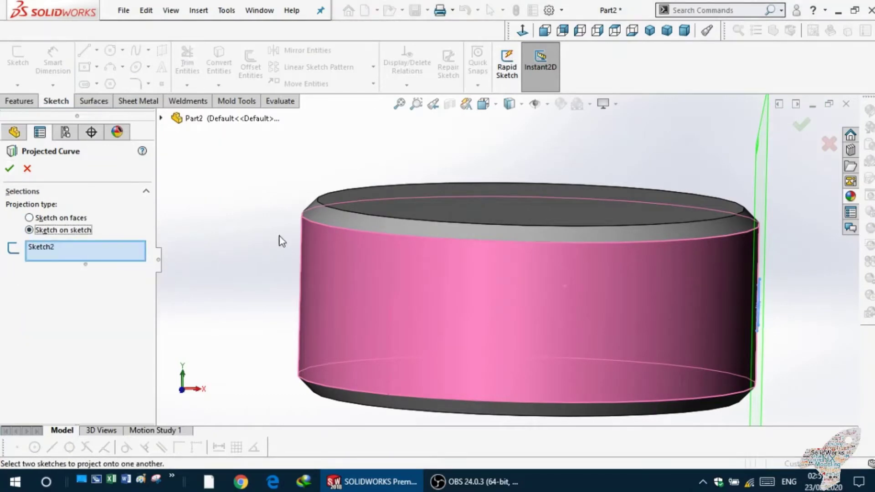
pyautogui.click(29, 218)
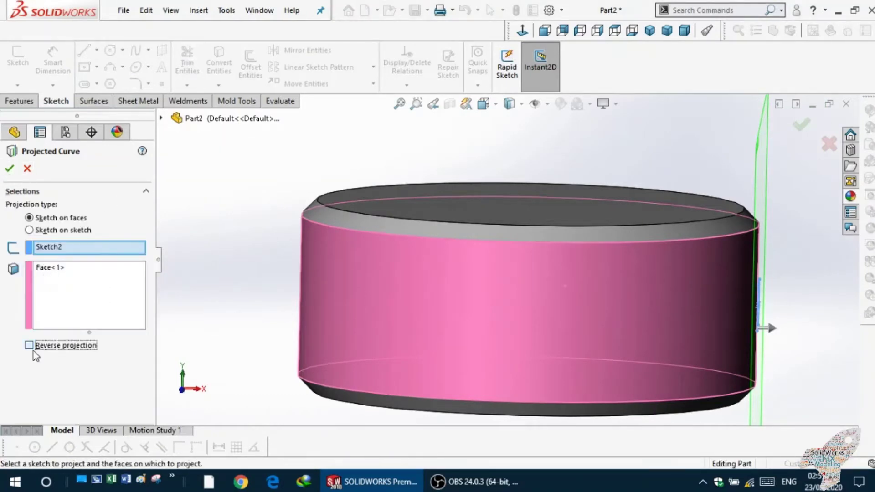
# Accept Curve2 on the cylinder's side face and hide Plane1.
pyautogui.click(9, 168)
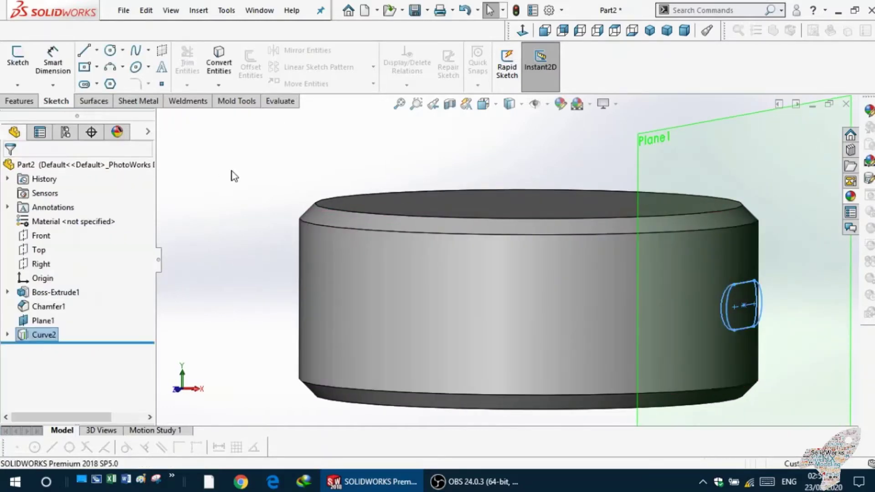
pyautogui.moveTo(241, 192); pyautogui.dragTo(625, 228, button='middle')
pyautogui.click(702, 142)
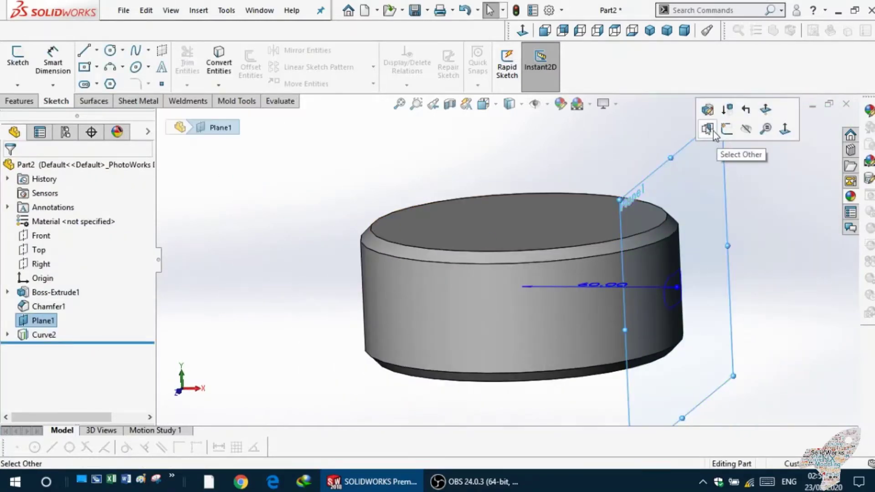
pyautogui.click(709, 172)
pyautogui.moveTo(709, 172); pyautogui.dragTo(501, 301, button='middle')
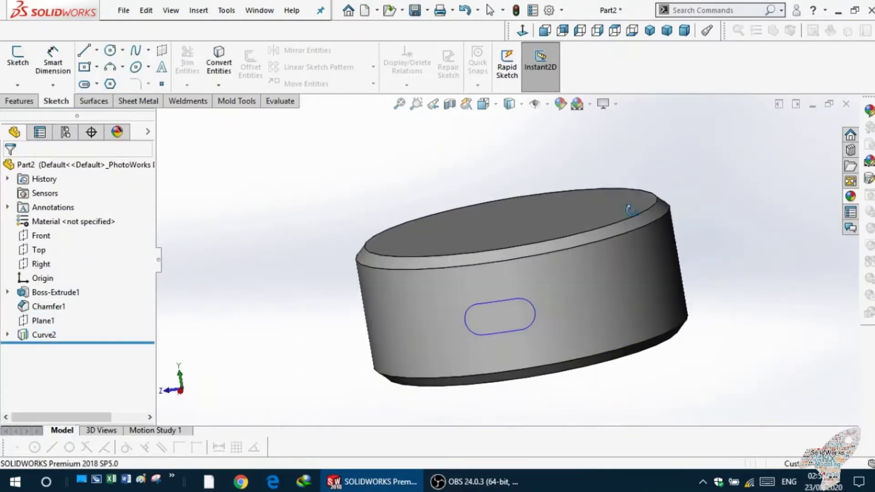
pyautogui.scroll(-5, 477, 314)
# Convert the projected slot outline Curve2 into sketch entities.
pyautogui.click(472, 297)
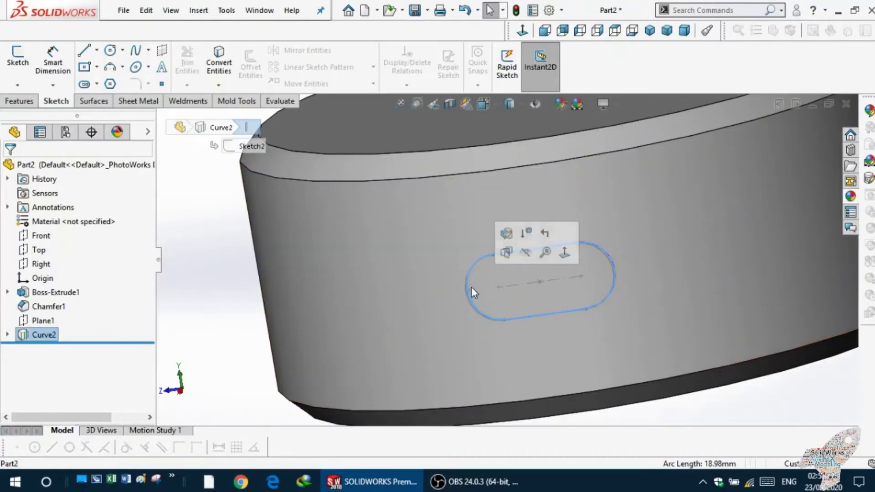
pyautogui.click(217, 72)
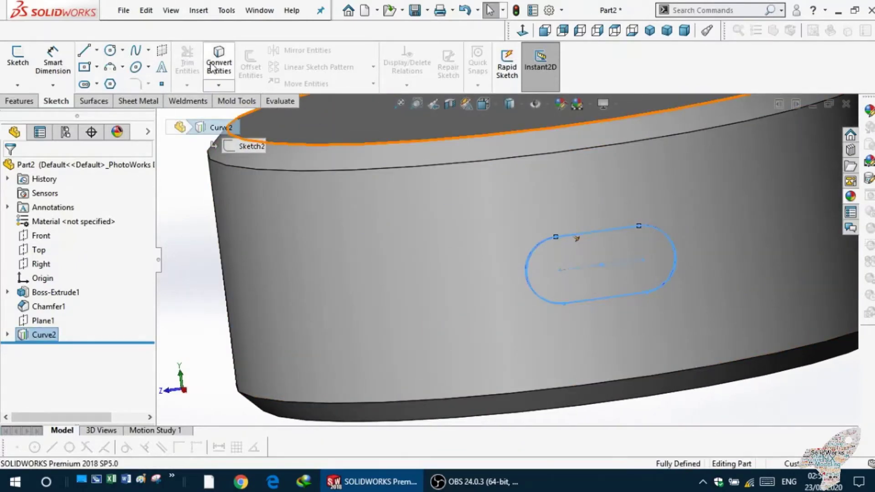
pyautogui.click(592, 299)
pyautogui.click(218, 63)
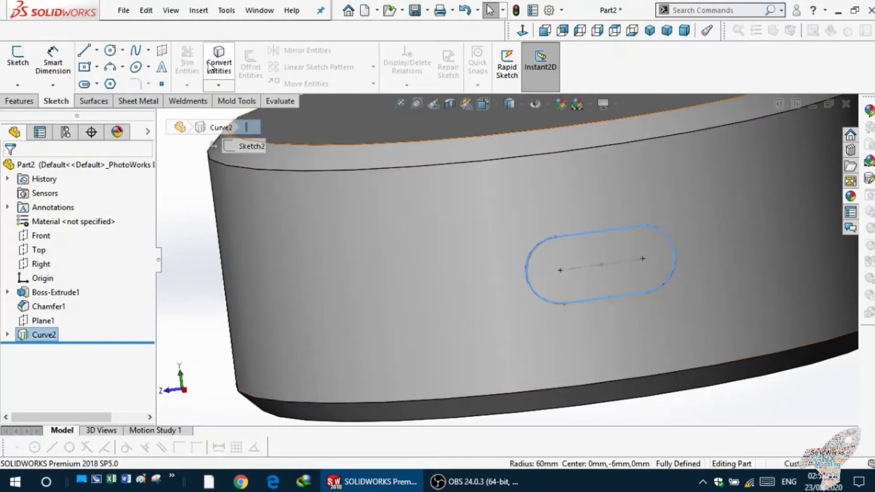
pyautogui.moveTo(202, 237); pyautogui.dragTo(442, 229, button='middle')
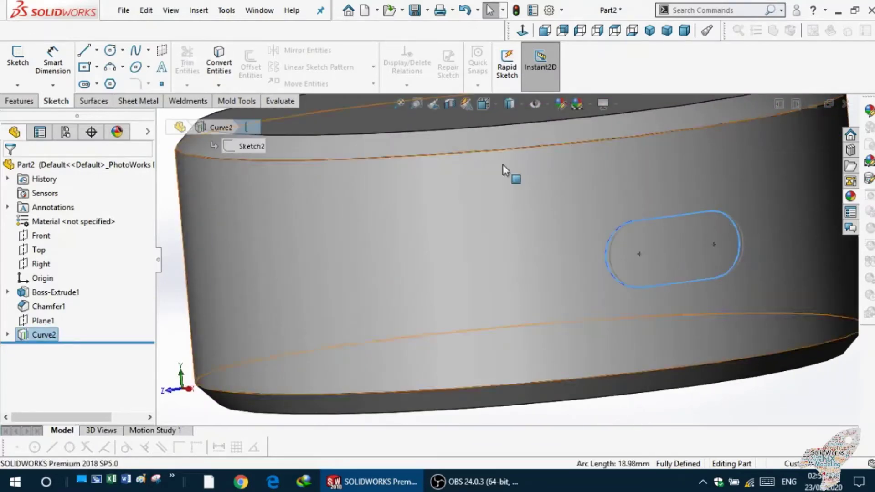
pyautogui.press('f')
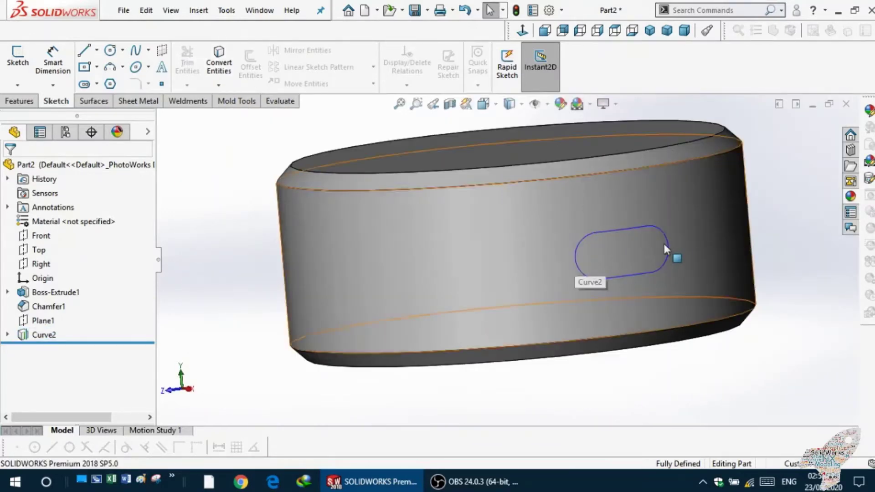
pyautogui.click(19, 101)
# Cut the Curve2 slot profile Blind 3 mm deep into the cylinder's side.
pyautogui.click(196, 68)
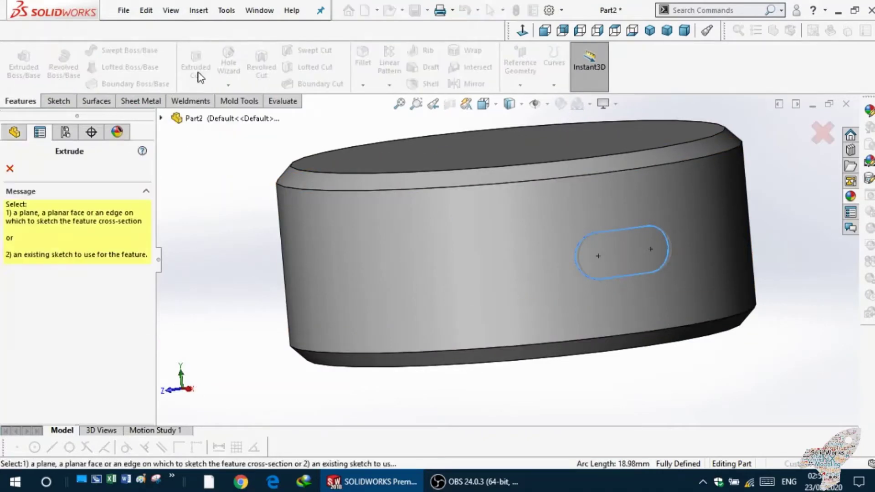
pyautogui.click(161, 118)
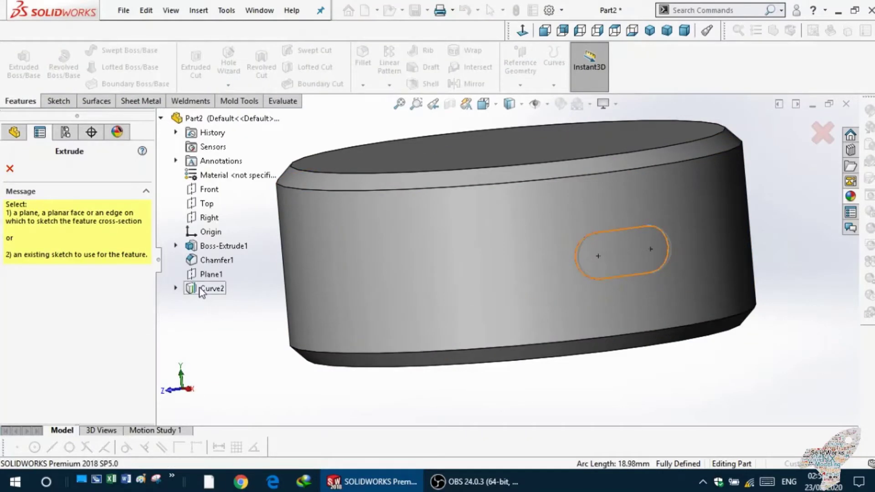
pyautogui.click(577, 250)
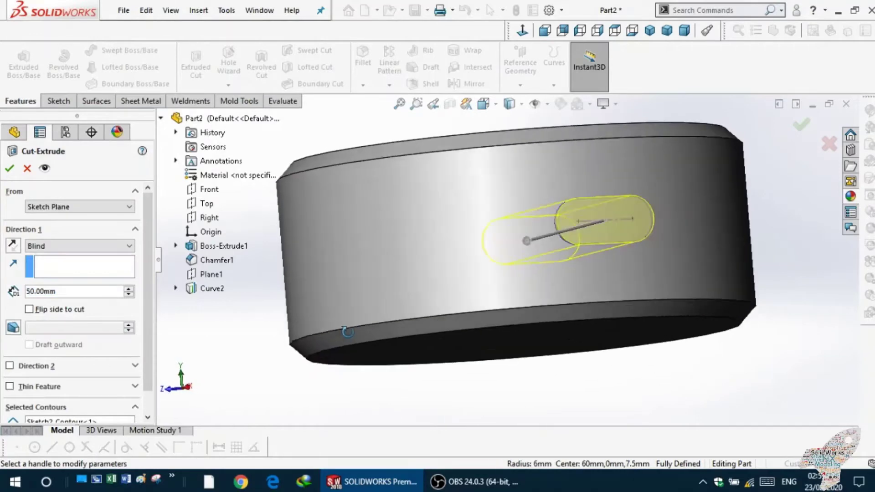
pyautogui.moveTo(555, 252); pyautogui.dragTo(683, 283)
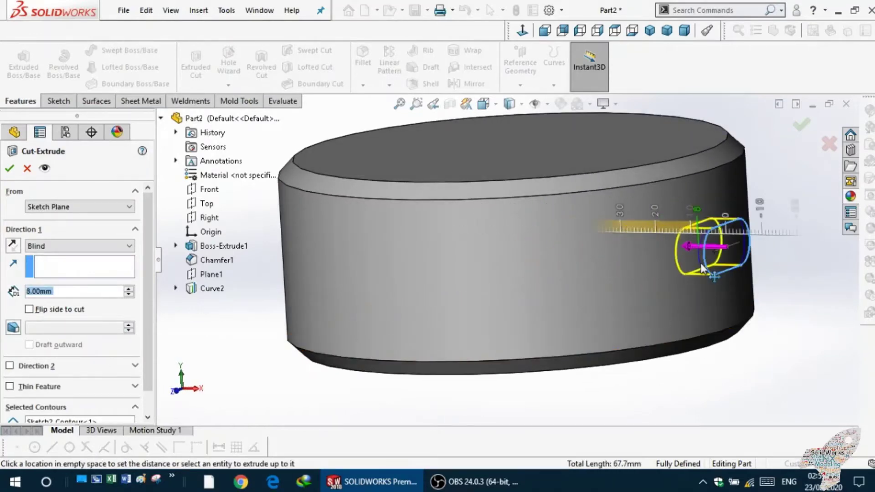
pyautogui.click(524, 32)
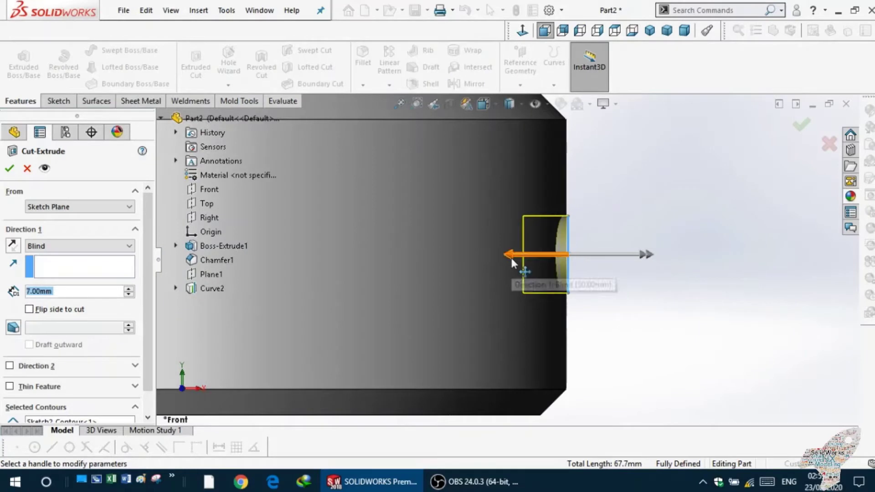
pyautogui.click(512, 259)
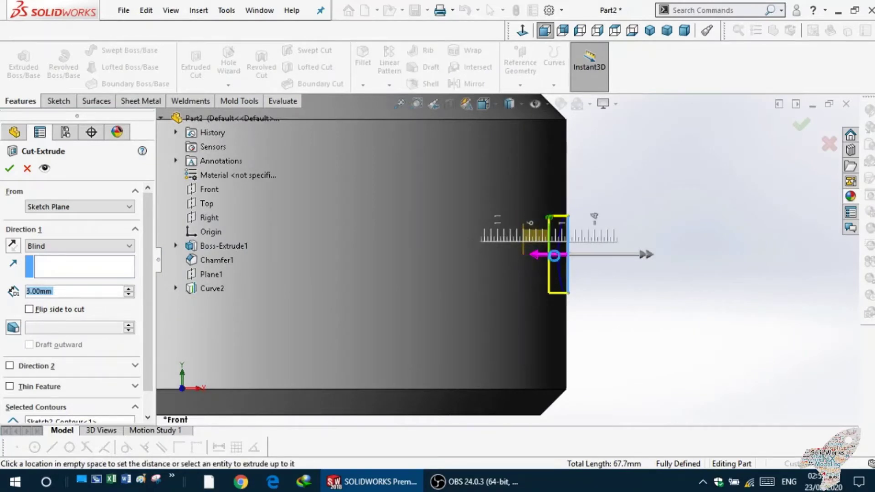
pyautogui.click(554, 255)
pyautogui.press('Return')
pyautogui.moveTo(570, 240)
pyautogui.mouseDown(button='middle')
pyautogui.moveTo(512, 268)
pyautogui.moveTo(540, 252)
pyautogui.mouseUp(button='middle')
pyautogui.scroll(-5, 358, 290)
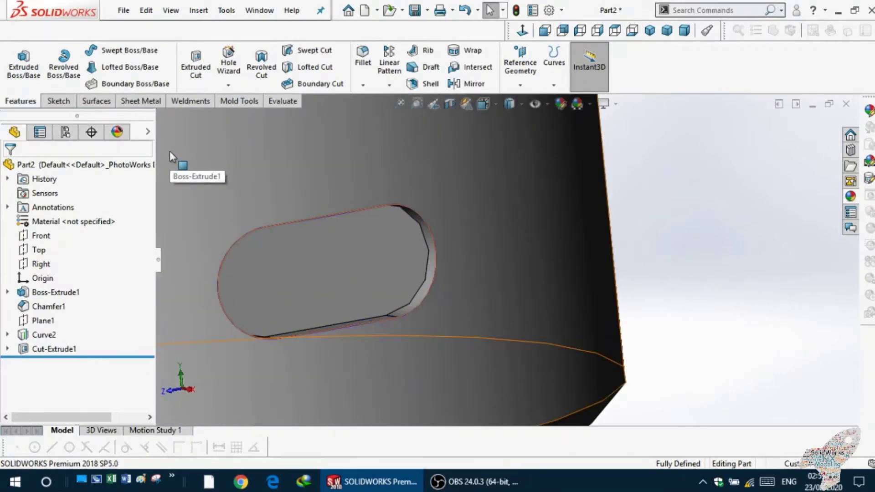
# Sketch a 4 mm diameter circle in the left end of the slot face.
pyautogui.click(241, 278)
pyautogui.click(301, 246)
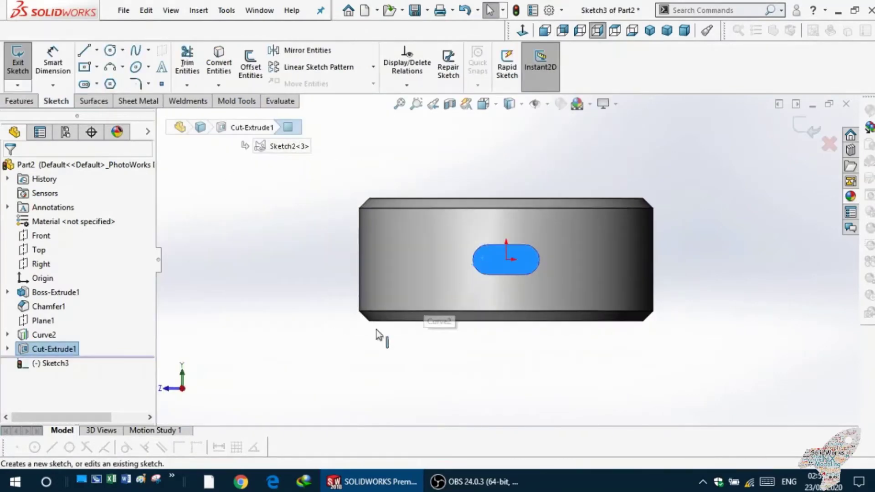
pyautogui.scroll(-5, 469, 306)
pyautogui.click(110, 50)
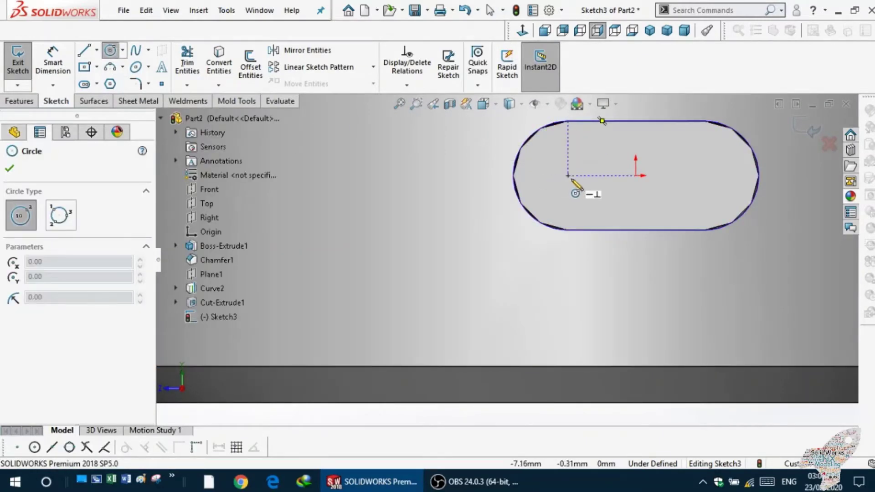
pyautogui.press('f')
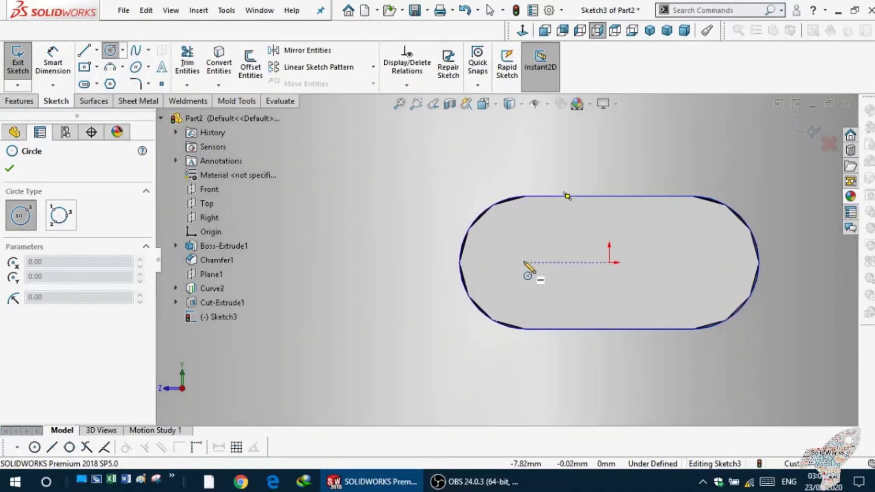
pyautogui.click(529, 264)
pyautogui.click(536, 290)
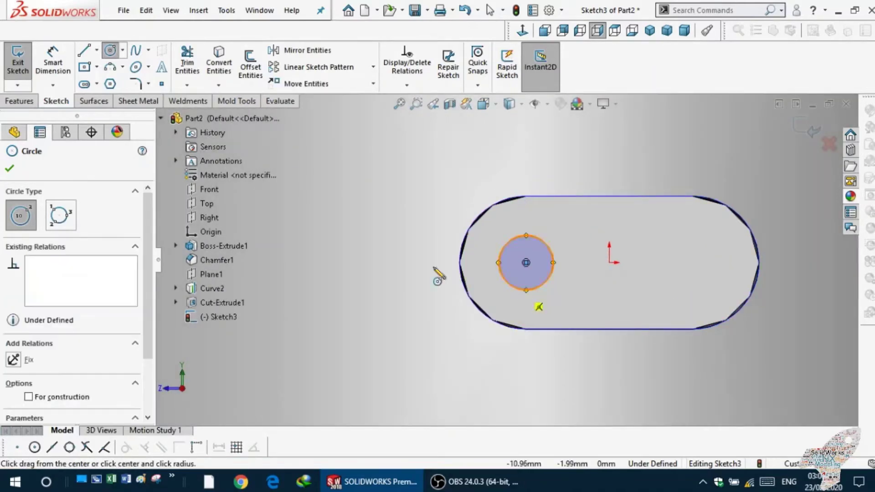
pyautogui.moveTo(437, 274); pyautogui.dragTo(425, 211, button='right')
pyautogui.click(406, 283)
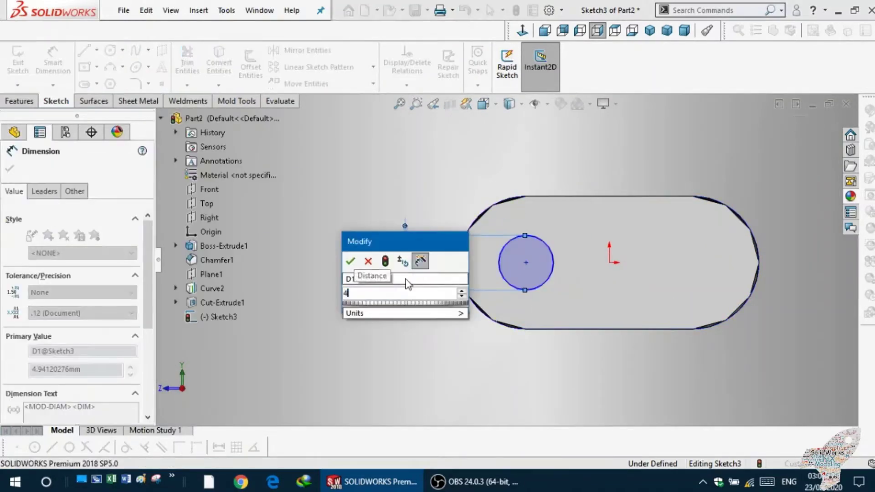
pyautogui.write('4')
pyautogui.press('Return')
pyautogui.press('f')
# Draw a vertical construction centerline across the slot.
pyautogui.click(96, 50)
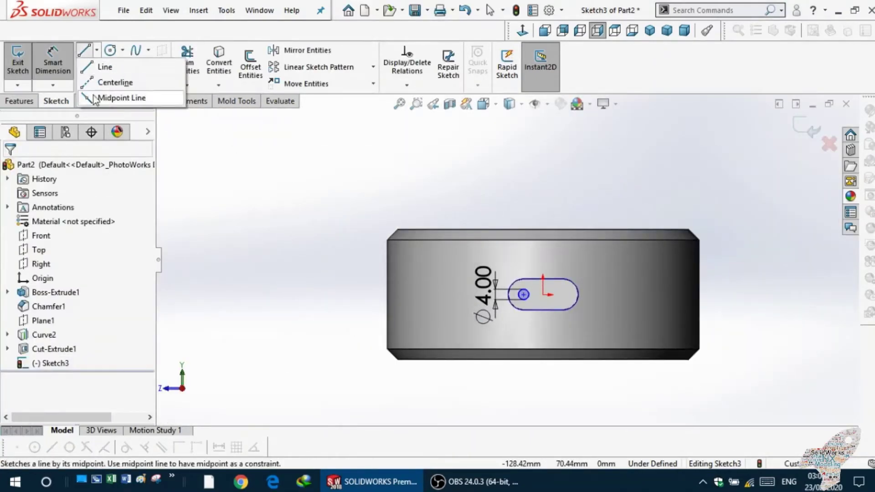
pyautogui.click(116, 80)
pyautogui.scroll(-3, 529, 209)
pyautogui.click(529, 280)
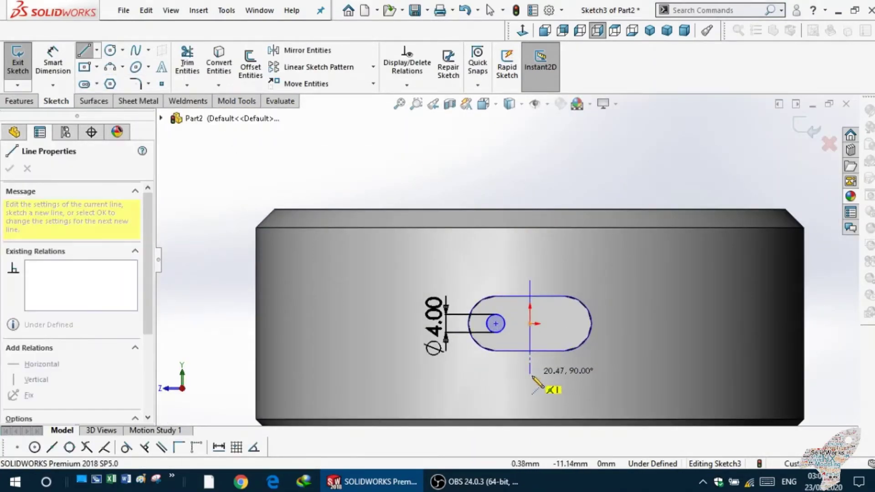
pyautogui.click(534, 392)
pyautogui.press('Escape')
pyautogui.click(411, 179)
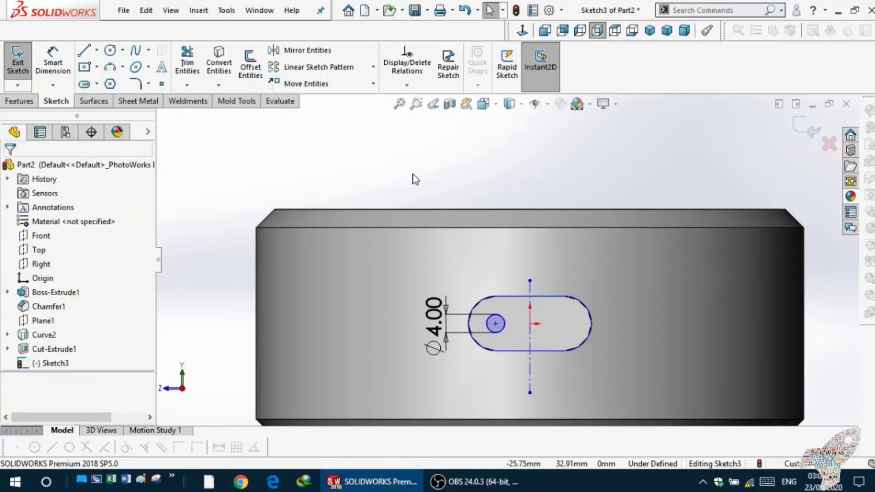
pyautogui.scroll(-1, 285, 144)
# Try mirroring only the circle's centre point about the centerline, then cancel.
pyautogui.click(278, 51)
pyautogui.click(493, 338)
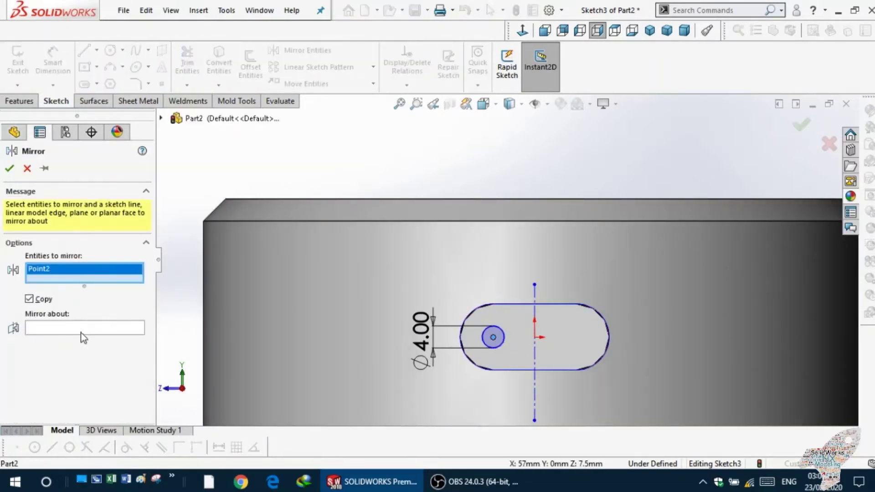
pyautogui.click(81, 333)
pyautogui.click(534, 342)
pyautogui.click(25, 170)
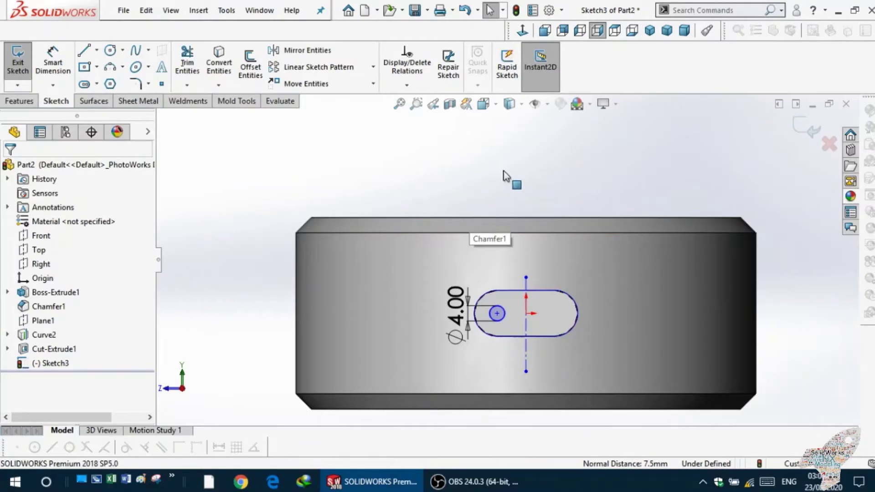
pyautogui.scroll(3, 505, 255)
# Mirror the 4 mm circle about the vertical centerline.
pyautogui.click(292, 51)
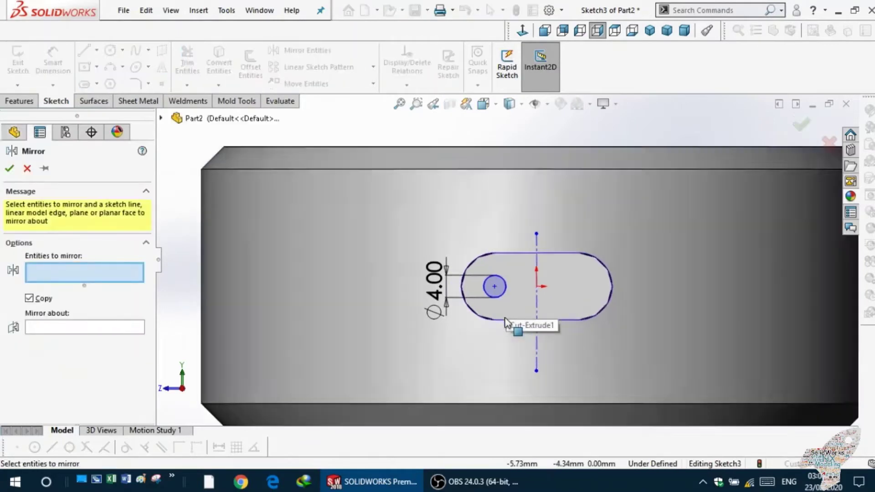
pyautogui.scroll(2, 519, 323)
pyautogui.click(503, 277)
pyautogui.click(86, 328)
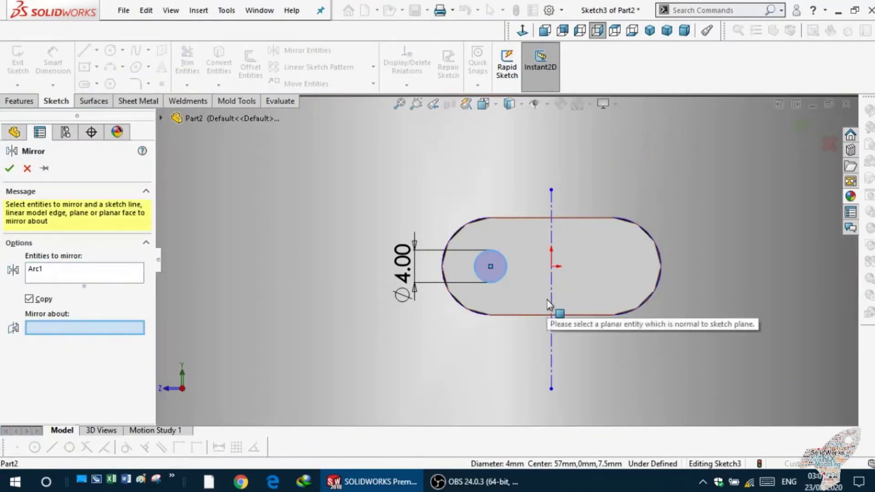
pyautogui.click(551, 325)
pyautogui.click(10, 168)
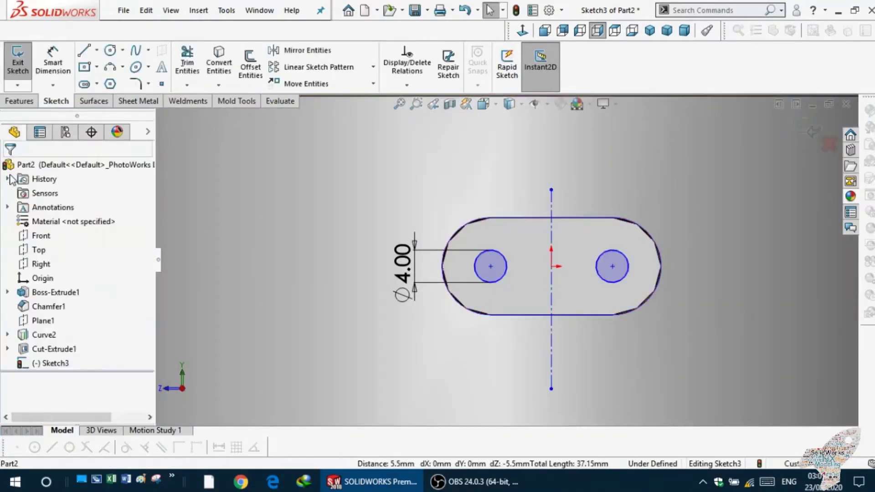
pyautogui.scroll(-3, 496, 267)
pyautogui.click(20, 101)
pyautogui.click(196, 68)
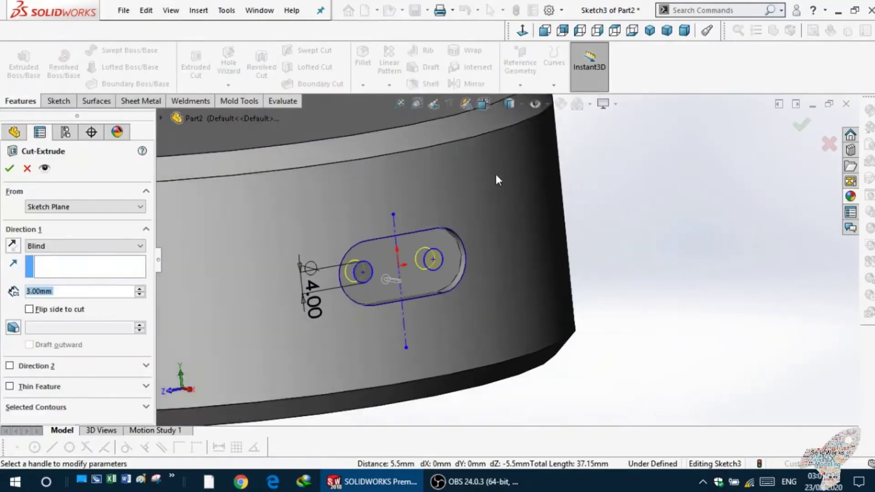
# Accept the 3 mm Blind Cut-Extrude2, inspect the part from several angles, and select the top face.
pyautogui.click(9, 168)
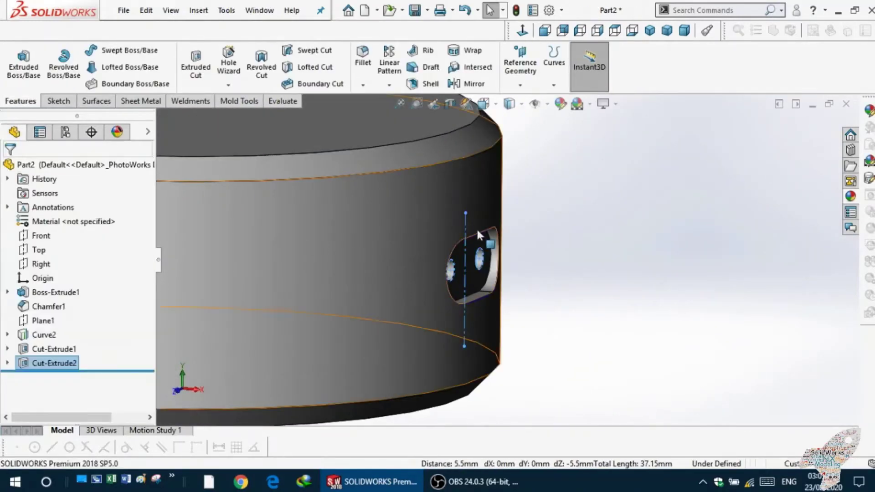
pyautogui.moveTo(477, 228)
pyautogui.mouseDown(button='middle')
pyautogui.moveTo(531, 267)
pyautogui.moveTo(561, 205)
pyautogui.mouseUp(button='middle')
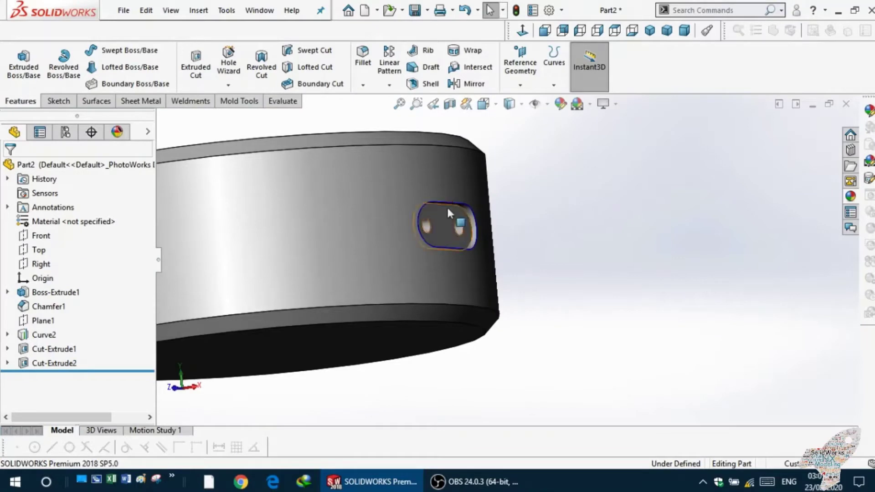
pyautogui.scroll(-5, 449, 213)
pyautogui.moveTo(308, 319); pyautogui.dragTo(541, 122, button='middle')
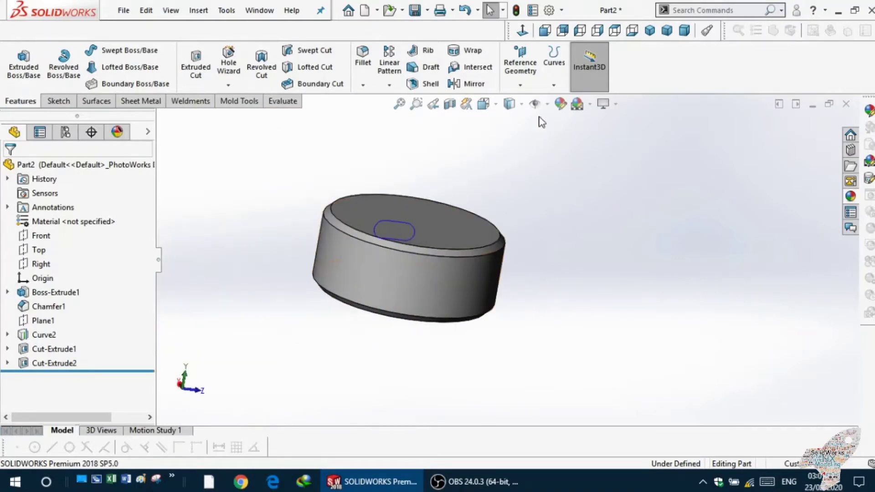
pyautogui.hotkey('ctrl', '1')
pyautogui.scroll(2, 383, 228)
pyautogui.moveTo(382, 228); pyautogui.dragTo(394, 245, button='middle')
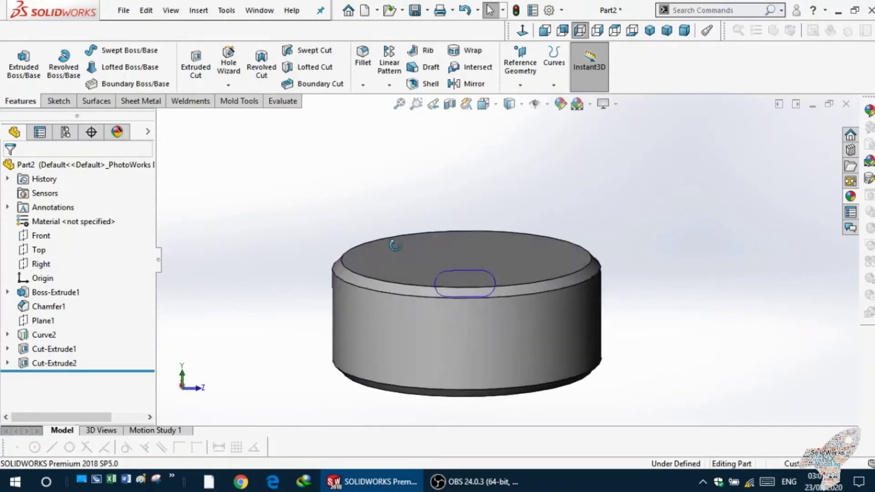
pyautogui.click(394, 245)
# Start a sketch on the top face, viewed head-on, with one circle above the centre.
pyautogui.click(483, 214)
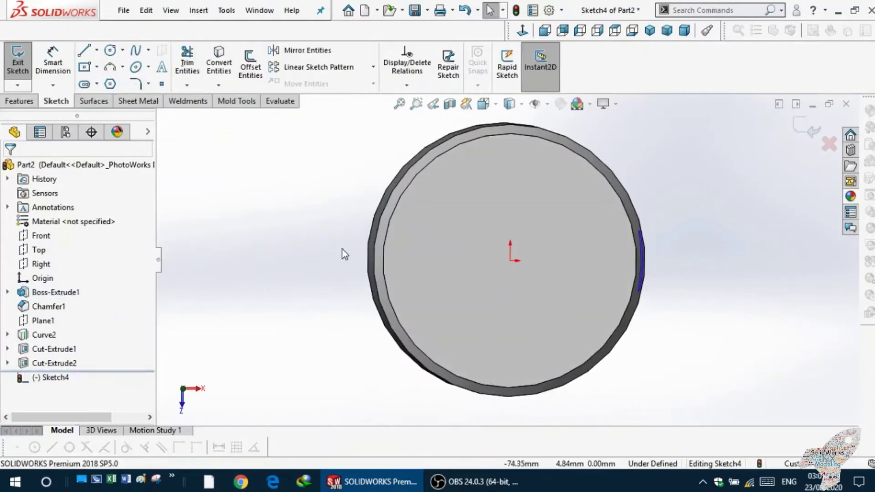
pyautogui.moveTo(498, 182); pyautogui.dragTo(492, 91, button='middle')
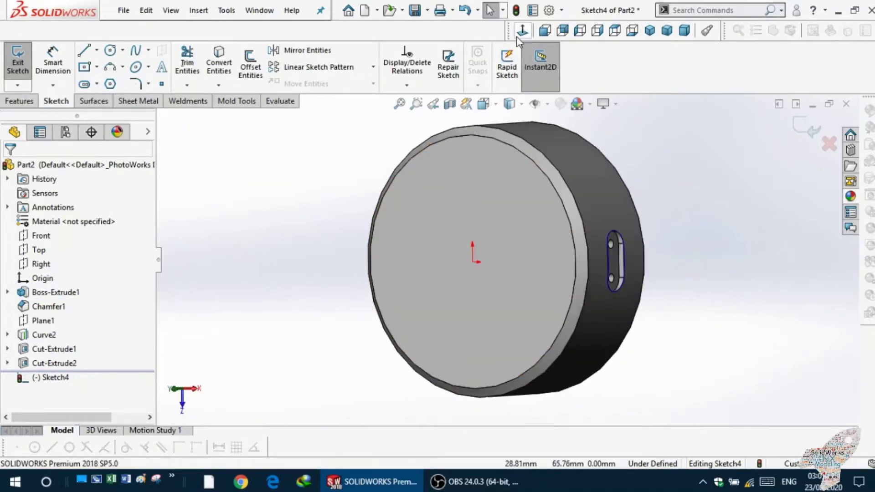
pyautogui.click(522, 32)
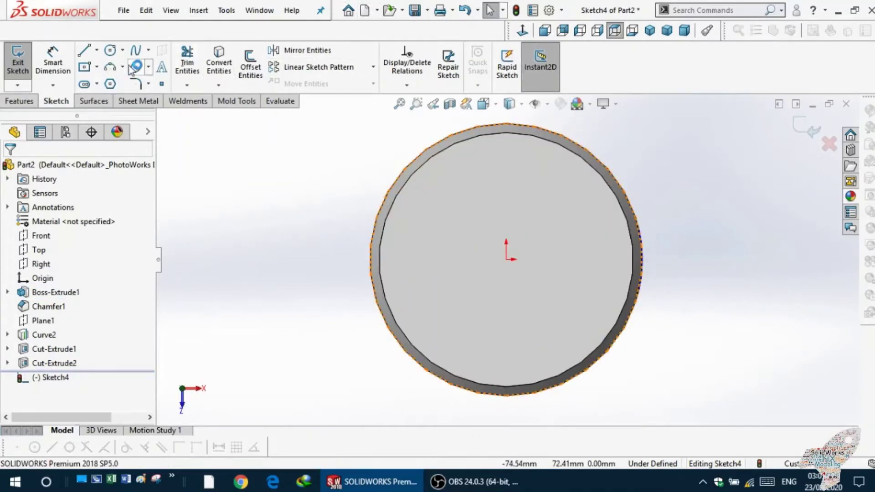
pyautogui.click(110, 52)
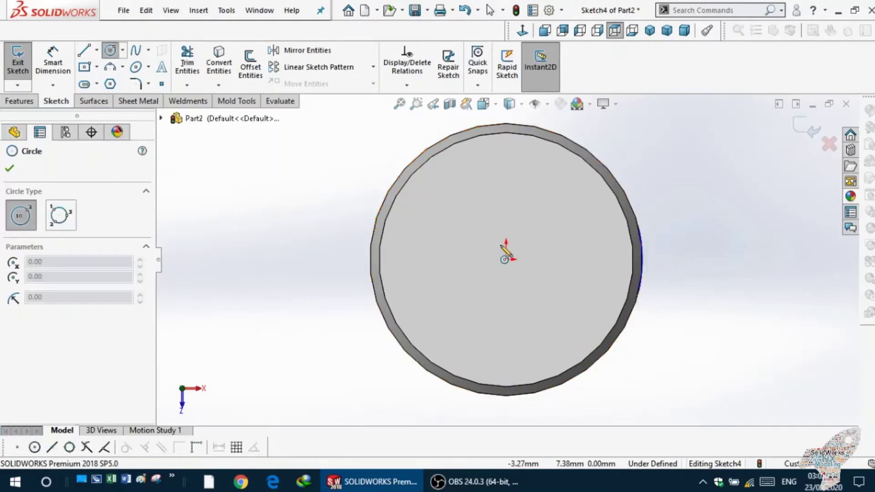
pyautogui.click(506, 177)
pyautogui.press('Escape')
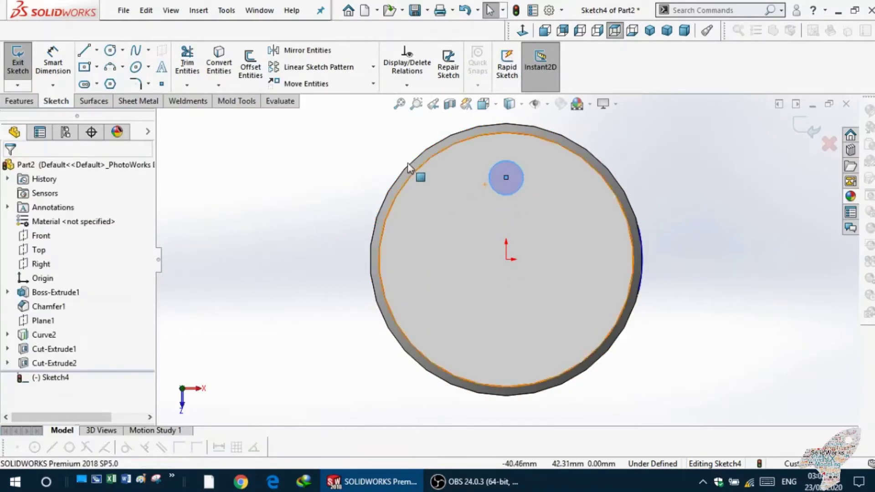
# Circular-pattern the circle into 4 instances around the face centre.
pyautogui.click(373, 67)
pyautogui.click(321, 98)
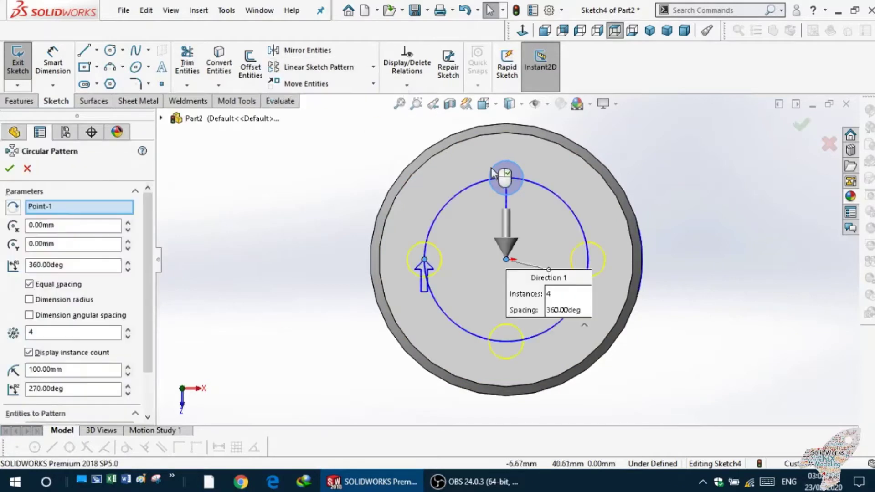
pyautogui.click(491, 175)
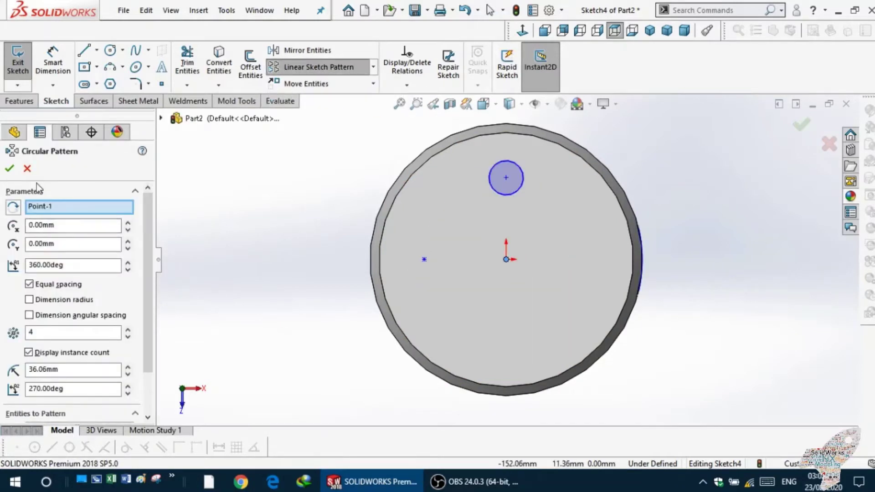
pyautogui.press('Escape')
pyautogui.click(373, 67)
pyautogui.click(322, 97)
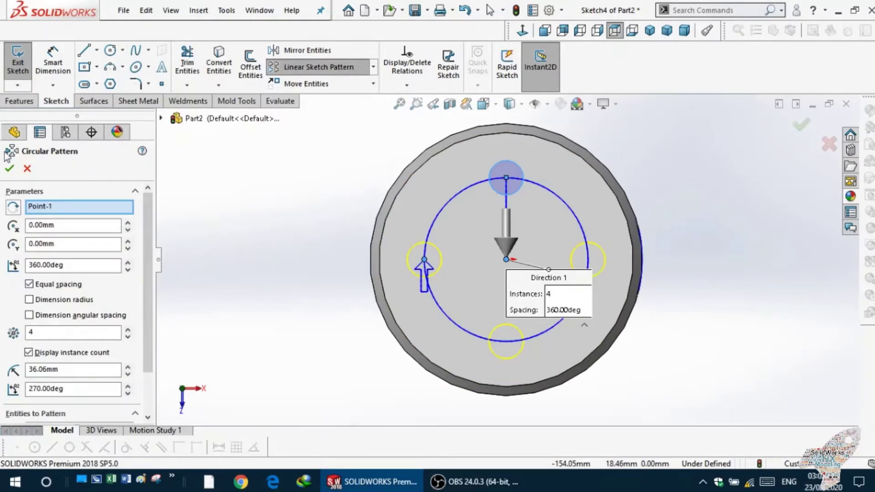
pyautogui.click(10, 169)
# Dimension the circle's diameter to 15 mm.
pyautogui.click(53, 64)
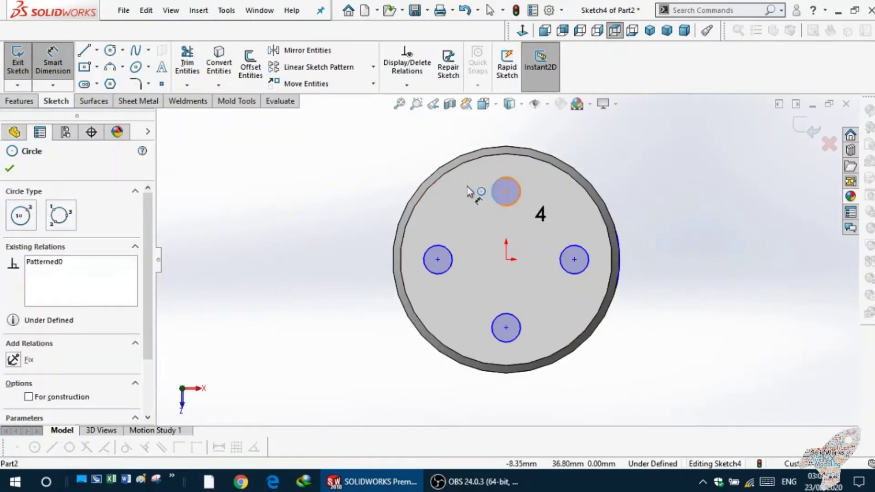
pyautogui.click(468, 190)
pyautogui.click(330, 173)
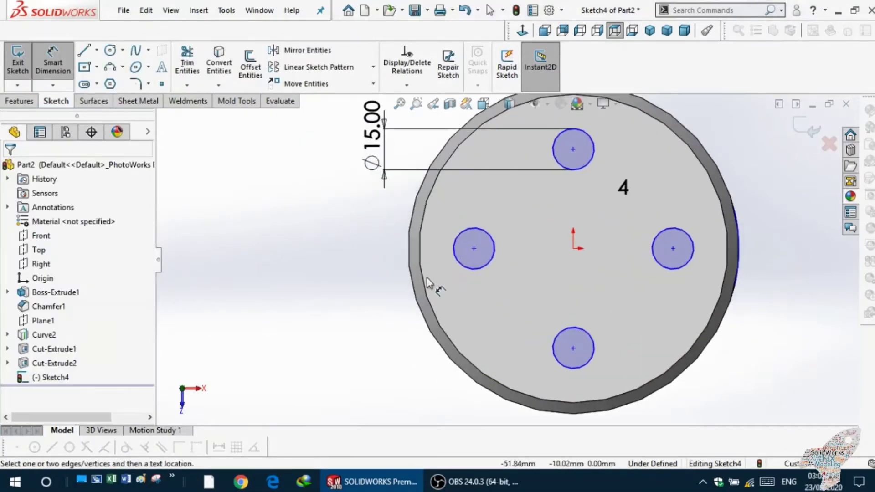
pyautogui.click(455, 267)
pyautogui.press('Escape')
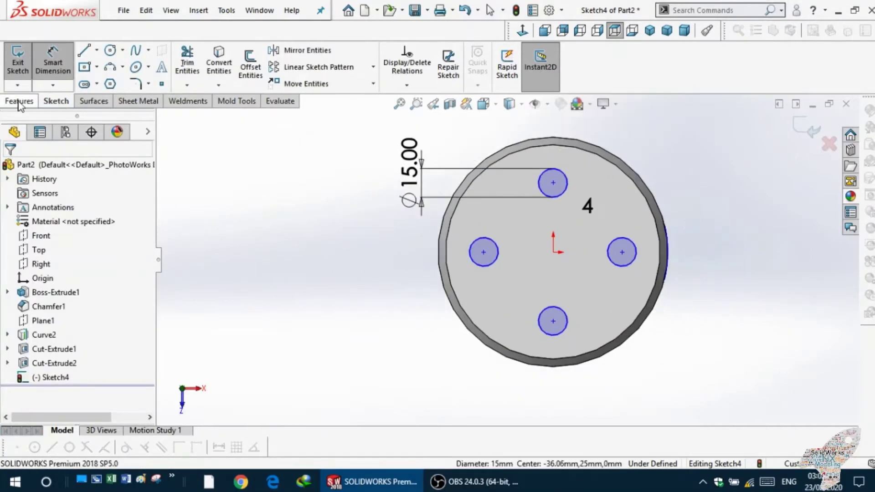
# Start an Extruded Boss on the four circles at 2 mm Blind depth, checking top and front views.
pyautogui.click(19, 101)
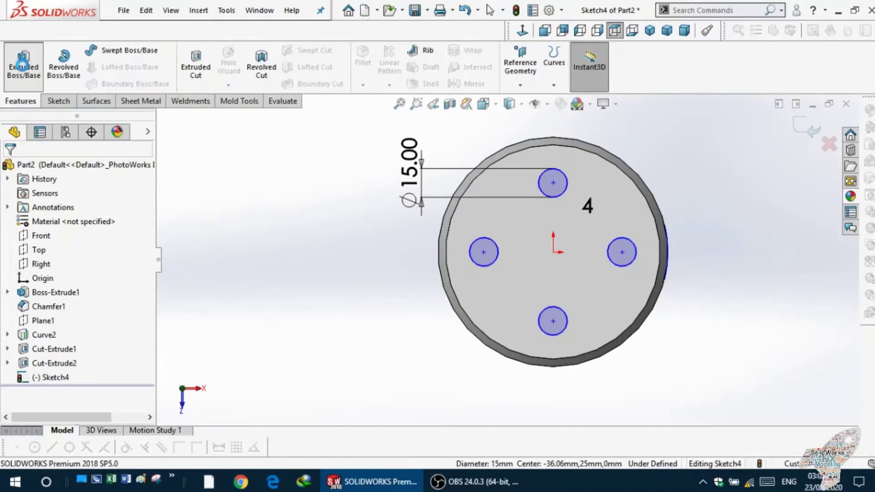
pyautogui.click(23, 64)
pyautogui.write('2')
pyautogui.press('Return')
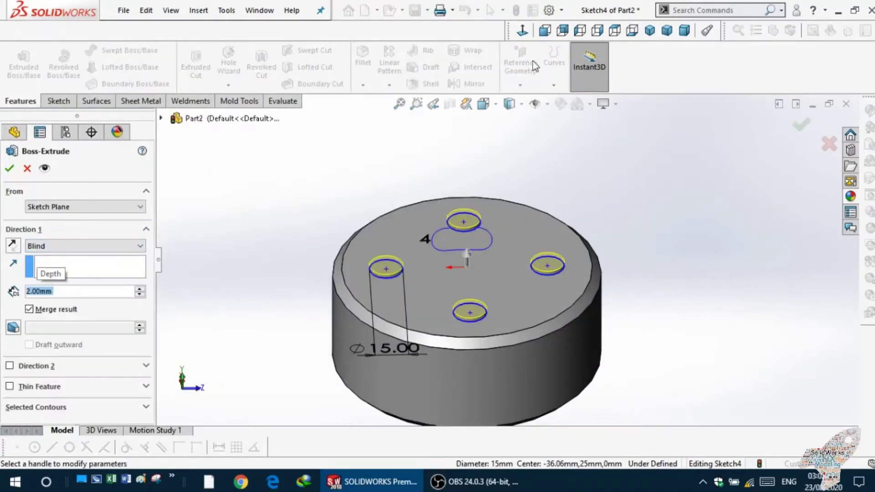
pyautogui.click(615, 31)
pyautogui.click(545, 31)
# Change the boss depth to 1 mm, accept Boss-Extrude2, and select a disc's top face.
pyautogui.scroll(-2, 447, 234)
pyautogui.scroll(-1, 449, 234)
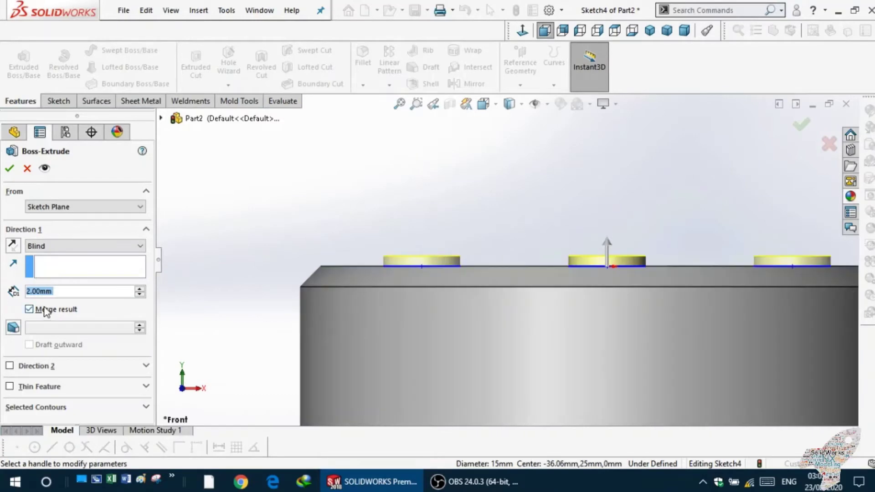
pyautogui.write('1')
pyautogui.press('Return')
pyautogui.scroll(-2, 487, 279)
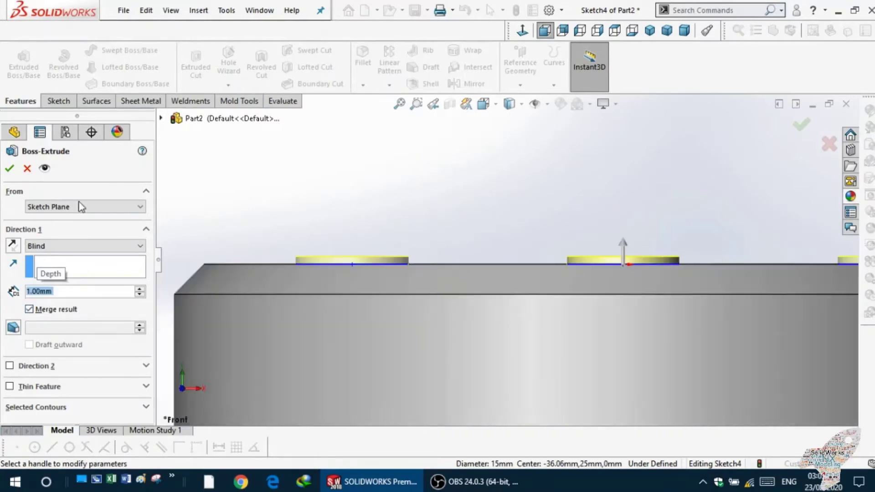
pyautogui.click(9, 168)
pyautogui.scroll(1, 259, 194)
pyautogui.moveTo(258, 194)
pyautogui.mouseDown(button='middle')
pyautogui.moveTo(267, 255)
pyautogui.moveTo(312, 238)
pyautogui.mouseUp(button='middle')
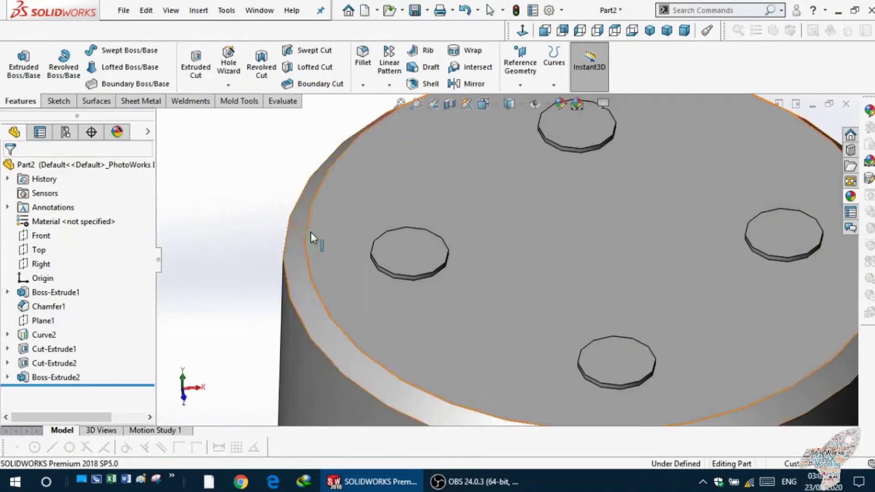
pyautogui.click(556, 125)
# Sketch a Ø6 mm circle centred on the upper disc.
pyautogui.click(607, 90)
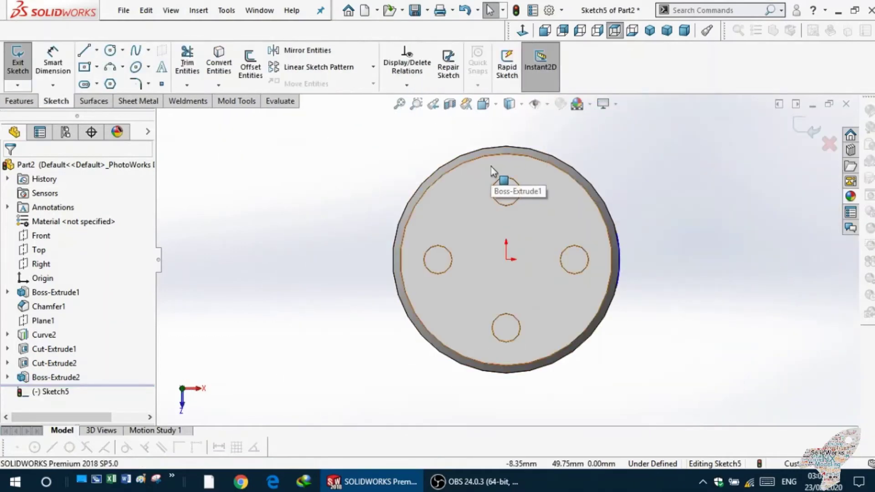
pyautogui.scroll(-3, 524, 157)
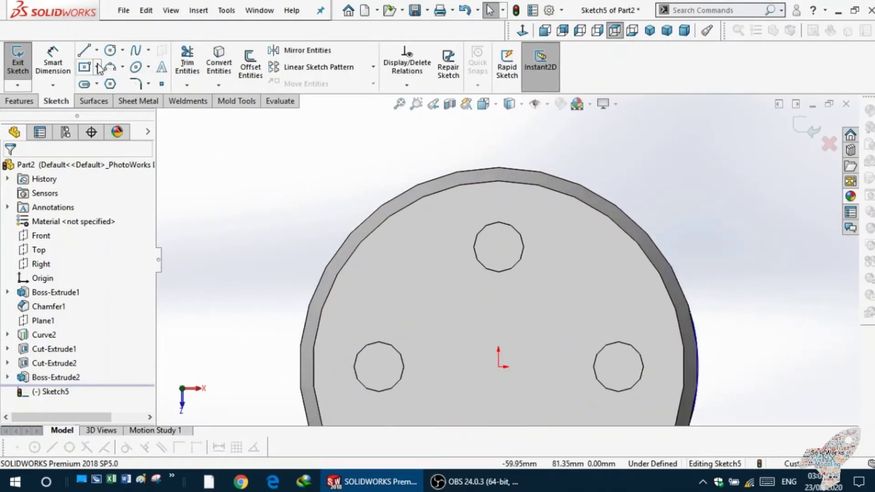
pyautogui.click(110, 51)
pyautogui.click(499, 248)
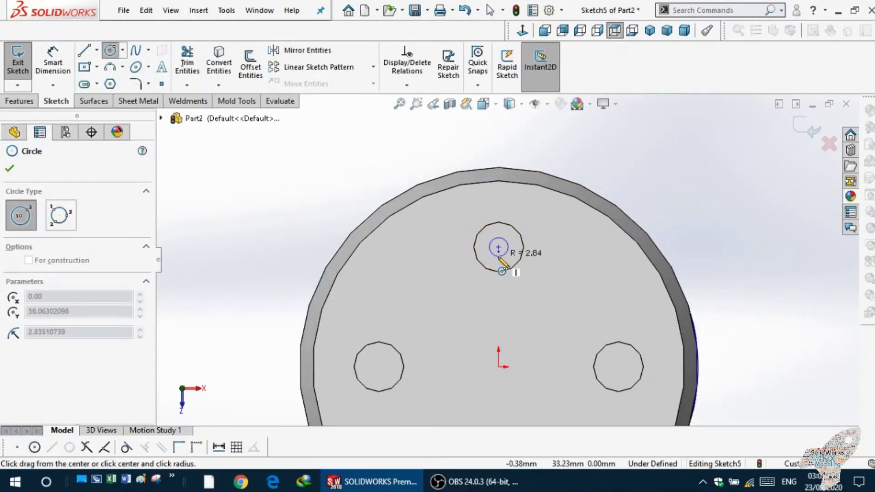
pyautogui.click(515, 263)
pyautogui.click(53, 59)
pyautogui.click(475, 254)
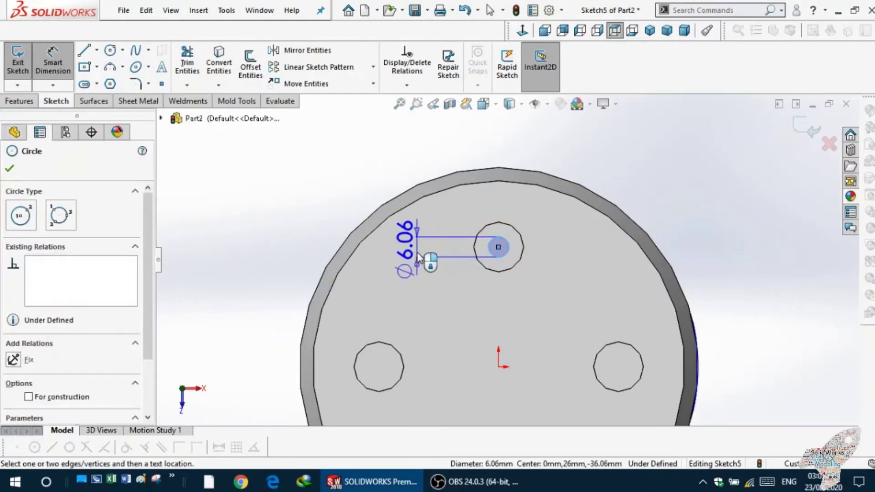
pyautogui.click(412, 258)
pyautogui.write('6')
pyautogui.press('Return')
pyautogui.click(470, 162)
pyautogui.scroll(2, 506, 259)
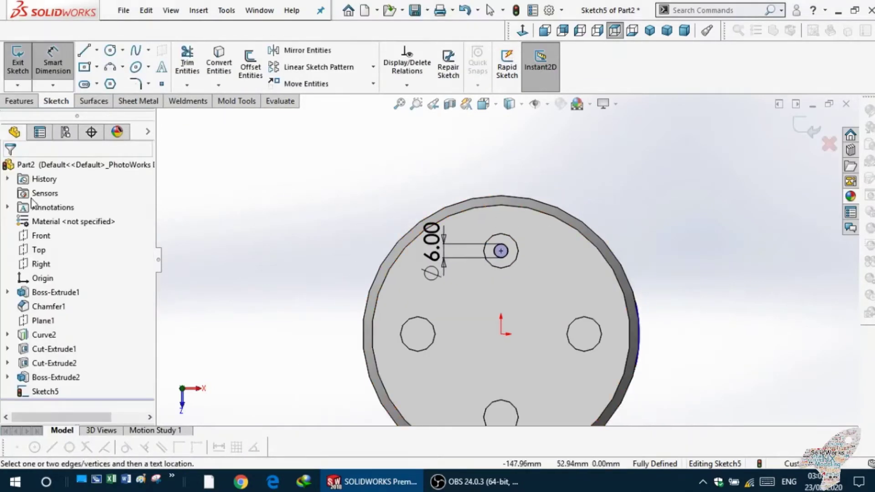
# Extrude the Ø6 mm circle 0.50 mm as Boss-Extrude3.
pyautogui.click(19, 101)
pyautogui.click(26, 71)
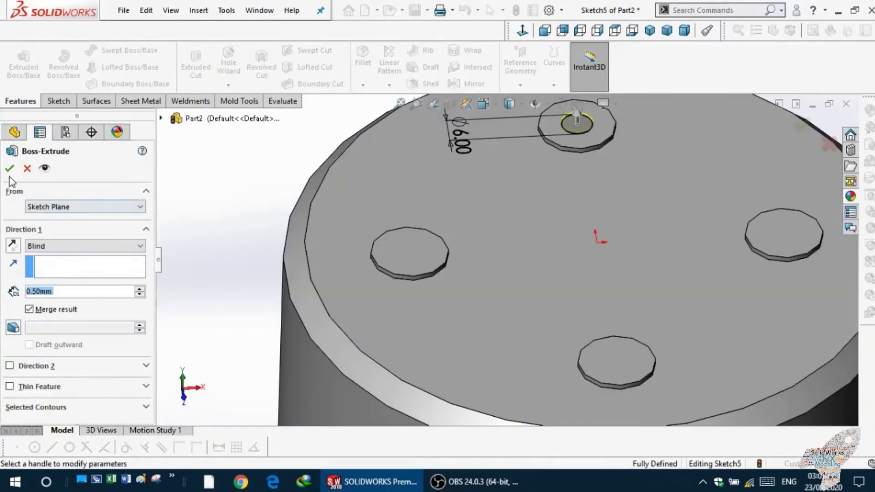
pyautogui.click(9, 167)
pyautogui.scroll(2, 263, 191)
pyautogui.scroll(-5, 587, 179)
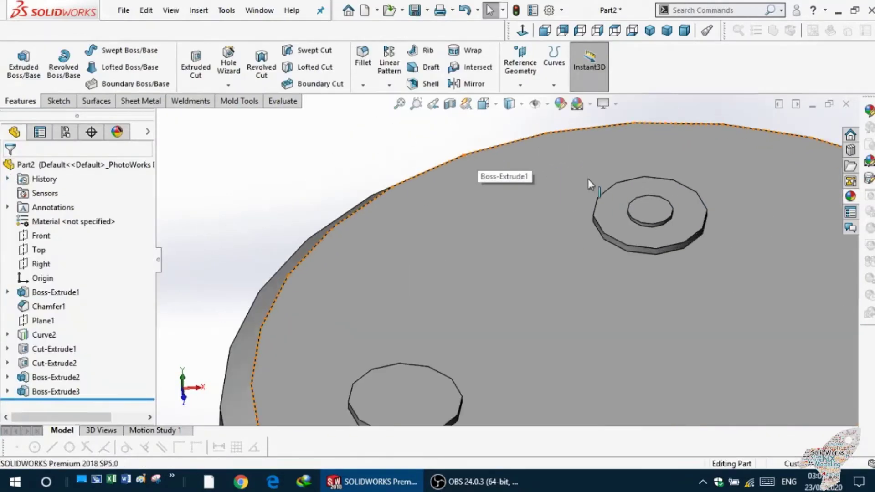
# On the nub's top face, sketch a line from the inner circle's centre across it.
pyautogui.click(644, 211)
pyautogui.click(656, 188)
pyautogui.scroll(-2, 511, 200)
pyautogui.scroll(-2, 519, 202)
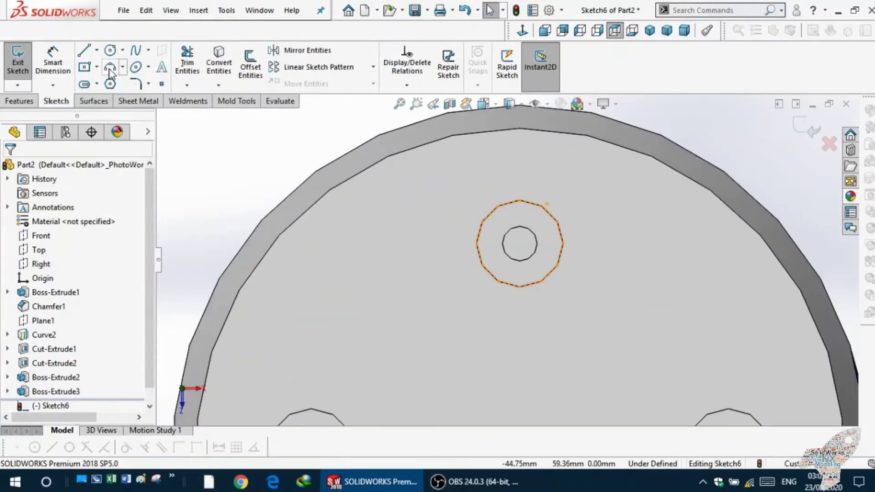
pyautogui.press('l')
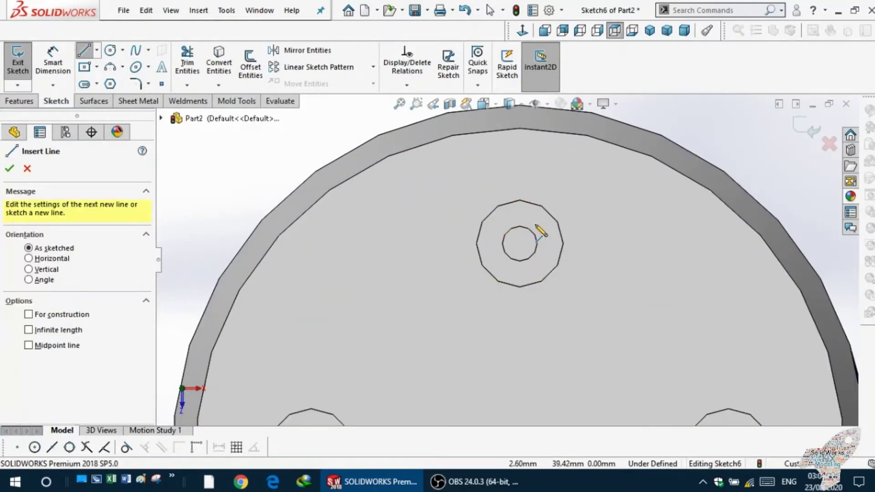
pyautogui.click(519, 243)
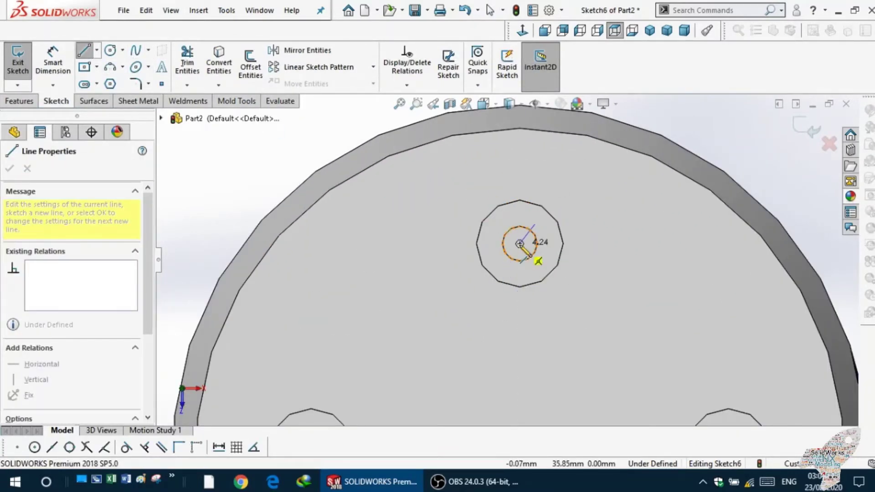
pyautogui.click(502, 269)
pyautogui.press('Escape')
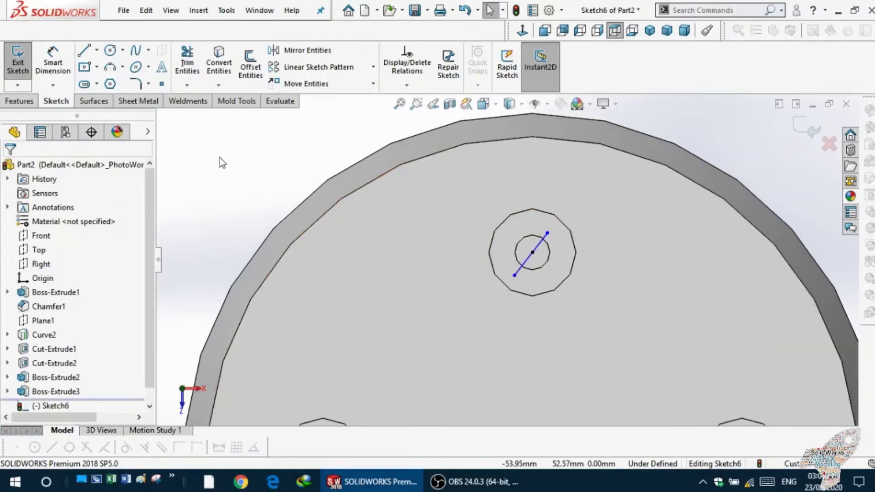
# Dimension the line to 4 mm with a second 4 mm dimension, then exit Sketch6.
pyautogui.click(538, 245)
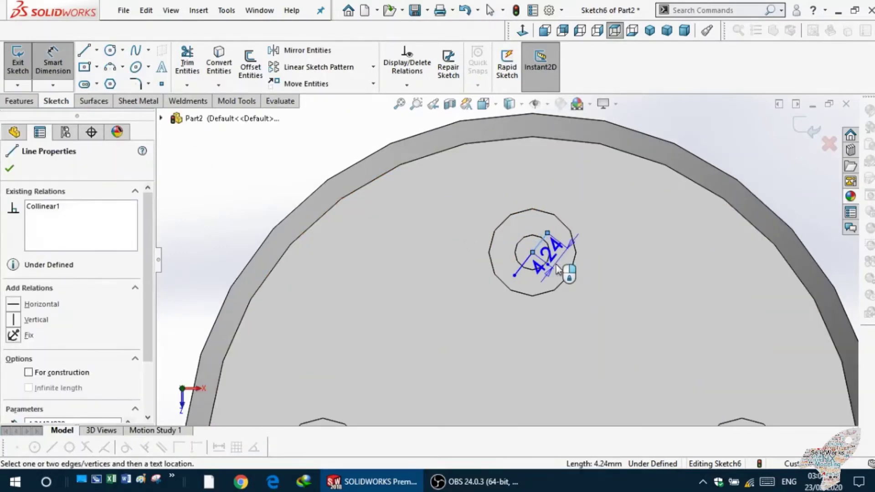
pyautogui.click(556, 268)
pyautogui.write('4.24424938mm')
pyautogui.press('Return')
pyautogui.click(526, 276)
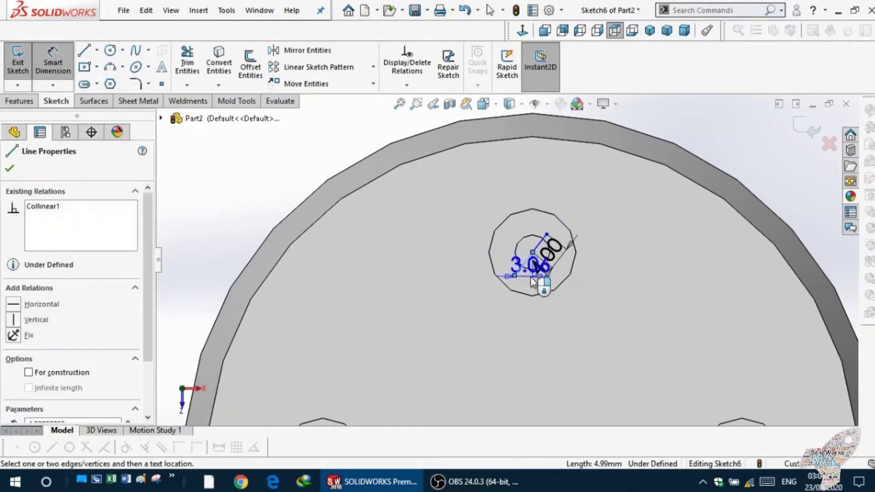
pyautogui.click(526, 275)
pyautogui.write('4')
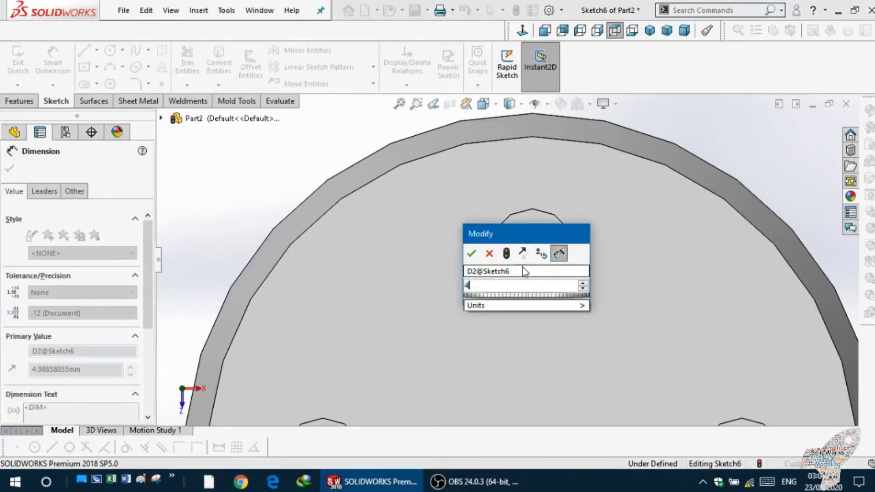
pyautogui.press('Return')
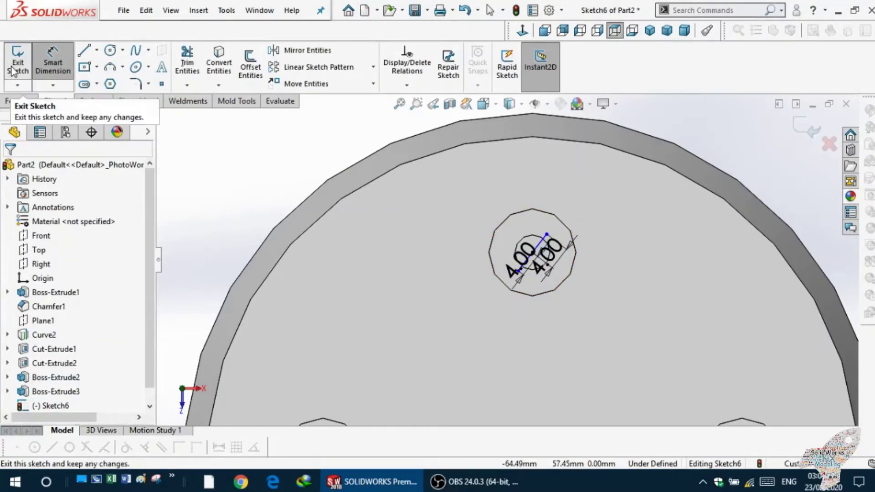
pyautogui.click(17, 60)
pyautogui.moveTo(278, 250); pyautogui.dragTo(509, 147, button='middle')
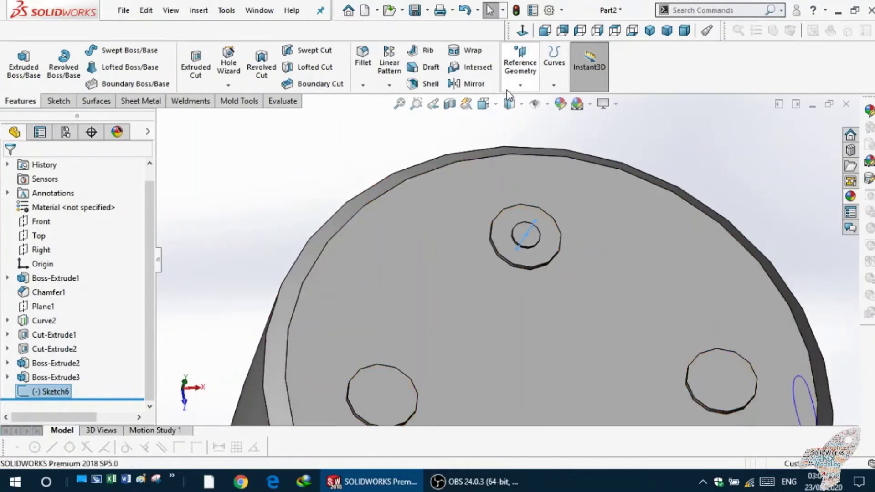
# Create Plane2 referencing the sketched line and its endpoint.
pyautogui.click(520, 61)
pyautogui.click(520, 100)
pyautogui.click(526, 231)
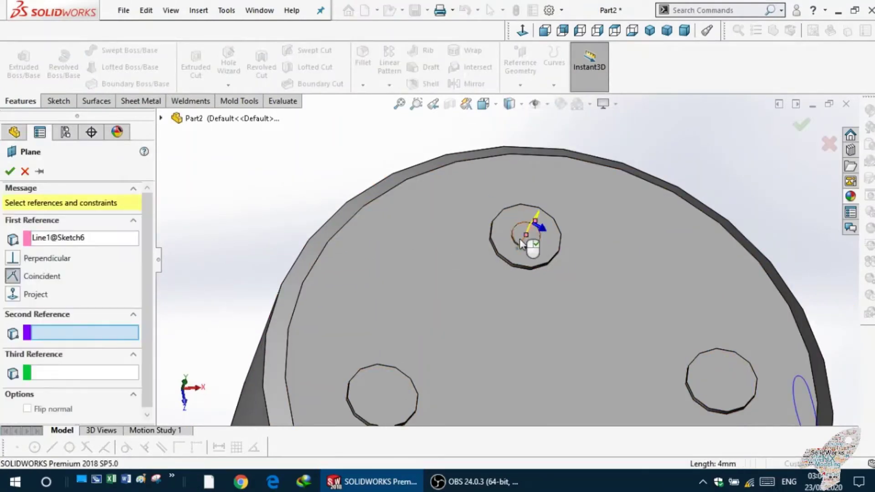
pyautogui.click(518, 247)
pyautogui.click(10, 171)
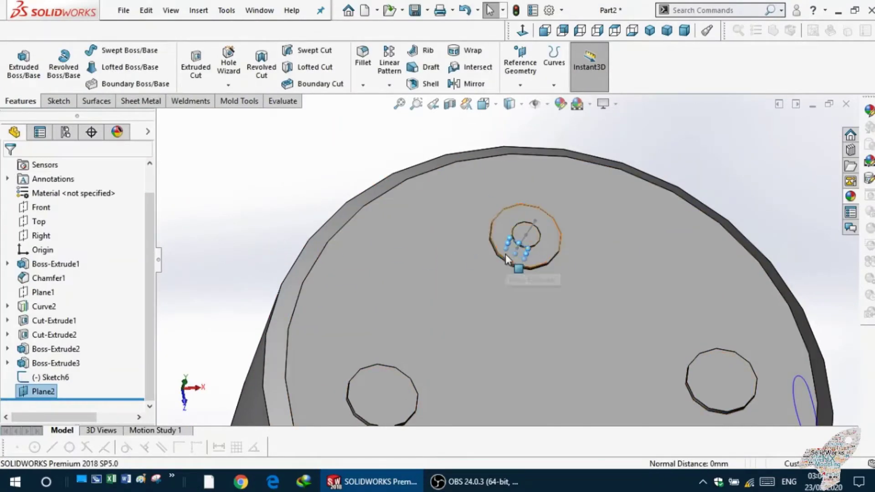
pyautogui.scroll(-5, 505, 255)
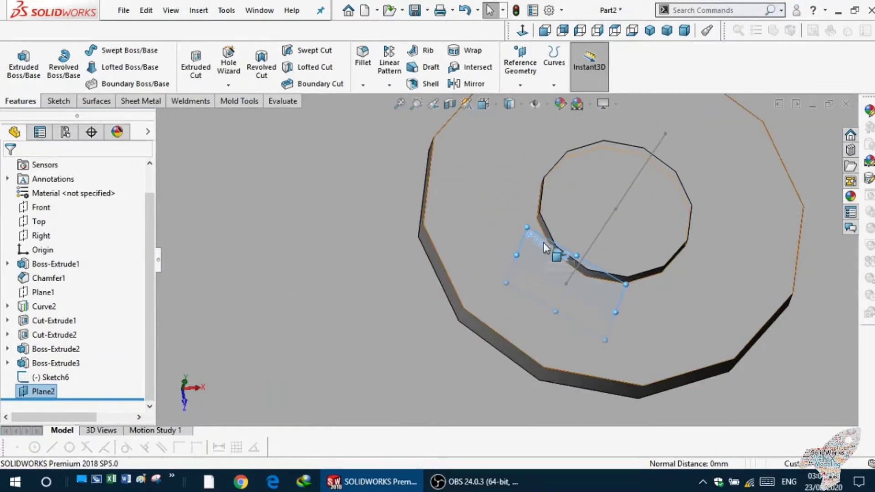
pyautogui.scroll(5, 545, 247)
# Start a sketch on Plane2 and draw a circle centred at the origin.
pyautogui.moveTo(545, 247); pyautogui.dragTo(532, 194, button='middle')
pyautogui.click(532, 194)
pyautogui.click(571, 170)
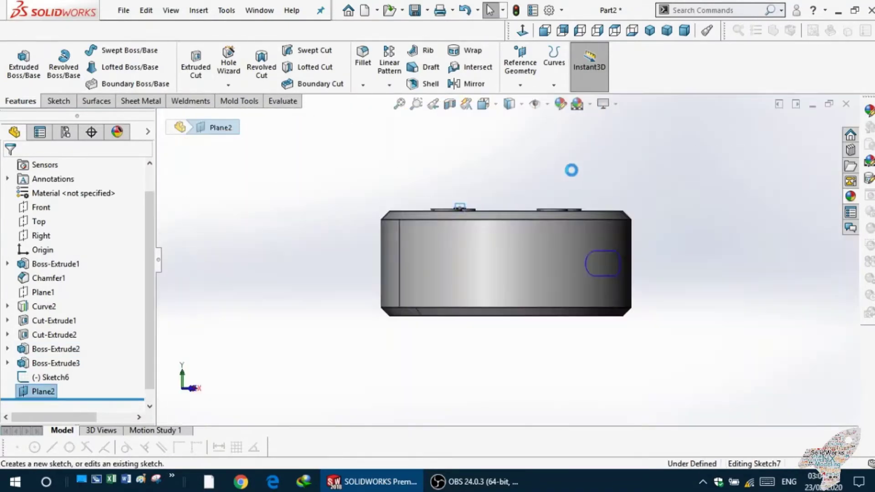
pyautogui.click(109, 50)
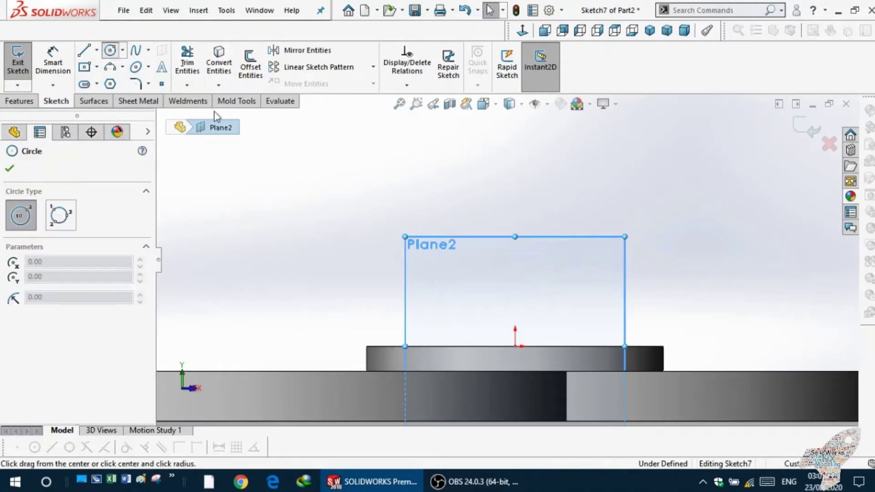
pyautogui.scroll(3, 500, 348)
pyautogui.click(499, 275)
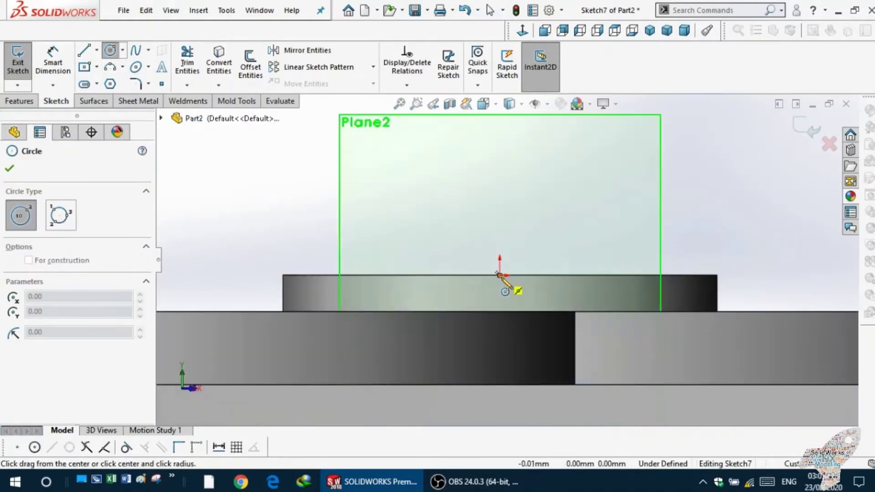
pyautogui.click(513, 288)
# Dimension the circle's diameter to 0.50 mm.
pyautogui.click(53, 64)
pyautogui.click(494, 294)
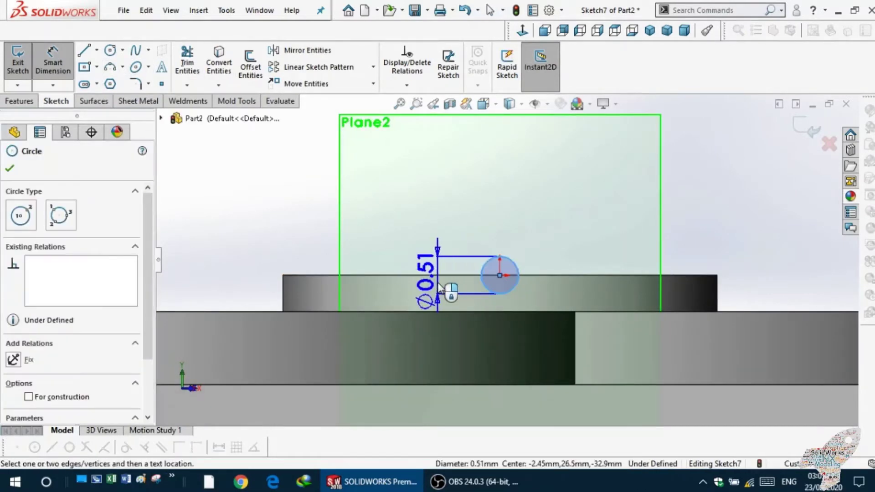
pyautogui.click(440, 288)
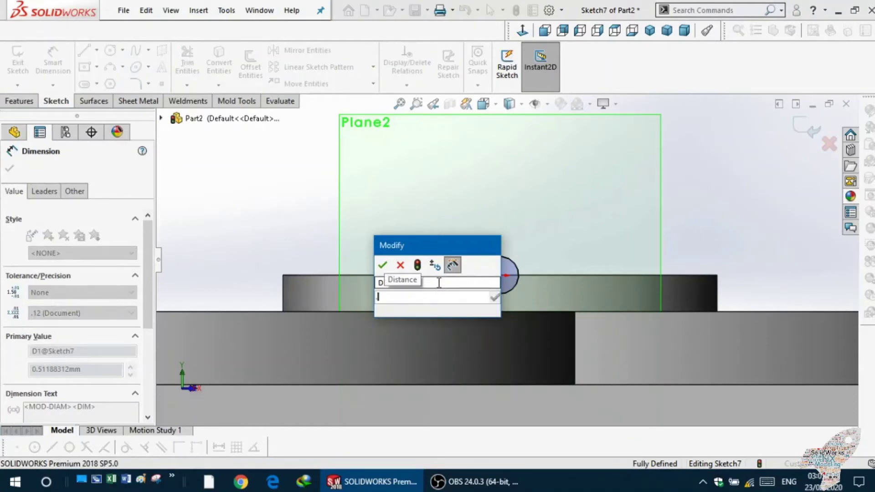
pyautogui.write('0.5')
pyautogui.press('Return')
pyautogui.press('Escape')
pyautogui.moveTo(415, 209); pyautogui.dragTo(168, 148, button='middle')
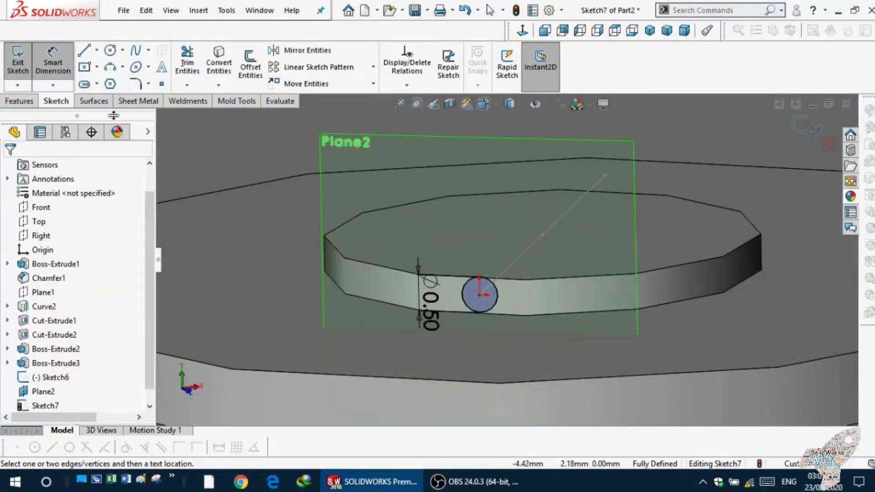
pyautogui.click(20, 101)
# Sweep the 0.50 mm circle along the 4 mm line into a pin and inspect it.
pyautogui.click(116, 56)
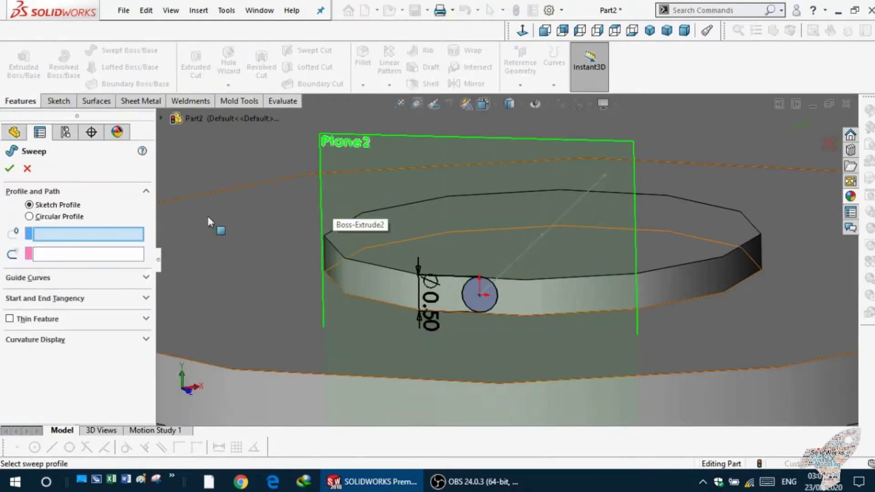
pyautogui.click(460, 288)
pyautogui.click(518, 256)
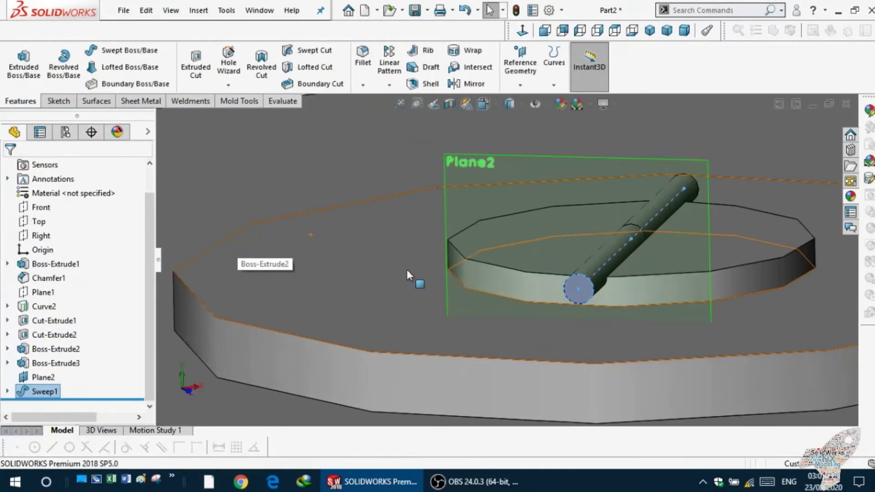
pyautogui.moveTo(406, 269)
pyautogui.mouseDown(button='middle')
pyautogui.moveTo(415, 272)
pyautogui.moveTo(436, 233)
pyautogui.mouseUp(button='middle')
pyautogui.scroll(5, 436, 234)
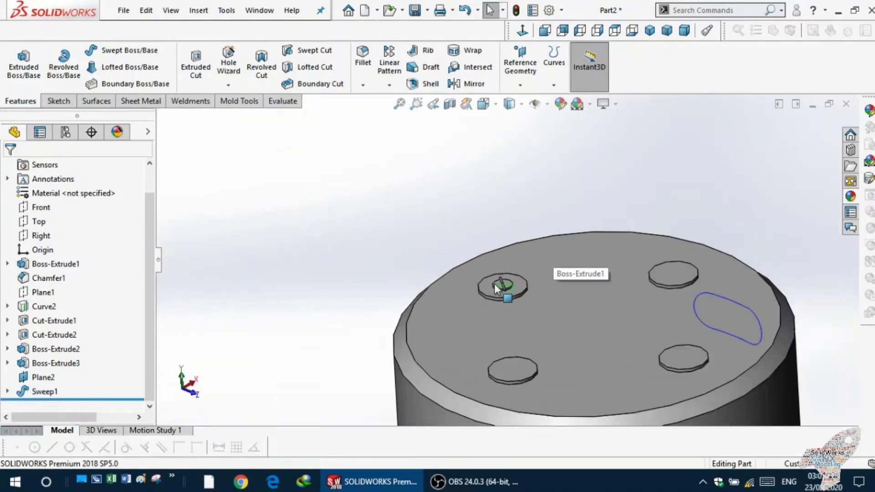
pyautogui.scroll(-5, 498, 288)
pyautogui.moveTo(449, 289)
pyautogui.mouseDown(button='middle')
pyautogui.moveTo(375, 250)
pyautogui.moveTo(531, 240)
pyautogui.mouseUp(button='middle')
pyautogui.scroll(3, 530, 273)
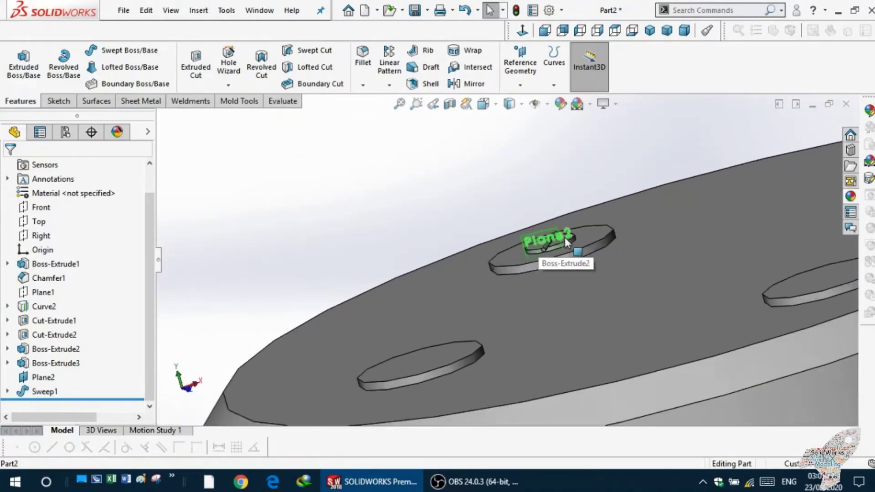
pyautogui.scroll(-5, 532, 297)
# Undo the sweep, Plane2 and both sketches, back to Boss-Extrude3.
pyautogui.click(452, 251)
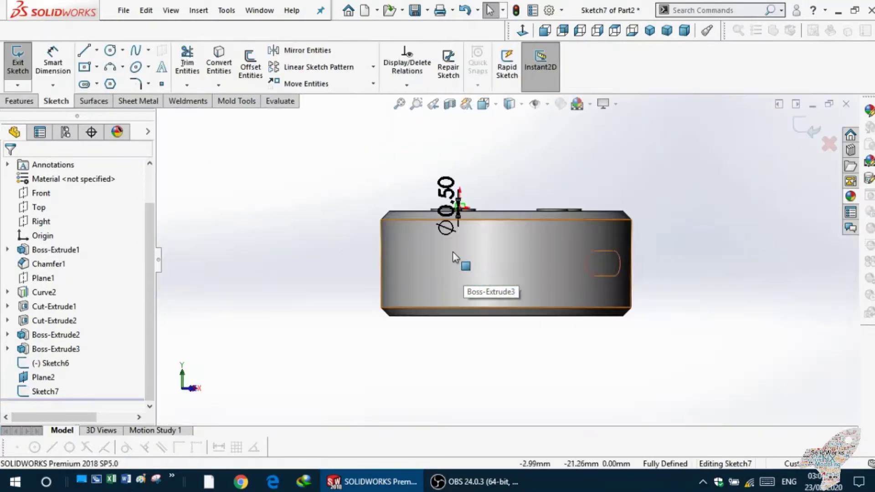
pyautogui.moveTo(435, 225); pyautogui.dragTo(429, 248, button='middle')
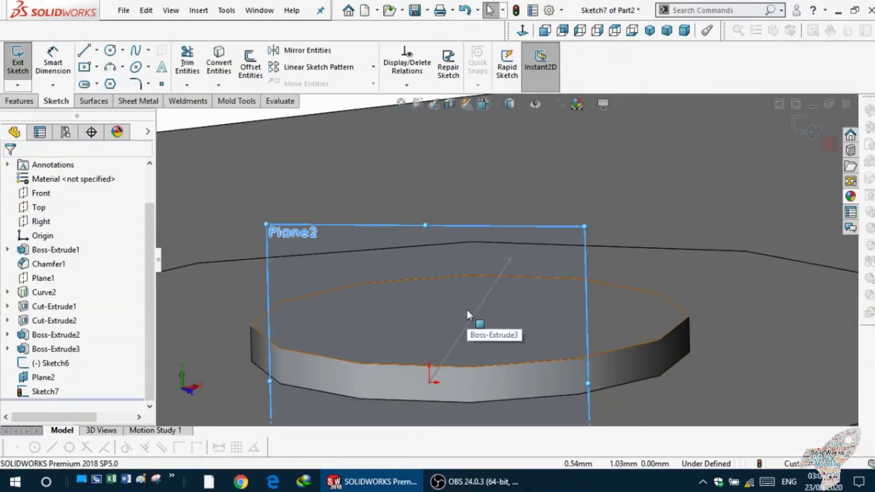
pyautogui.hotkey('ctrl', 'z')
pyautogui.hotkey('ctrl', 'z')
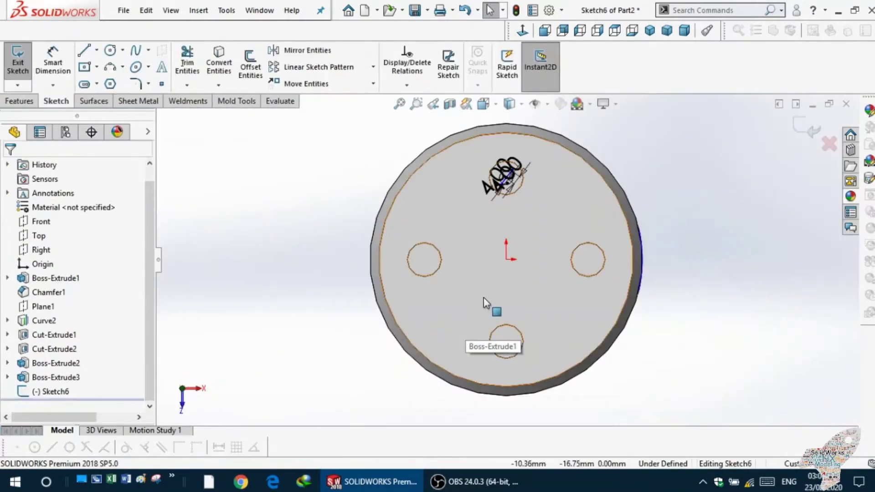
pyautogui.hotkey('ctrl', 'z')
pyautogui.click(488, 260)
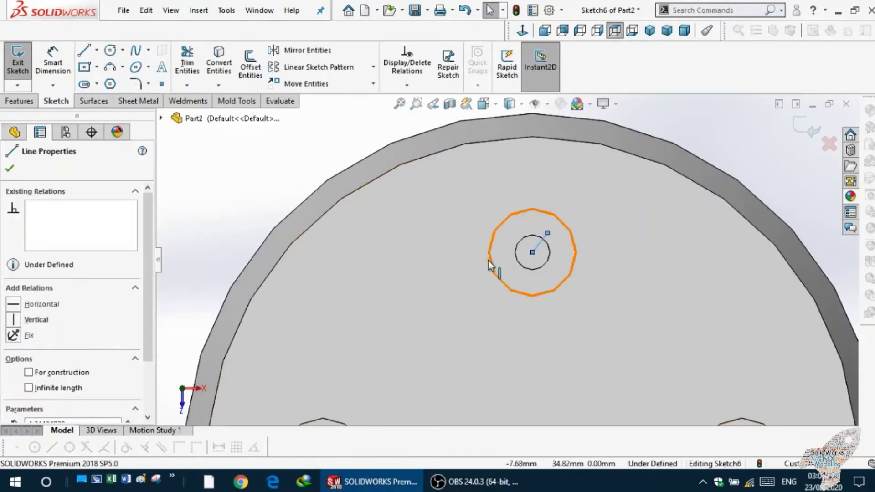
pyautogui.press('Escape')
pyautogui.click(24, 74)
# Start a new sketch on the ring face around the top hole.
pyautogui.click(506, 253)
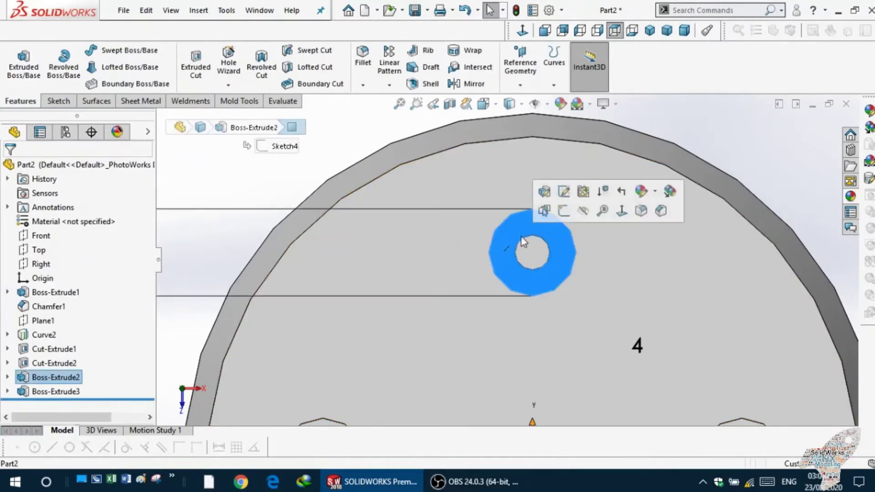
pyautogui.click(551, 210)
pyautogui.scroll(-3, 540, 260)
pyautogui.scroll(-4, 478, 162)
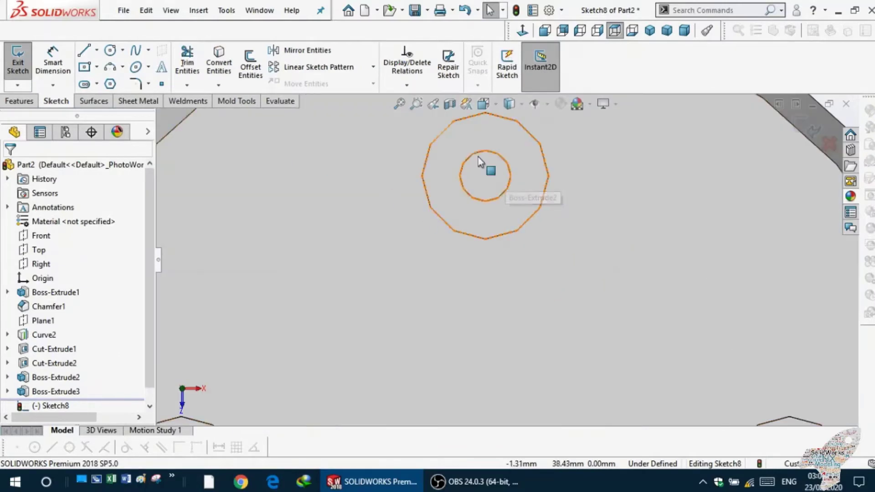
pyautogui.scroll(3, 492, 201)
# Draw a diagonal line from the small circle's centre up and to the right.
pyautogui.click(84, 51)
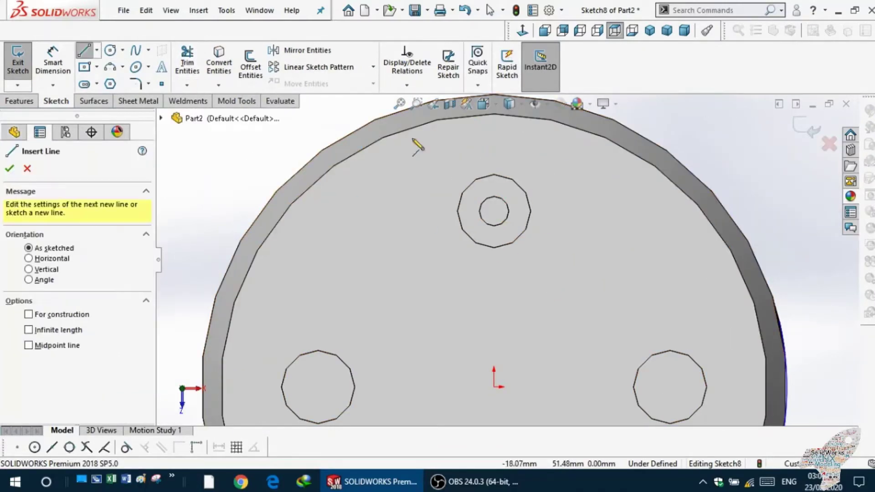
pyautogui.click(493, 210)
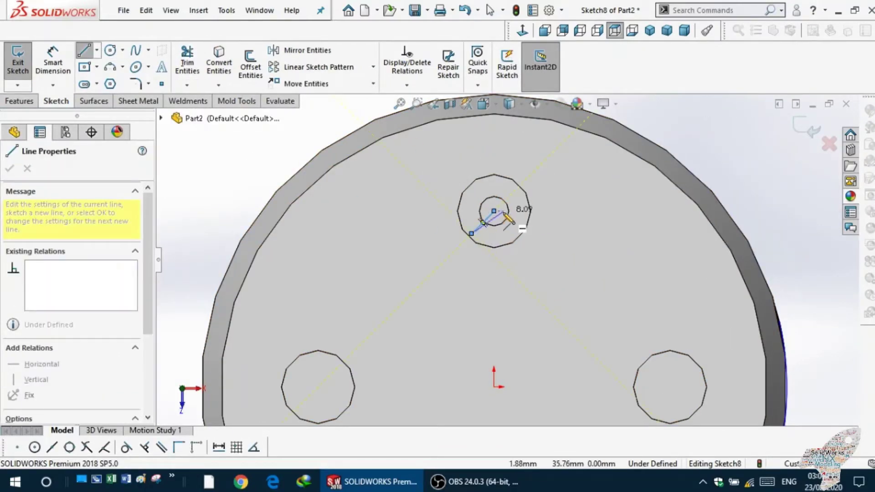
pyautogui.press('Escape')
pyautogui.press('l')
pyautogui.click(493, 211)
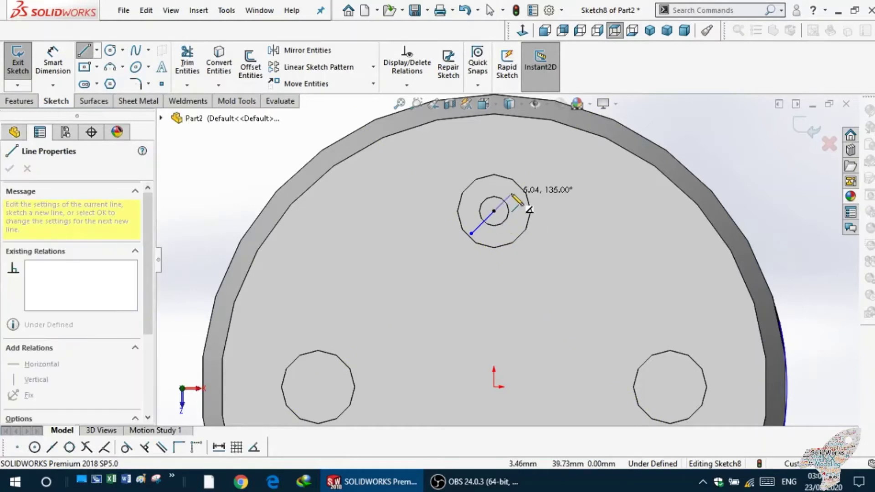
pyautogui.click(511, 194)
pyautogui.press('Escape')
# Dimension the line to 4 mm and add a second dimension above the boss.
pyautogui.click(480, 225)
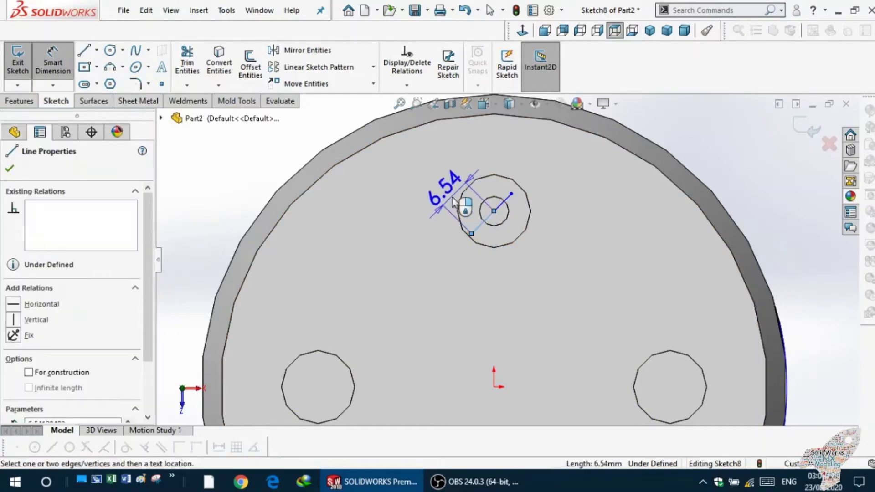
pyautogui.click(441, 197)
pyautogui.write('4')
pyautogui.press('Return')
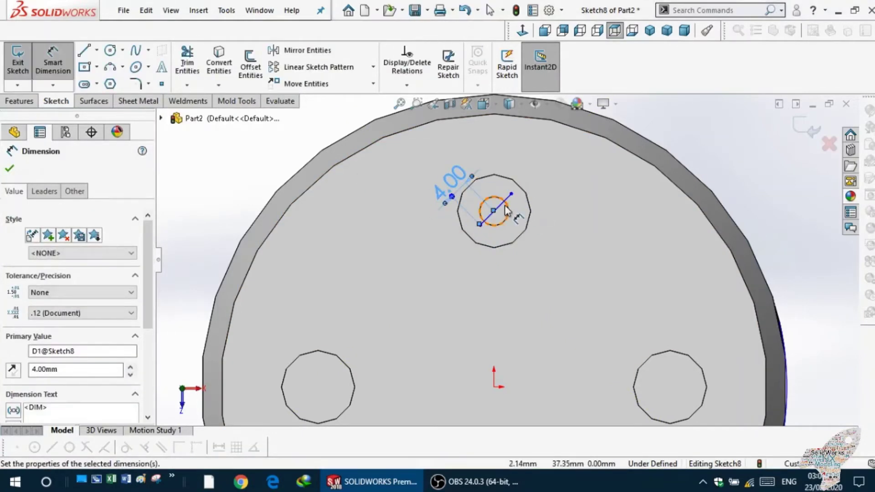
pyautogui.click(506, 210)
pyautogui.click(481, 175)
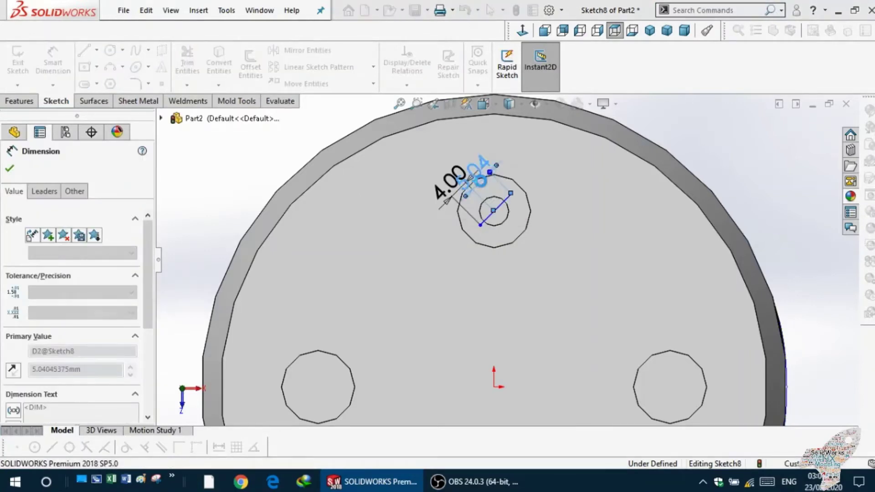
pyautogui.press('Escape')
# Close the line sketch and add Plane3 through the diagonal line and its endpoint.
pyautogui.click(17, 64)
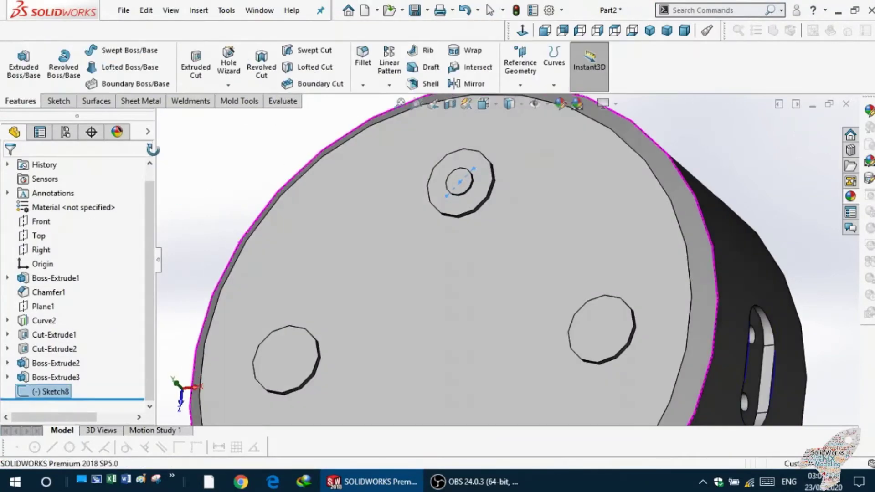
pyautogui.scroll(-3, 510, 118)
pyautogui.click(520, 86)
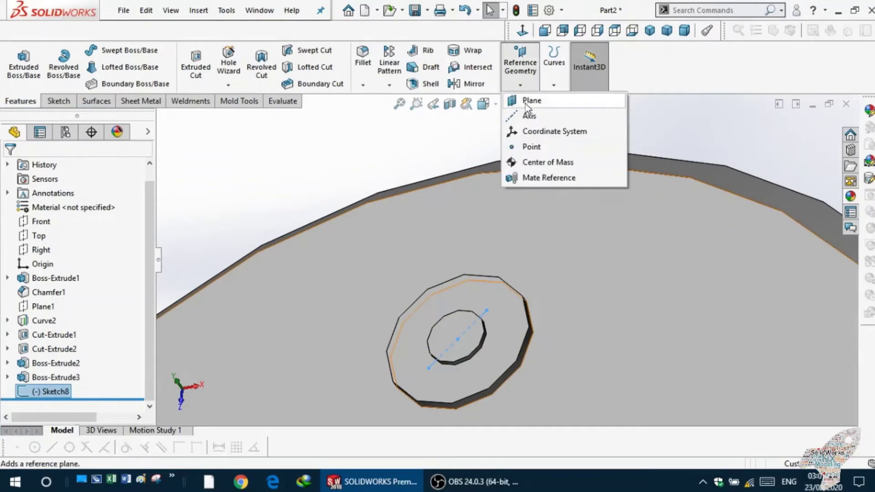
pyautogui.click(435, 367)
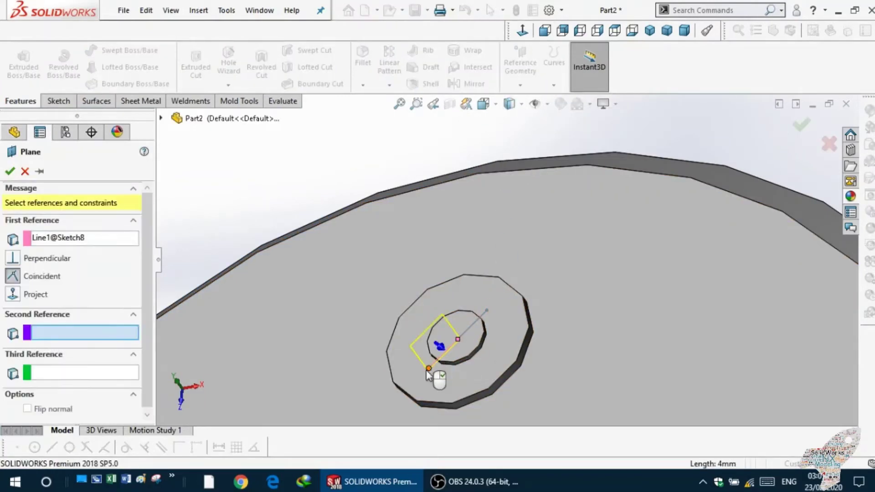
pyautogui.click(10, 171)
pyautogui.moveTo(319, 255); pyautogui.dragTo(320, 198, button='middle')
pyautogui.scroll(-2, 469, 247)
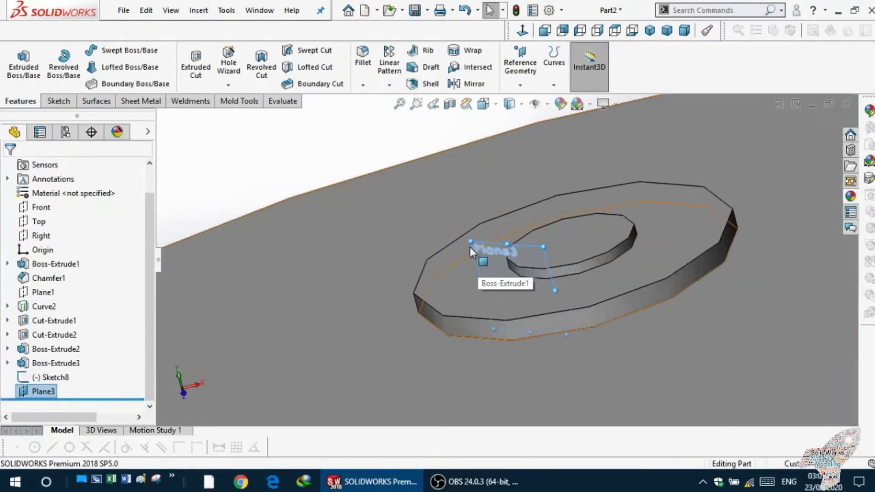
pyautogui.scroll(-2, 469, 247)
pyautogui.scroll(-3, 457, 213)
pyautogui.scroll(-2, 466, 233)
pyautogui.scroll(5, 466, 233)
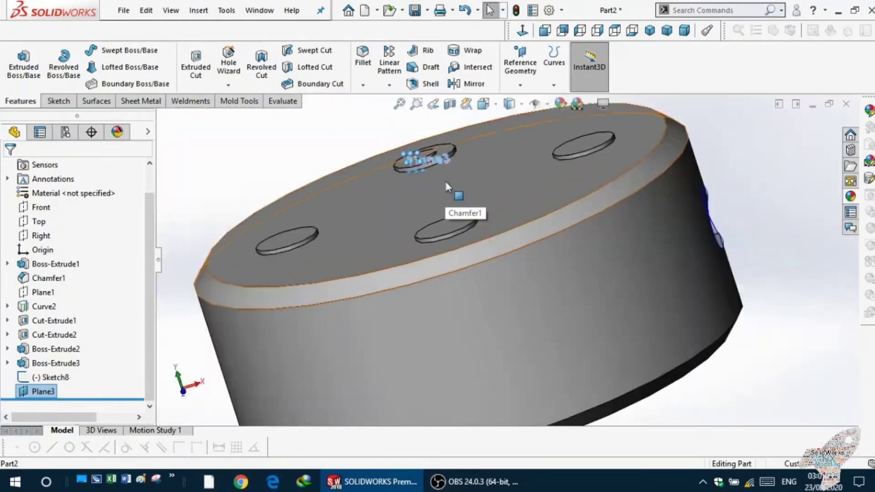
pyautogui.scroll(-4, 433, 187)
pyautogui.scroll(-2, 482, 273)
# Sketch a Ø1 mm circle on Plane3 centred on the line's end.
pyautogui.click(480, 291)
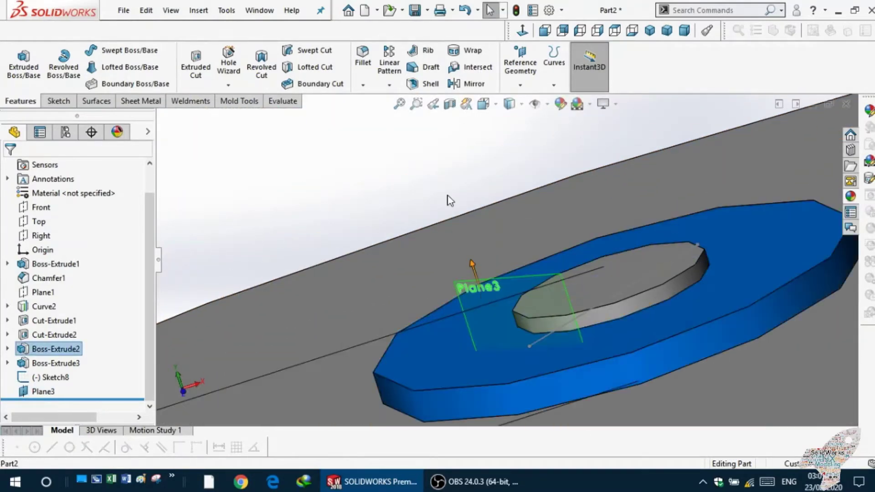
pyautogui.click(493, 284)
pyautogui.click(532, 245)
pyautogui.scroll(-2, 531, 246)
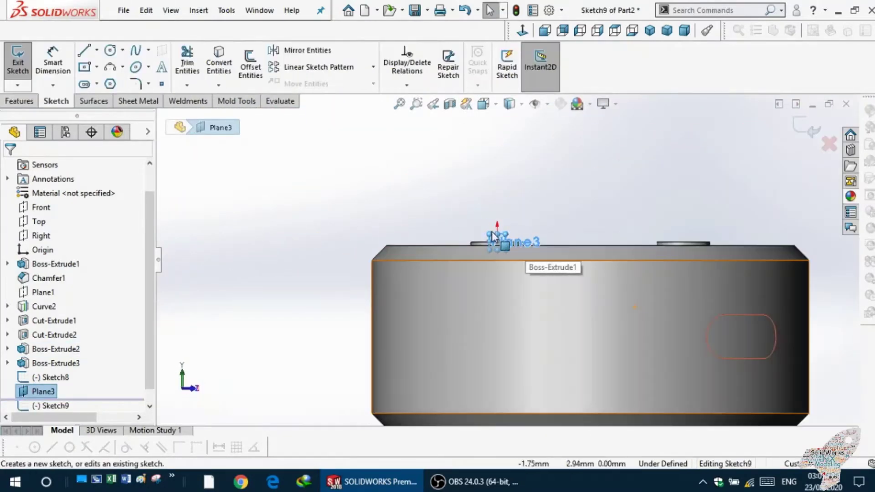
pyautogui.scroll(-3, 546, 264)
pyautogui.click(110, 50)
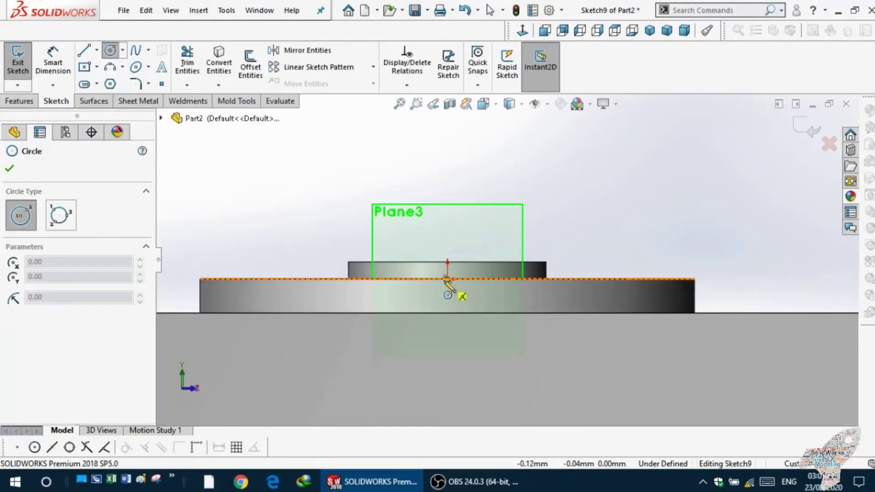
pyautogui.click(447, 279)
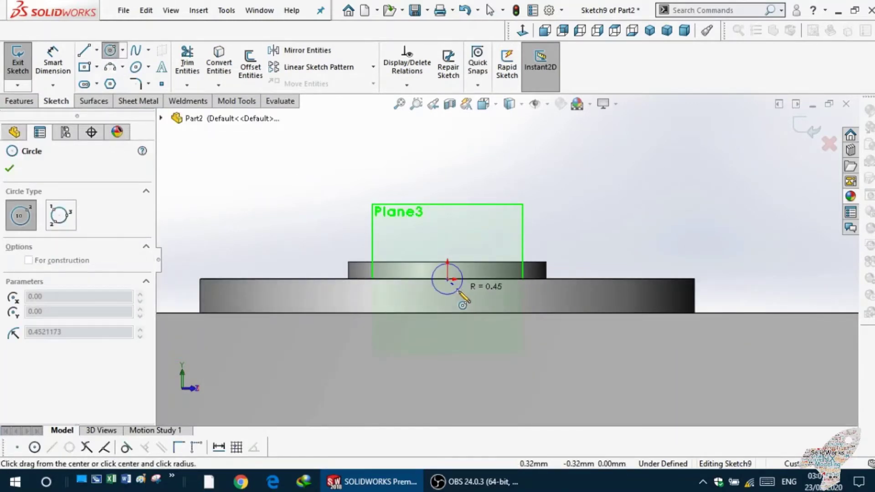
pyautogui.click(461, 295)
pyautogui.press('d')
pyautogui.click(428, 286)
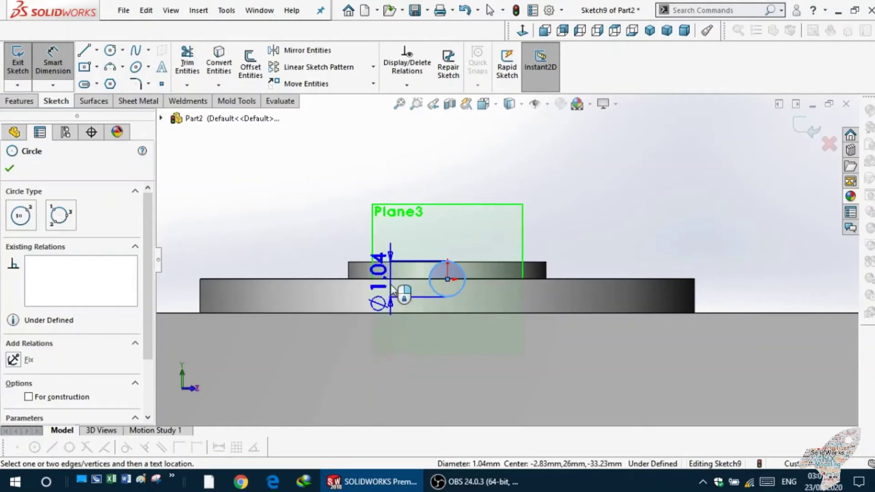
pyautogui.click(391, 285)
pyautogui.press('Return')
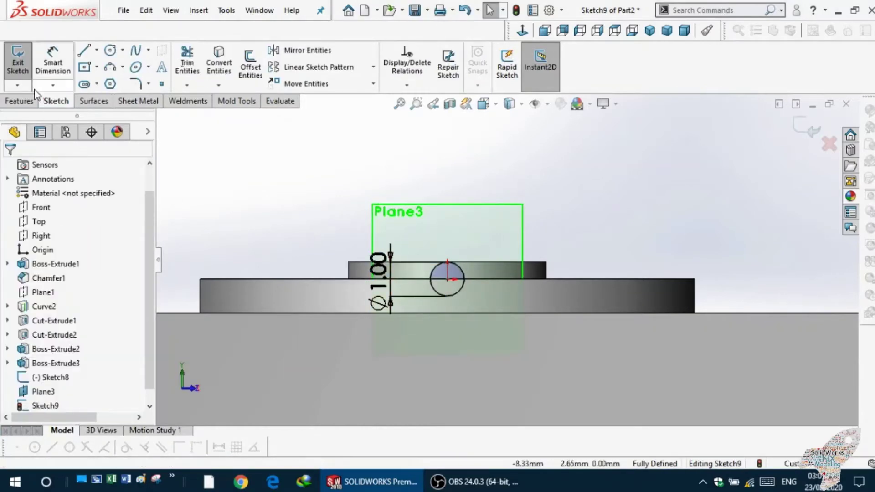
pyautogui.click(19, 101)
# Sweep the 1 mm circle (Sketch9) along the diagonal line (Sketch8) into a pin.
pyautogui.click(128, 51)
pyautogui.scroll(-3, 305, 215)
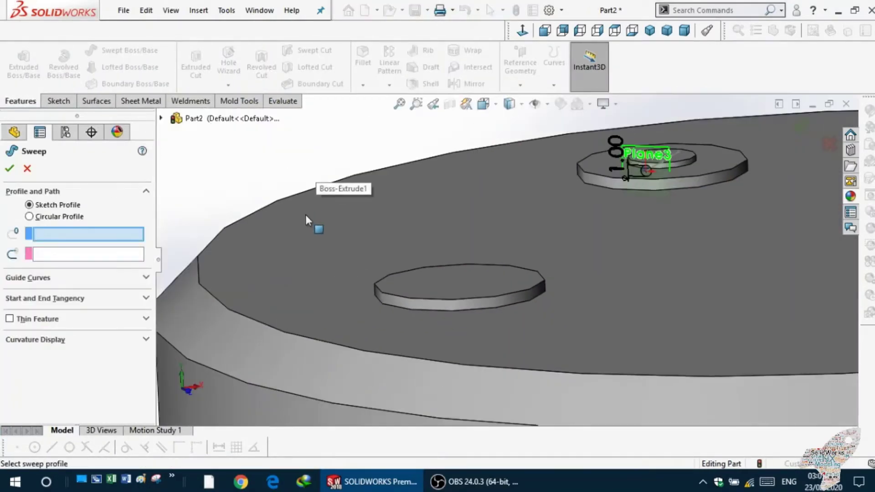
pyautogui.scroll(-3, 690, 209)
pyautogui.scroll(-3, 505, 205)
pyautogui.scroll(-1, 504, 206)
pyautogui.scroll(-2, 607, 176)
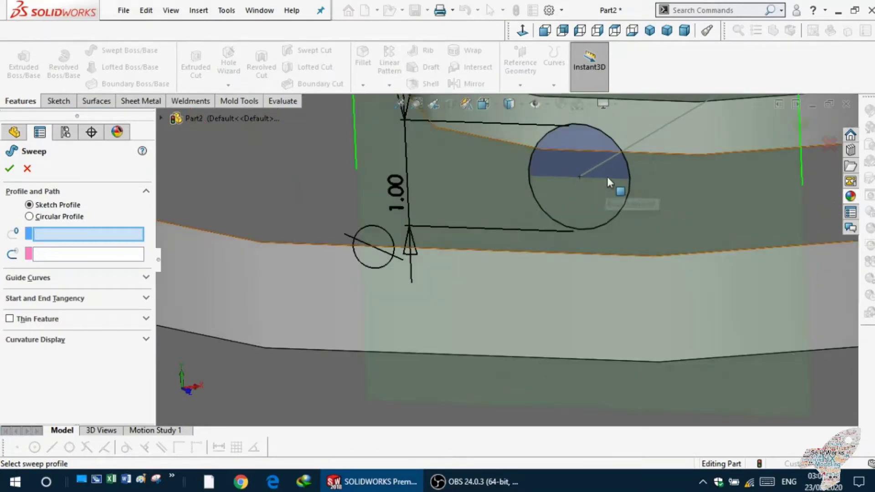
pyautogui.click(626, 187)
pyautogui.scroll(3, 625, 179)
pyautogui.scroll(-2, 505, 241)
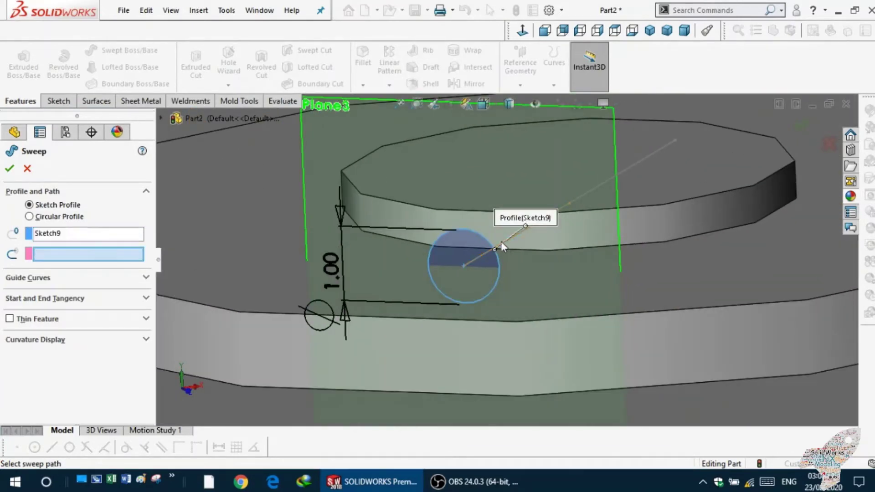
pyautogui.click(503, 244)
pyautogui.click(9, 168)
# Sketch a Ø6 mm circle centred on the front boss's top face.
pyautogui.scroll(4, 224, 201)
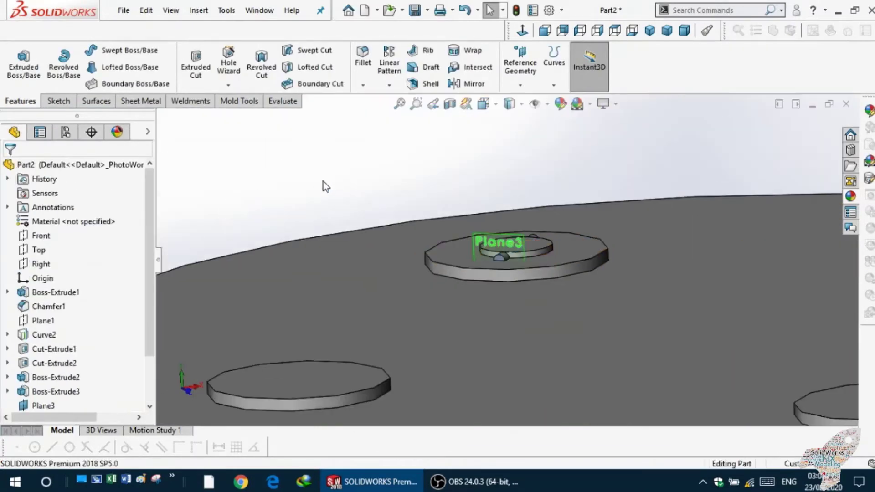
pyautogui.scroll(1, 322, 185)
pyautogui.scroll(3, 474, 297)
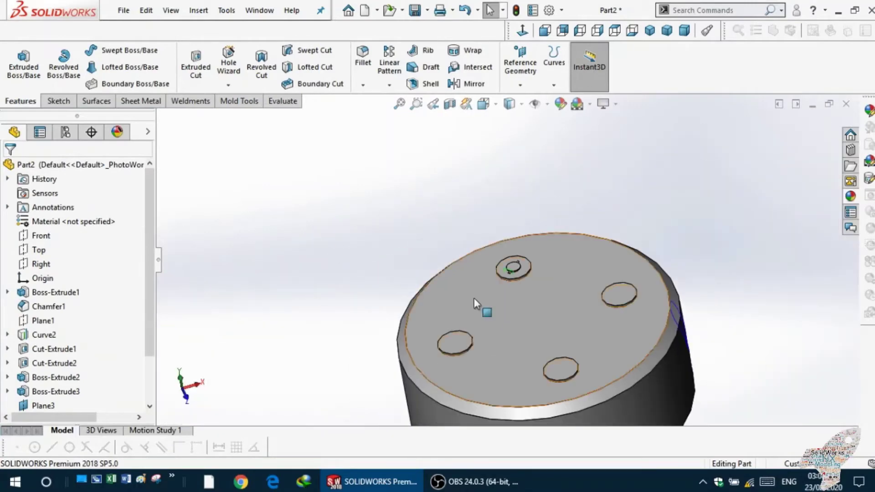
pyautogui.click(561, 368)
pyautogui.click(613, 335)
pyautogui.scroll(-5, 519, 348)
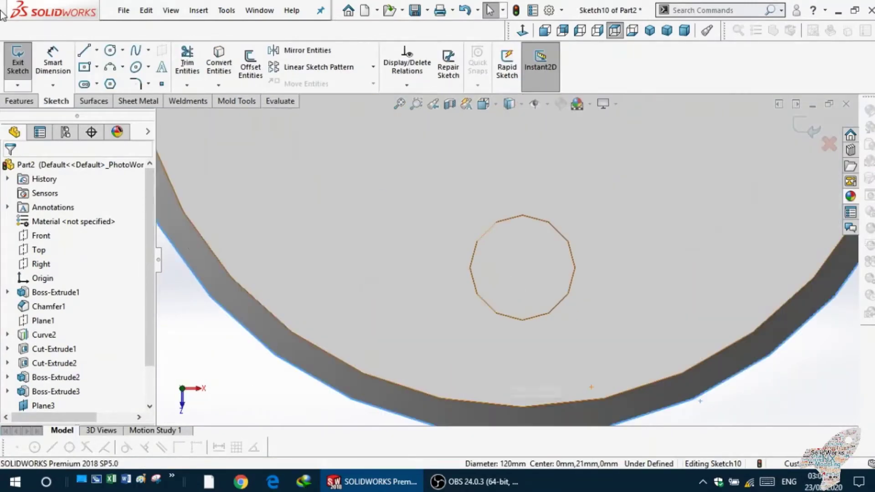
pyautogui.click(109, 51)
pyautogui.click(522, 268)
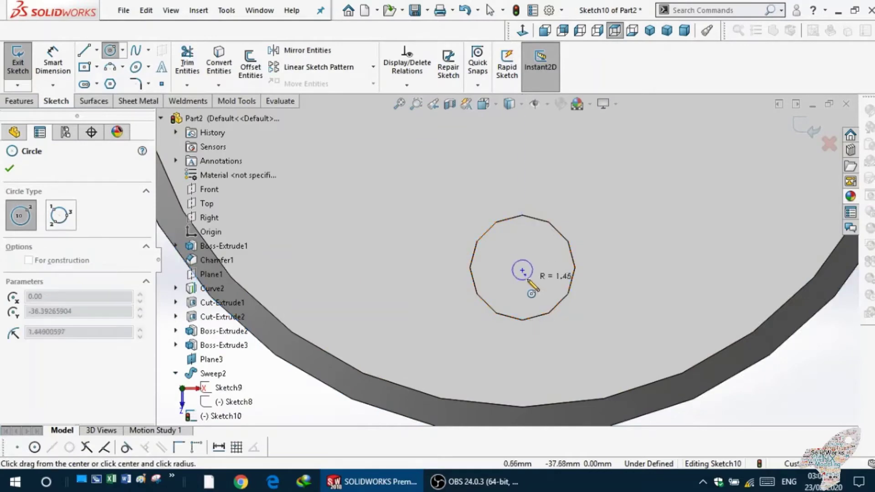
pyautogui.click(538, 283)
pyautogui.moveTo(362, 224); pyautogui.dragTo(319, 195, button='right')
pyautogui.click(501, 271)
pyautogui.click(424, 270)
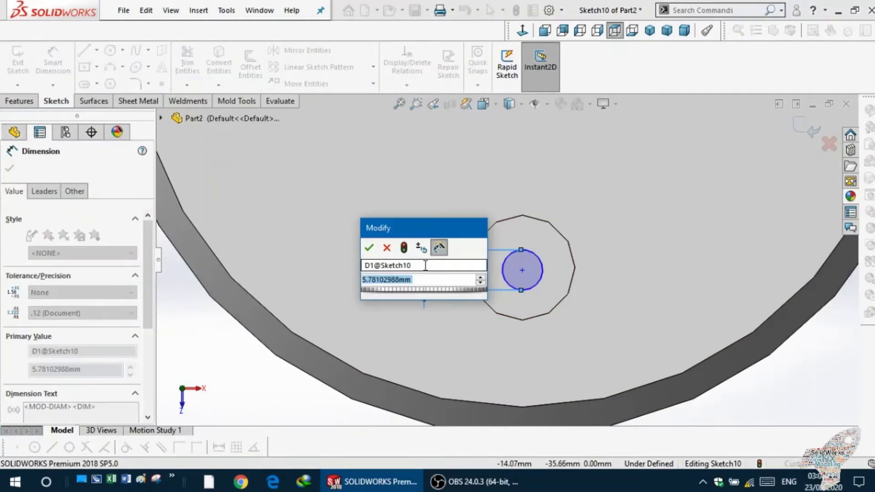
pyautogui.write('6')
pyautogui.press('Return')
# Extrude the 6 mm circle as a 1 mm blind boss.
pyautogui.click(20, 101)
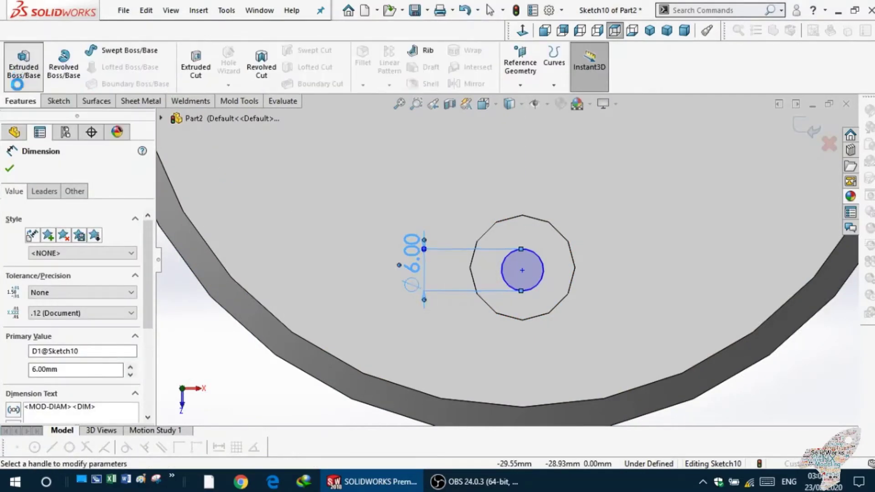
pyautogui.click(24, 64)
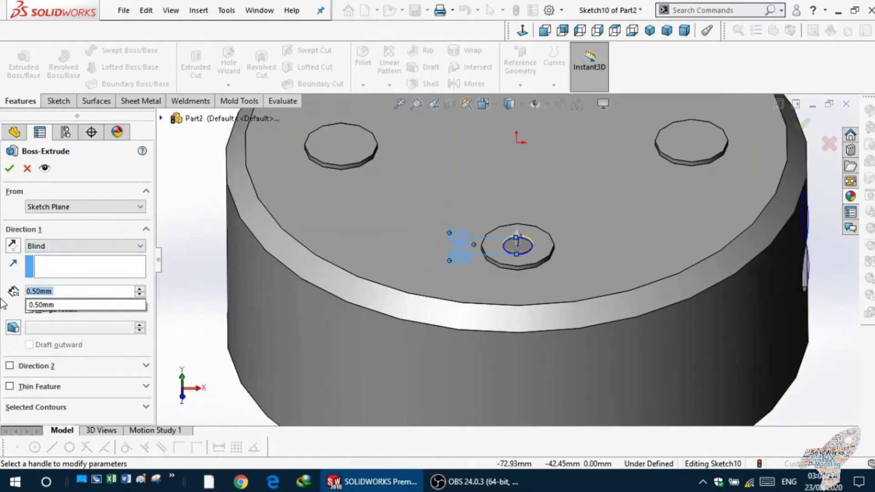
pyautogui.write('1')
pyautogui.press('Return')
pyautogui.click(9, 168)
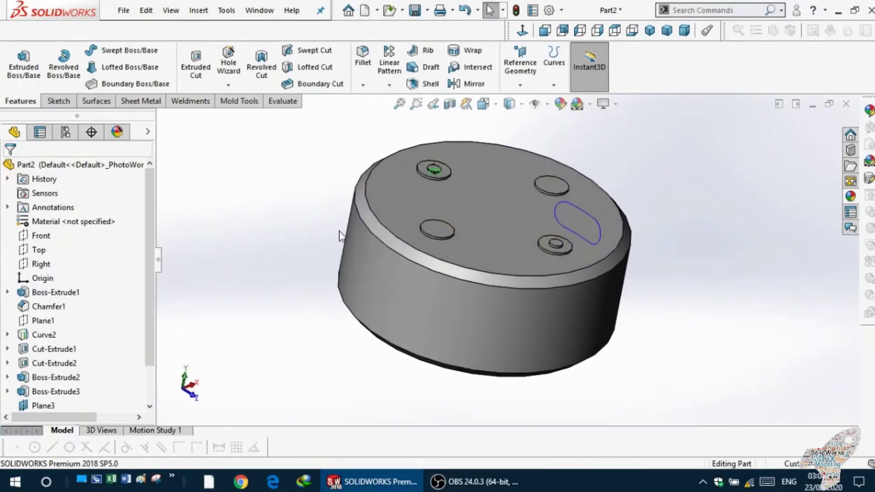
# Orbit the part and start a new sketch on the boss's top face.
pyautogui.moveTo(300, 236); pyautogui.dragTo(555, 242, button='middle')
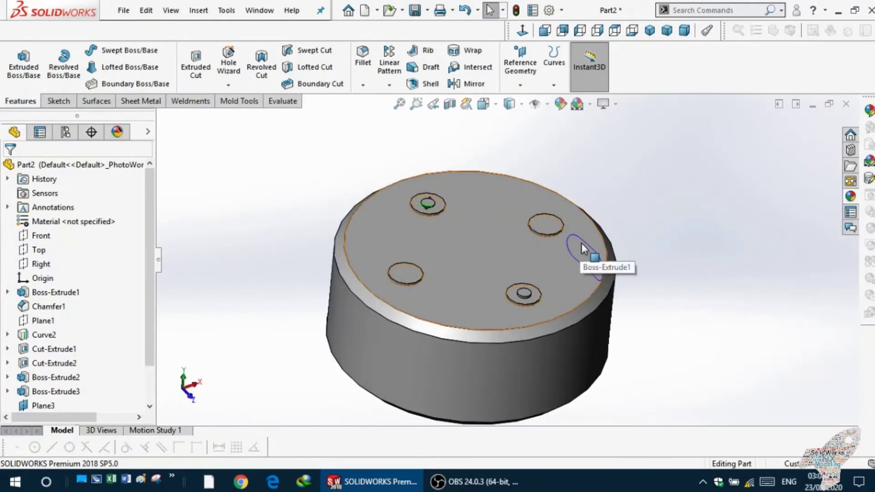
pyautogui.click(583, 242)
pyautogui.moveTo(596, 207); pyautogui.dragTo(603, 203, button='middle')
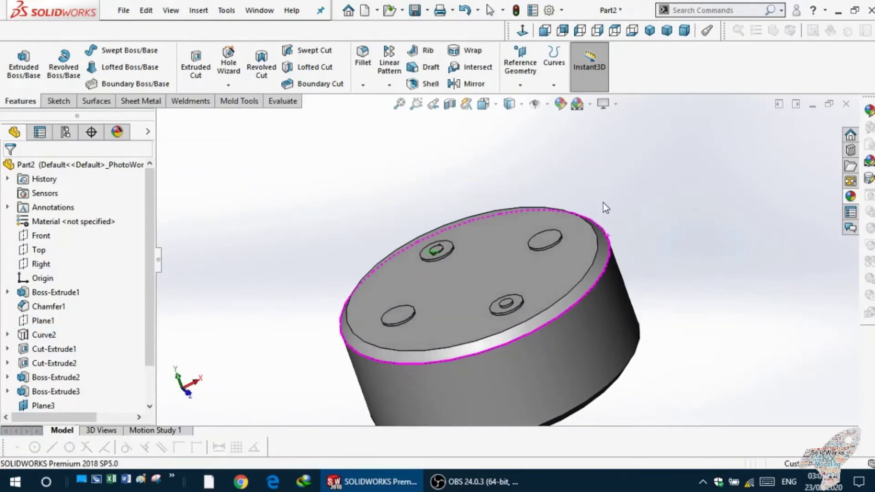
pyautogui.click(537, 253)
pyautogui.click(586, 216)
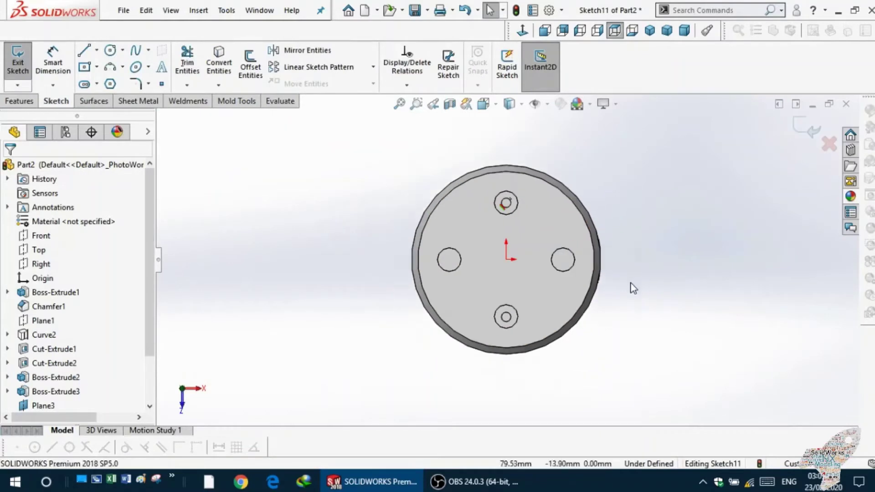
pyautogui.scroll(-3, 633, 288)
pyautogui.scroll(-2, 508, 246)
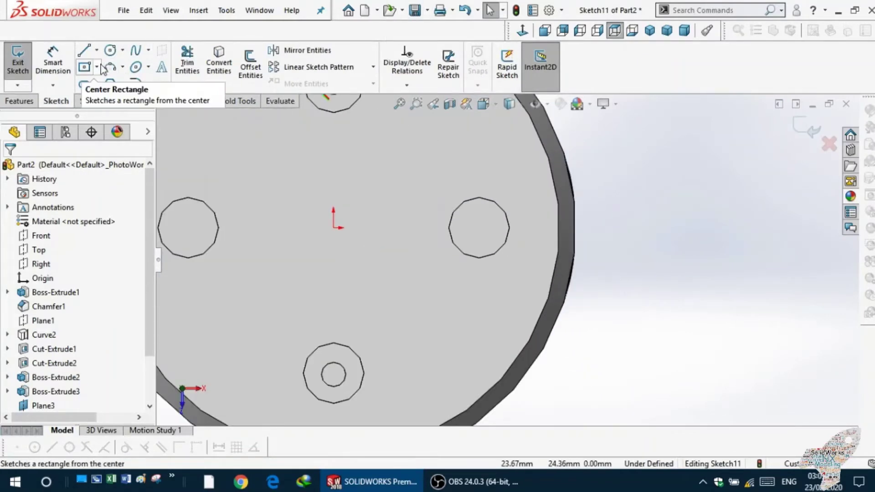
# Draw a vertical line starting at the circle's centre.
pyautogui.click(84, 50)
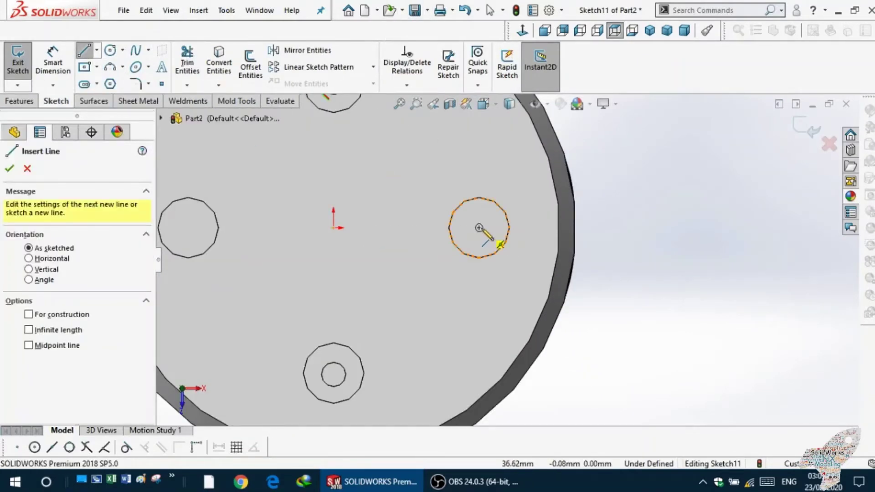
pyautogui.moveTo(479, 228); pyautogui.dragTo(478, 213)
pyautogui.press('Escape')
pyautogui.scroll(-2, 478, 228)
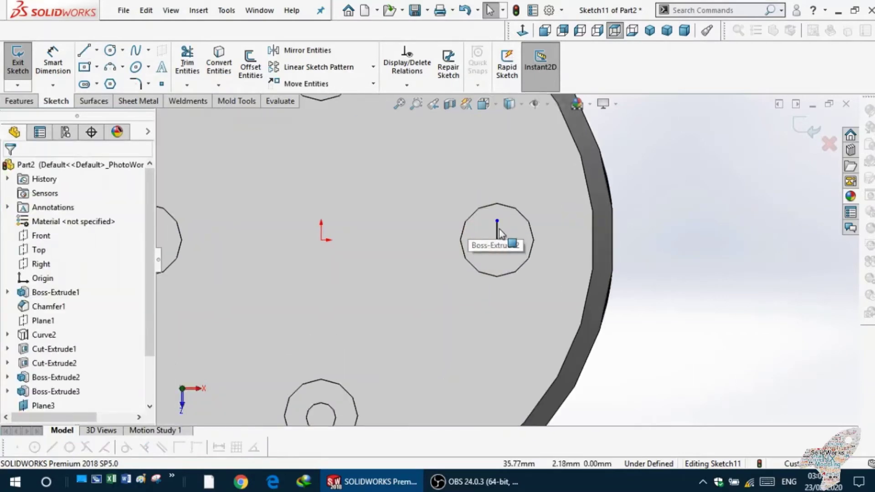
pyautogui.scroll(-2, 518, 249)
pyautogui.click(86, 57)
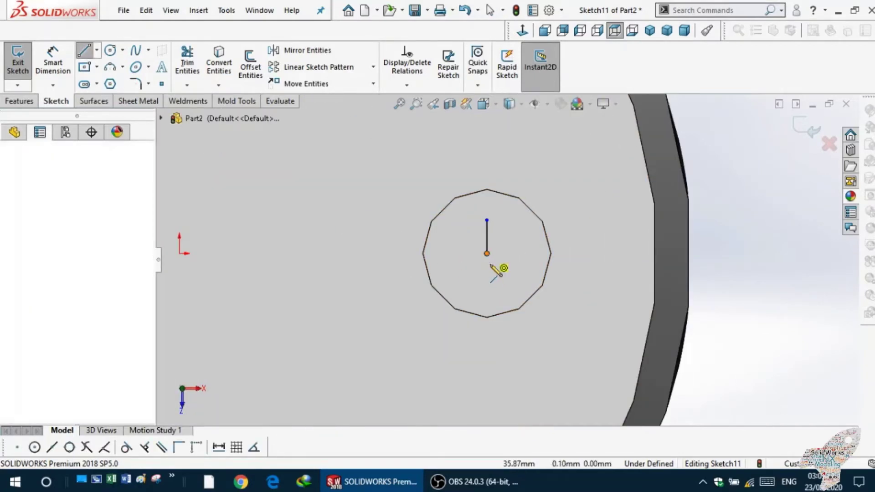
pyautogui.moveTo(487, 253); pyautogui.dragTo(487, 278)
pyautogui.press('Escape')
# Dimension the vertical line to 6 mm and exit the sketch.
pyautogui.click(487, 221)
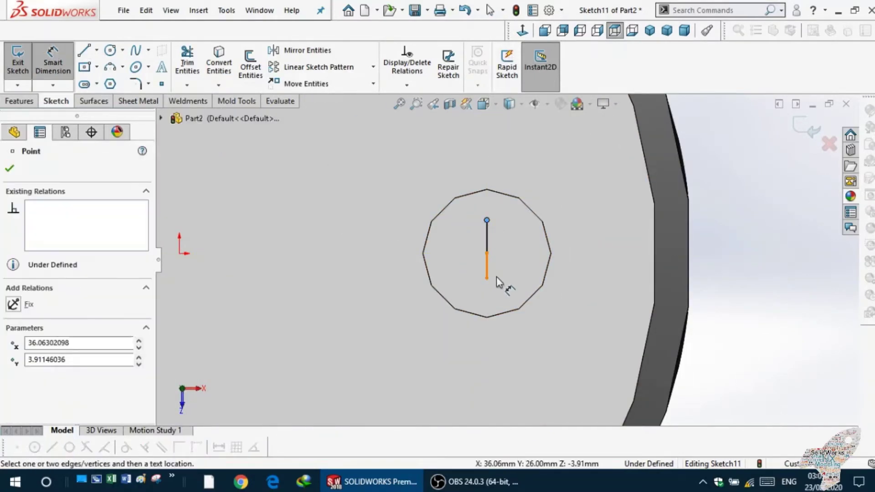
pyautogui.click(493, 277)
pyautogui.click(524, 255)
pyautogui.write('6')
pyautogui.press('Return')
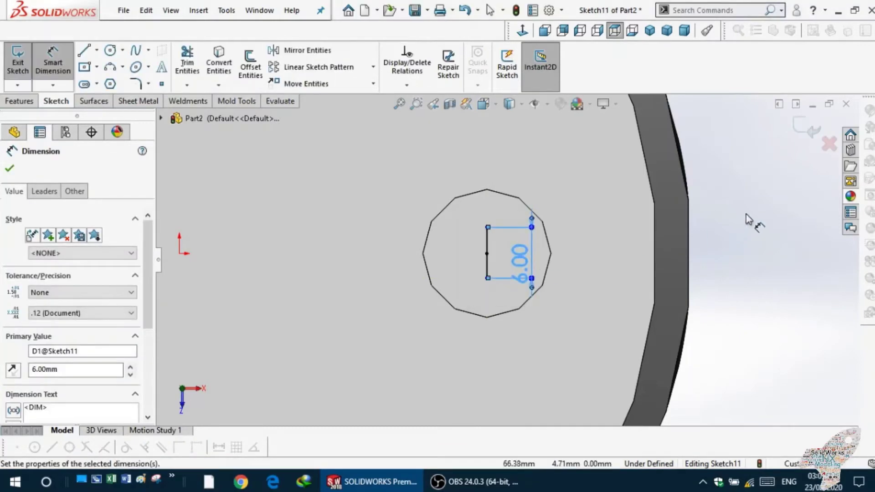
pyautogui.press('Escape')
pyautogui.click(19, 60)
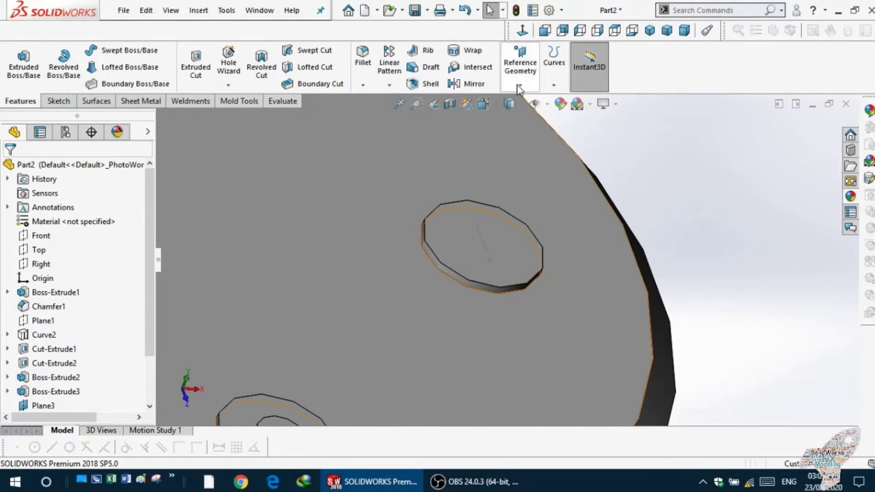
# Create Plane4 perpendicular to Line2@Sketch11, coincident with its end point.
pyautogui.click(519, 86)
pyautogui.click(506, 118)
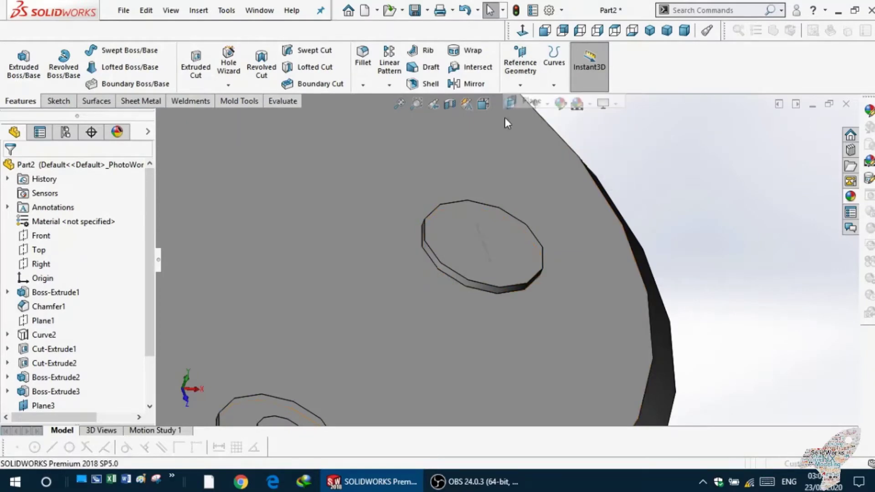
pyautogui.click(488, 255)
pyautogui.click(489, 262)
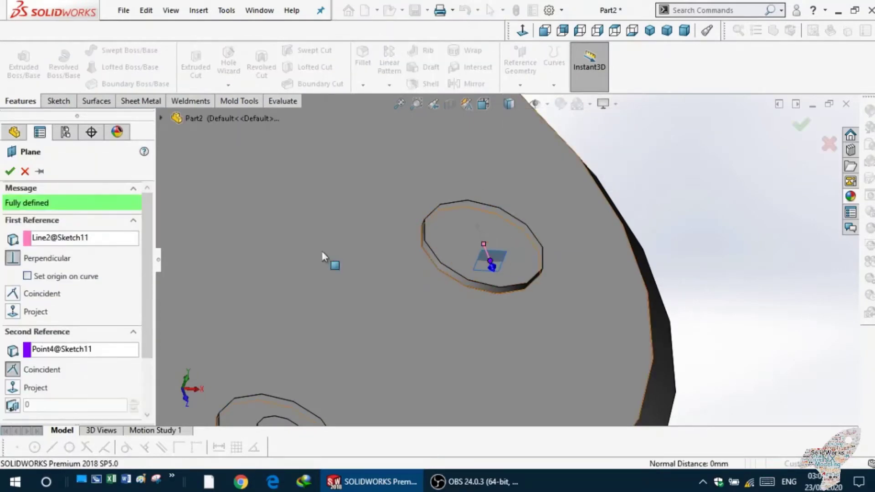
pyautogui.click(10, 171)
# Orbit the view to inspect Plane4 from above the disc.
pyautogui.moveTo(323, 253); pyautogui.dragTo(375, 210, button='middle')
pyautogui.scroll(-5, 473, 278)
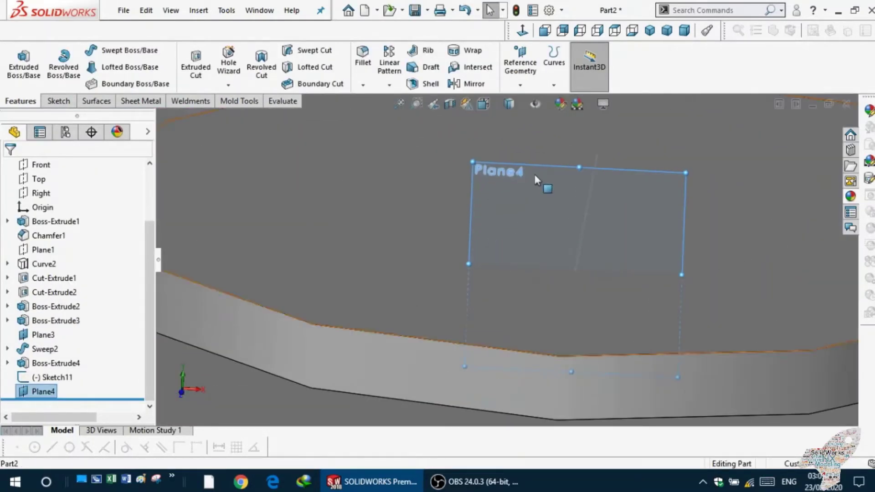
pyautogui.click(534, 165)
pyautogui.moveTo(535, 165)
pyautogui.mouseDown(button='middle')
pyautogui.moveTo(448, 143)
pyautogui.moveTo(491, 154)
pyautogui.mouseUp(button='middle')
pyautogui.click(491, 155)
pyautogui.click(68, 101)
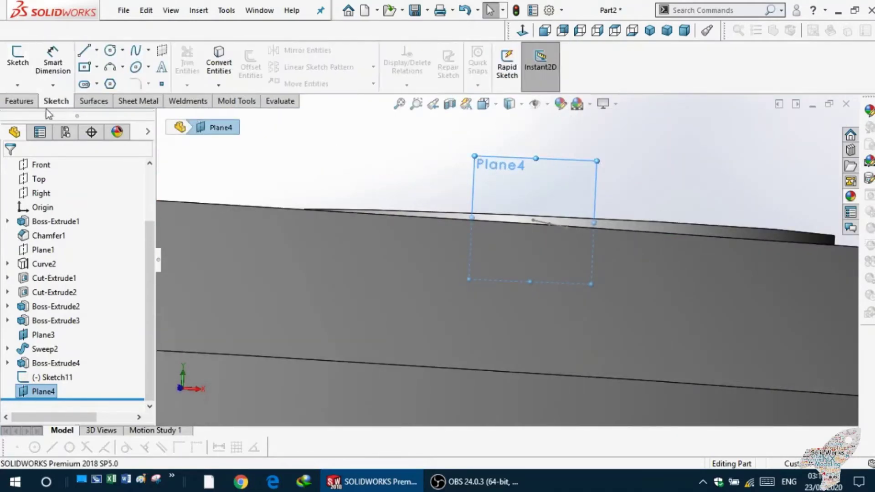
pyautogui.click(20, 101)
pyautogui.moveTo(327, 169)
pyautogui.mouseDown(button='middle')
pyautogui.moveTo(335, 138)
pyautogui.moveTo(353, 138)
pyautogui.moveTo(346, 123)
pyautogui.mouseUp(button='middle')
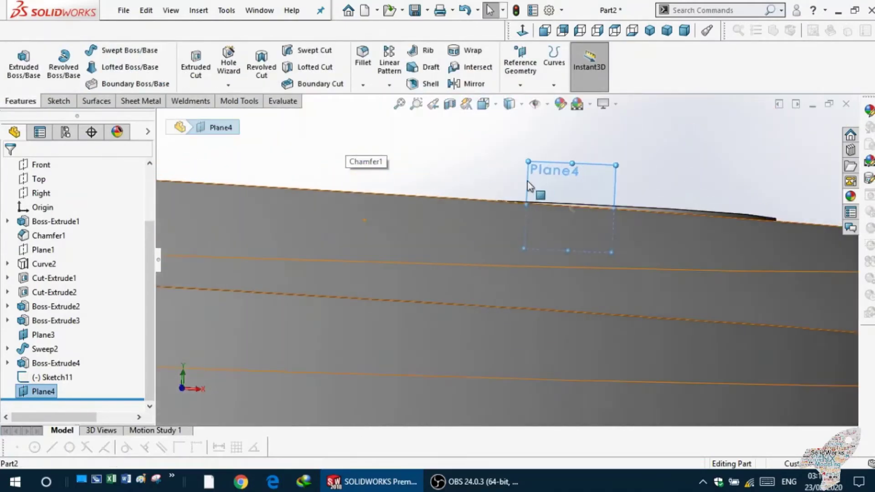
# Sketch a 0.50 mm diameter circle on Plane4 at the line's end.
pyautogui.click(624, 142)
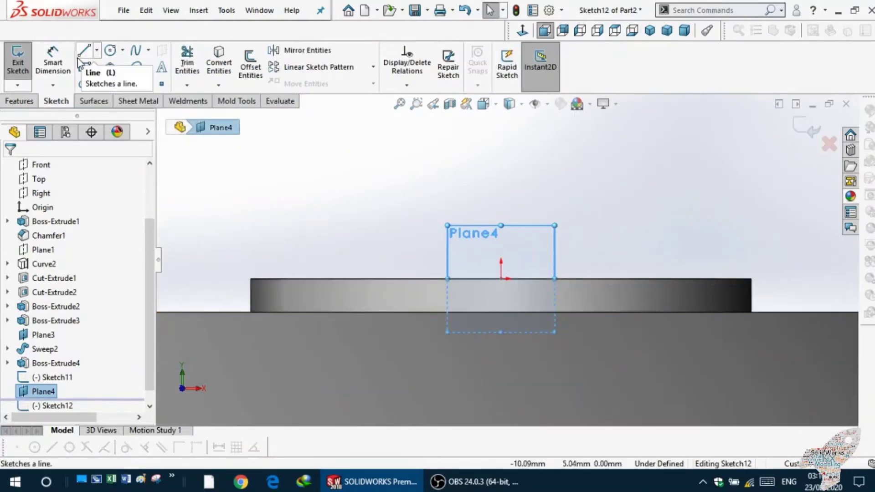
pyautogui.click(110, 51)
pyautogui.moveTo(500, 278); pyautogui.dragTo(516, 279)
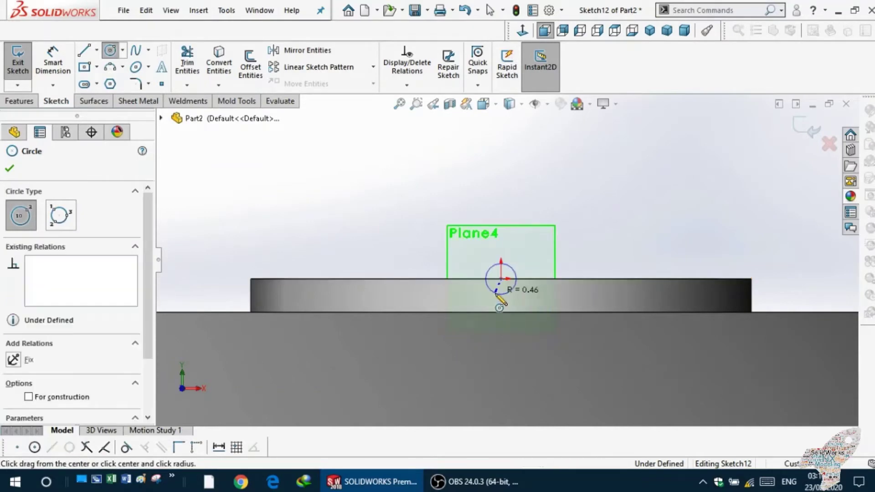
pyautogui.moveTo(501, 291); pyautogui.dragTo(501, 264, button='right')
pyautogui.click(486, 285)
pyautogui.click(463, 292)
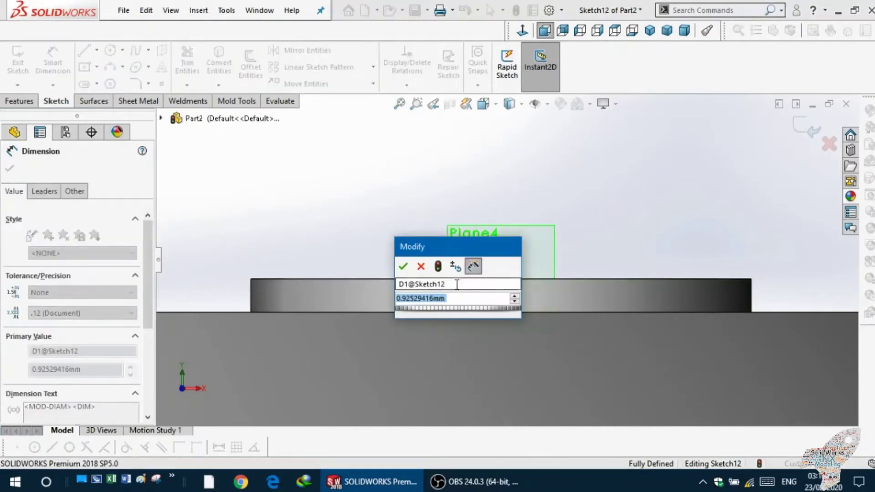
pyautogui.write('.5')
pyautogui.press('Return')
pyautogui.moveTo(416, 225)
pyautogui.mouseDown(button='middle')
pyautogui.moveTo(511, 184)
pyautogui.moveTo(519, 232)
pyautogui.mouseUp(button='middle')
pyautogui.click(17, 62)
# Sweep Sketch12's circle along Sketch11 to create the Sweep3 pin.
pyautogui.click(128, 50)
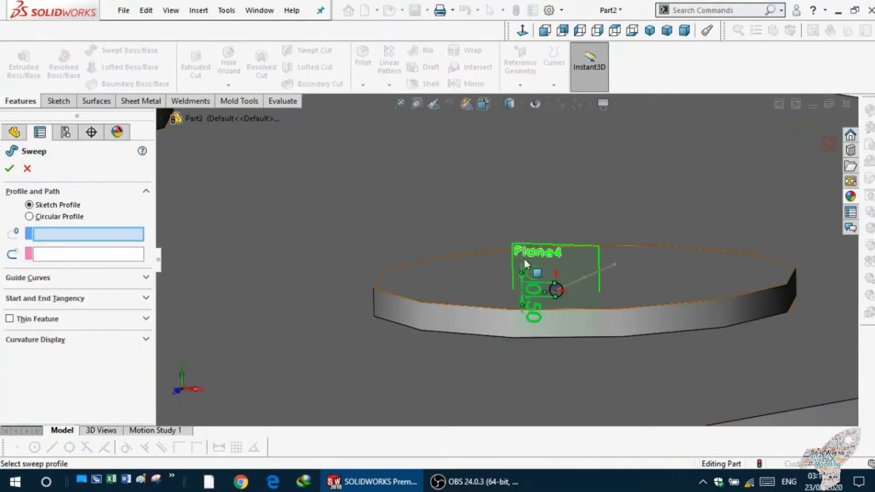
pyautogui.scroll(-5, 560, 299)
pyautogui.click(542, 248)
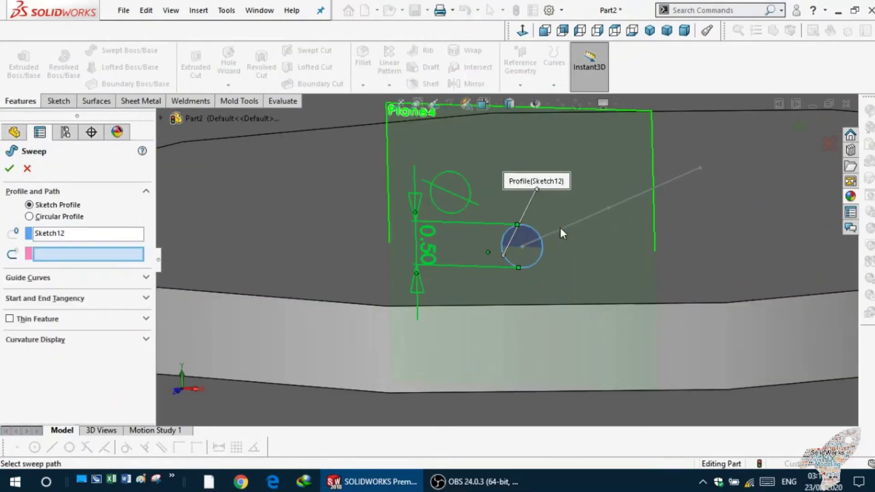
pyautogui.click(553, 232)
pyautogui.scroll(2, 507, 255)
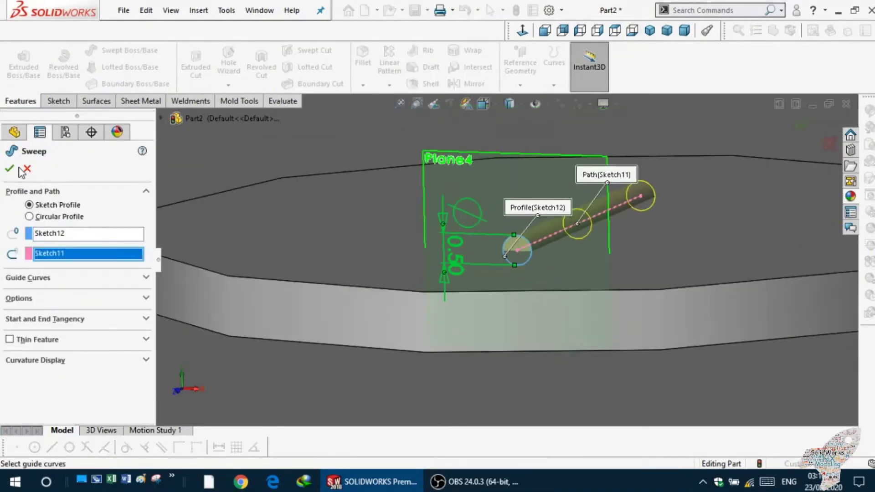
pyautogui.click(9, 169)
pyautogui.scroll(5, 470, 272)
pyautogui.moveTo(470, 273); pyautogui.dragTo(657, 235, button='middle')
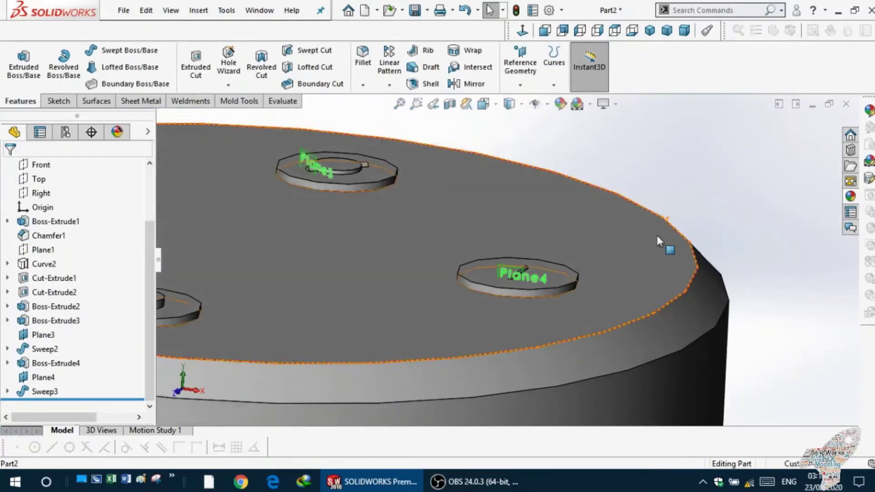
pyautogui.scroll(-1, 307, 161)
# Hide Plane3 and orbit to a near top-down view of the bosses.
pyautogui.click(306, 161)
pyautogui.click(371, 122)
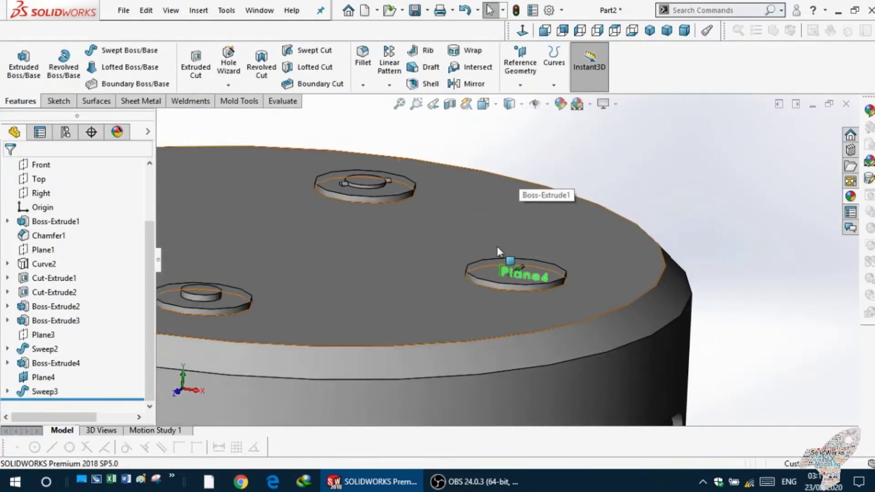
pyautogui.scroll(-2, 506, 289)
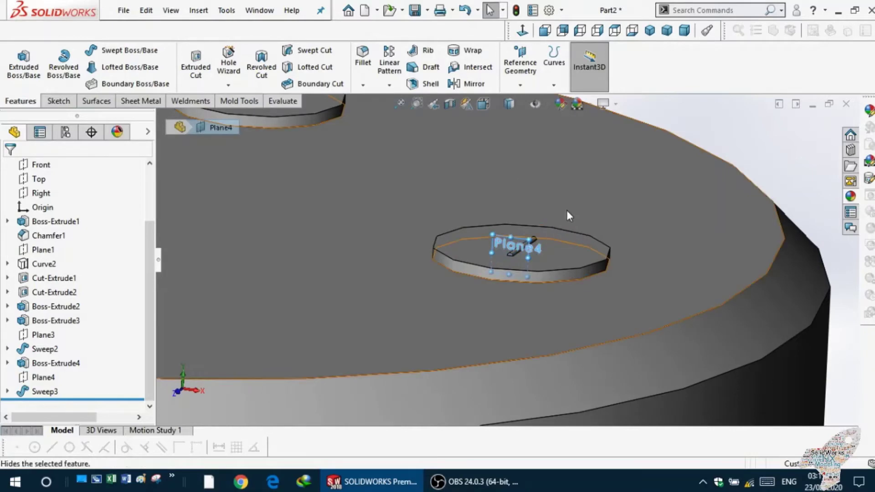
pyautogui.moveTo(567, 210); pyautogui.dragTo(528, 287, button='middle')
pyautogui.click(522, 30)
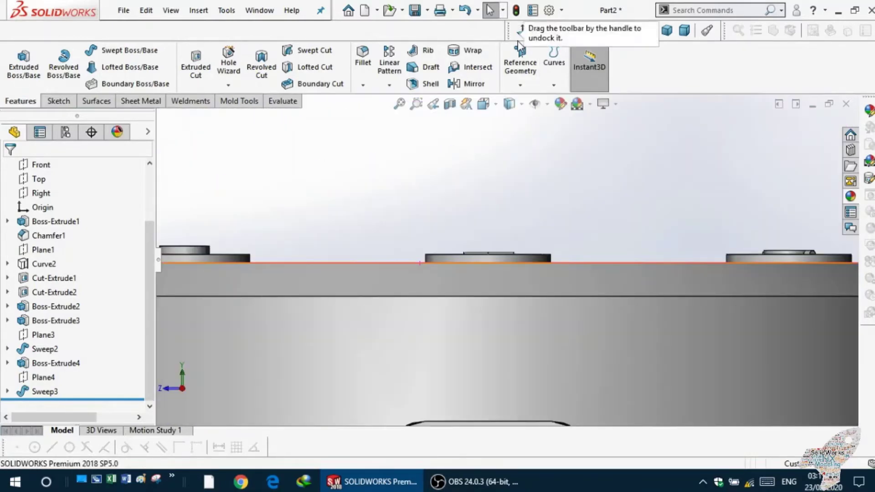
pyautogui.moveTo(460, 137)
pyautogui.mouseDown(button='middle')
pyautogui.moveTo(469, 160)
pyautogui.moveTo(503, 192)
pyautogui.mouseUp(button='middle')
pyautogui.scroll(5, 503, 193)
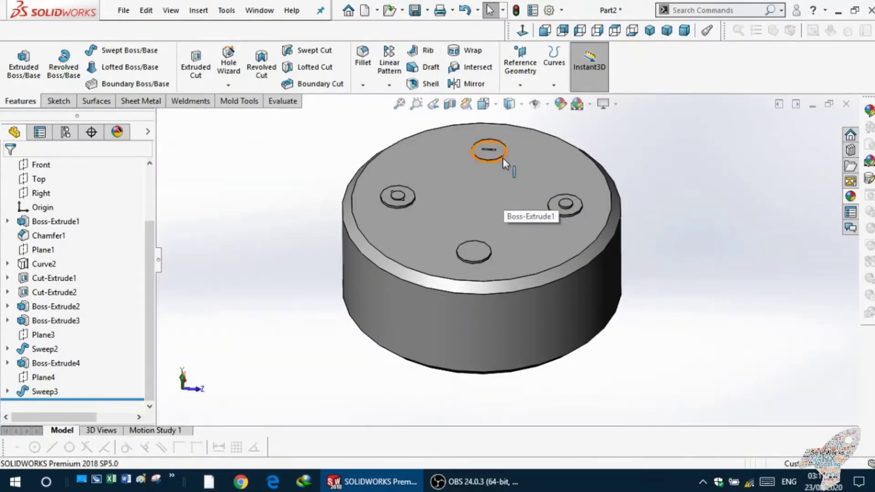
pyautogui.moveTo(502, 158); pyautogui.dragTo(524, 181, button='middle')
# Start Sketch13 on the boss's top face and draw a horizontal line across the pin.
pyautogui.click(529, 179)
pyautogui.click(585, 144)
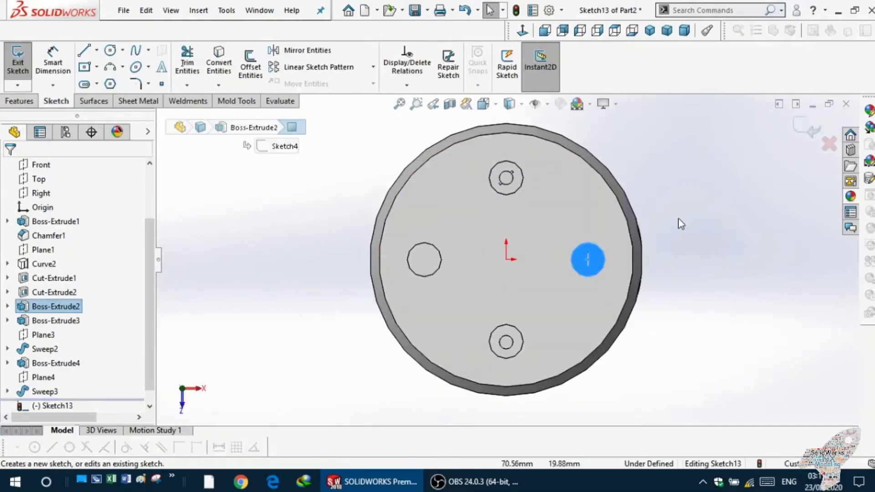
pyautogui.scroll(-5, 546, 346)
pyautogui.click(82, 47)
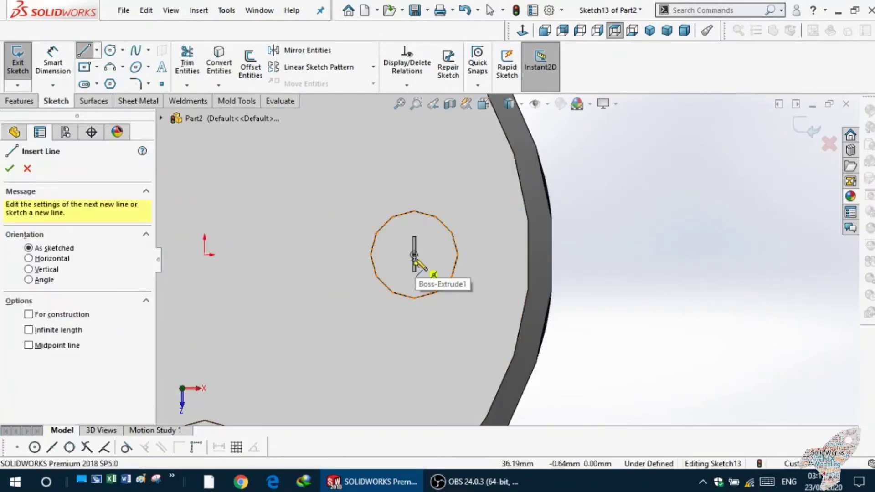
pyautogui.click(396, 255)
pyautogui.click(440, 254)
pyautogui.press('Escape')
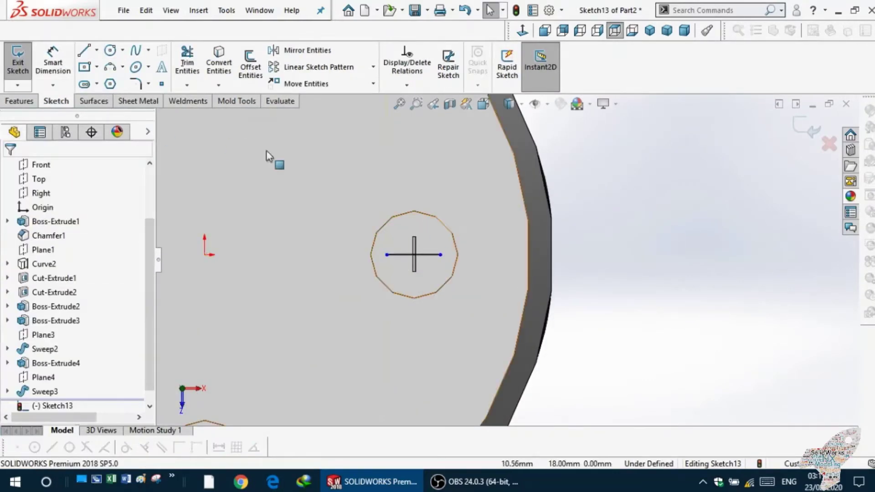
# Begin dimensioning from the line's left endpoint and pick pin profile Sketch12 in the tree.
pyautogui.click(53, 62)
pyautogui.click(389, 255)
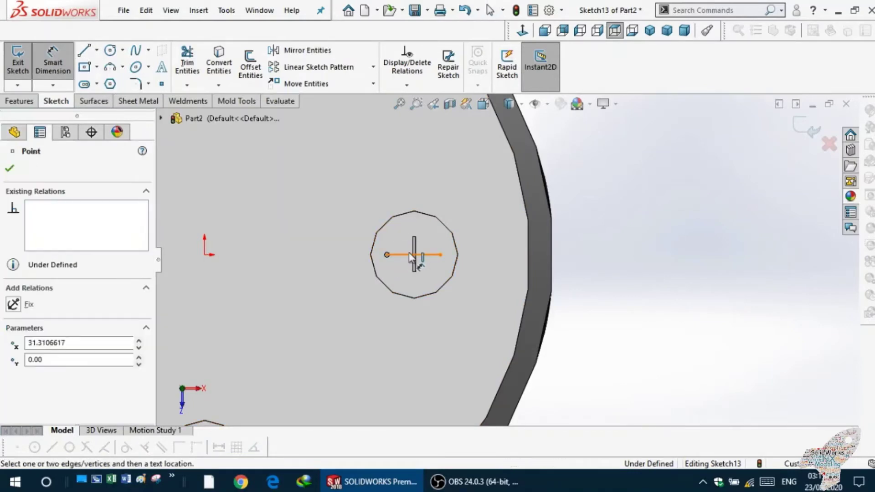
pyautogui.scroll(2, 413, 256)
pyautogui.scroll(-8, 441, 260)
pyautogui.scroll(-3, 466, 247)
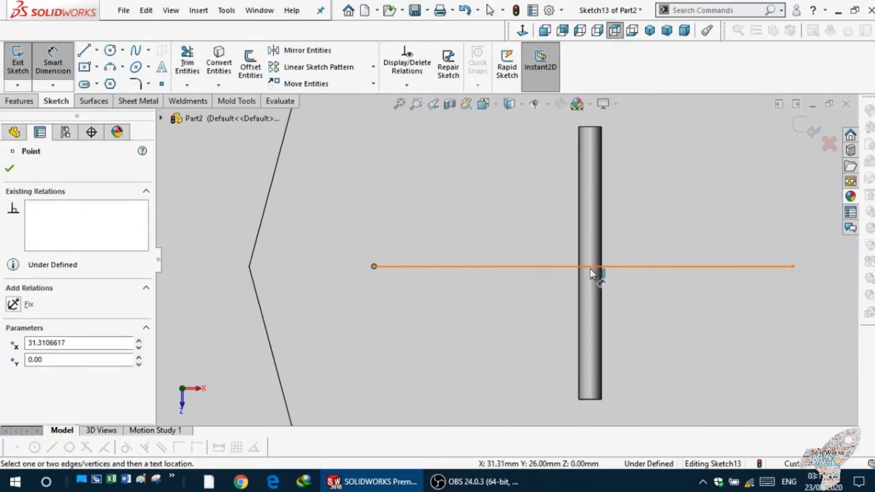
pyautogui.scroll(3, 583, 277)
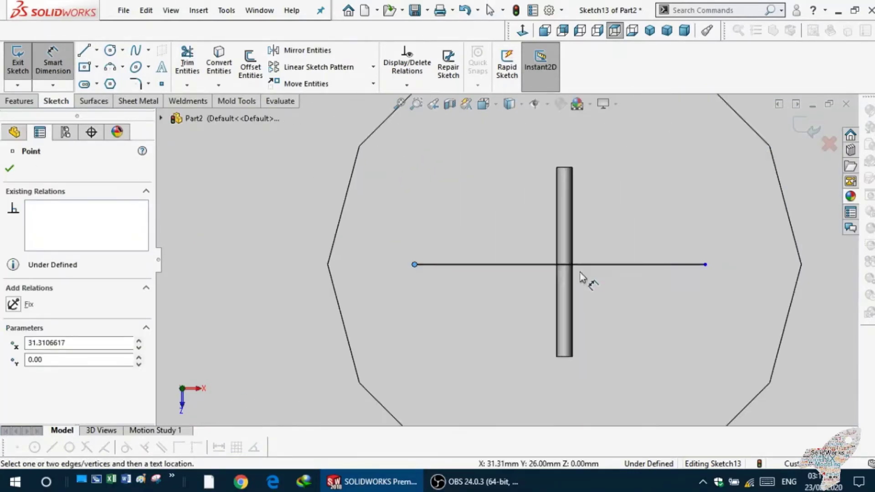
pyautogui.click(23, 96)
pyautogui.click(14, 132)
pyautogui.scroll(-1, 36, 364)
pyautogui.scroll(-1, 4, 381)
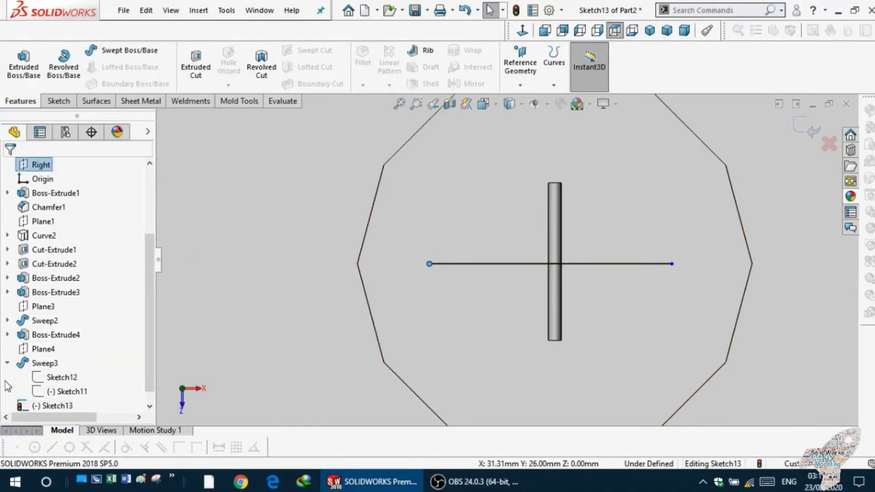
pyautogui.click(62, 377)
pyautogui.scroll(3, 278, 220)
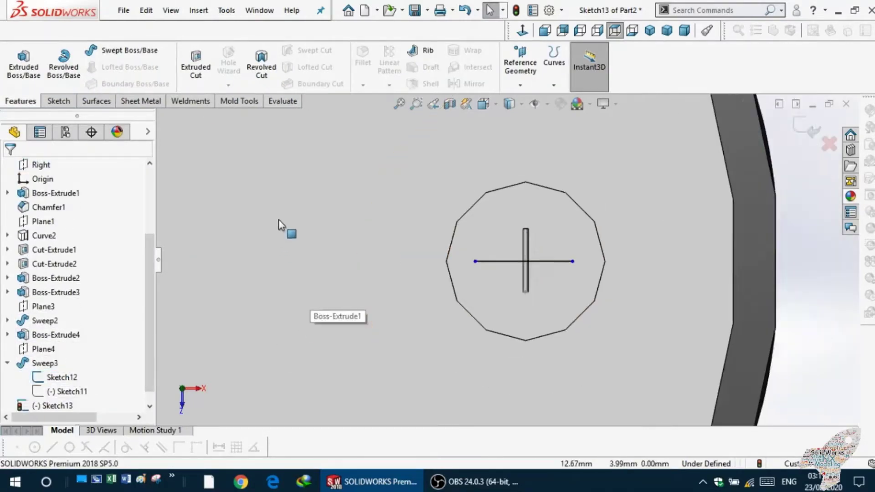
pyautogui.scroll(-3, 519, 246)
pyautogui.scroll(-3, 519, 249)
# Retry Smart Dimension starting from the crossing line's left endpoint.
pyautogui.click(59, 100)
pyautogui.click(85, 51)
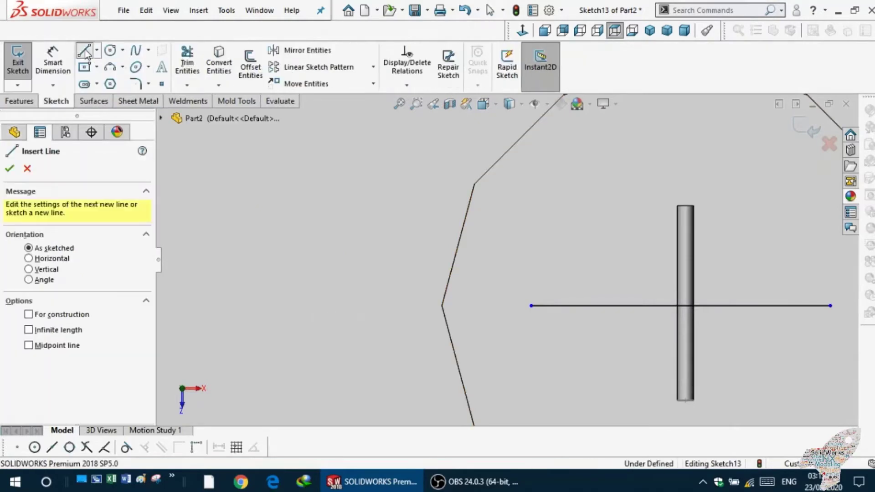
pyautogui.click(52, 59)
pyautogui.click(531, 306)
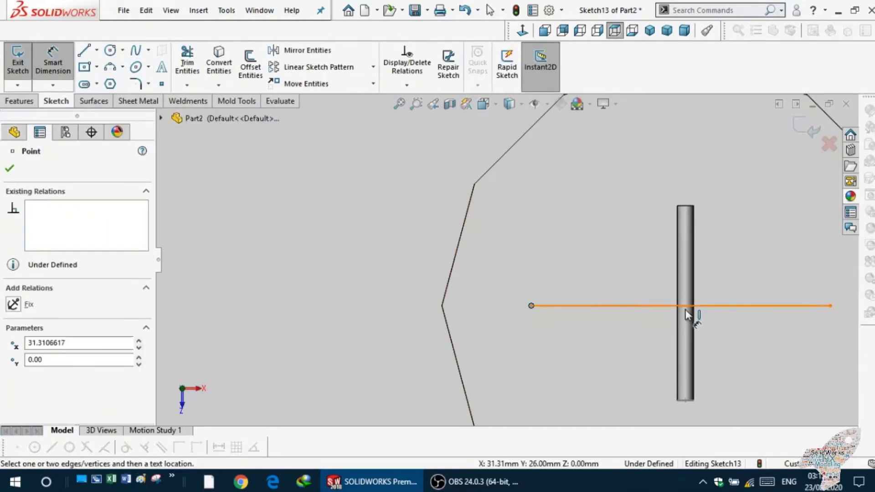
pyautogui.scroll(3, 685, 314)
pyautogui.scroll(-4, 631, 361)
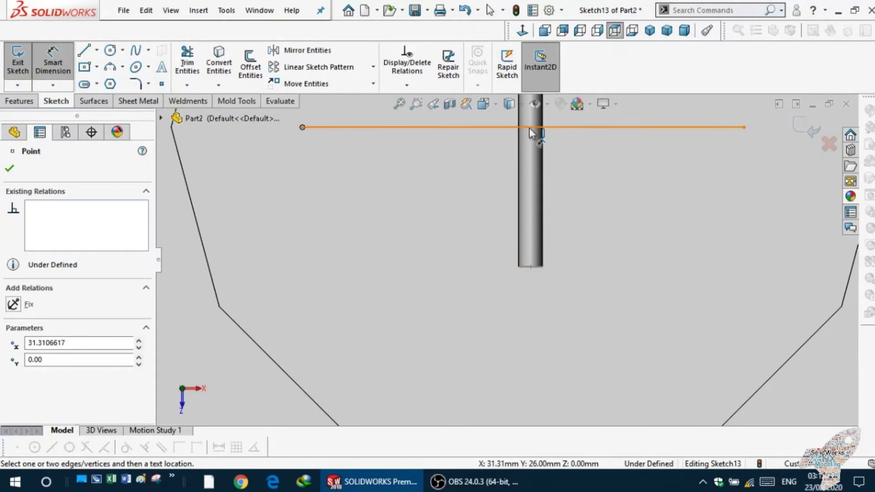
pyautogui.scroll(3, 530, 129)
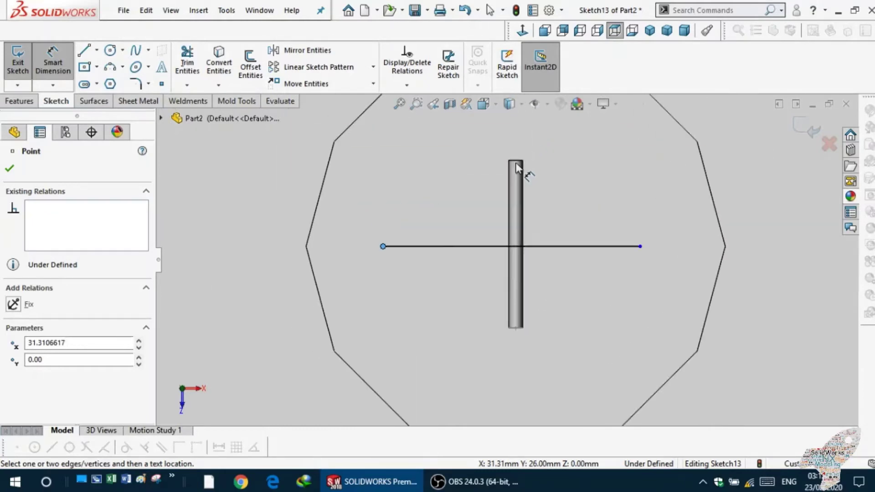
pyautogui.scroll(-3, 515, 162)
# Expand Sweep3 in the feature tree and show Sketch12 and the body so the pin is selectable.
pyautogui.click(160, 120)
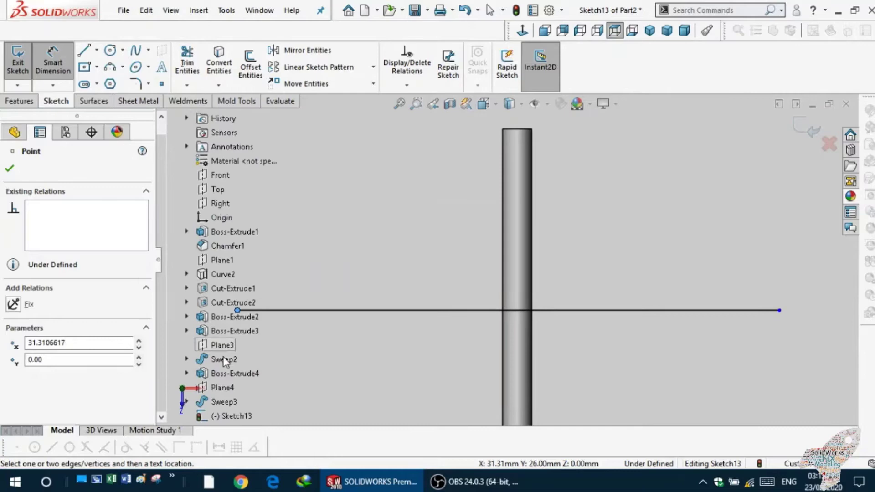
pyautogui.hotkey('ctrl', '1')
pyautogui.click(186, 401)
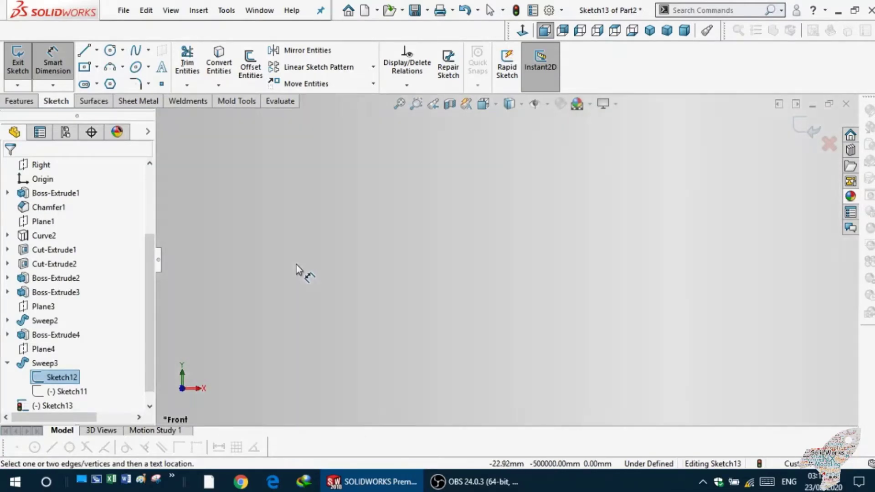
pyautogui.hotkey('ctrl', '8')
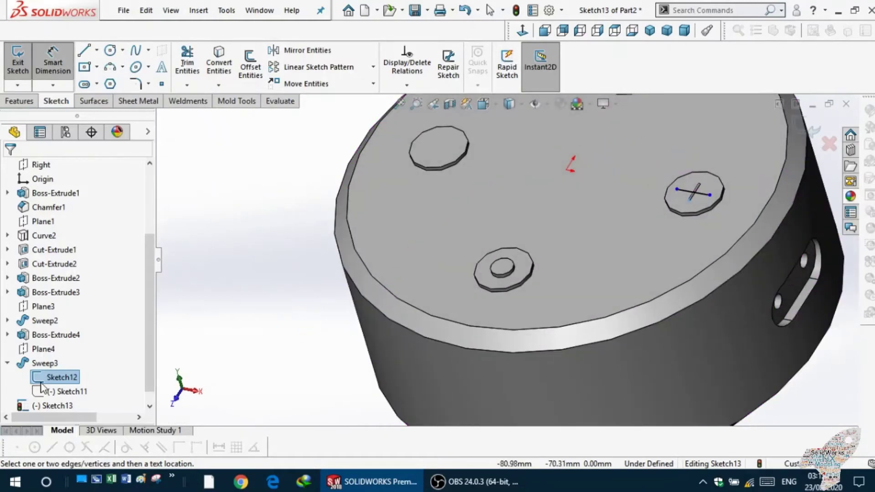
pyautogui.click(45, 368)
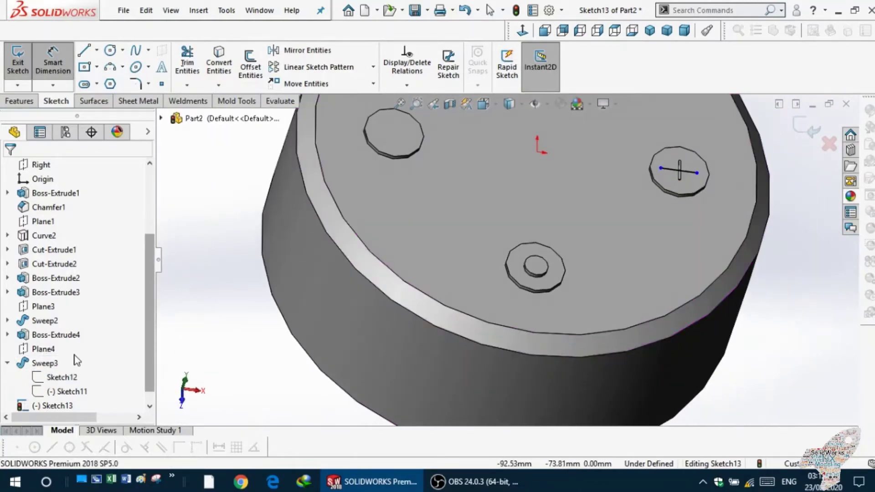
pyautogui.click(58, 360)
pyautogui.press('f')
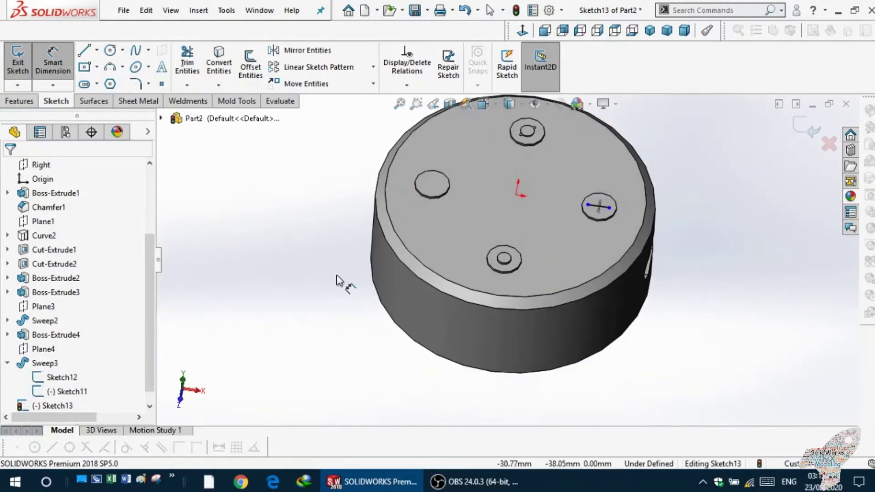
pyautogui.click(27, 362)
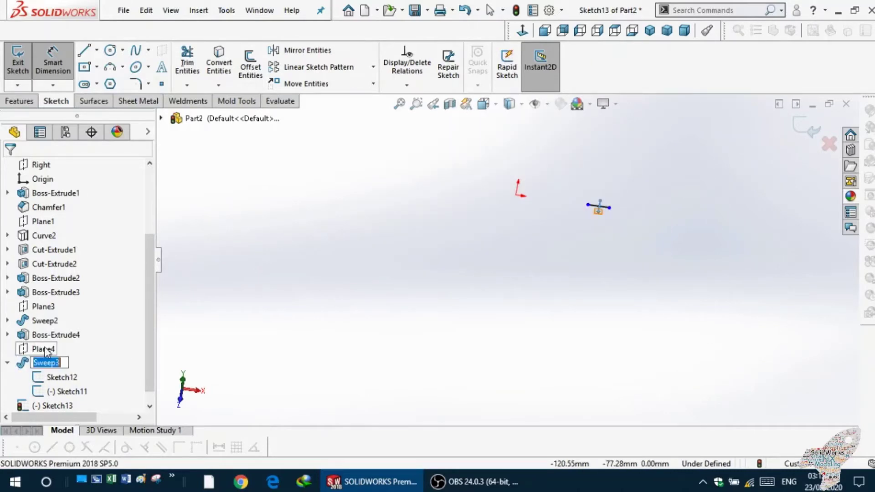
pyautogui.click(38, 343)
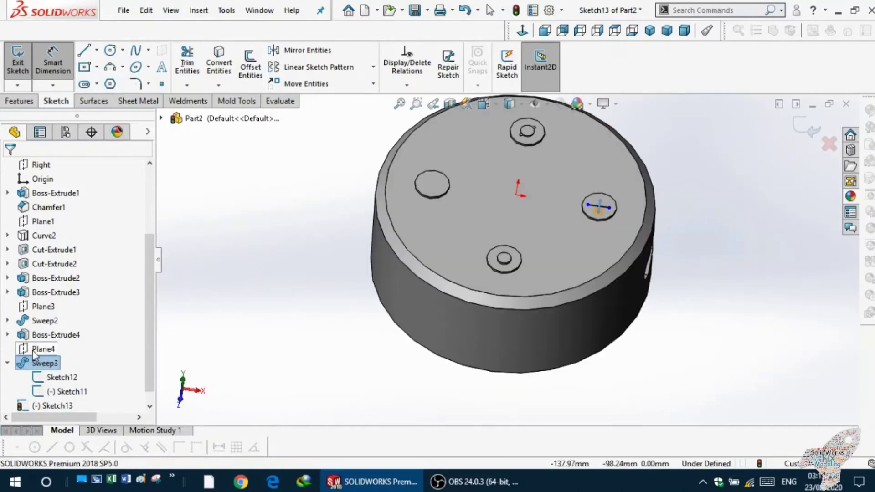
pyautogui.click(212, 341)
pyautogui.scroll(-2, 600, 264)
pyautogui.scroll(-3, 513, 182)
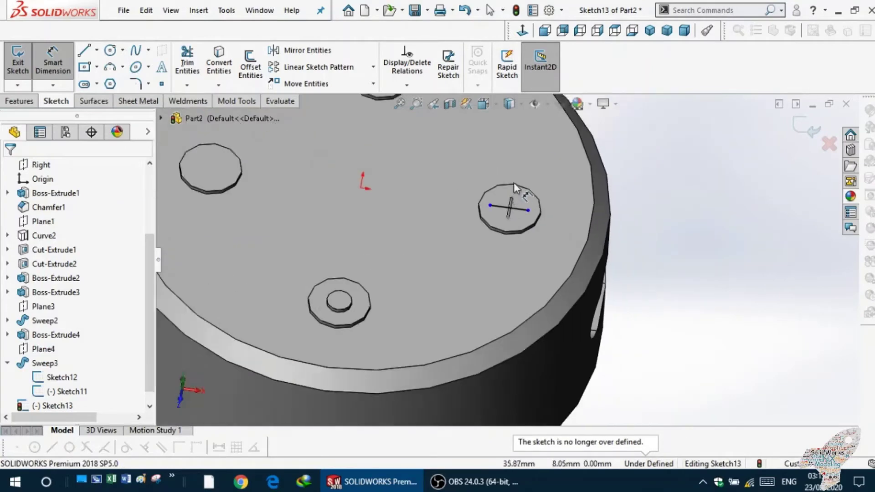
pyautogui.scroll(-3, 513, 182)
pyautogui.scroll(-1, 527, 268)
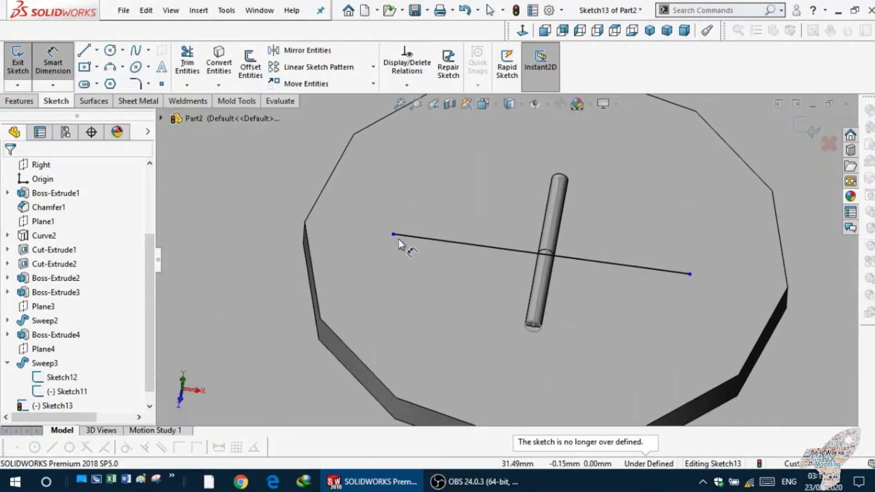
# Dimension both line endpoints 4.00 mm from the pin, fully defining Sketch13.
pyautogui.click(394, 235)
pyautogui.click(553, 275)
pyautogui.click(528, 226)
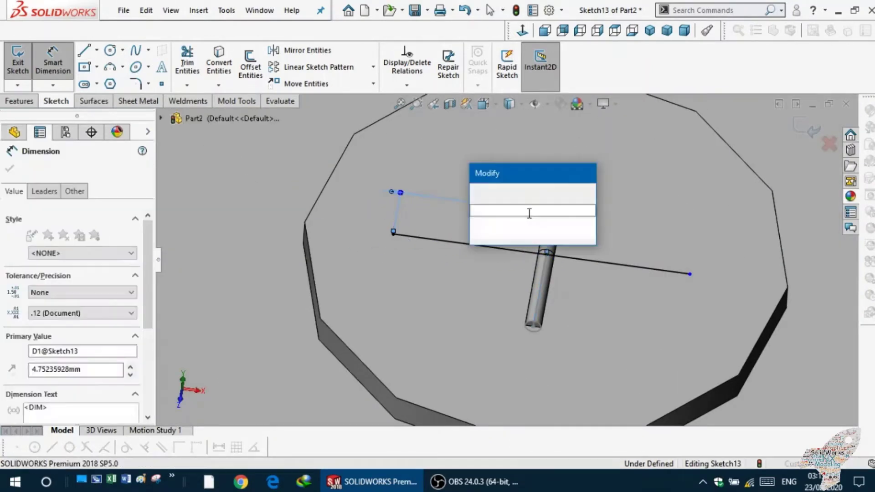
pyautogui.write('4')
pyautogui.press('Return')
pyautogui.click(690, 274)
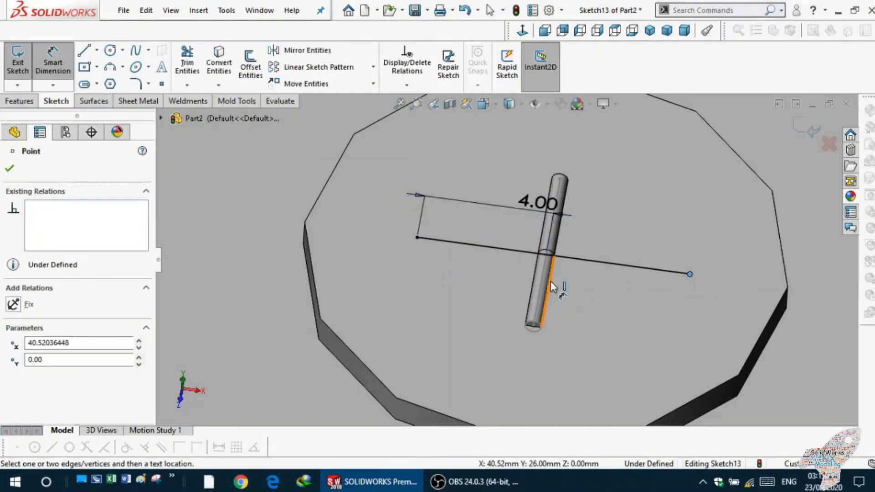
pyautogui.click(554, 286)
pyautogui.click(581, 237)
pyautogui.press('Return')
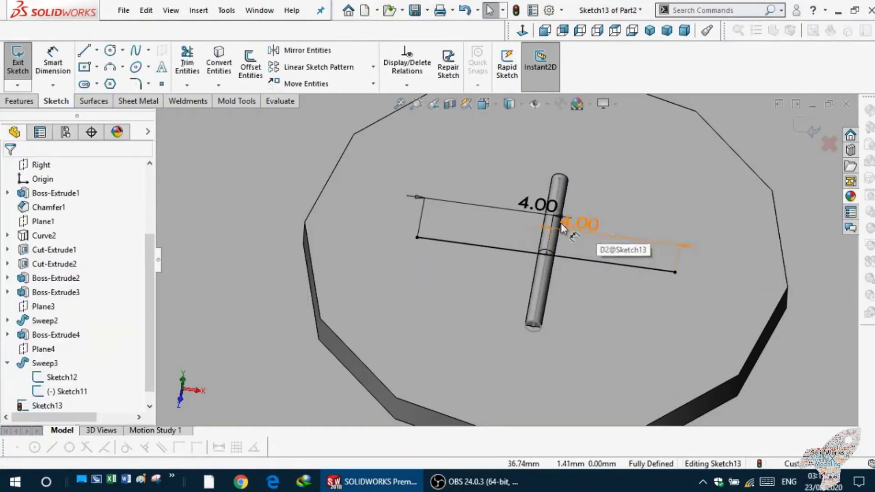
# Exit Sketch13, try a plane from the line endpoint and boss face, then cancel it.
pyautogui.click(18, 58)
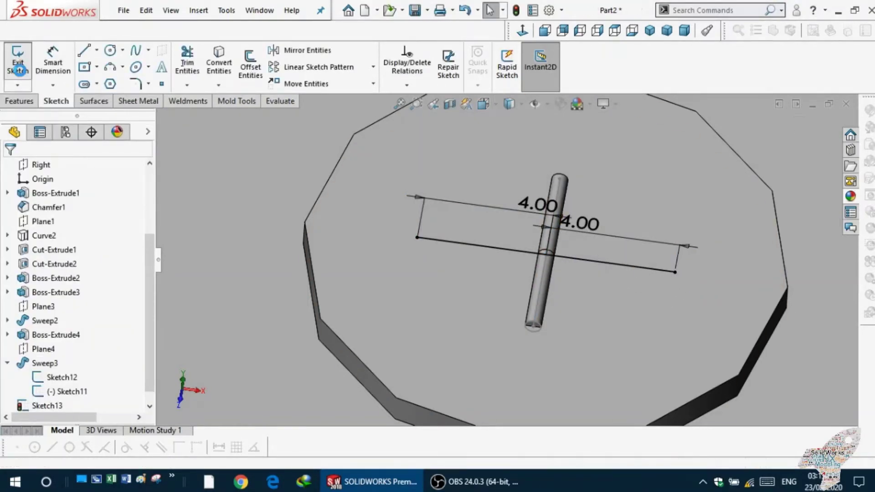
pyautogui.click(29, 104)
pyautogui.click(471, 83)
pyautogui.click(28, 167)
pyautogui.click(520, 64)
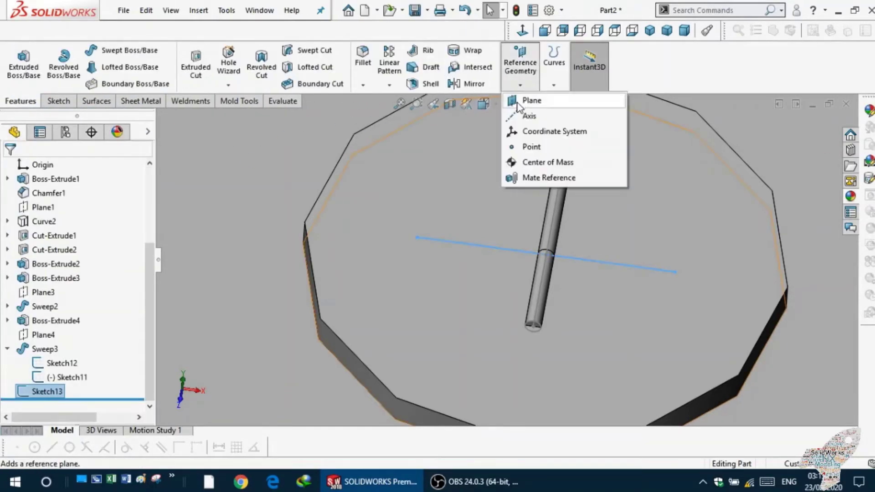
pyautogui.click(518, 103)
pyautogui.click(416, 237)
pyautogui.click(449, 241)
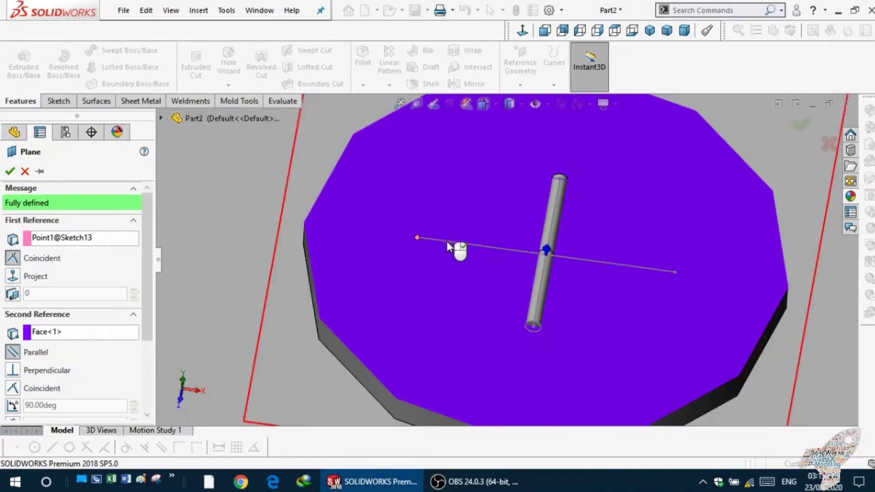
pyautogui.click(25, 171)
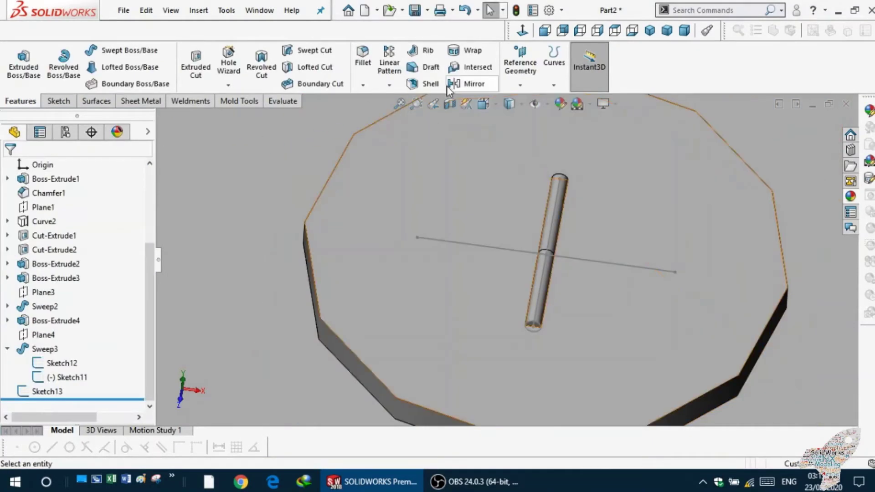
# Create Plane5 from the crossing line and its left endpoint.
pyautogui.click(520, 85)
pyautogui.click(516, 101)
pyautogui.click(438, 241)
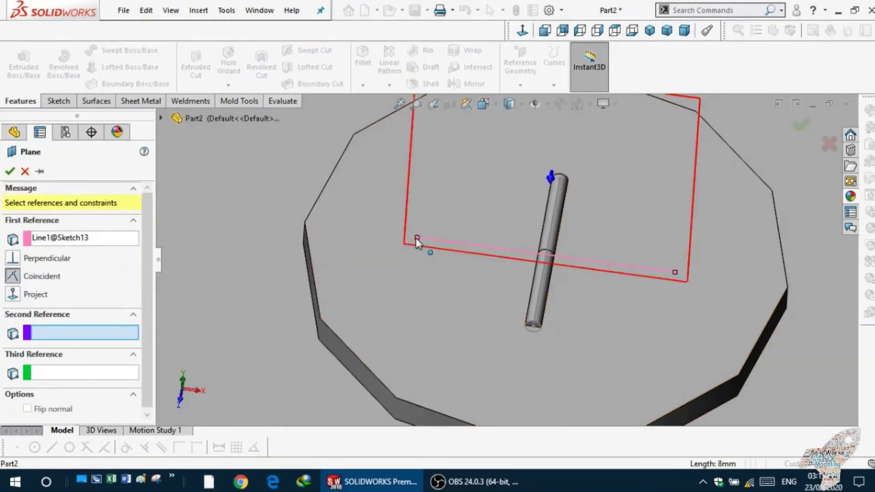
pyautogui.click(416, 237)
pyautogui.click(10, 171)
pyautogui.moveTo(365, 205)
pyautogui.mouseDown(button='middle')
pyautogui.moveTo(468, 138)
pyautogui.moveTo(433, 165)
pyautogui.mouseUp(button='middle')
pyautogui.scroll(-5, 432, 165)
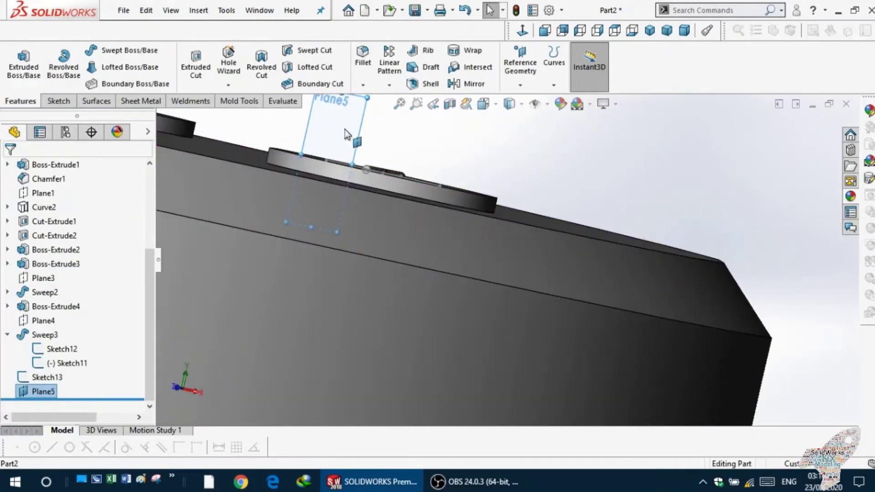
pyautogui.scroll(3, 363, 113)
# Open a new sketch, Sketch14, on Plane5.
pyautogui.click(428, 175)
pyautogui.click(471, 155)
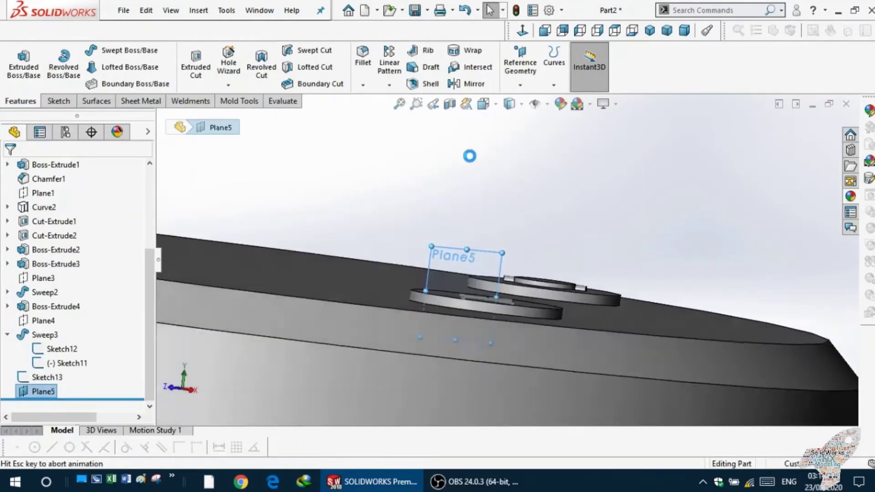
pyautogui.scroll(-8, 531, 207)
pyautogui.scroll(-2, 532, 207)
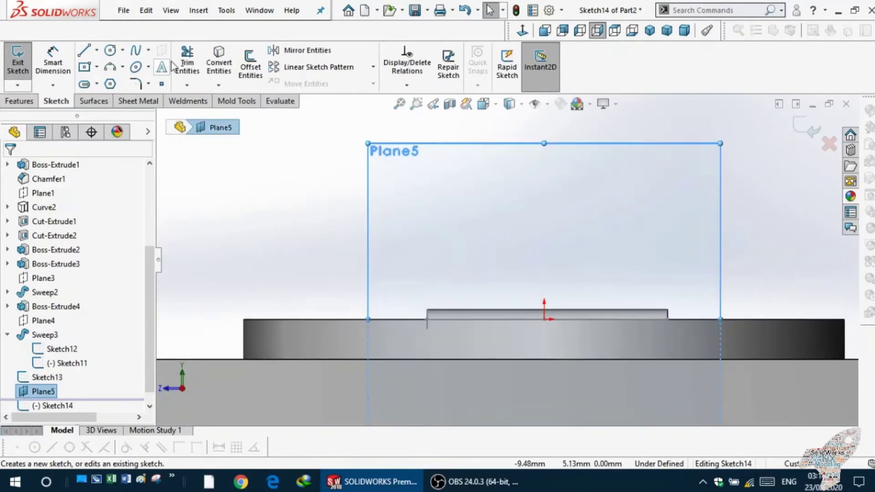
# Draw a circle at the origin and dimension it to 0.50 mm diameter.
pyautogui.click(110, 50)
pyautogui.click(544, 319)
pyautogui.moveTo(555, 327); pyautogui.dragTo(542, 312, button='right')
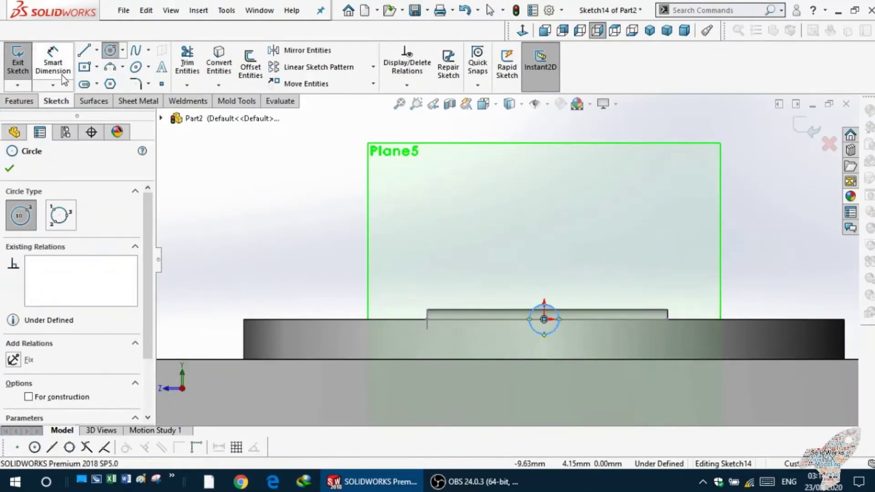
pyautogui.click(543, 333)
pyautogui.click(507, 350)
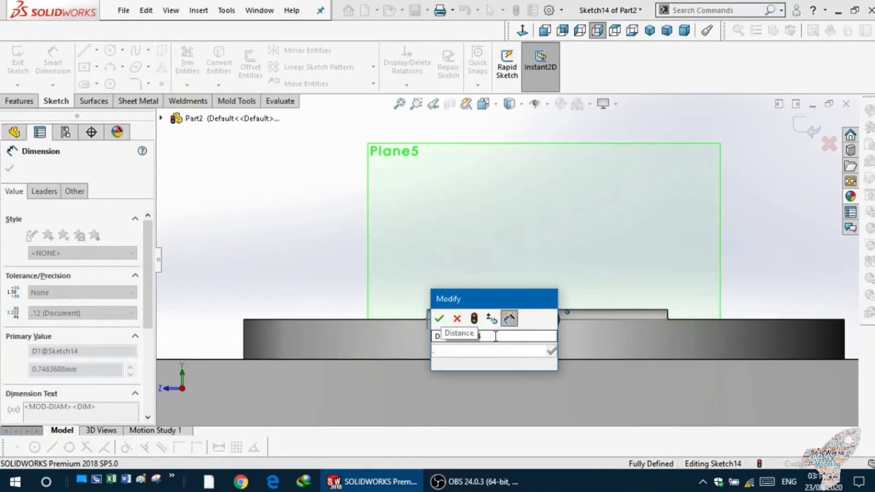
pyautogui.press('Return')
# Create Sweep4 using Sketch14 as profile and crossing line Sketch13 as path.
pyautogui.click(19, 101)
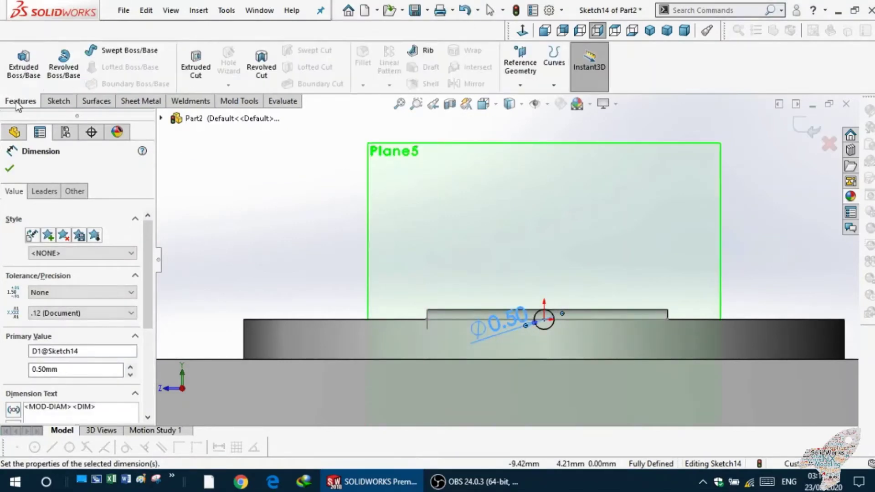
pyautogui.click(64, 72)
pyautogui.press('Escape')
pyautogui.click(24, 68)
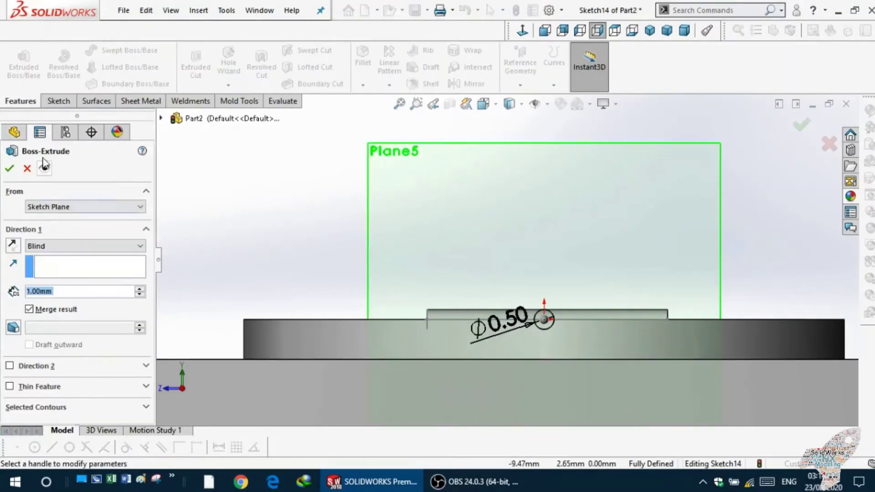
pyautogui.click(28, 168)
pyautogui.click(130, 50)
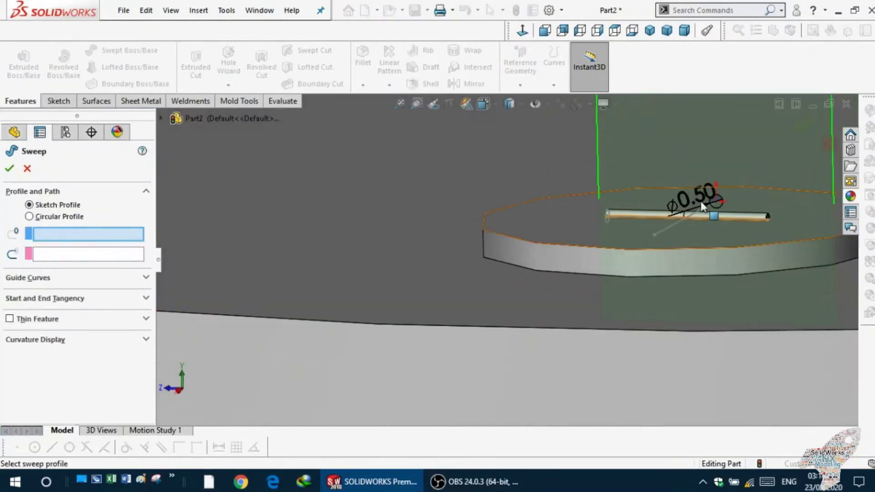
pyautogui.click(537, 237)
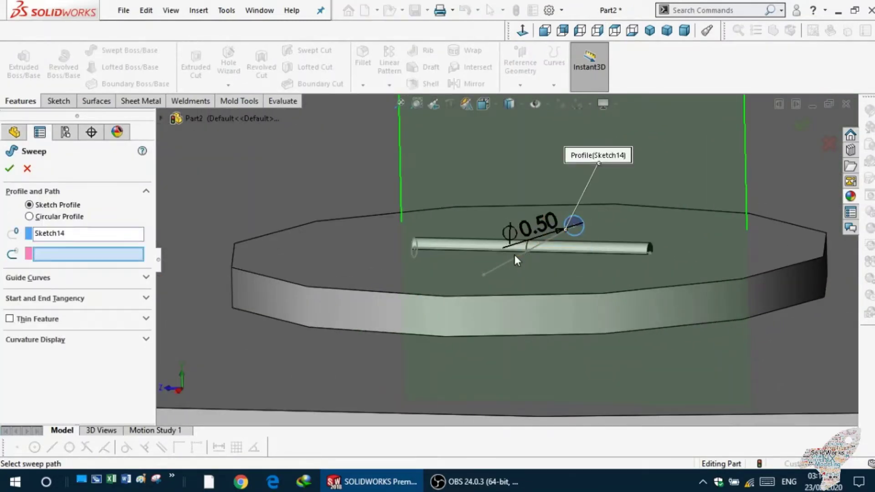
pyautogui.click(504, 262)
pyautogui.click(10, 169)
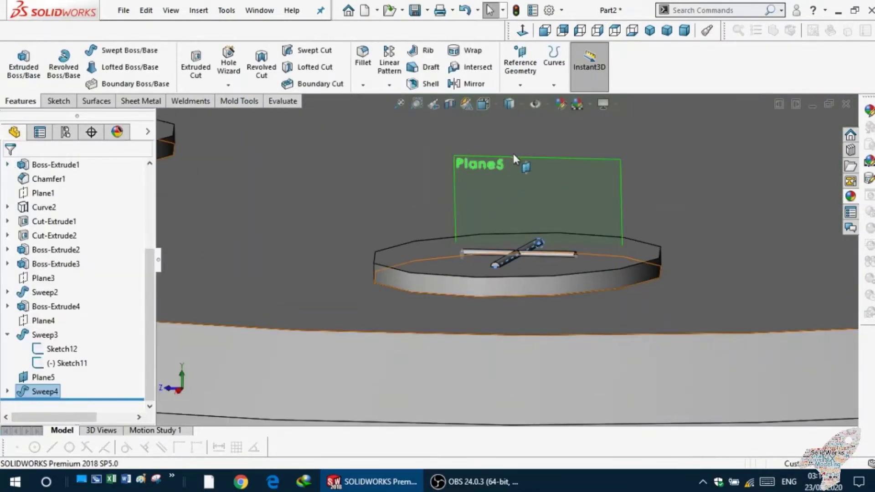
# Start a new sketch on the cylinder's top face, viewed straight on.
pyautogui.scroll(5, 546, 179)
pyautogui.moveTo(546, 180)
pyautogui.mouseDown(button='middle')
pyautogui.moveTo(524, 221)
pyautogui.moveTo(485, 375)
pyautogui.moveTo(479, 363)
pyautogui.moveTo(492, 259)
pyautogui.moveTo(488, 343)
pyautogui.mouseUp(button='middle')
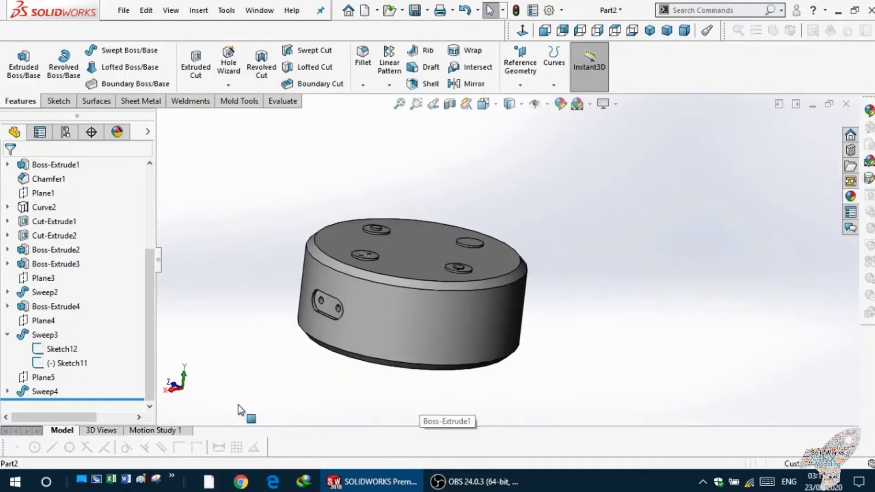
pyautogui.moveTo(297, 315); pyautogui.dragTo(498, 174, button='middle')
pyautogui.click(525, 32)
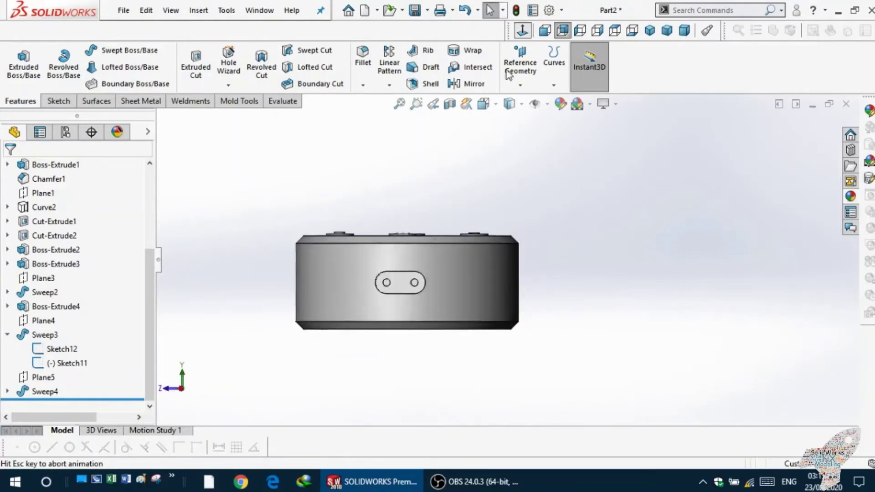
pyautogui.click(451, 246)
pyautogui.click(467, 211)
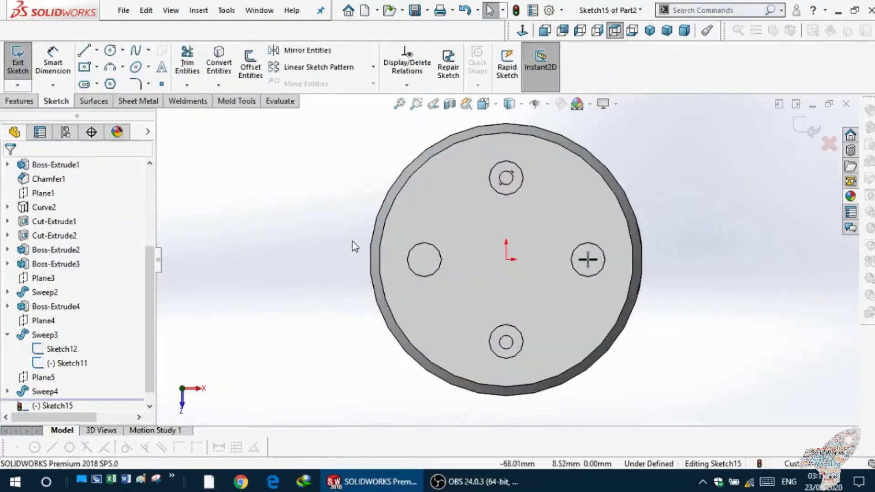
pyautogui.click(525, 32)
# Draw a vertical line from the left boss centre and dimension its length to 4 mm.
pyautogui.click(83, 50)
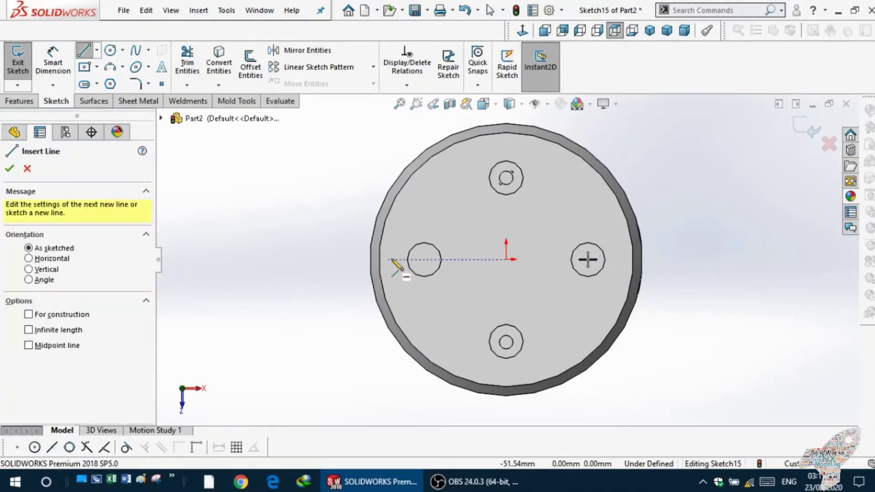
pyautogui.click(423, 259)
pyautogui.click(424, 249)
pyautogui.press('Escape')
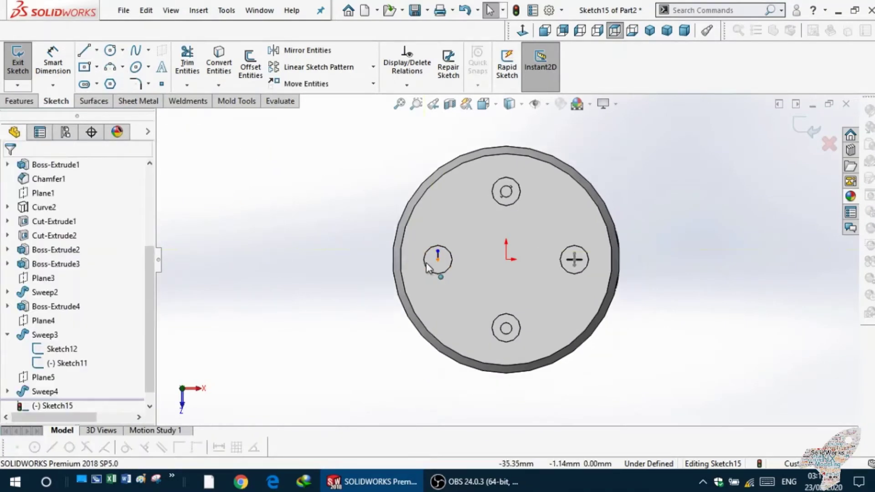
pyautogui.scroll(-2, 410, 257)
pyautogui.scroll(-2, 400, 262)
pyautogui.click(420, 234)
pyautogui.click(433, 237)
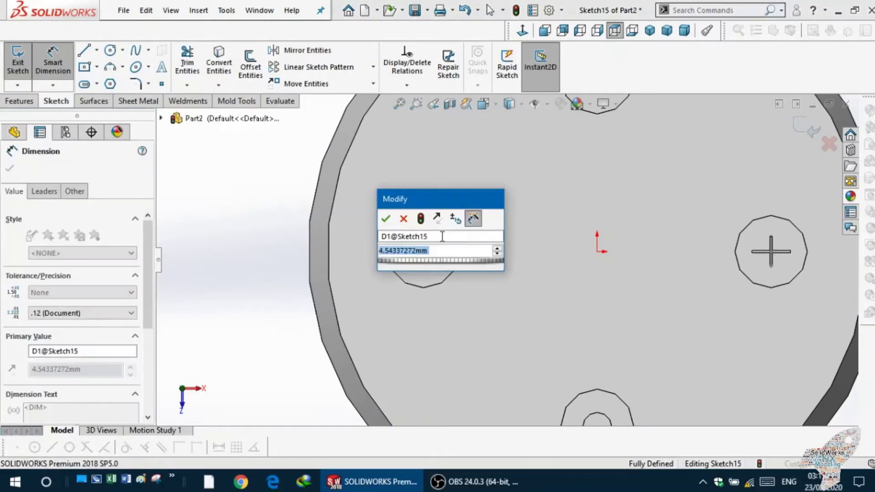
pyautogui.write('4')
pyautogui.press('Return')
# Add a 4 mm offset dimension to fully define the line, then exit Sketch15.
pyautogui.press('l')
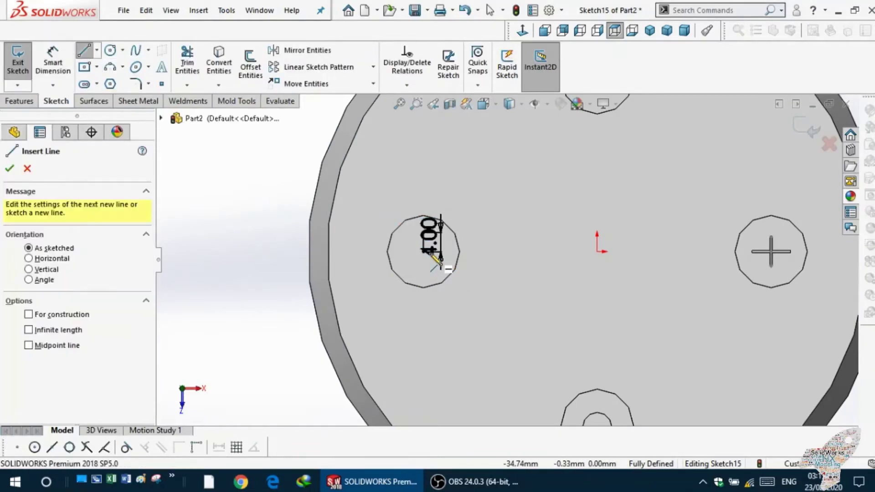
pyautogui.click(424, 286)
pyautogui.press('Escape')
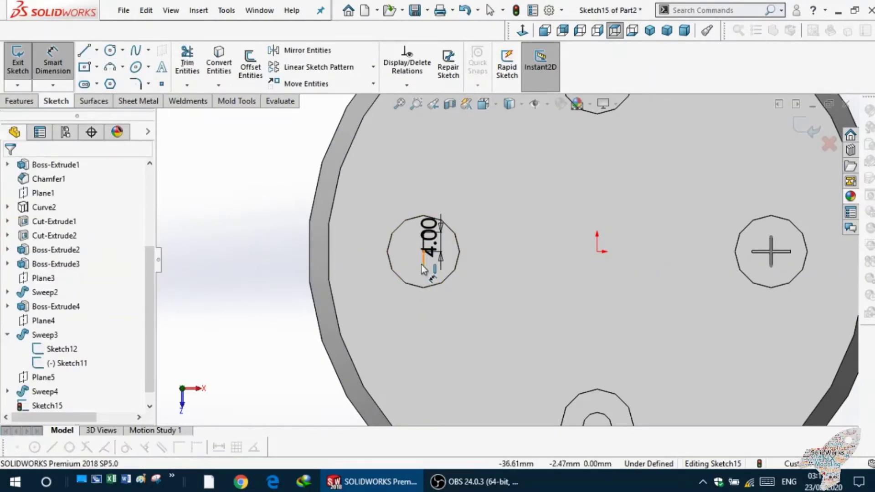
pyautogui.click(420, 264)
pyautogui.click(342, 262)
pyautogui.write('4.07711396mm')
pyautogui.press('Return')
pyautogui.press('Escape')
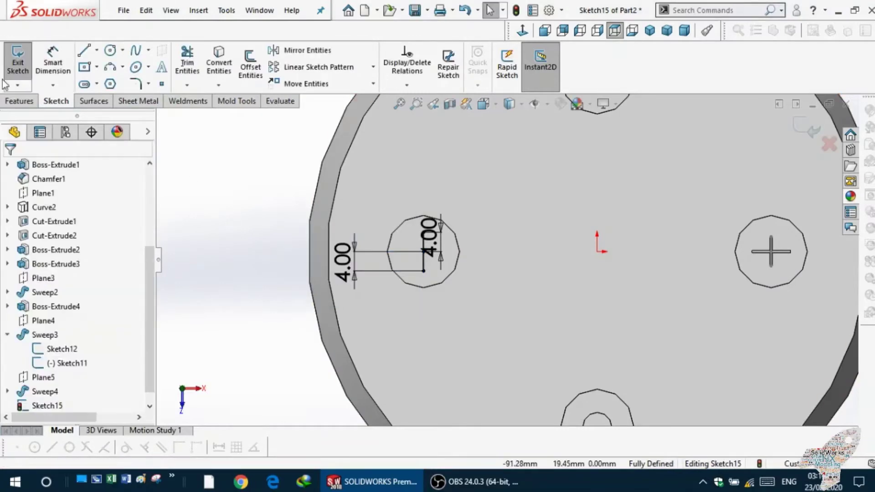
pyautogui.click(17, 59)
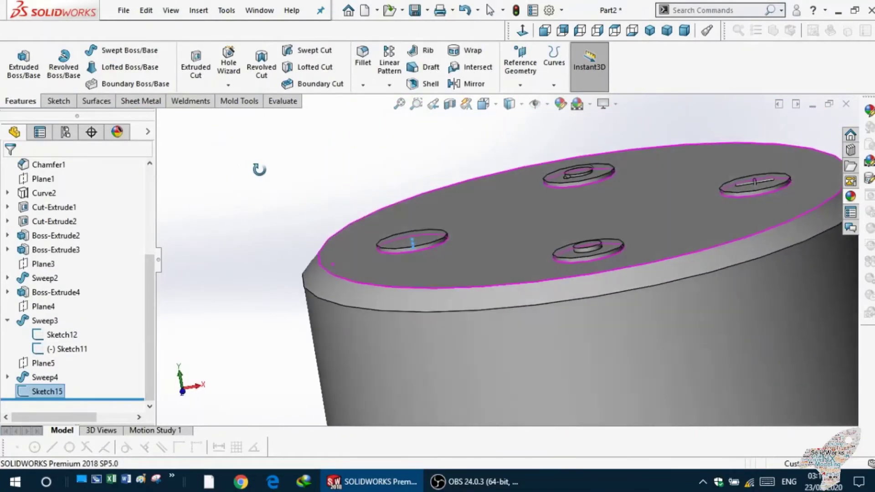
# Create Plane6 from Sketch15's line in the left boss, then select it and view from the side.
pyautogui.moveTo(376, 268); pyautogui.dragTo(289, 238, button='middle')
pyautogui.click(520, 85)
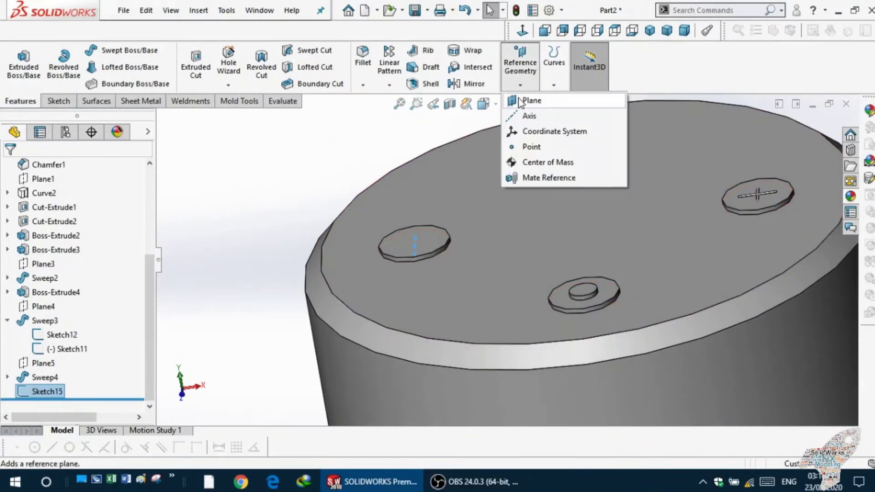
pyautogui.click(524, 103)
pyautogui.moveTo(346, 219)
pyautogui.mouseDown(button='middle')
pyautogui.moveTo(322, 200)
pyautogui.moveTo(325, 214)
pyautogui.mouseUp(button='middle')
pyautogui.click(425, 280)
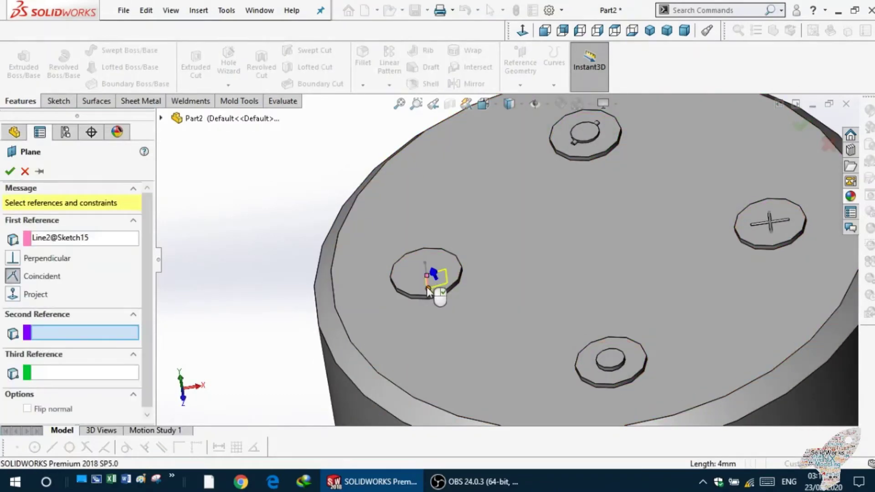
pyautogui.click(10, 171)
pyautogui.scroll(-5, 401, 255)
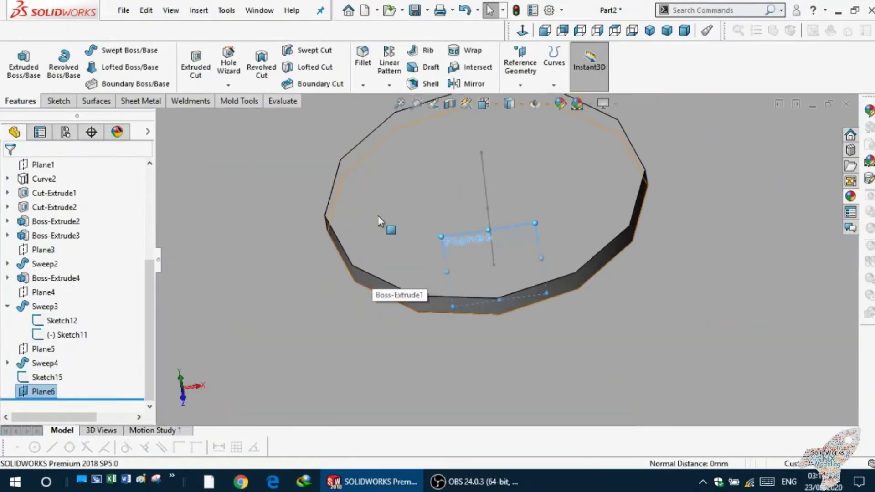
pyautogui.click(470, 242)
pyautogui.moveTo(446, 252); pyautogui.dragTo(443, 168, button='middle')
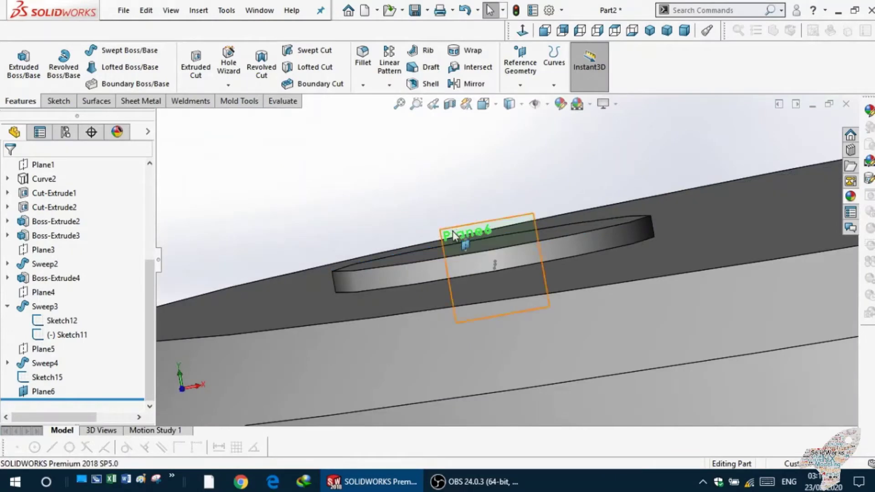
# Start a sketch on Plane6, switch to Front view, and try a circle at the origin.
pyautogui.click(510, 193)
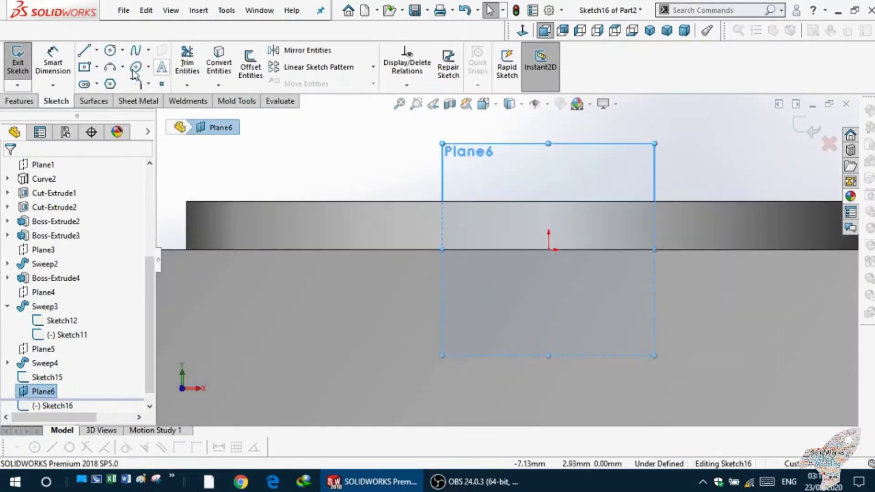
pyautogui.click(110, 50)
pyautogui.moveTo(554, 249)
pyautogui.mouseDown(button='middle')
pyautogui.moveTo(738, 289)
pyautogui.moveTo(802, 274)
pyautogui.moveTo(494, 260)
pyautogui.moveTo(513, 250)
pyautogui.moveTo(452, 256)
pyautogui.mouseUp(button='middle')
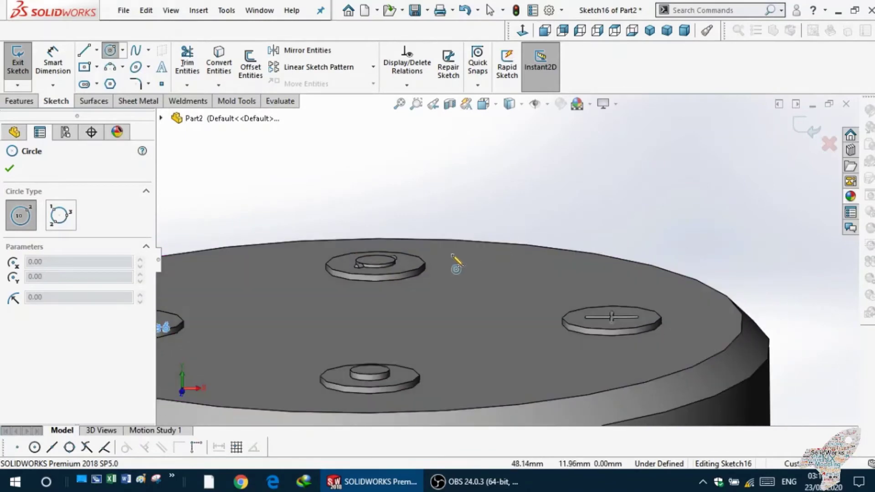
pyautogui.click(545, 30)
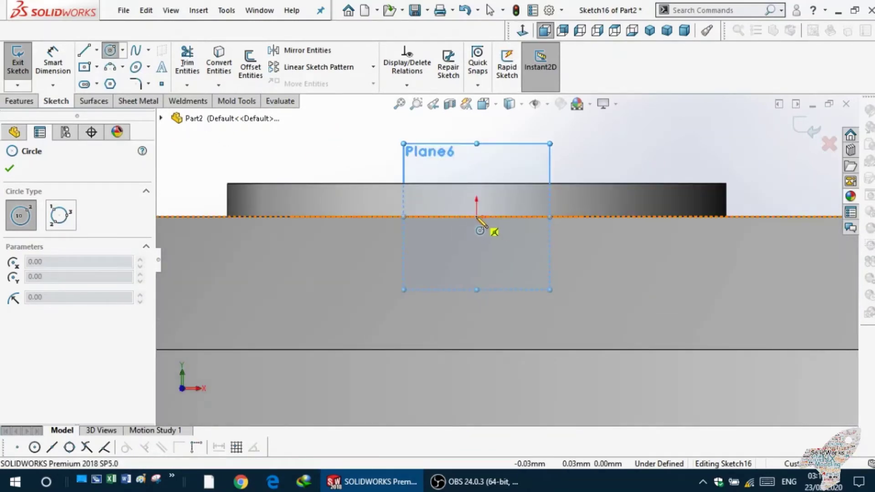
pyautogui.click(476, 217)
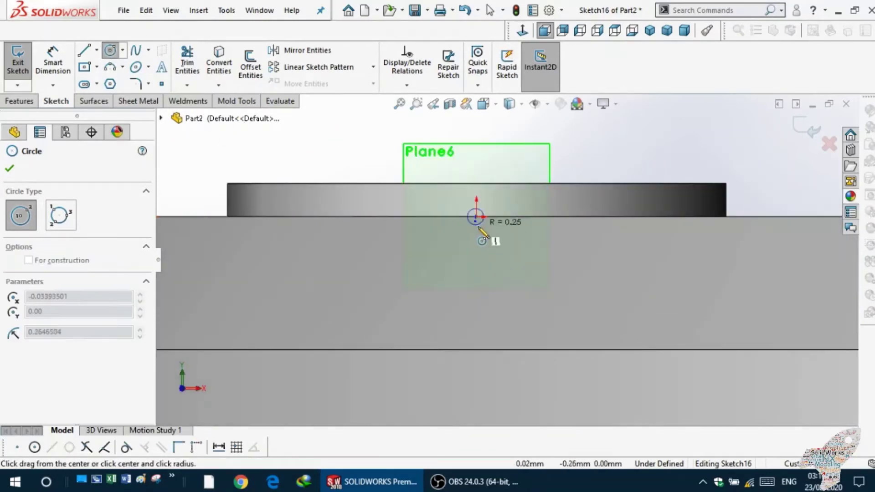
# Orbit around the top face and bosses to locate Plane6, then return to Front view.
pyautogui.scroll(3, 738, 254)
pyautogui.moveTo(738, 254); pyautogui.dragTo(639, 275, button='middle')
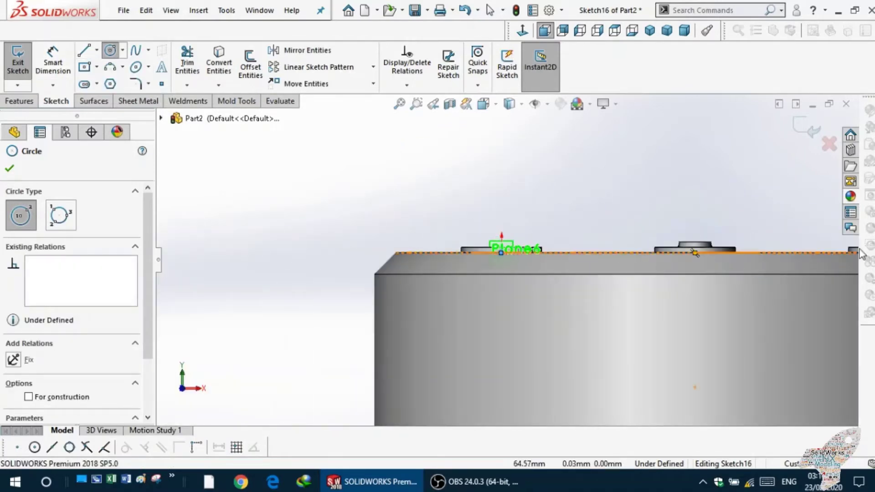
pyautogui.scroll(2, 639, 275)
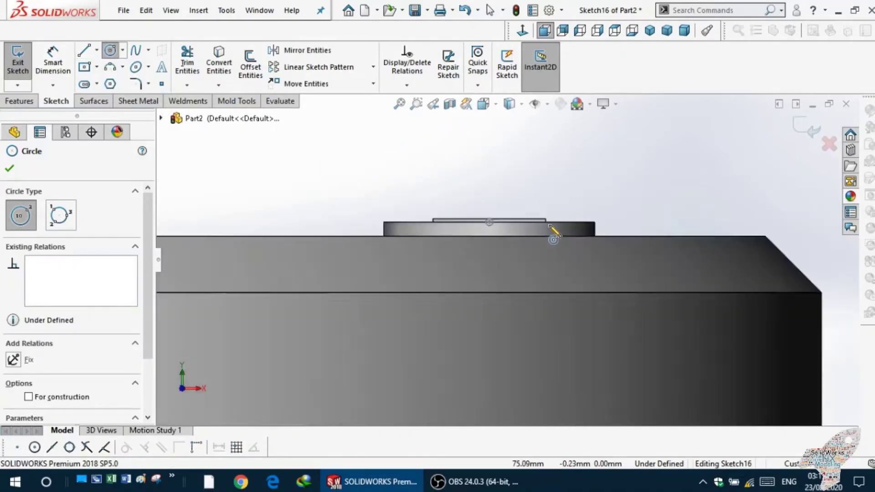
pyautogui.moveTo(553, 231)
pyautogui.mouseDown(button='middle')
pyautogui.moveTo(363, 243)
pyautogui.moveTo(308, 269)
pyautogui.mouseUp(button='middle')
pyautogui.scroll(-3, 303, 262)
pyautogui.scroll(-2, 385, 254)
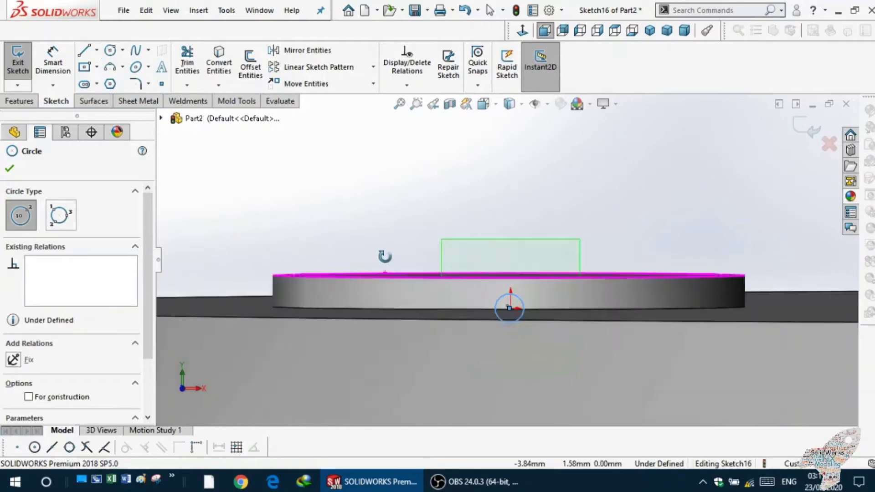
pyautogui.moveTo(385, 254)
pyautogui.mouseDown(button='middle')
pyautogui.moveTo(390, 264)
pyautogui.moveTo(425, 232)
pyautogui.mouseUp(button='middle')
pyautogui.click(545, 31)
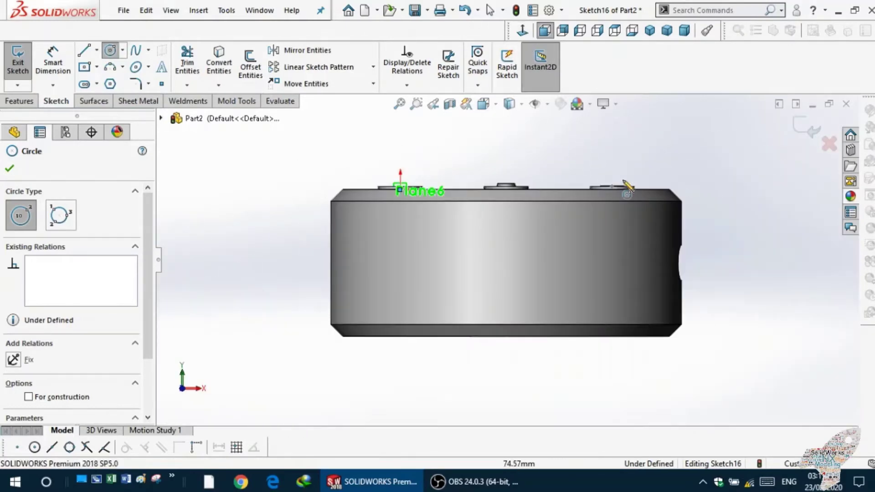
# Retry the circle at the origin, view normal to Plane6, then cancel the Circle tool.
pyautogui.scroll(-1, 436, 173)
pyautogui.scroll(-3, 501, 219)
pyautogui.scroll(-2, 451, 248)
pyautogui.click(445, 246)
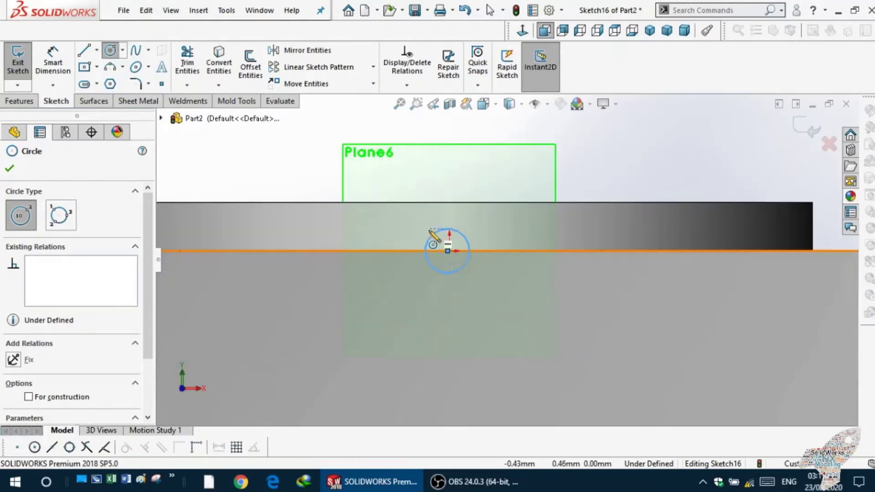
pyautogui.scroll(-1, 440, 247)
pyautogui.scroll(3, 440, 249)
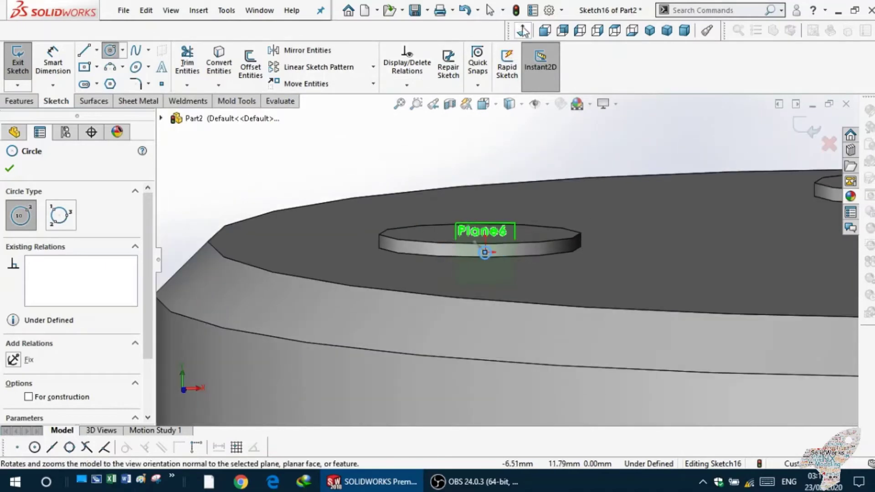
pyautogui.click(523, 30)
pyautogui.scroll(-2, 439, 230)
pyautogui.scroll(-2, 490, 195)
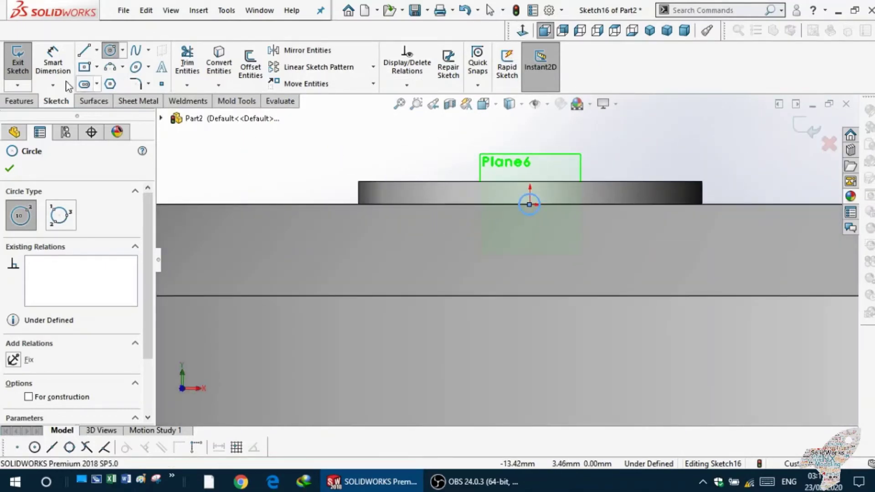
pyautogui.press('Escape')
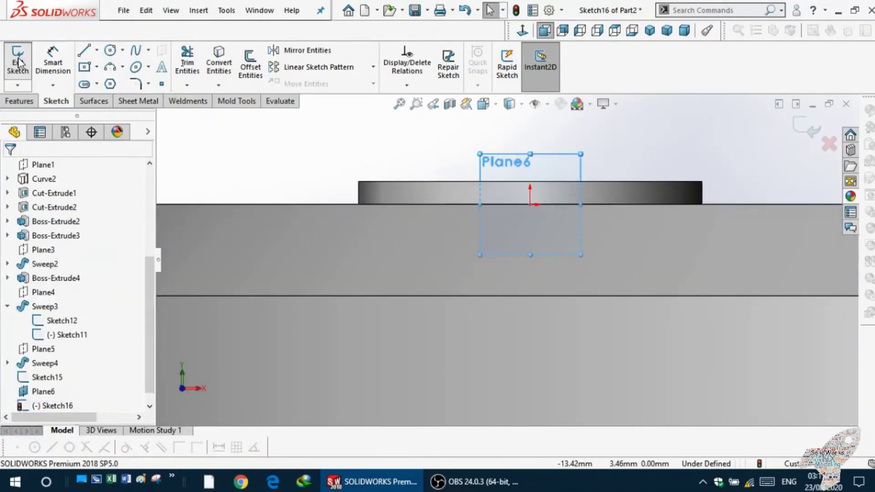
# Exit the Plane6 sketch and select Sketch15 in the feature tree.
pyautogui.click(18, 62)
pyautogui.scroll(-2, 511, 207)
pyautogui.scroll(-2, 488, 242)
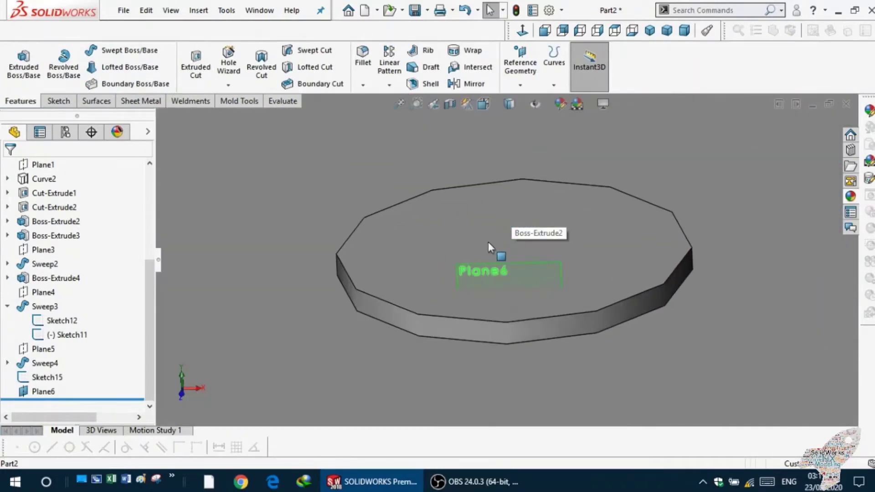
pyautogui.click(525, 296)
pyautogui.moveTo(526, 296)
pyautogui.mouseDown(button='middle')
pyautogui.moveTo(502, 295)
pyautogui.moveTo(478, 237)
pyautogui.moveTo(501, 273)
pyautogui.mouseUp(button='middle')
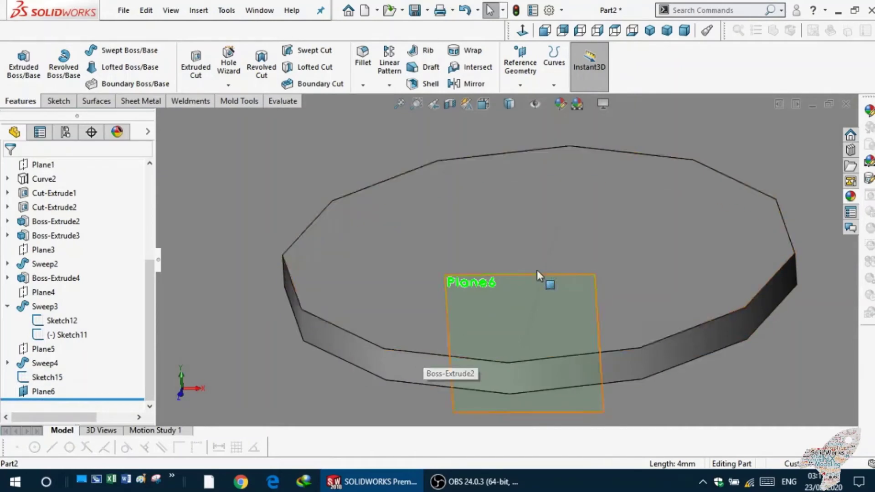
pyautogui.click(47, 377)
pyautogui.rightClick(47, 376)
pyautogui.click(61, 308)
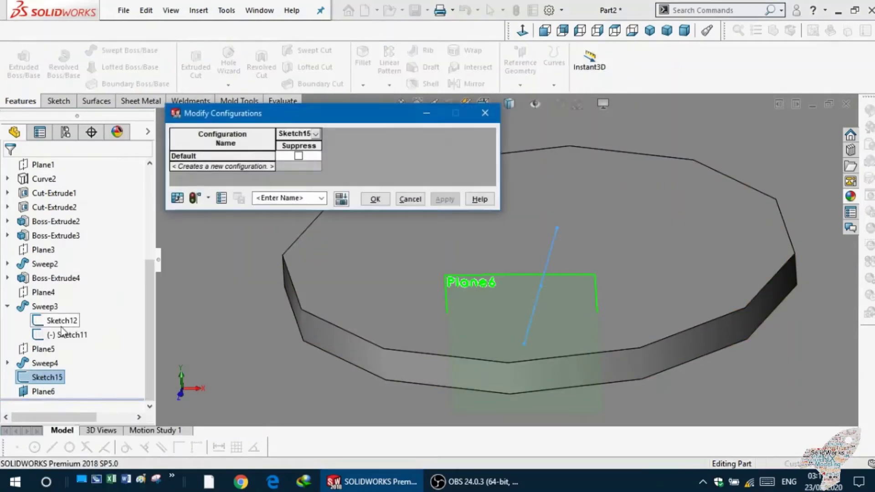
pyautogui.press('Escape')
# Delete Sweep4, Plane6 and Sketch15, confirming each deletion.
pyautogui.click(44, 363)
pyautogui.press('Delete')
pyautogui.click(521, 177)
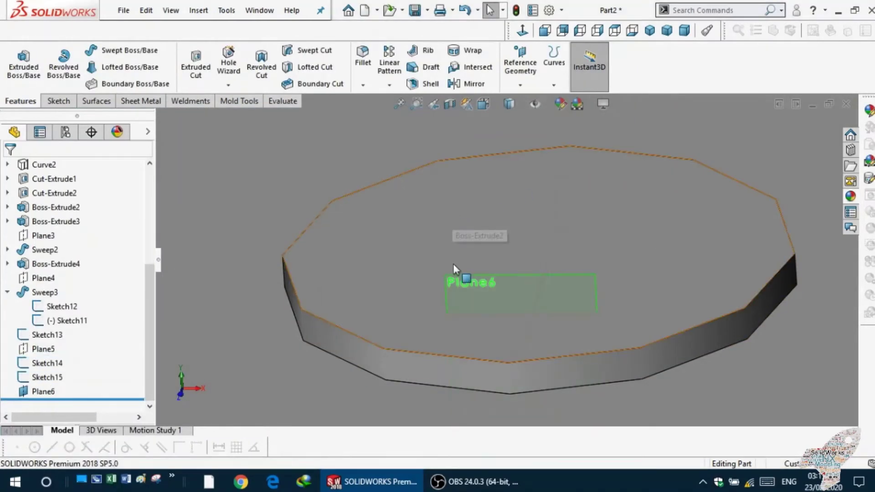
pyautogui.rightClick(43, 391)
pyautogui.click(96, 338)
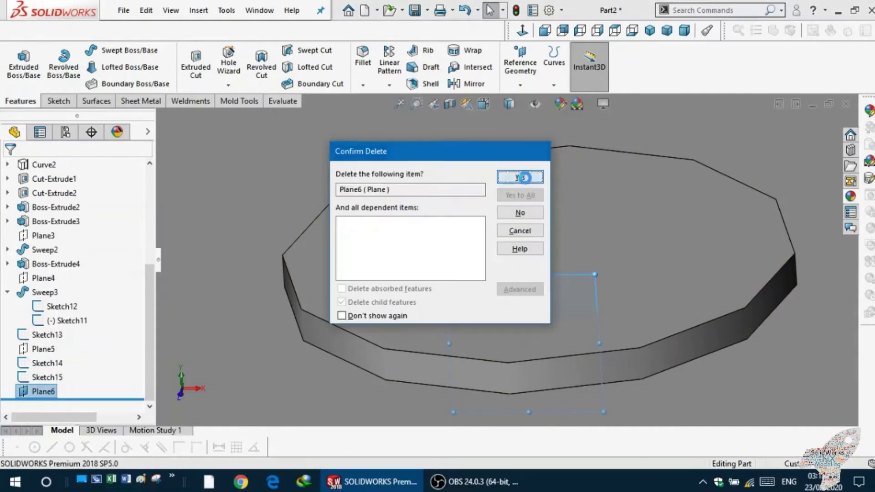
pyautogui.click(524, 178)
pyautogui.rightClick(58, 395)
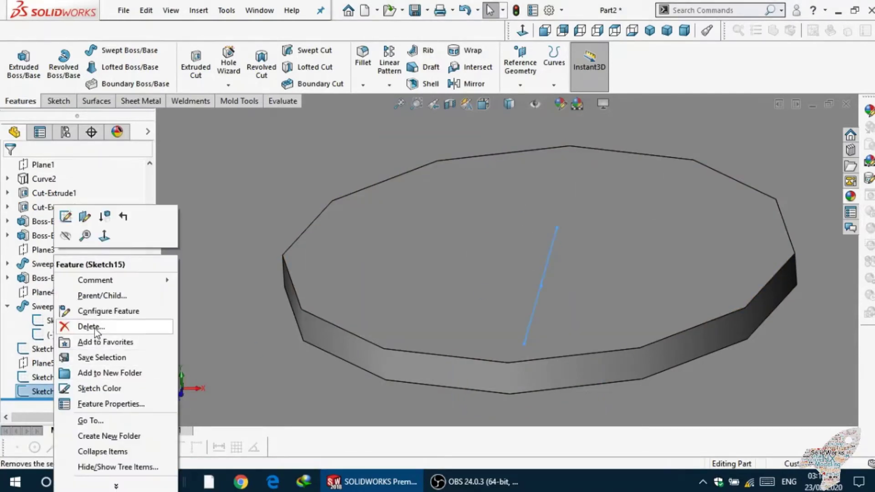
pyautogui.click(127, 327)
pyautogui.click(522, 178)
# Start Sketch17 on the top face of the pinless boss.
pyautogui.moveTo(442, 195)
pyautogui.mouseDown(button='middle')
pyautogui.moveTo(414, 218)
pyautogui.moveTo(483, 234)
pyautogui.mouseUp(button='middle')
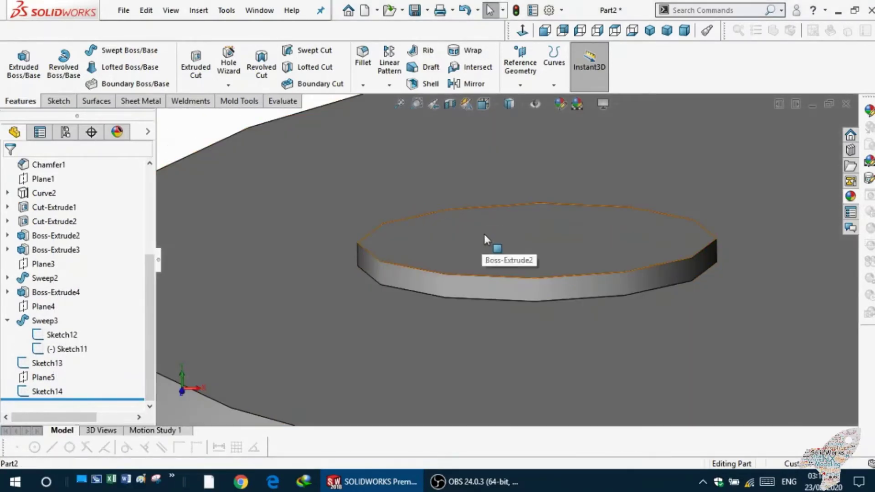
pyautogui.click(484, 234)
pyautogui.click(523, 195)
pyautogui.scroll(-3, 406, 301)
# Draw a vertical line through the boss circle's centre.
pyautogui.scroll(-2, 405, 291)
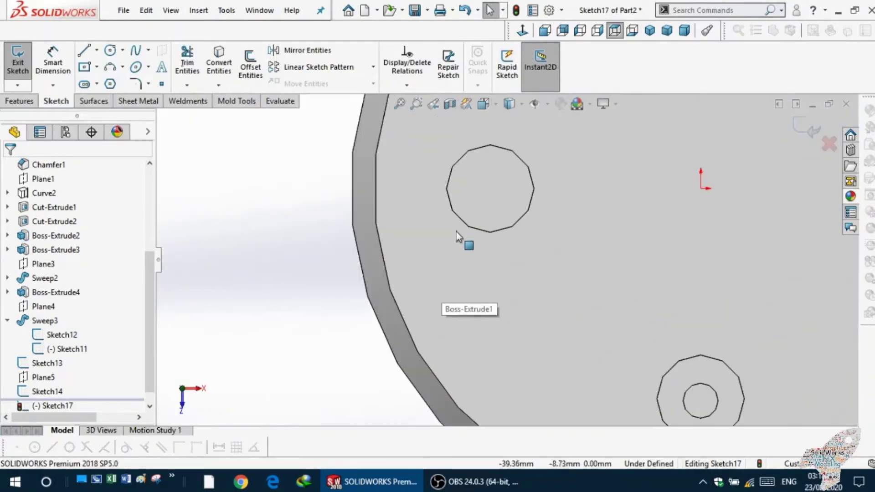
pyautogui.click(83, 50)
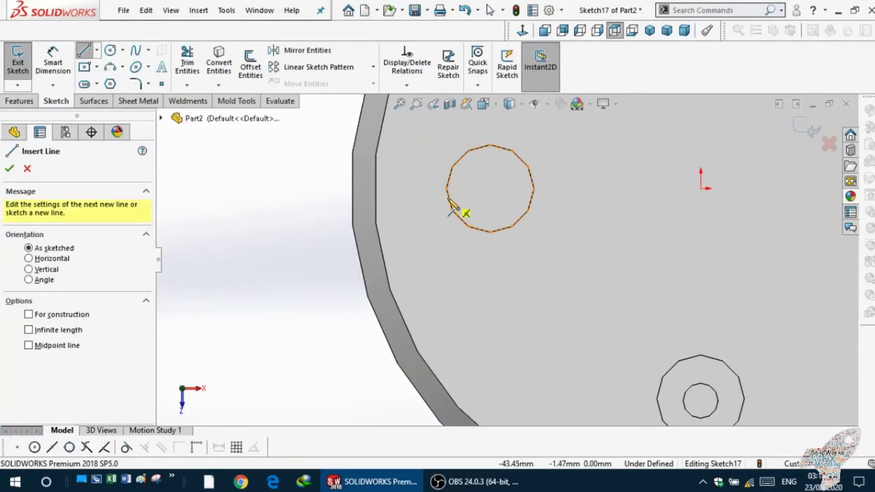
pyautogui.press('Escape')
pyautogui.click(83, 50)
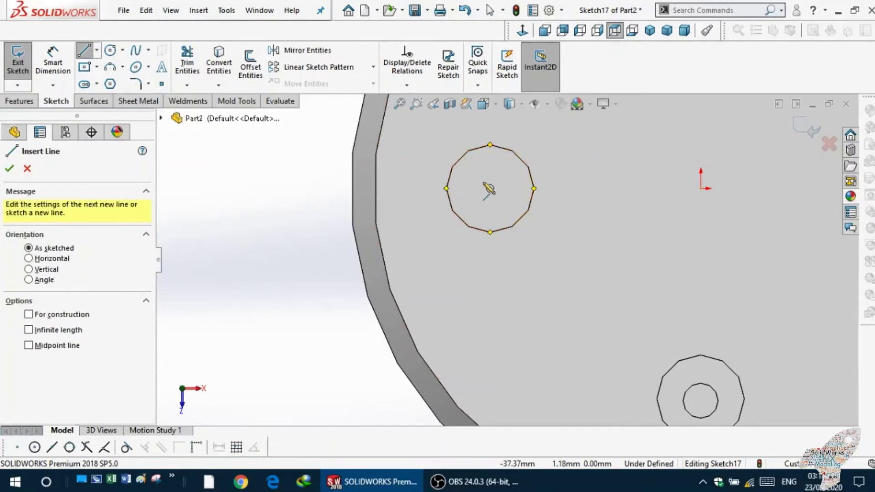
pyautogui.click(490, 189)
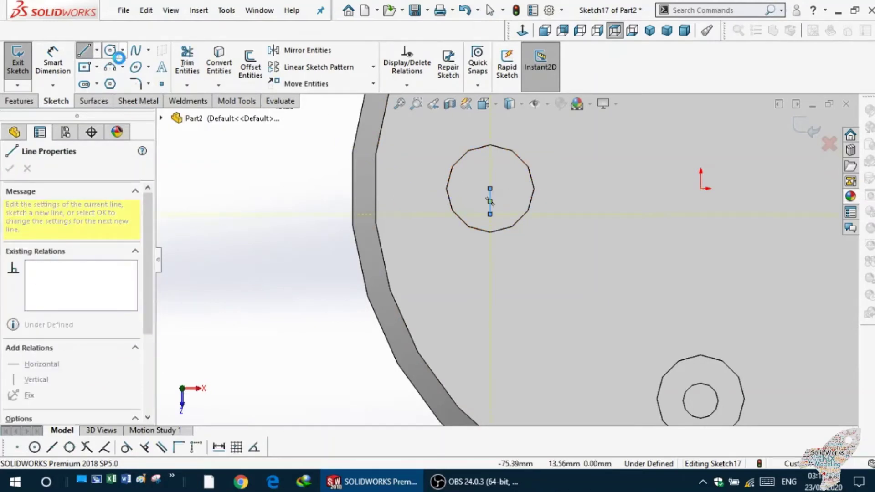
pyautogui.press('Escape')
pyautogui.click(490, 188)
pyautogui.click(489, 161)
pyautogui.press('Escape')
pyautogui.press('Escape')
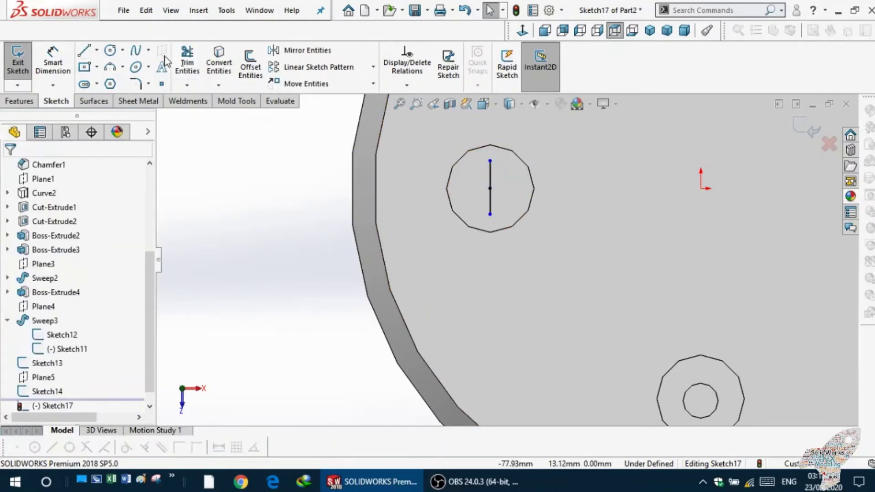
# Dimension the lower and upper halves of the line to 4 mm each.
pyautogui.click(494, 201)
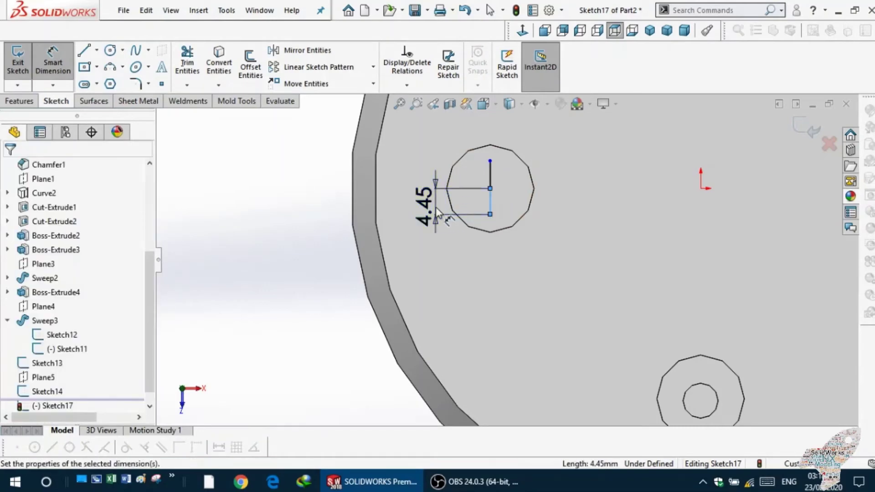
pyautogui.click(436, 206)
pyautogui.write('4')
pyautogui.press('Return')
pyautogui.click(490, 178)
pyautogui.click(533, 177)
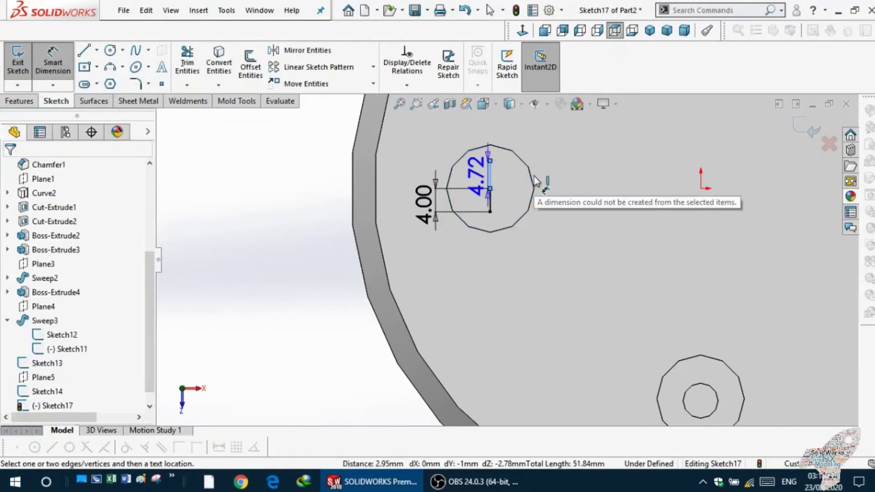
pyautogui.click(490, 176)
pyautogui.click(564, 184)
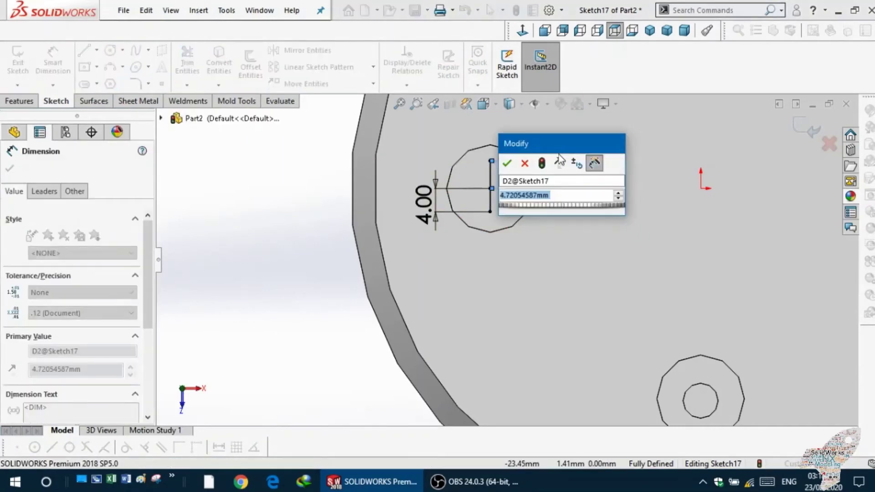
pyautogui.write('4')
pyautogui.press('Return')
# Exit Sketch17 and begin a new reference plane.
pyautogui.click(18, 64)
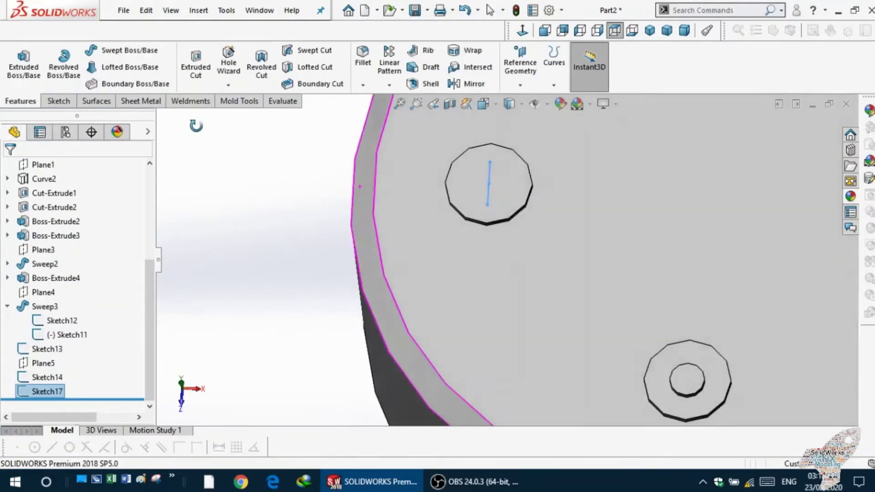
pyautogui.click(520, 85)
pyautogui.click(519, 104)
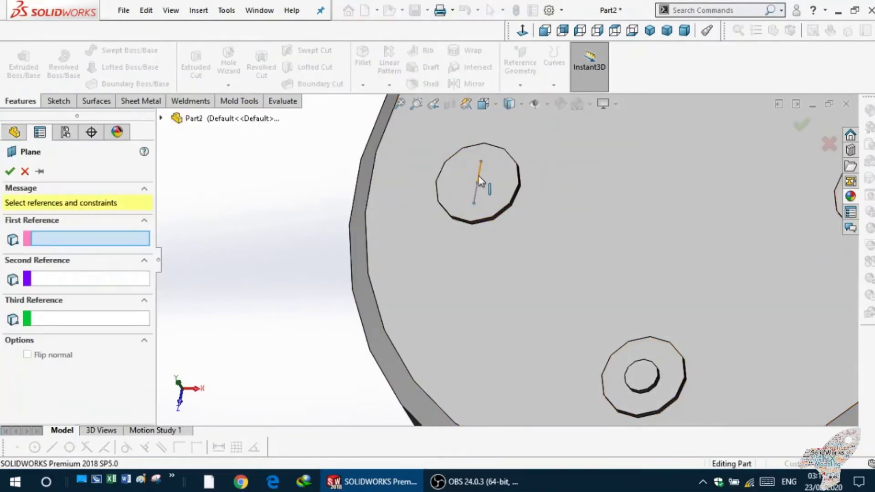
# Create Plane7 perpendicular to the line at its endpoint and open a sketch on it.
pyautogui.click(479, 181)
pyautogui.click(474, 203)
pyautogui.click(10, 171)
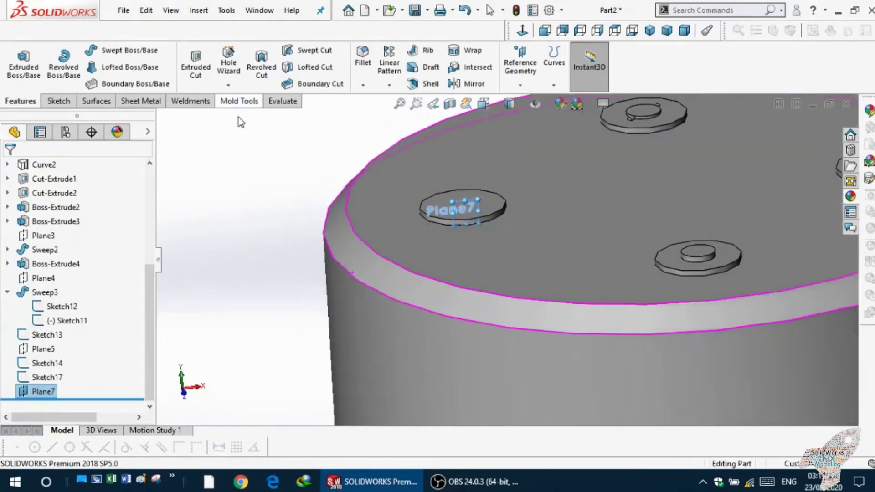
pyautogui.scroll(-3, 421, 259)
pyautogui.click(425, 256)
pyautogui.moveTo(399, 267); pyautogui.dragTo(322, 226, button='middle')
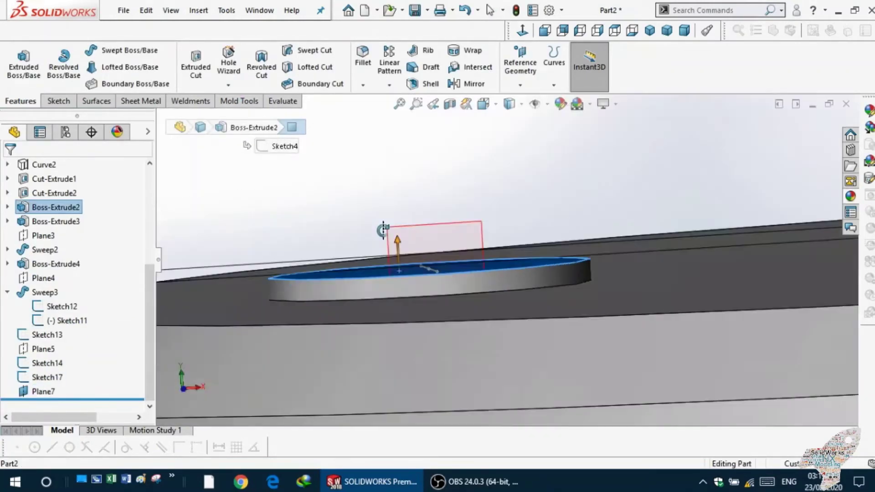
pyautogui.click(389, 239)
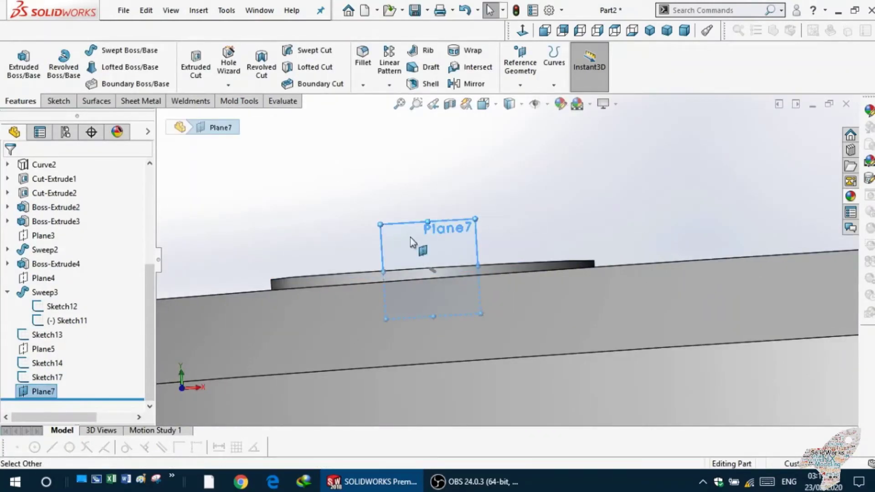
pyautogui.click(467, 203)
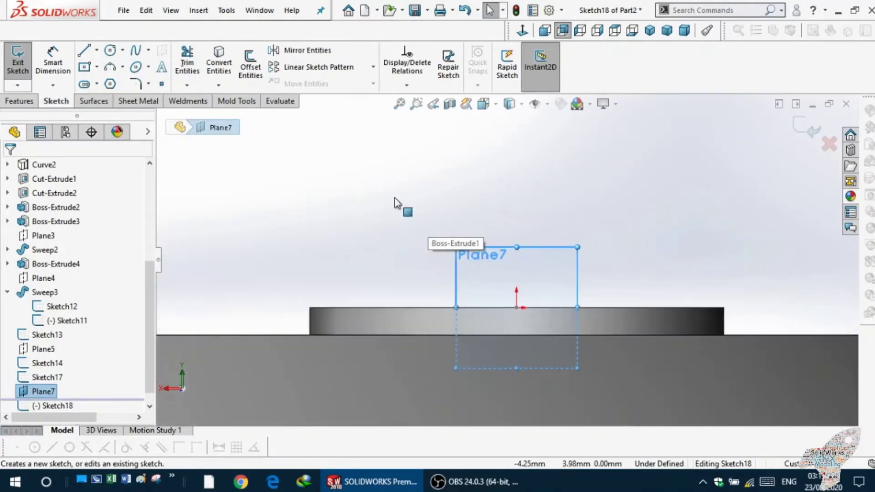
# Sketch a circle at the line's end, dimension it Ø0.5 mm, and exit the sketch.
pyautogui.click(110, 50)
pyautogui.click(517, 308)
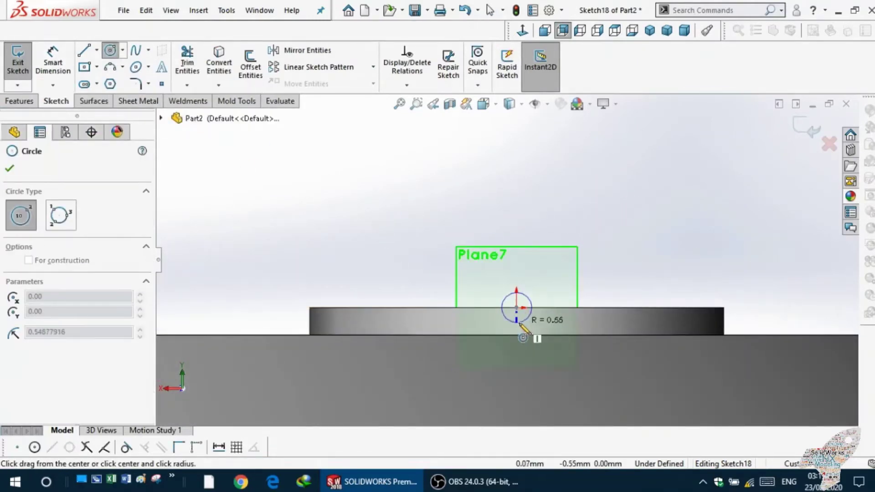
pyautogui.moveTo(524, 315); pyautogui.dragTo(519, 292, button='right')
pyautogui.click(503, 303)
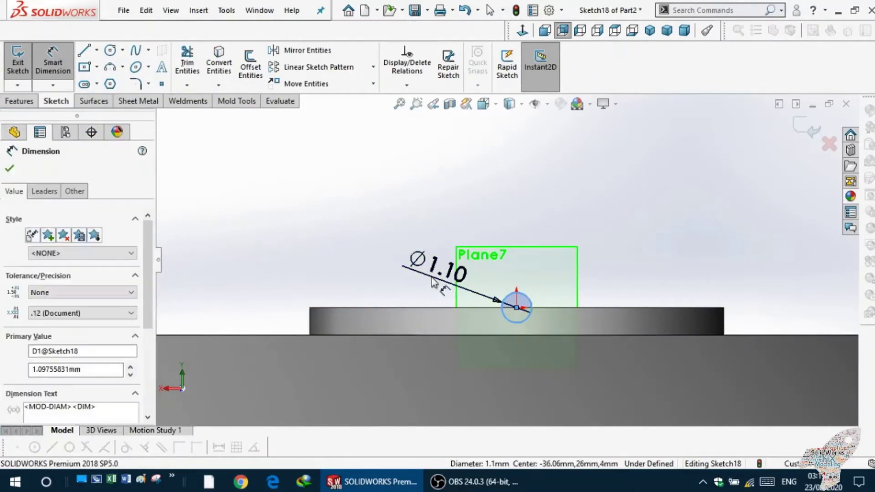
pyautogui.click(438, 276)
pyautogui.write('0.5')
pyautogui.press('Return')
pyautogui.press('Escape')
pyautogui.click(19, 101)
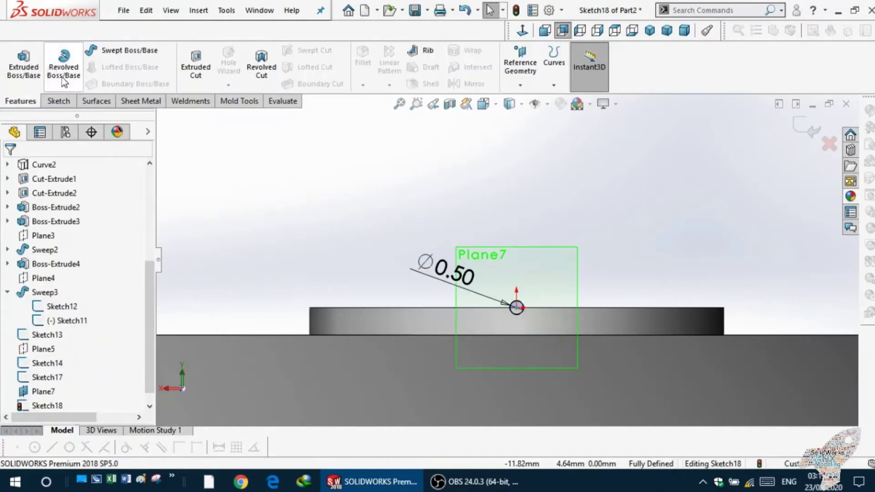
pyautogui.click(91, 50)
# Sweep the Ø0.5 circle (Sketch18) along Sketch17 into a straight pin, then hide Plane7.
pyautogui.scroll(-3, 606, 207)
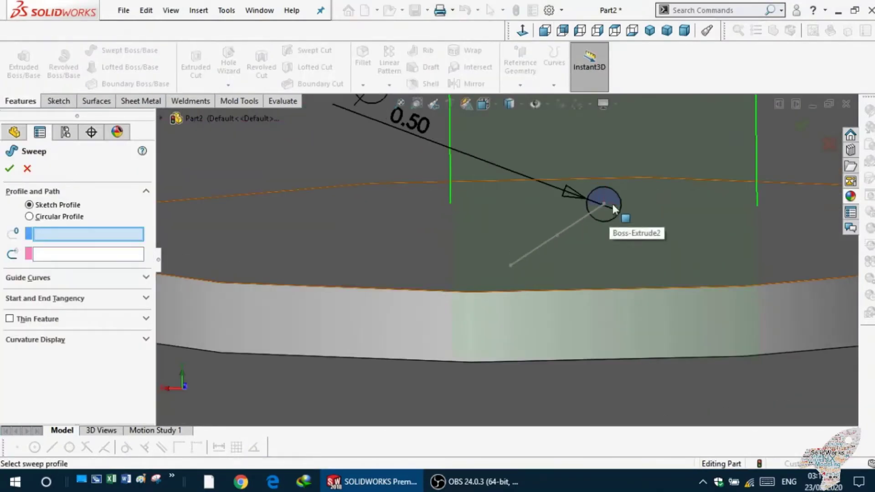
pyautogui.click(613, 204)
pyautogui.click(556, 232)
pyautogui.click(9, 167)
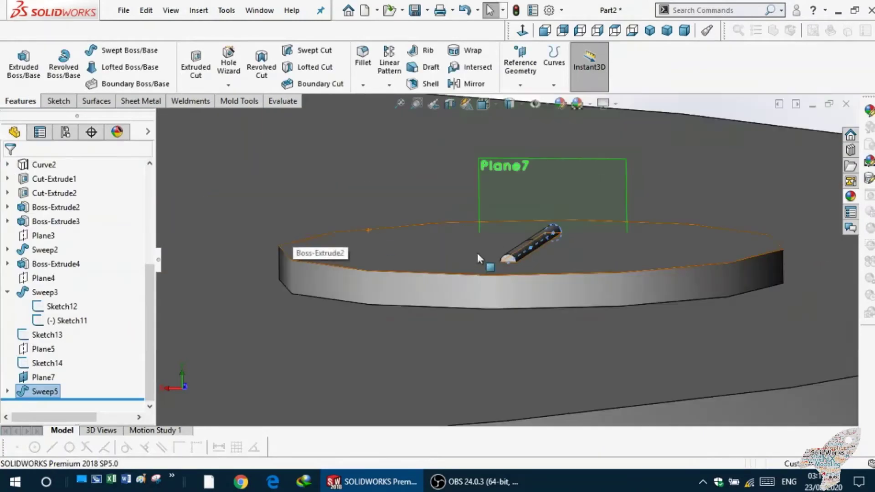
pyautogui.scroll(-3, 477, 253)
pyautogui.click(517, 241)
pyautogui.click(591, 178)
# Orbit and zoom around the new pin to inspect the boss and the crossing line.
pyautogui.scroll(5, 603, 190)
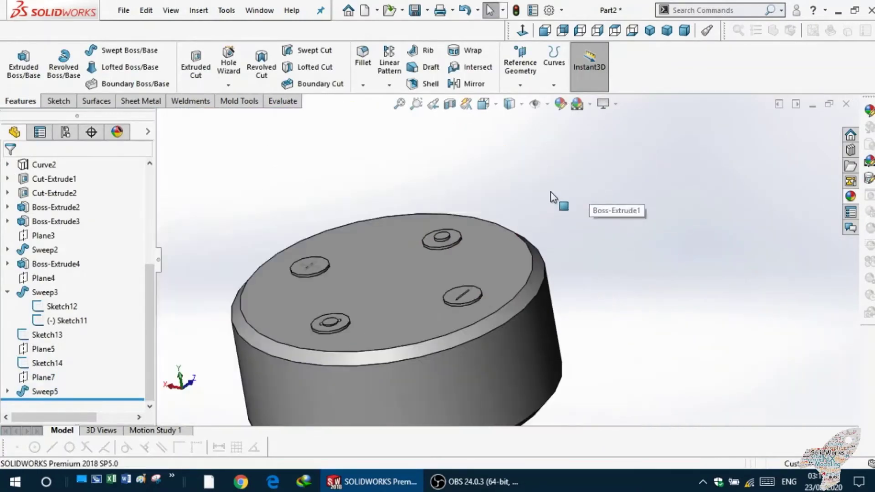
pyautogui.moveTo(556, 201)
pyautogui.mouseDown(button='middle')
pyautogui.moveTo(369, 255)
pyautogui.moveTo(420, 263)
pyautogui.mouseUp(button='middle')
pyautogui.scroll(-5, 369, 255)
pyautogui.scroll(-3, 354, 261)
pyautogui.scroll(3, 660, 228)
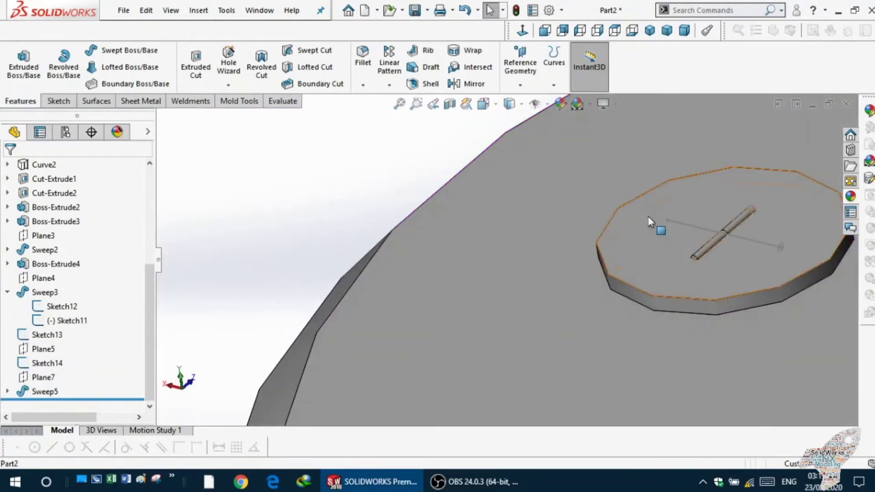
pyautogui.scroll(-5, 605, 274)
pyautogui.moveTo(606, 273); pyautogui.dragTo(580, 248, button='middle')
pyautogui.click(584, 240)
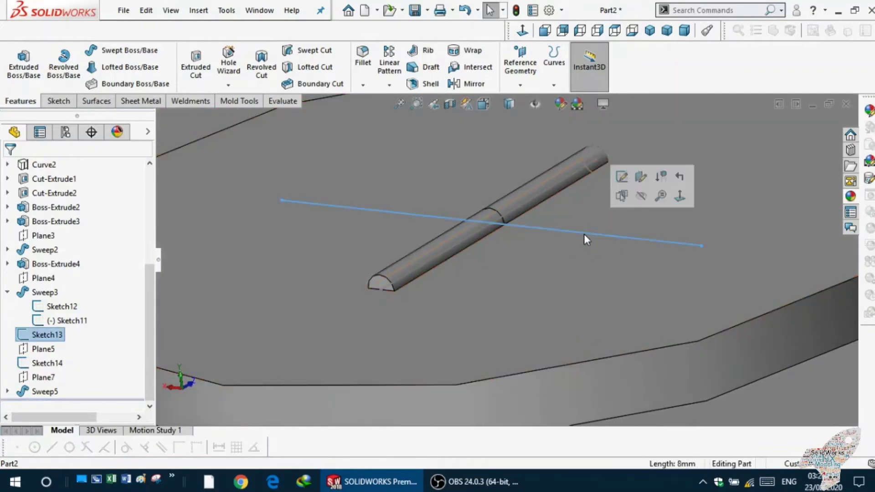
pyautogui.scroll(3, 569, 260)
pyautogui.scroll(3, 382, 166)
pyautogui.scroll(-5, 351, 255)
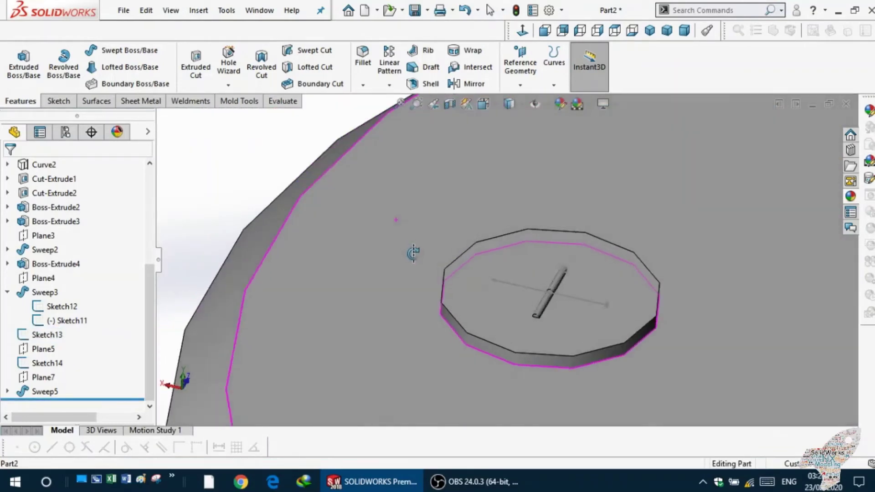
pyautogui.moveTo(351, 255); pyautogui.dragTo(288, 120, button='middle')
pyautogui.scroll(-3, 288, 121)
pyautogui.click(289, 121)
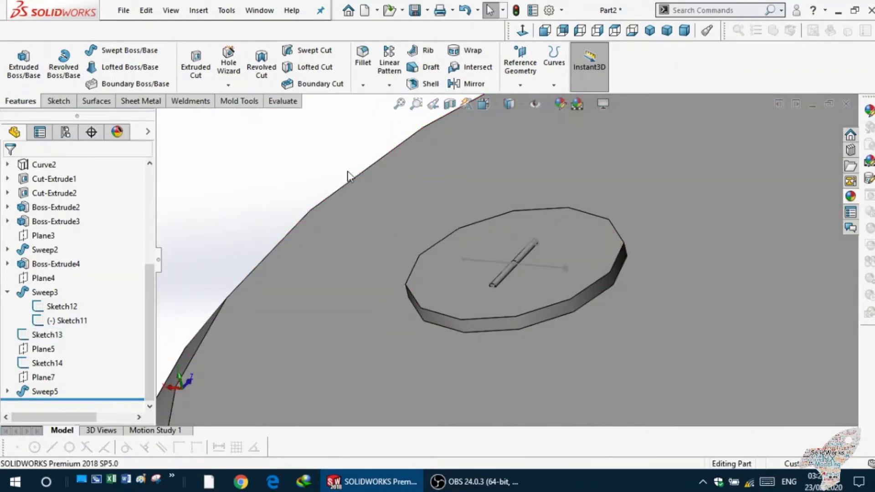
pyautogui.moveTo(524, 263); pyautogui.dragTo(478, 237, button='middle')
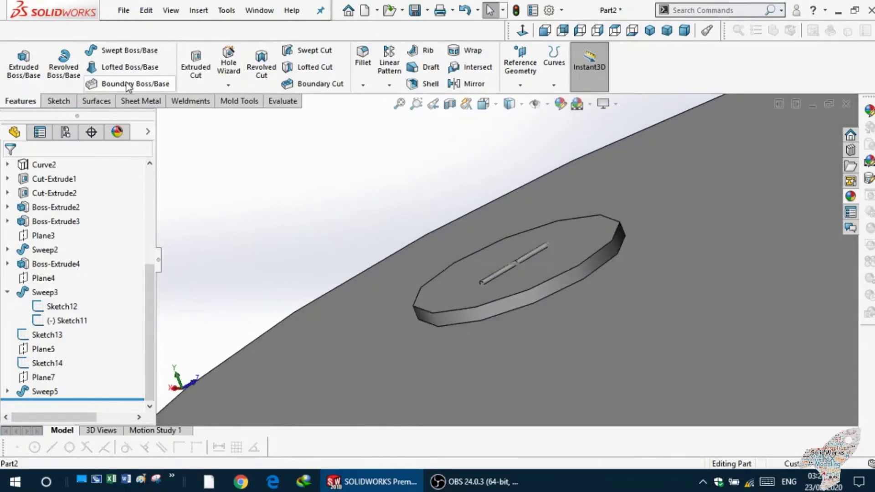
# Sweep Sketch14 along Sketch13 to complete the cross-shaped pin.
pyautogui.click(129, 50)
pyautogui.scroll(-3, 455, 242)
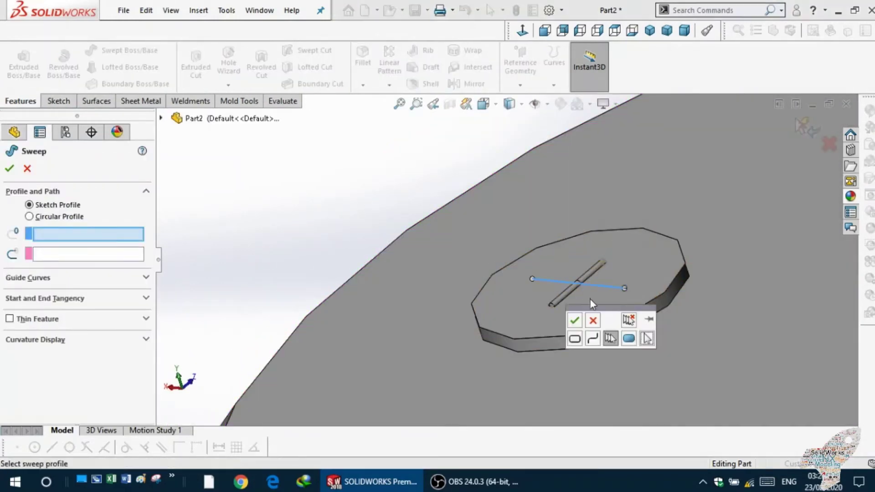
pyautogui.click(574, 321)
pyautogui.click(517, 260)
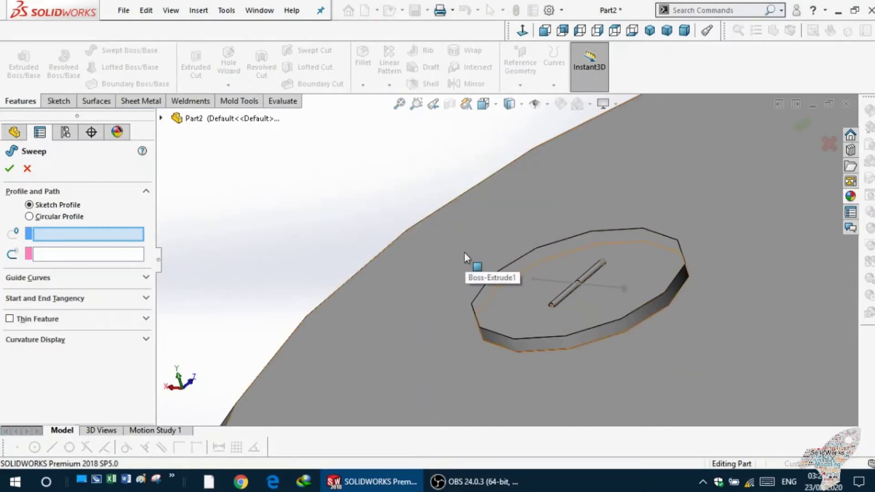
pyautogui.scroll(-3, 464, 253)
pyautogui.scroll(-3, 498, 253)
pyautogui.click(553, 236)
pyautogui.click(455, 222)
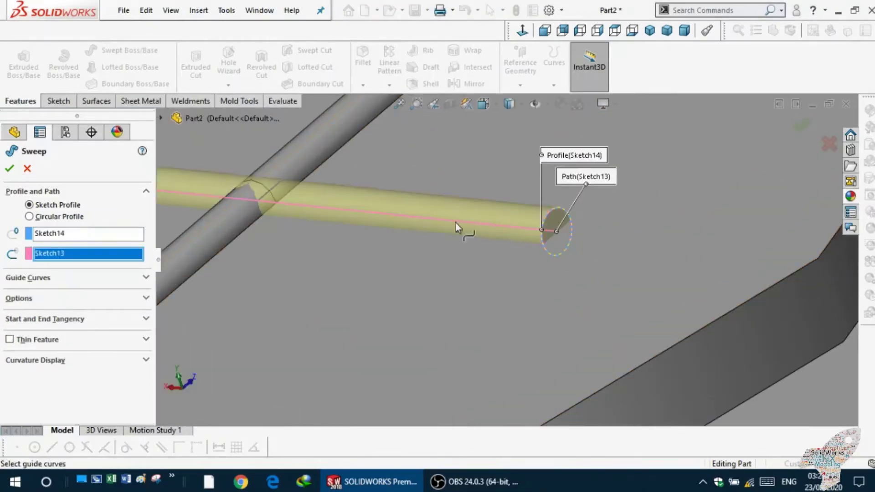
pyautogui.click(10, 169)
pyautogui.scroll(5, 437, 297)
pyautogui.scroll(3, 335, 176)
pyautogui.scroll(2, 346, 209)
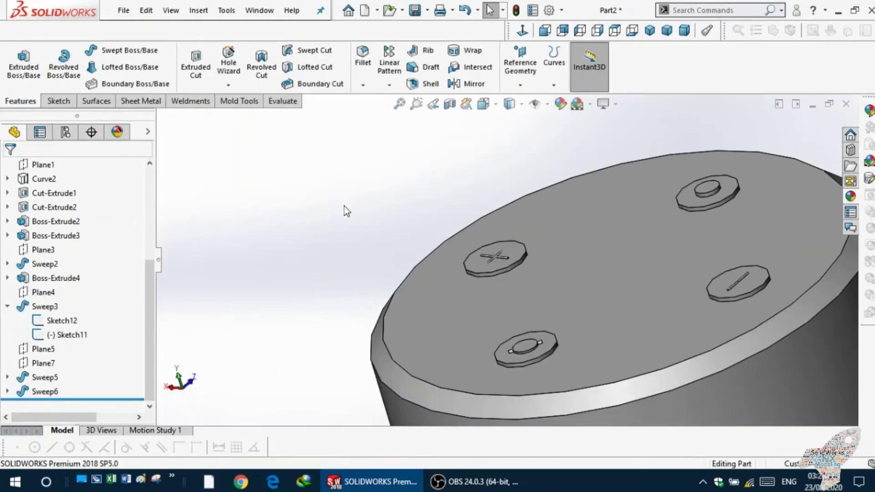
pyautogui.moveTo(346, 209)
pyautogui.mouseDown(button='middle')
pyautogui.moveTo(326, 255)
pyautogui.moveTo(363, 238)
pyautogui.moveTo(406, 260)
pyautogui.mouseUp(button='middle')
pyautogui.scroll(2, 326, 255)
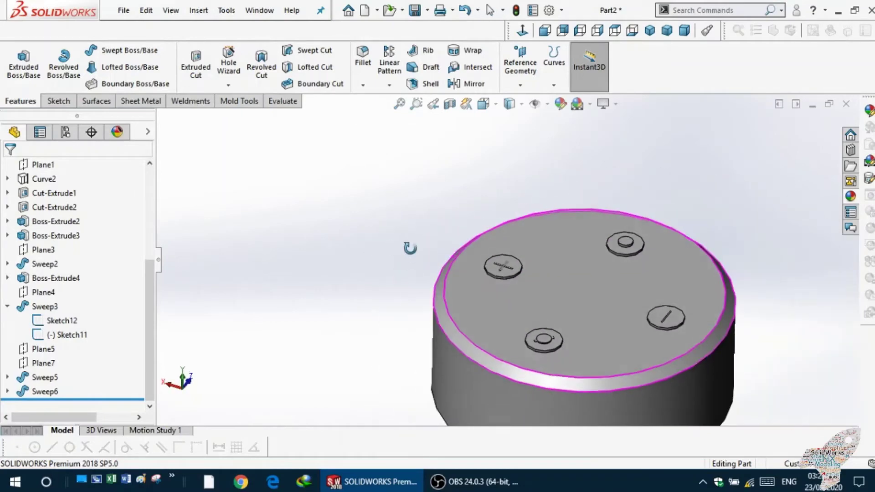
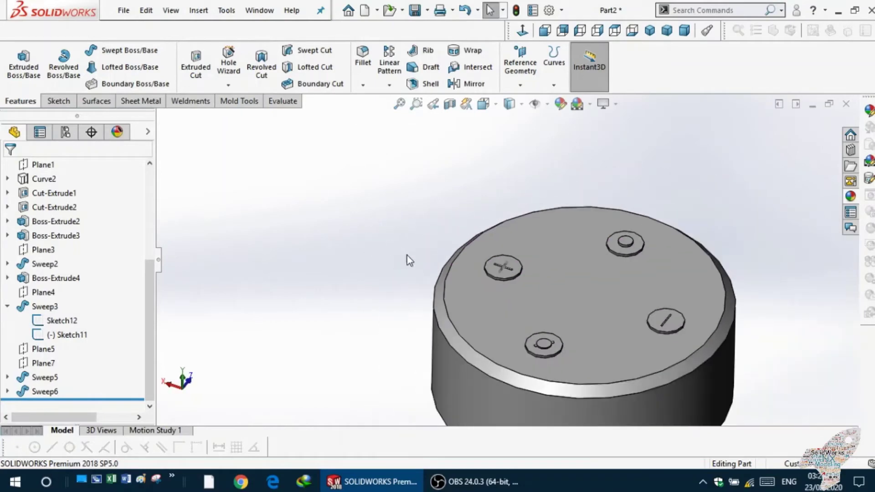
# Change Boss-Extrude4's blind depth from 1 mm to 0.5 mm.
pyautogui.click(527, 33)
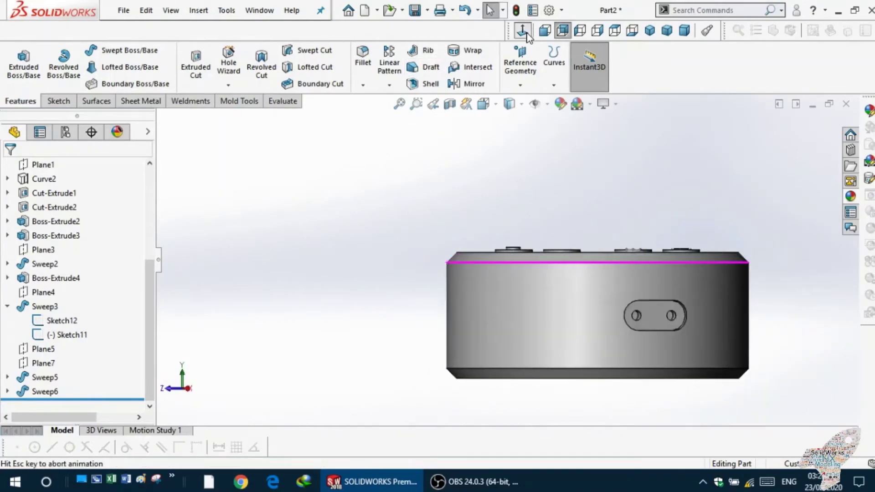
pyautogui.moveTo(560, 131)
pyautogui.mouseDown(button='middle')
pyautogui.moveTo(548, 176)
pyautogui.moveTo(581, 252)
pyautogui.mouseUp(button='middle')
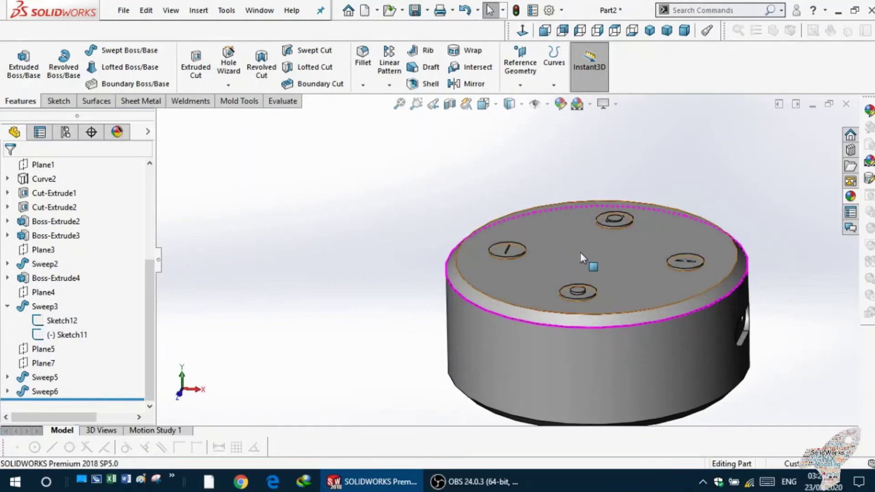
pyautogui.click(581, 294)
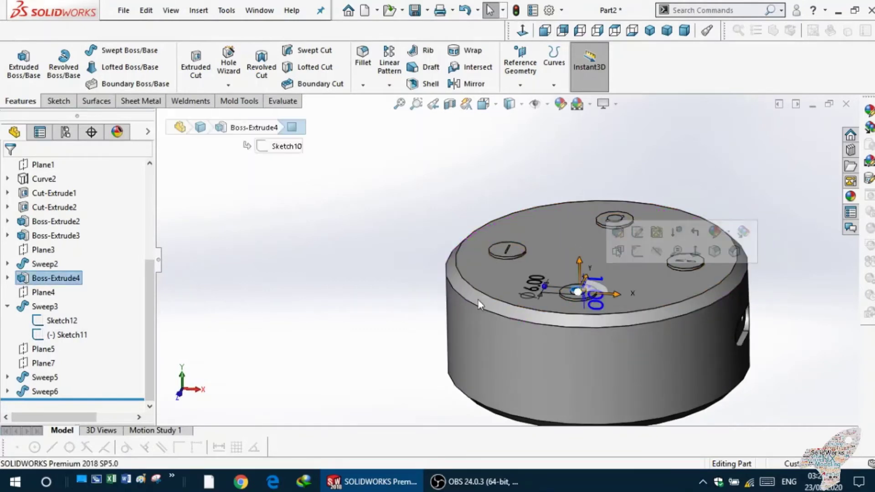
pyautogui.rightClick(48, 278)
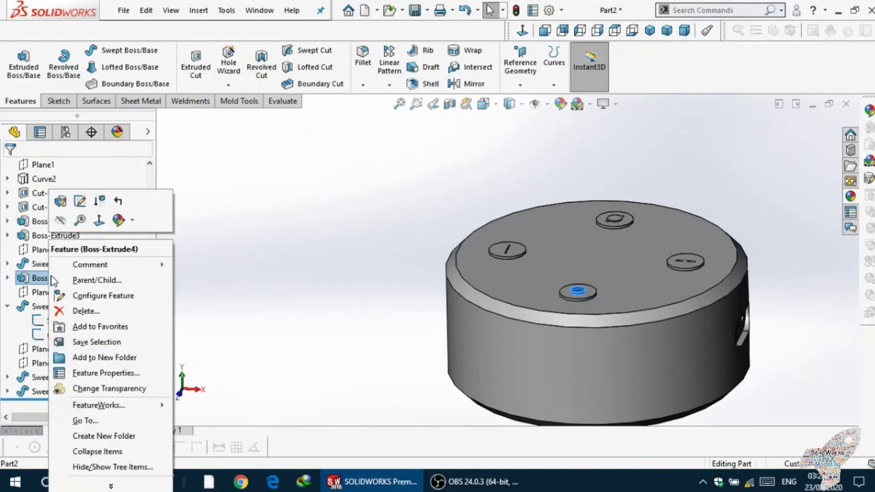
pyautogui.click(60, 201)
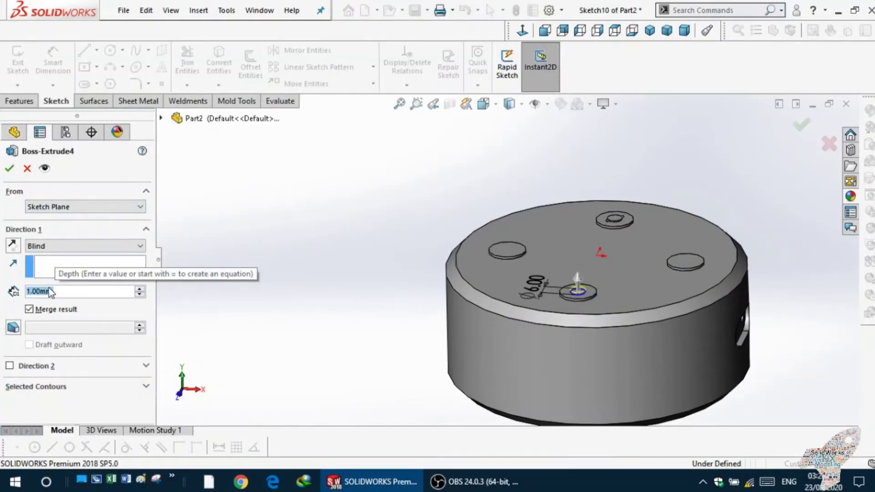
pyautogui.write('.5')
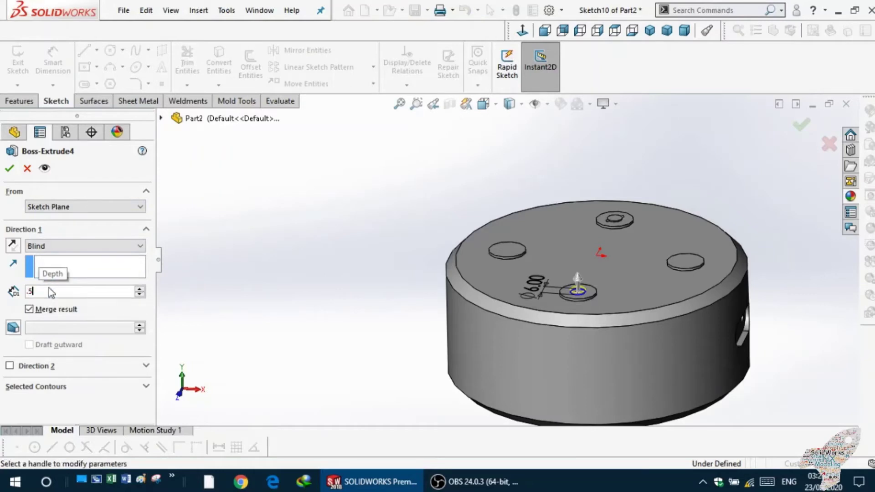
pyautogui.click(9, 168)
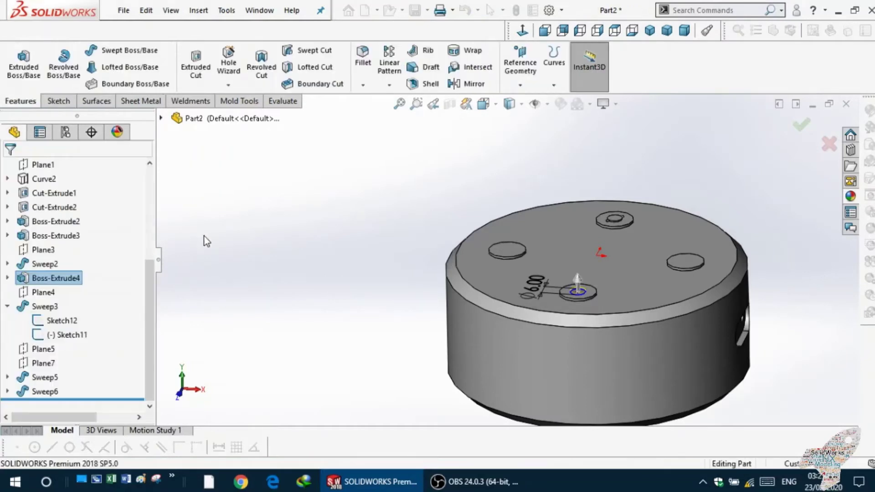
pyautogui.moveTo(203, 238); pyautogui.dragTo(313, 203, button='middle')
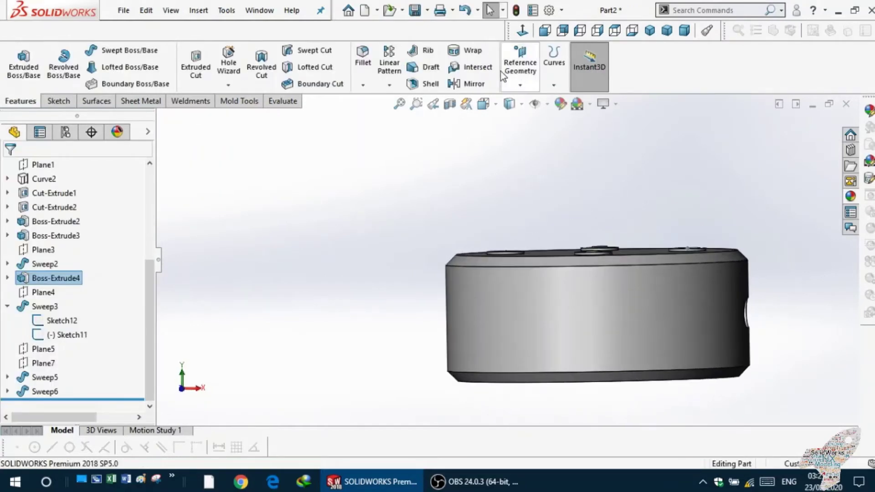
pyautogui.click(521, 31)
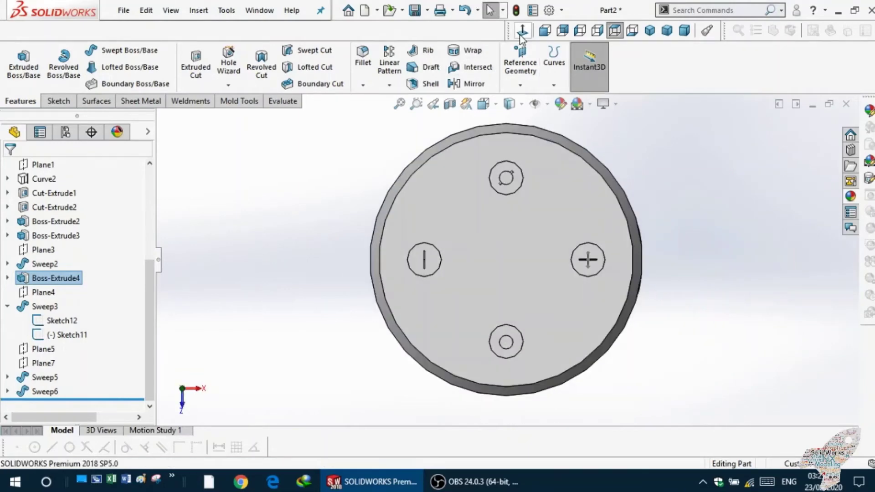
pyautogui.click(522, 32)
pyautogui.click(542, 32)
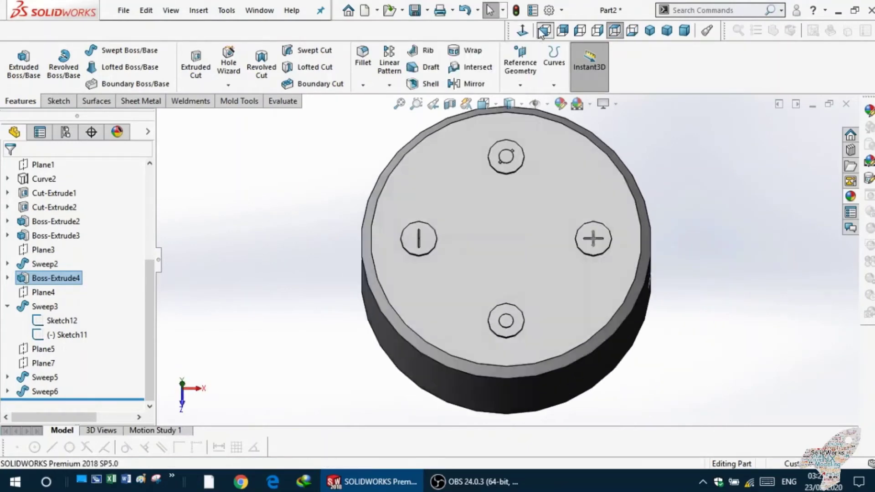
pyautogui.scroll(-3, 523, 179)
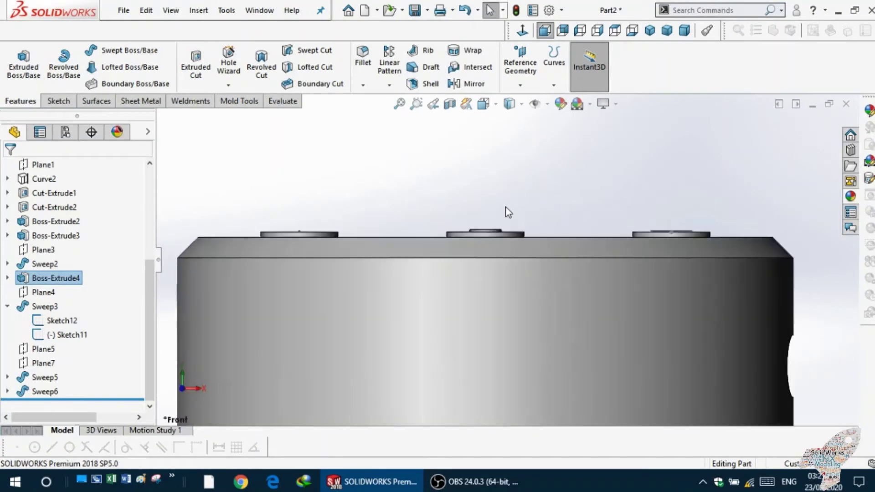
pyautogui.scroll(-2, 497, 216)
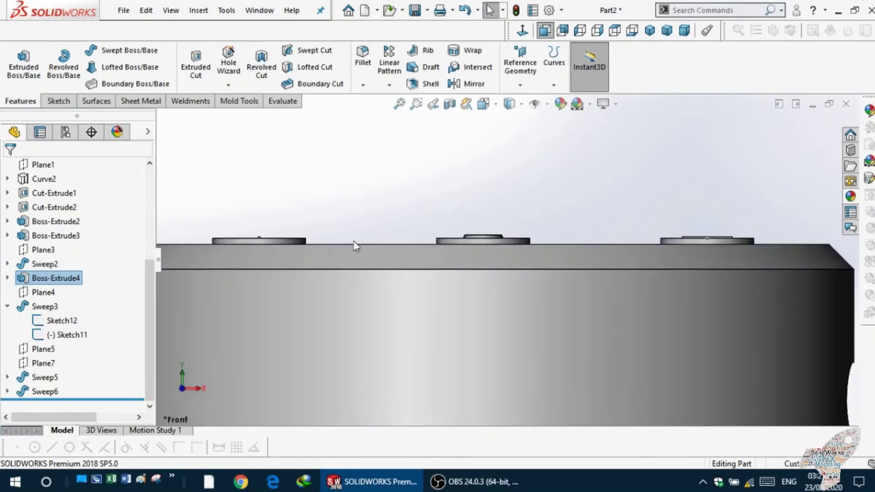
pyautogui.scroll(-2, 248, 244)
pyautogui.scroll(-2, 260, 235)
pyautogui.scroll(-2, 293, 230)
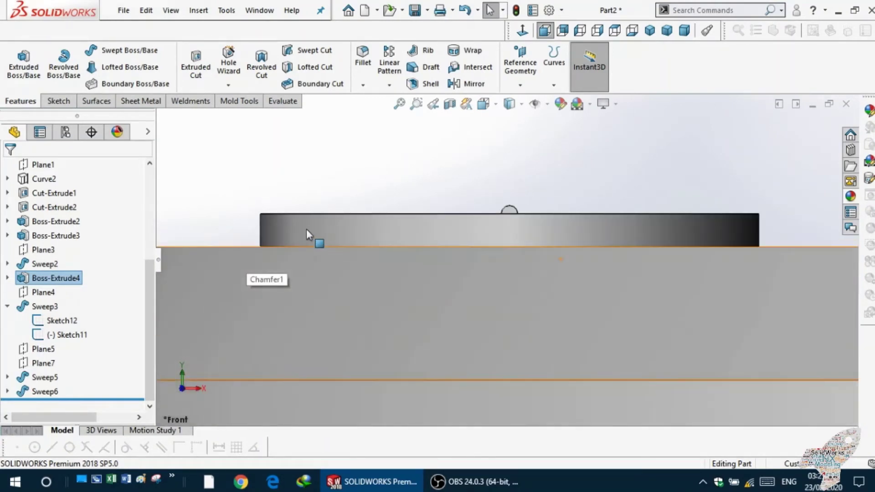
pyautogui.scroll(4, 323, 236)
pyautogui.scroll(2, 346, 242)
pyautogui.scroll(2, 458, 245)
pyautogui.scroll(-2, 615, 251)
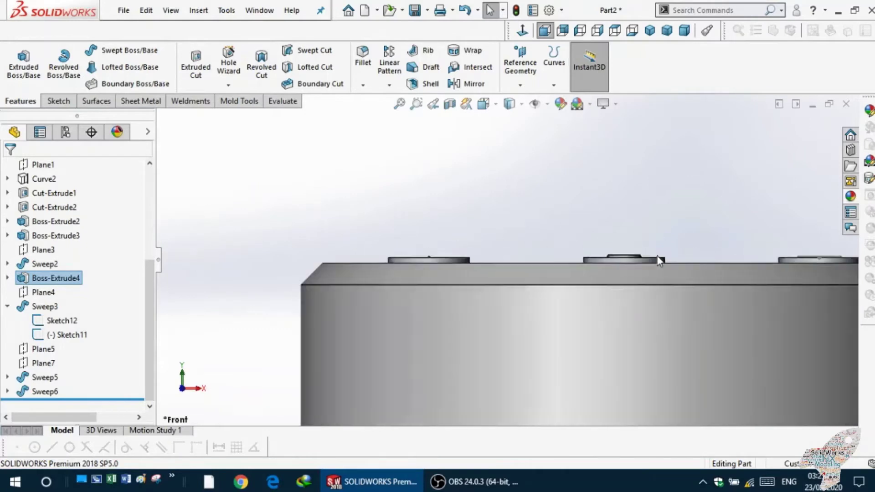
pyautogui.scroll(-3, 644, 273)
pyautogui.scroll(-2, 558, 269)
pyautogui.scroll(-1, 538, 253)
pyautogui.scroll(3, 528, 250)
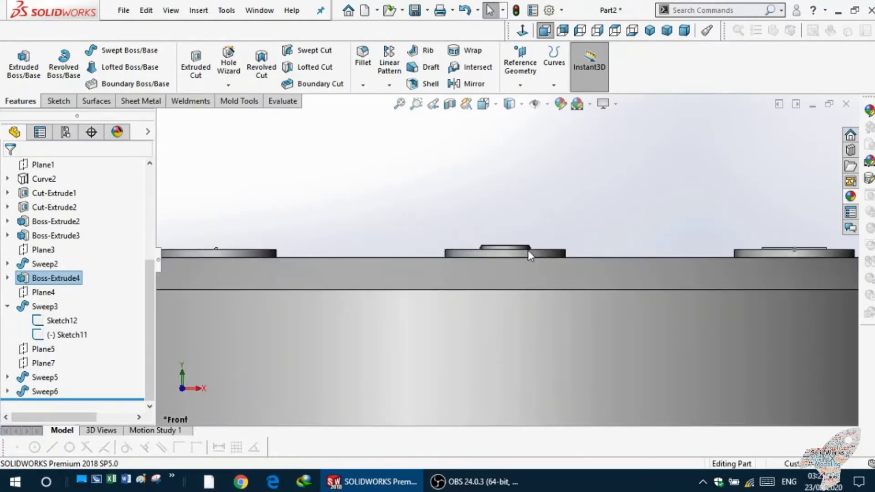
pyautogui.scroll(-2, 437, 253)
pyautogui.scroll(-4, 406, 250)
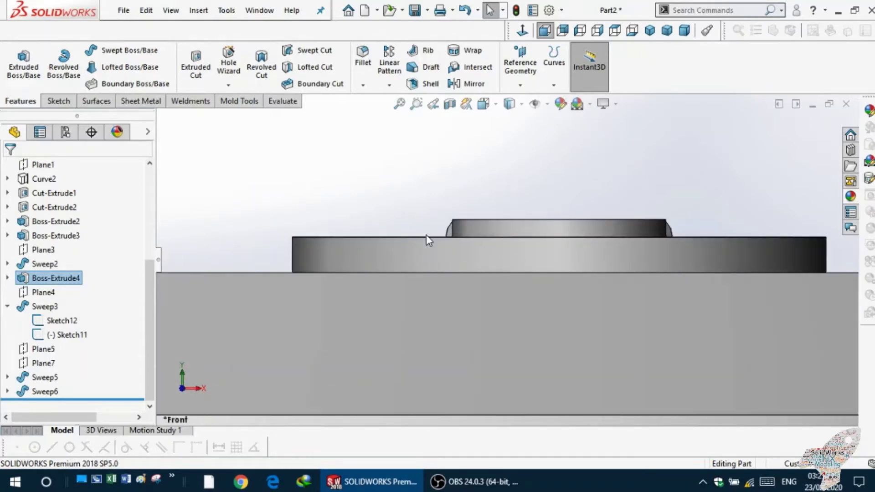
pyautogui.moveTo(425, 234); pyautogui.dragTo(426, 236, button='middle')
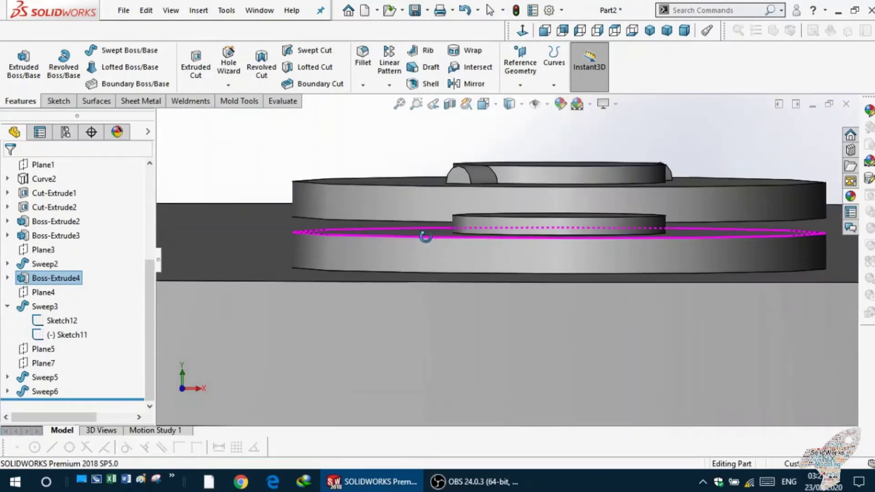
pyautogui.scroll(3, 428, 243)
pyautogui.scroll(2, 442, 221)
pyautogui.moveTo(445, 205)
pyautogui.mouseDown(button='middle')
pyautogui.moveTo(430, 203)
pyautogui.moveTo(400, 235)
pyautogui.mouseUp(button='middle')
pyautogui.scroll(-2, 410, 250)
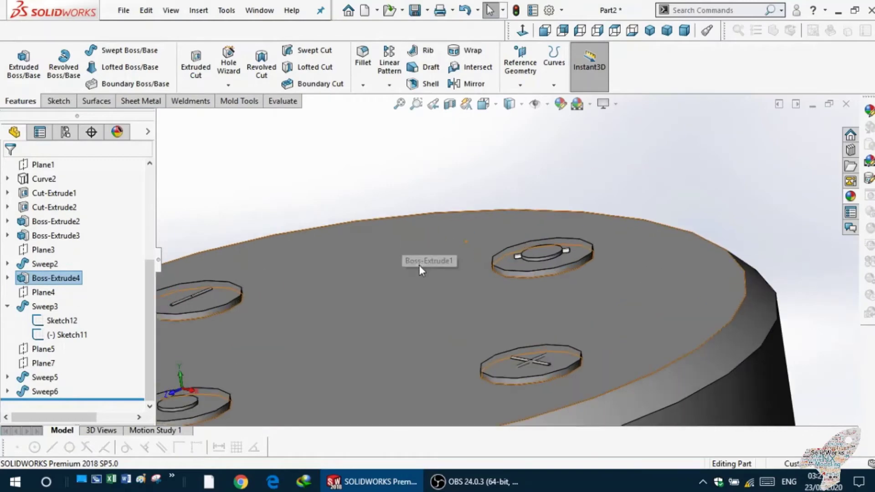
pyautogui.scroll(-2, 455, 358)
pyautogui.moveTo(456, 357); pyautogui.dragTo(465, 360, button='middle')
pyautogui.scroll(4, 463, 319)
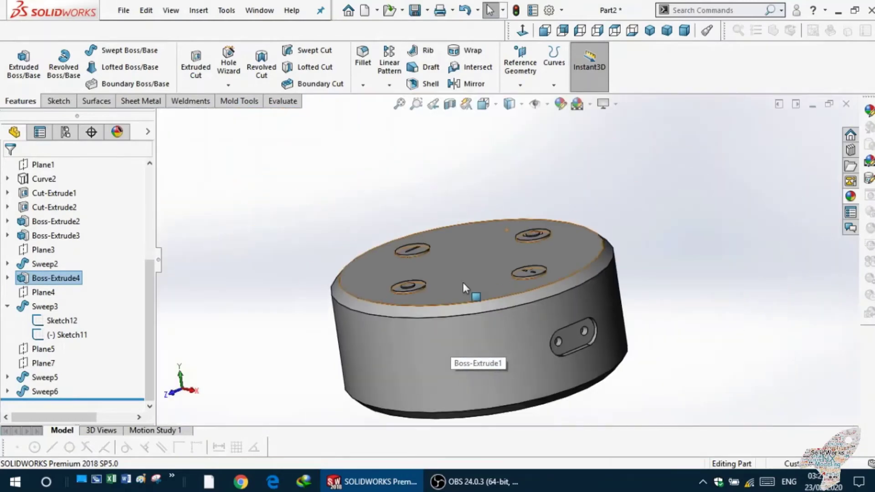
pyautogui.moveTo(463, 283)
pyautogui.mouseDown(button='middle')
pyautogui.moveTo(445, 303)
pyautogui.moveTo(451, 385)
pyautogui.moveTo(447, 346)
pyautogui.moveTo(401, 355)
pyautogui.moveTo(451, 293)
pyautogui.moveTo(393, 292)
pyautogui.moveTo(346, 233)
pyautogui.moveTo(351, 239)
pyautogui.mouseUp(button='middle')
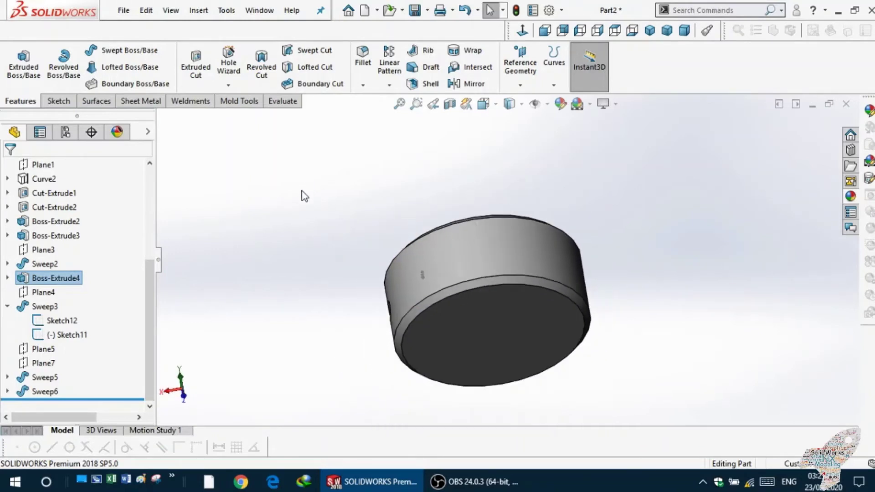
pyautogui.moveTo(367, 275)
pyautogui.mouseDown(button='middle')
pyautogui.moveTo(420, 293)
pyautogui.moveTo(424, 266)
pyautogui.moveTo(400, 292)
pyautogui.moveTo(406, 348)
pyautogui.moveTo(392, 356)
pyautogui.moveTo(362, 342)
pyautogui.moveTo(348, 381)
pyautogui.moveTo(383, 389)
pyautogui.moveTo(369, 346)
pyautogui.mouseUp(button='middle')
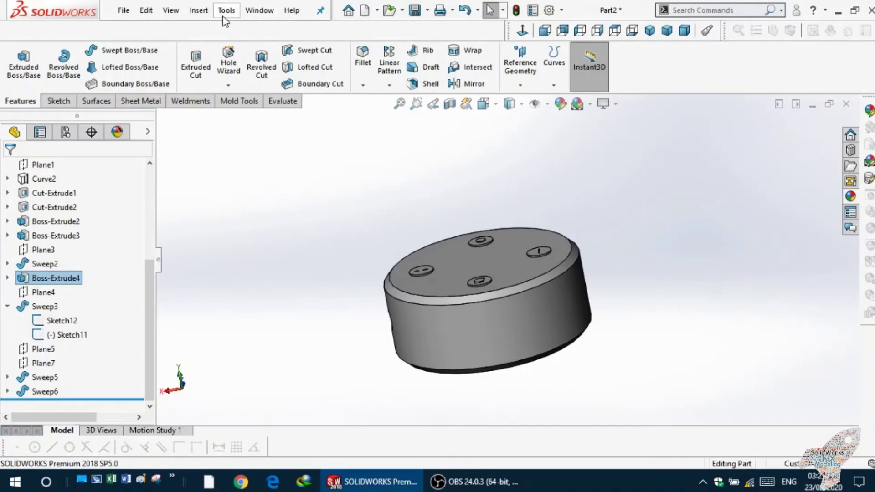
# Apply a Dome feature to the speaker body's bottom face and view it from the front.
pyautogui.click(199, 10)
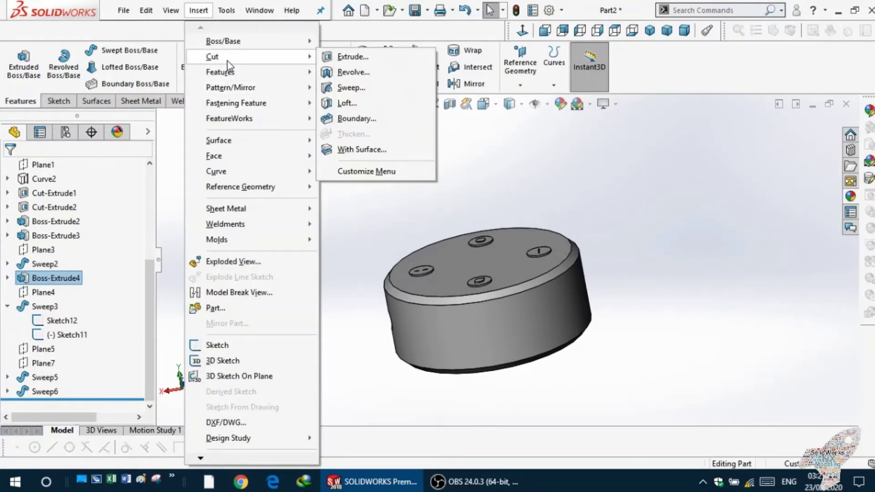
pyautogui.moveTo(220, 72)
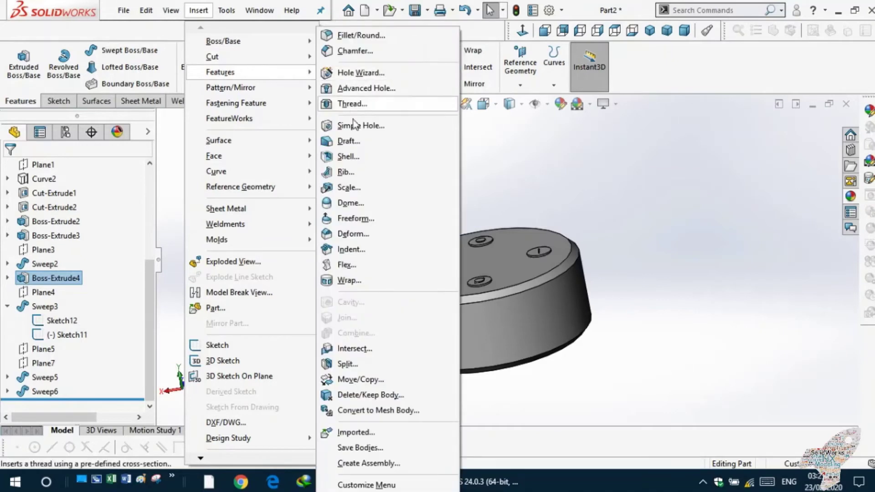
pyautogui.click(346, 207)
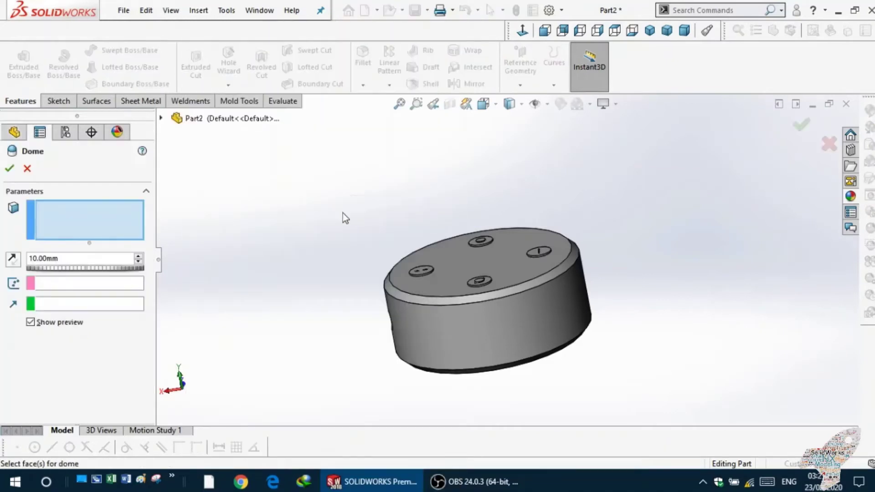
pyautogui.moveTo(332, 237); pyautogui.dragTo(342, 175, button='middle')
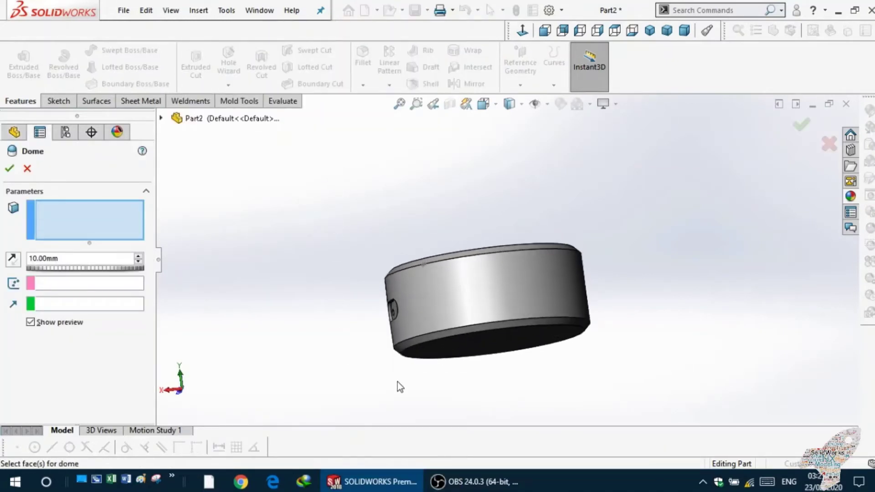
pyautogui.click(469, 347)
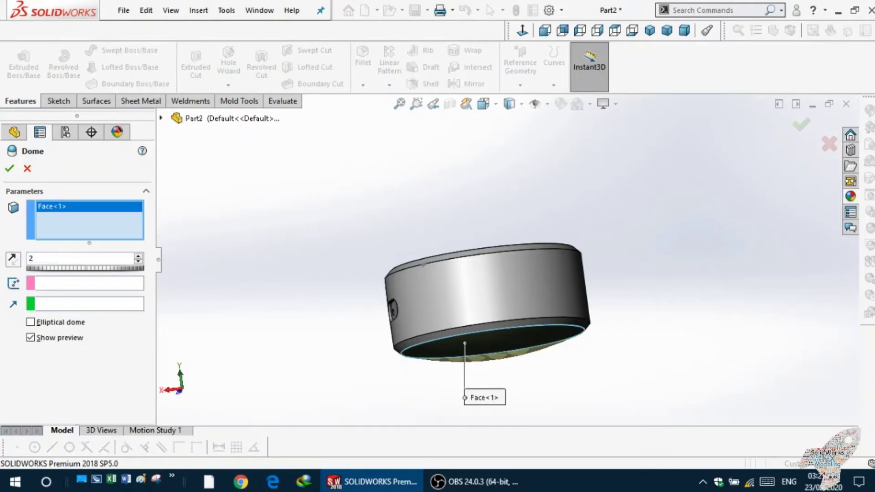
pyautogui.press('Return')
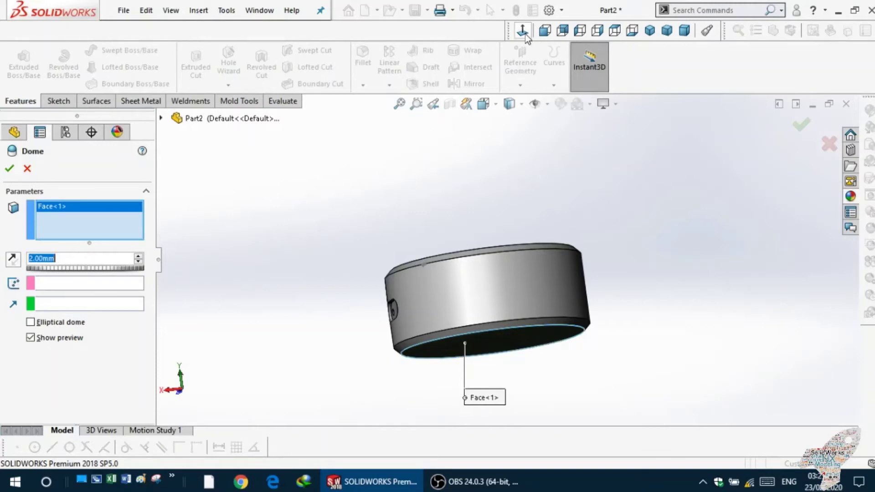
pyautogui.click(524, 33)
pyautogui.click(545, 32)
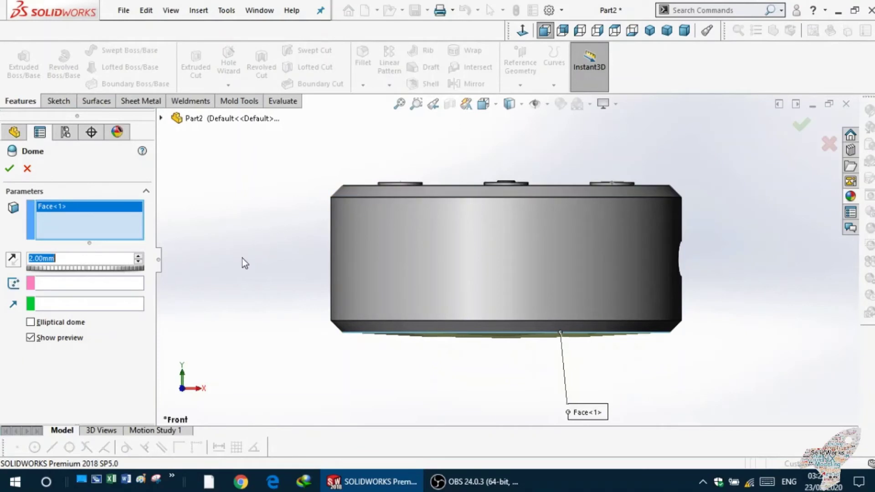
# Change the dome height to 1 mm and check the preview.
pyautogui.write('1')
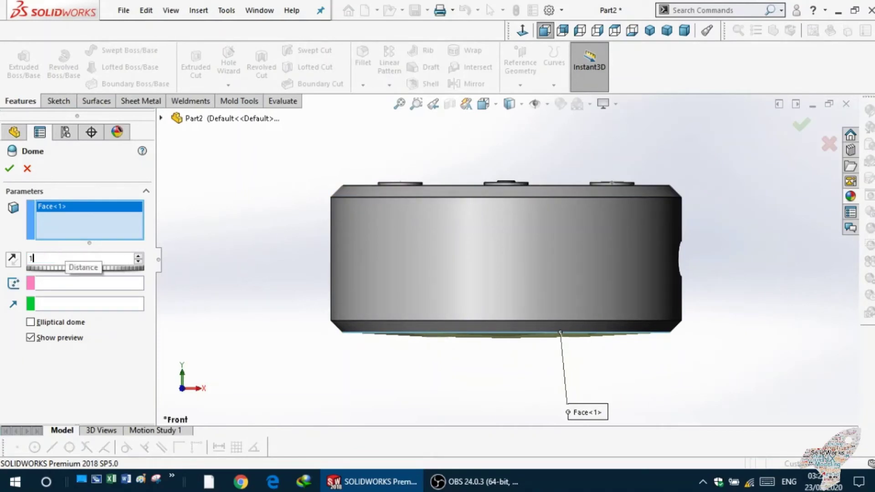
pyautogui.press('Return')
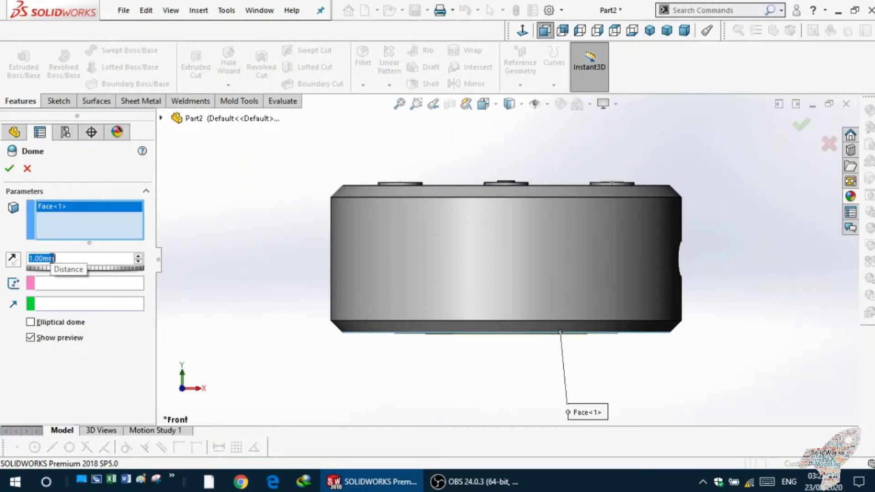
pyautogui.write('2')
pyautogui.press('Return')
pyautogui.scroll(1, 478, 342)
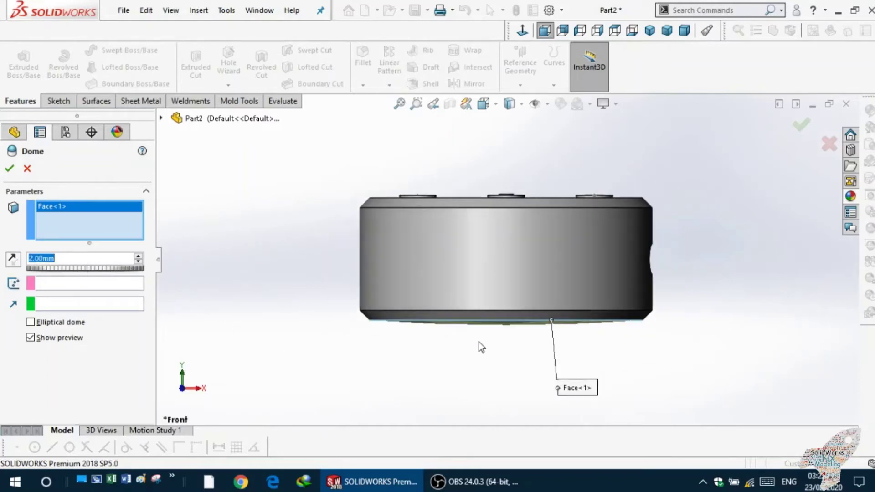
pyautogui.scroll(-3, 474, 351)
pyautogui.scroll(-2, 466, 336)
pyautogui.scroll(1, 426, 309)
pyautogui.write('-2')
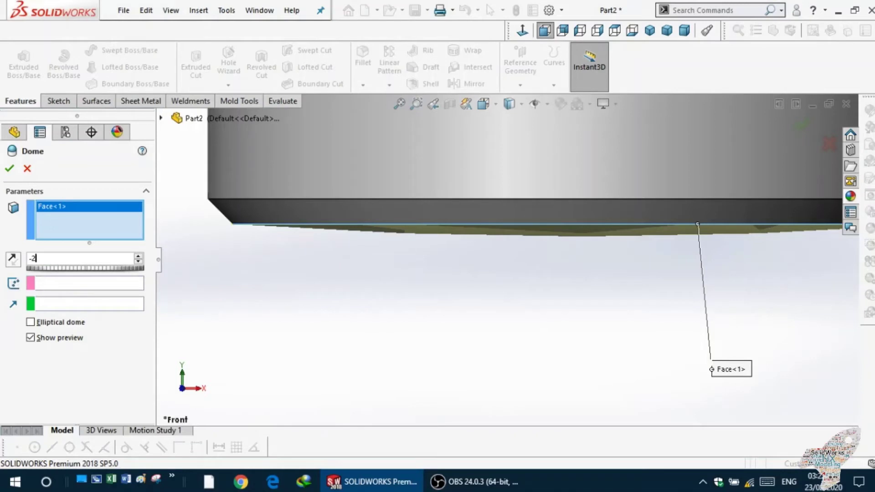
# Try other dome heights, settle back on 1 mm, and confirm Dome1.
pyautogui.press('Return')
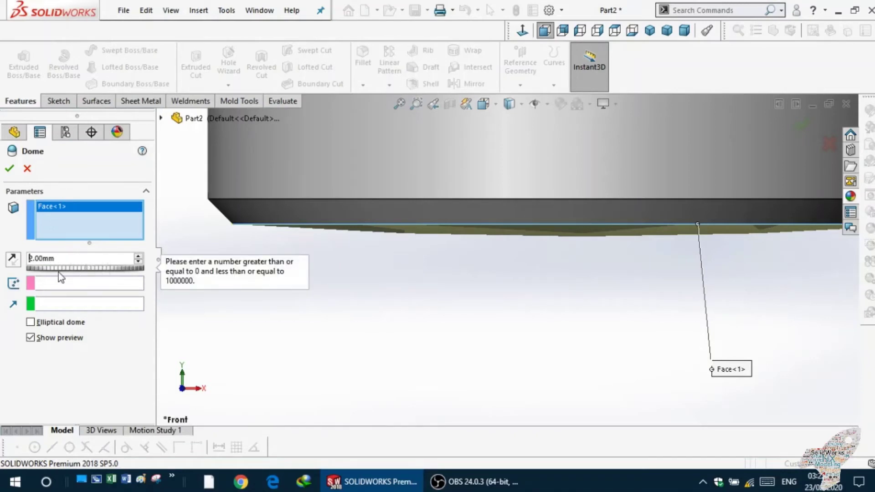
pyautogui.write('9')
pyautogui.press('Return')
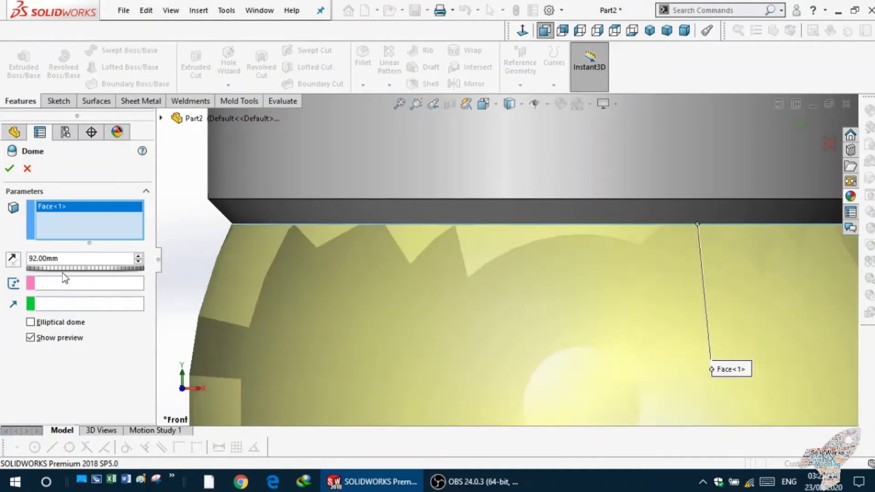
pyautogui.moveTo(62, 272); pyautogui.dragTo(31, 273)
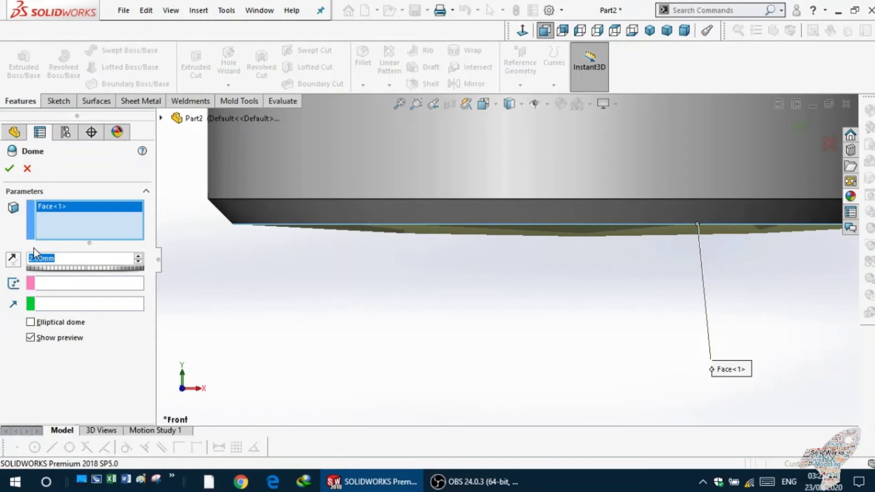
pyautogui.write('1')
pyautogui.press('Return')
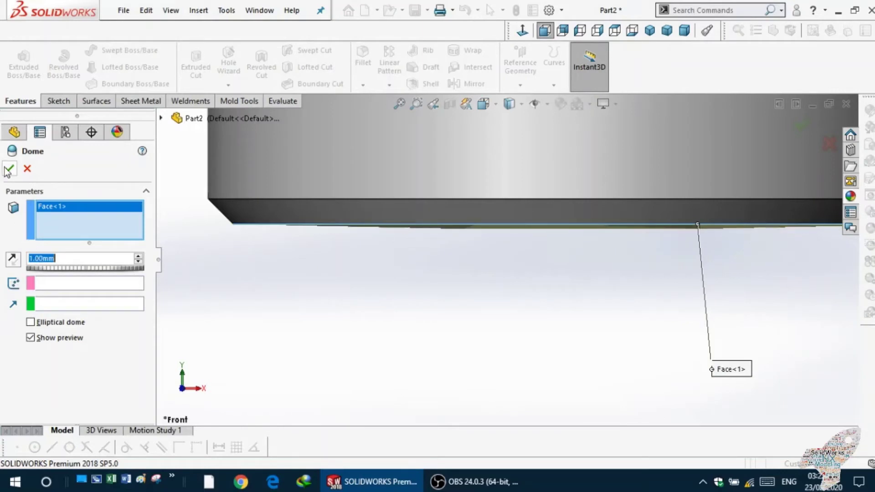
pyautogui.click(9, 170)
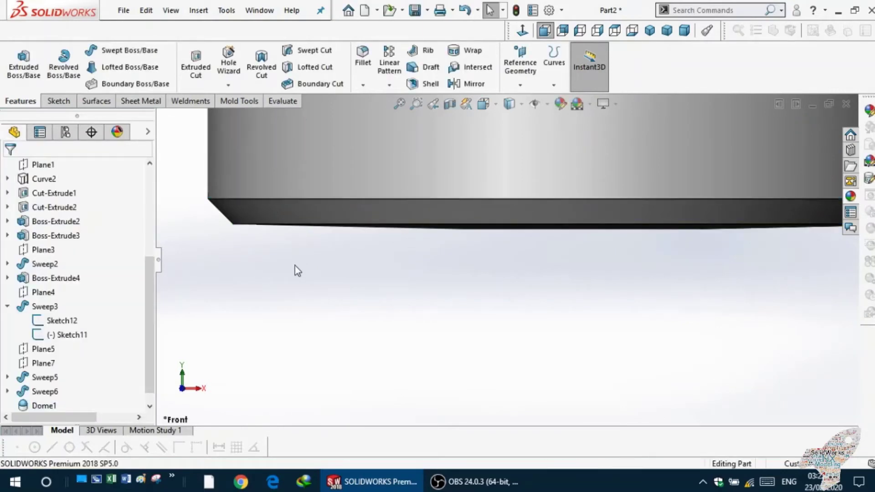
# Orbit to a low side view and check Sketch11's options without changing it.
pyautogui.press('f')
pyautogui.moveTo(332, 260)
pyautogui.mouseDown(button='middle')
pyautogui.moveTo(268, 334)
pyautogui.moveTo(307, 293)
pyautogui.moveTo(260, 326)
pyautogui.moveTo(326, 291)
pyautogui.moveTo(483, 174)
pyautogui.moveTo(550, 181)
pyautogui.mouseUp(button='middle')
pyautogui.scroll(-3, 483, 174)
pyautogui.moveTo(332, 234)
pyautogui.mouseDown(button='middle')
pyautogui.moveTo(366, 211)
pyautogui.moveTo(485, 193)
pyautogui.moveTo(426, 256)
pyautogui.moveTo(484, 201)
pyautogui.mouseUp(button='middle')
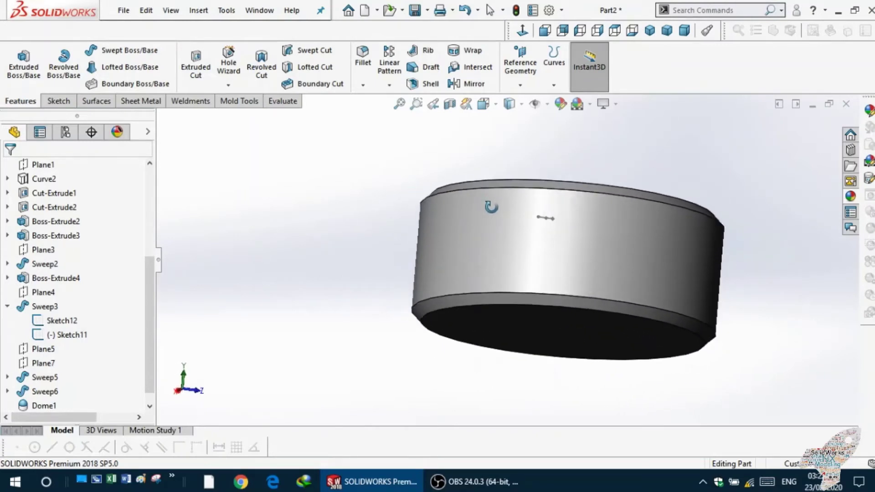
pyautogui.click(525, 213)
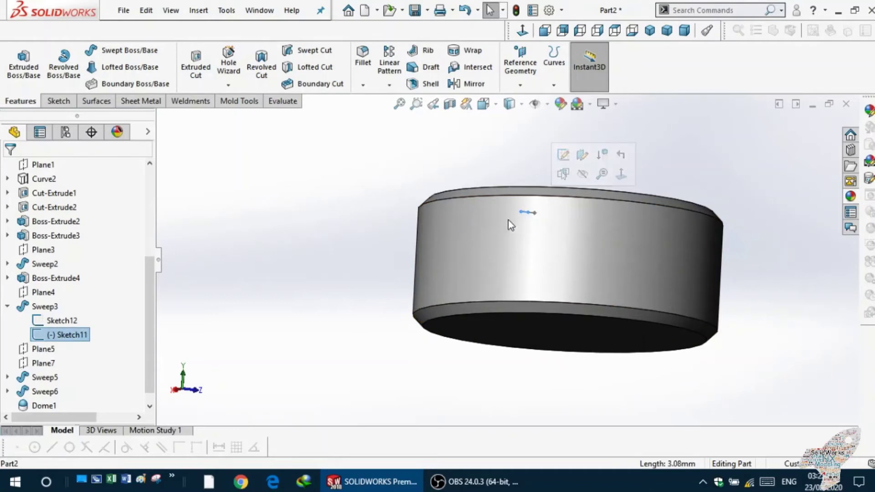
pyautogui.rightClick(55, 338)
pyautogui.click(70, 291)
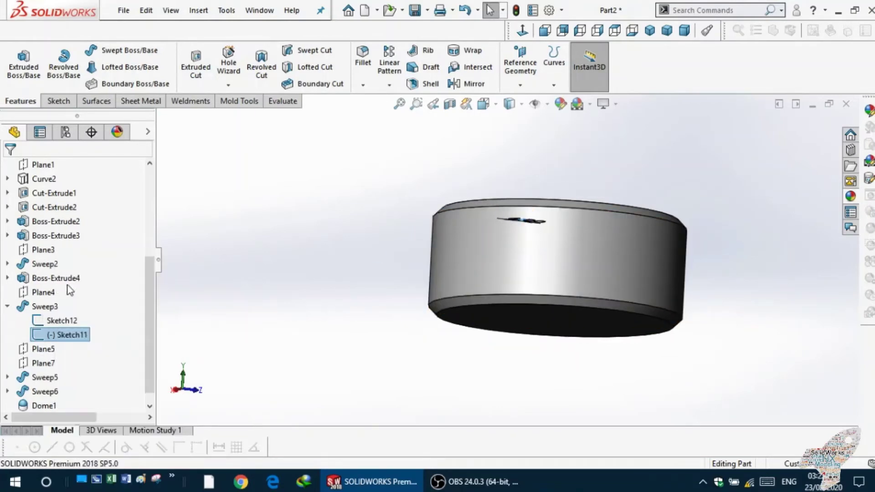
# Hide Sketch12, then inspect the four top buttons.
pyautogui.rightClick(69, 320)
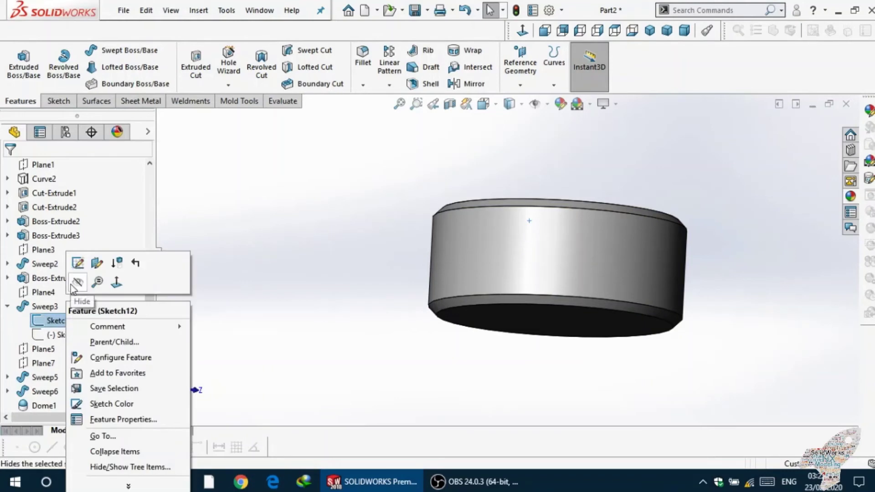
pyautogui.click(72, 284)
pyautogui.moveTo(294, 228)
pyautogui.mouseDown(button='middle')
pyautogui.moveTo(298, 327)
pyautogui.moveTo(547, 210)
pyautogui.mouseUp(button='middle')
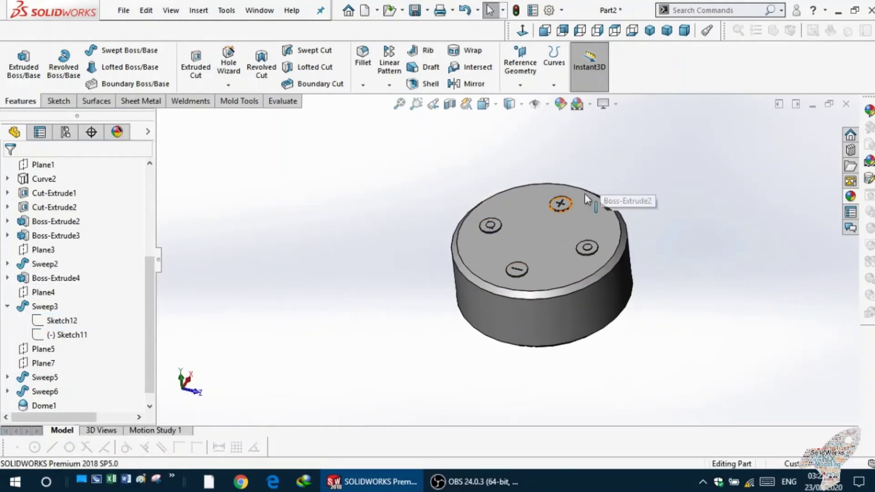
pyautogui.scroll(-3, 584, 193)
pyautogui.scroll(-3, 542, 220)
pyautogui.scroll(-1, 512, 238)
pyautogui.scroll(3, 564, 217)
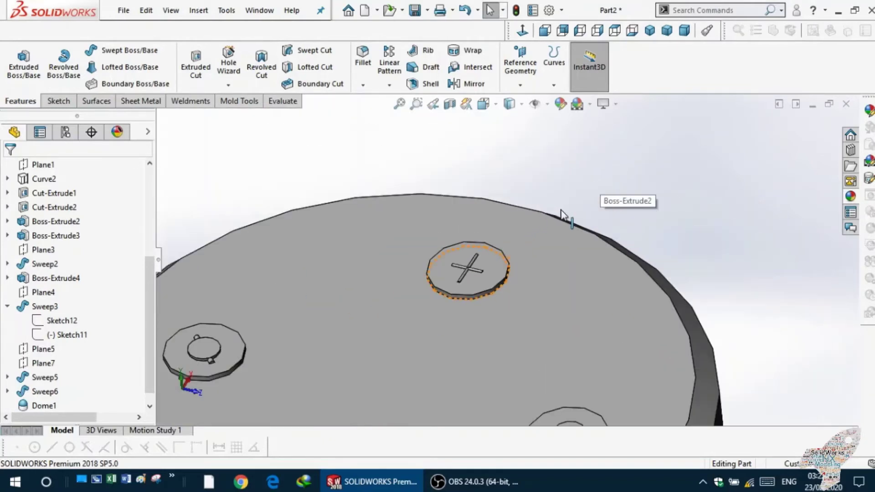
pyautogui.scroll(3, 564, 227)
pyautogui.scroll(2, 564, 224)
pyautogui.scroll(-2, 555, 393)
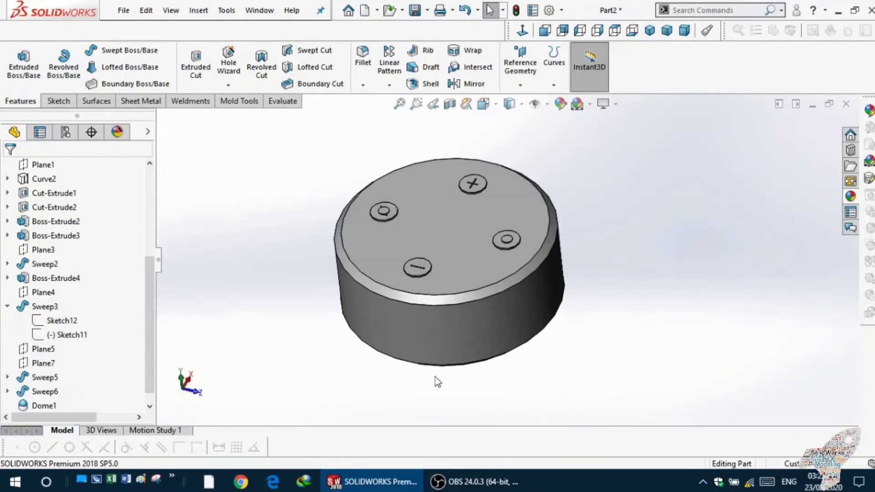
pyautogui.click(560, 104)
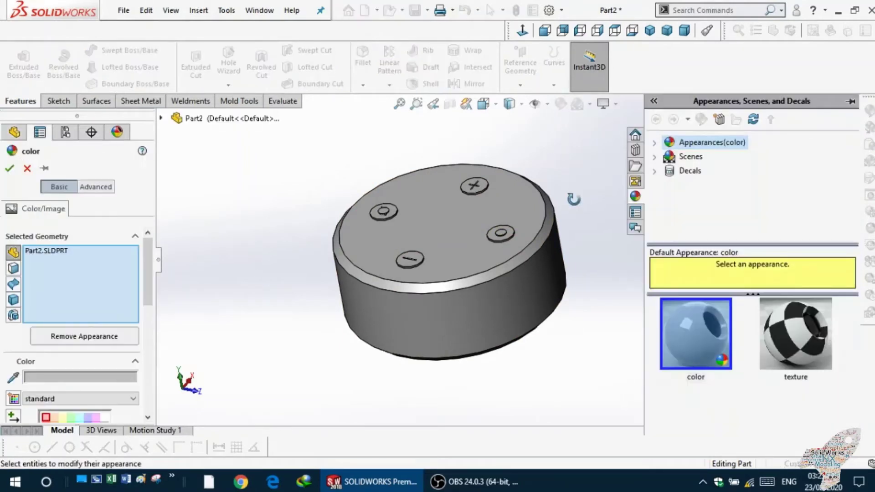
pyautogui.moveTo(575, 206); pyautogui.dragTo(527, 246, button='middle')
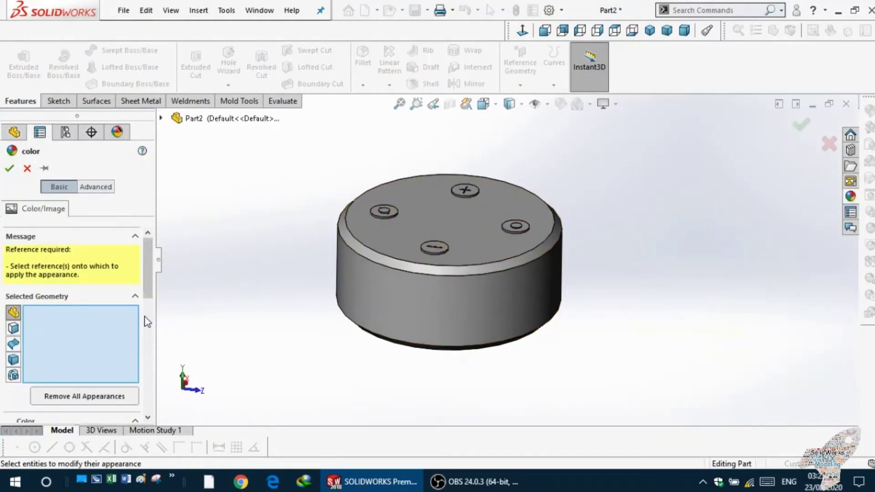
pyautogui.click(418, 286)
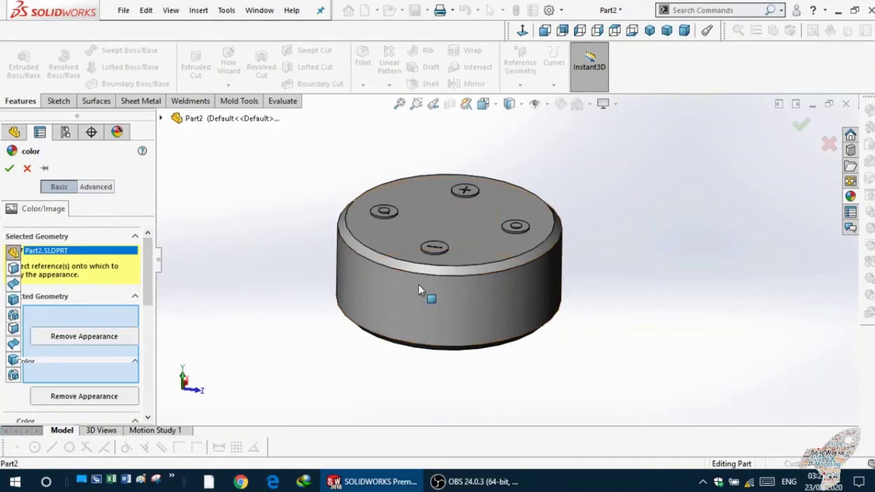
pyautogui.click(364, 282)
pyautogui.click(356, 283)
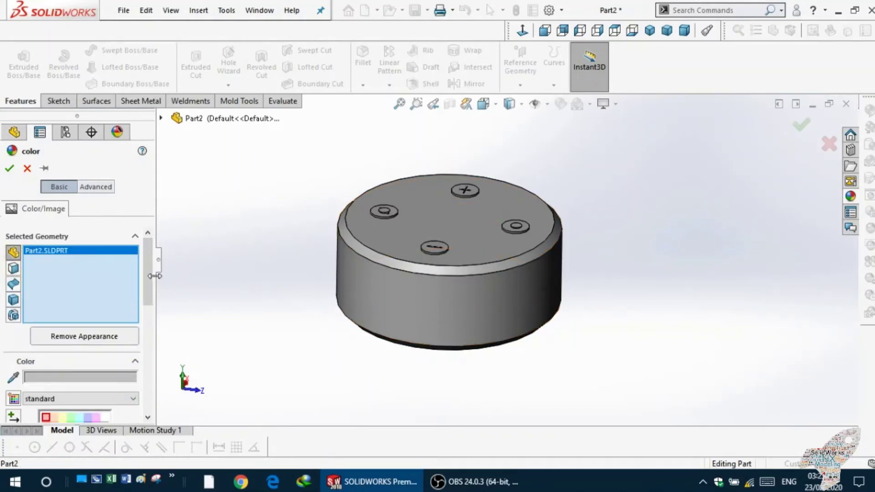
pyautogui.moveTo(149, 275); pyautogui.dragTo(163, 319)
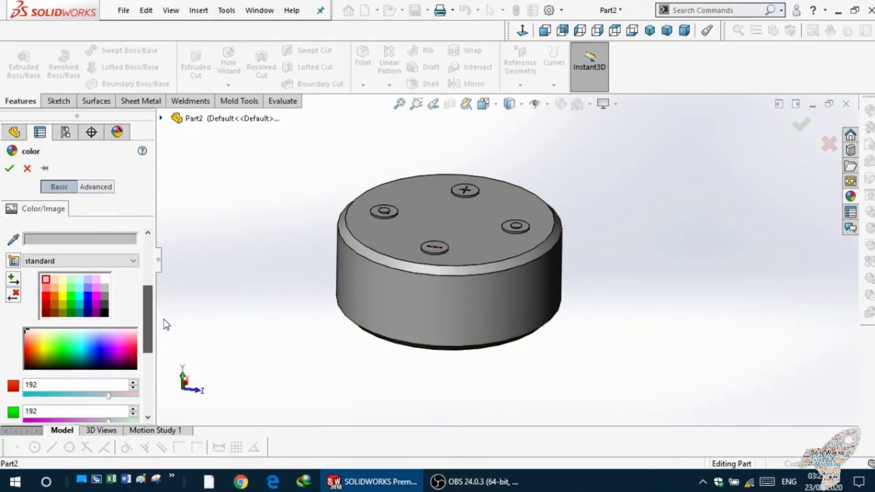
pyautogui.click(76, 295)
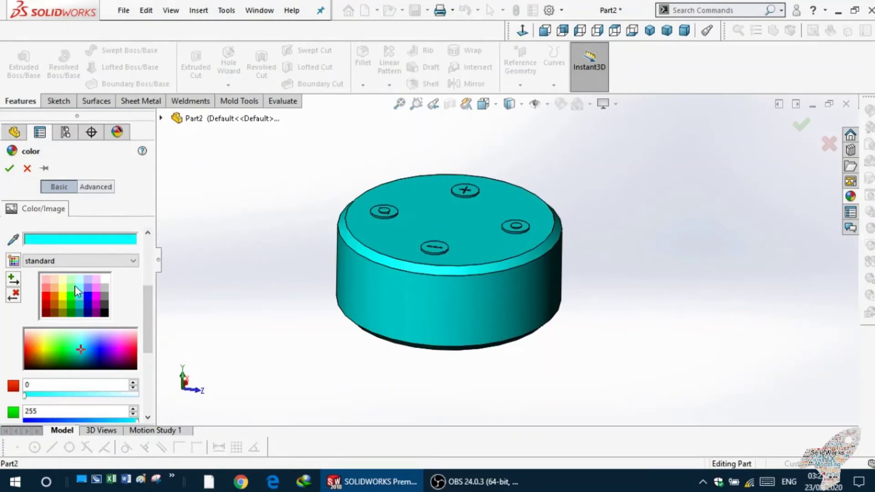
pyautogui.click(71, 287)
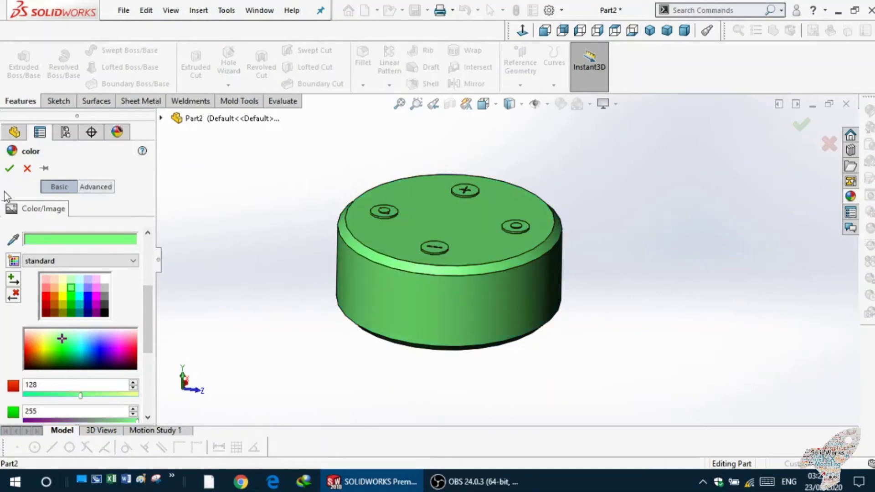
pyautogui.click(28, 168)
pyautogui.moveTo(284, 248); pyautogui.dragTo(264, 209, button='middle')
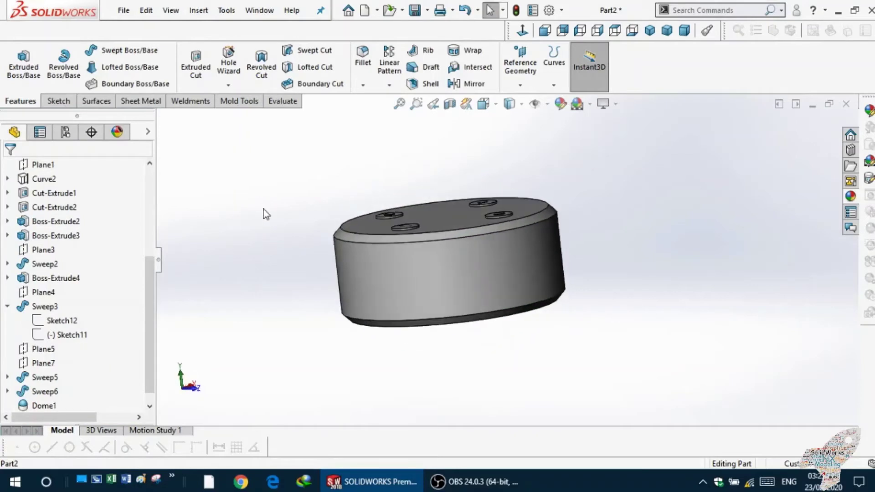
# Set the cylindrical side face's appearance to grey after trying green, blue and black.
pyautogui.click(362, 272)
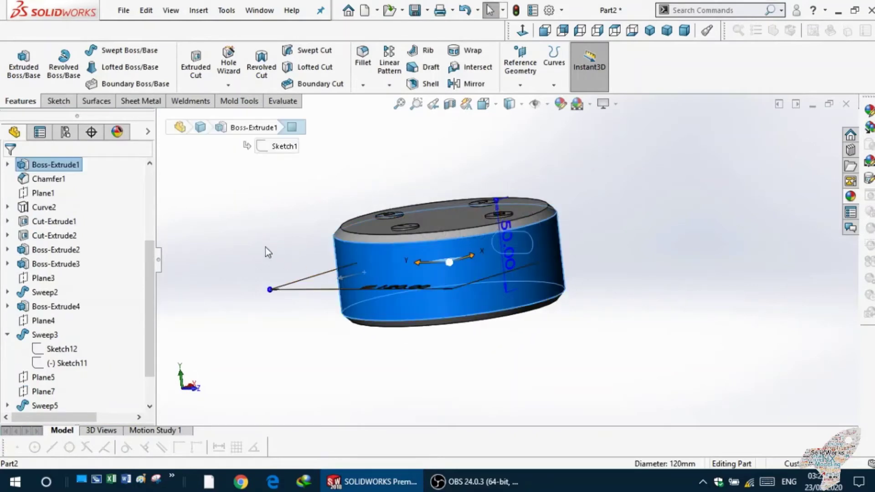
pyautogui.click(560, 104)
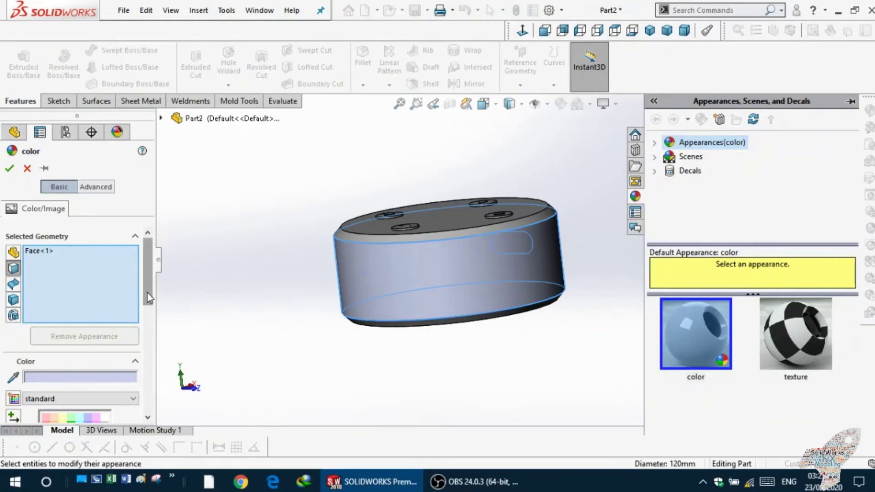
pyautogui.moveTo(149, 298); pyautogui.dragTo(136, 338)
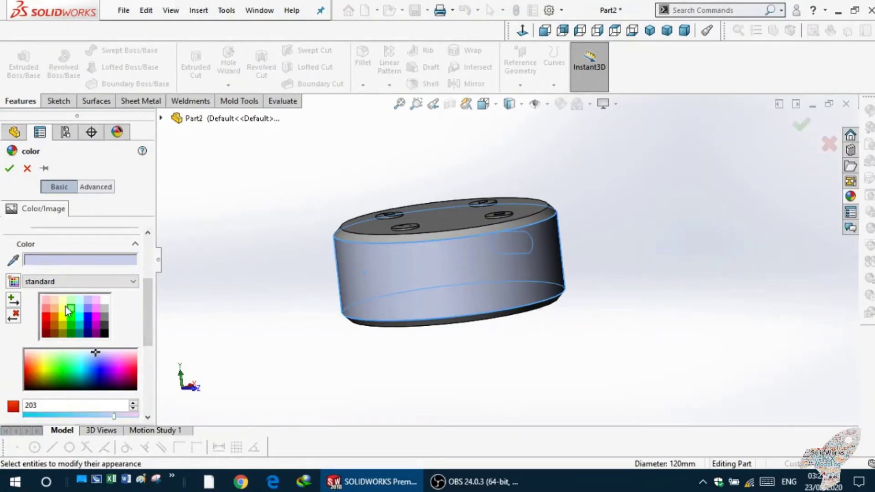
pyautogui.click(71, 300)
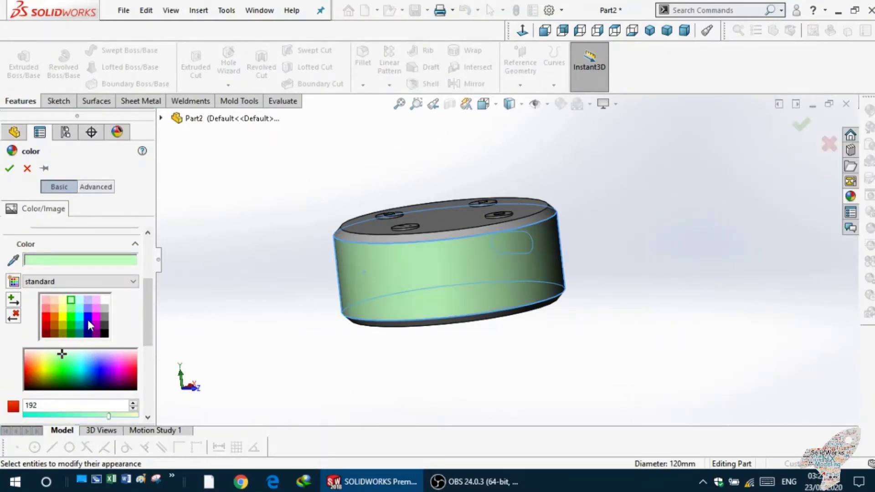
pyautogui.click(88, 321)
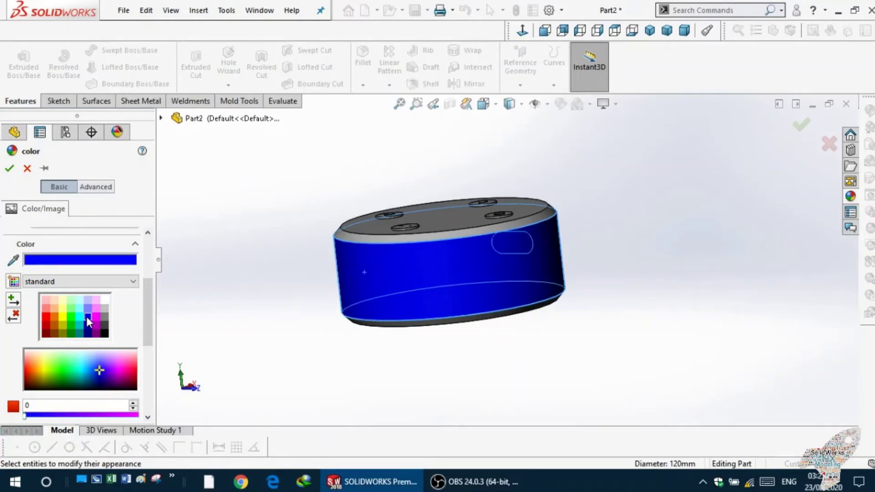
pyautogui.click(104, 317)
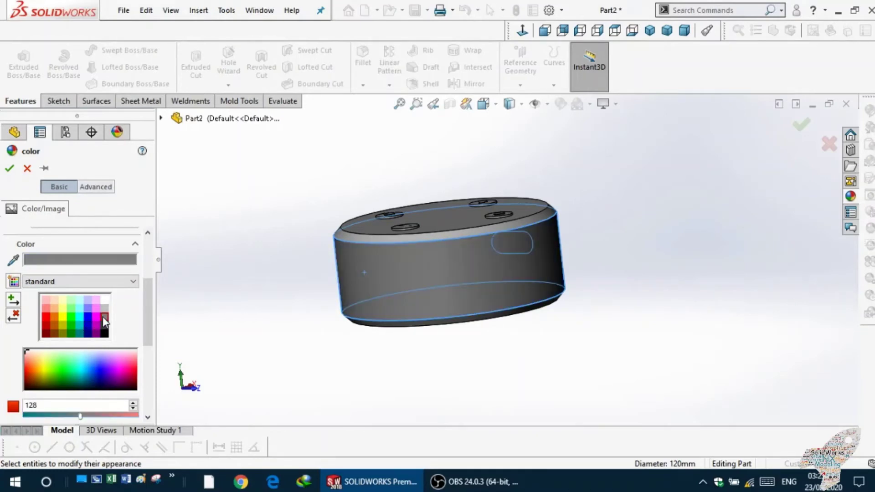
pyautogui.click(104, 333)
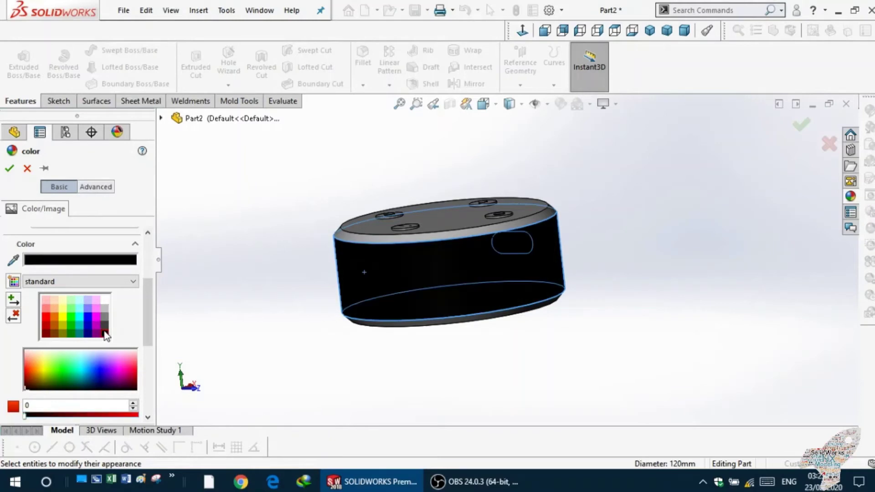
pyautogui.click(104, 319)
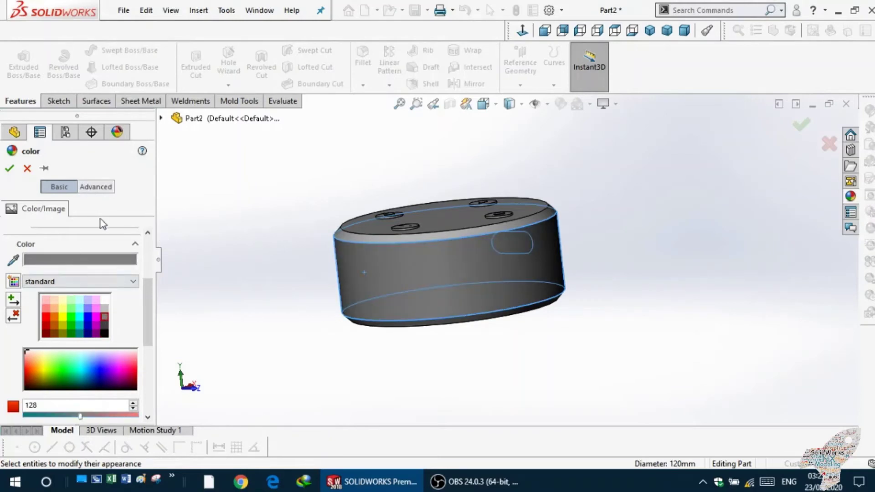
pyautogui.click(9, 169)
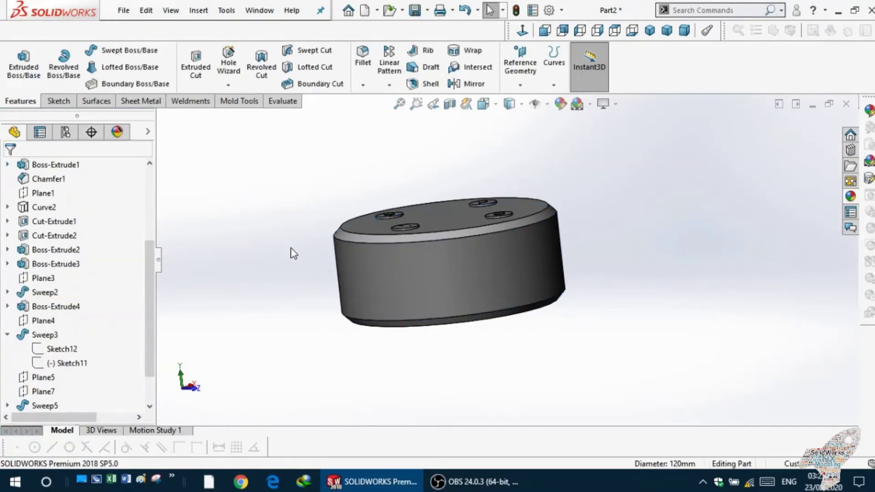
pyautogui.moveTo(292, 253); pyautogui.dragTo(305, 262, button='middle')
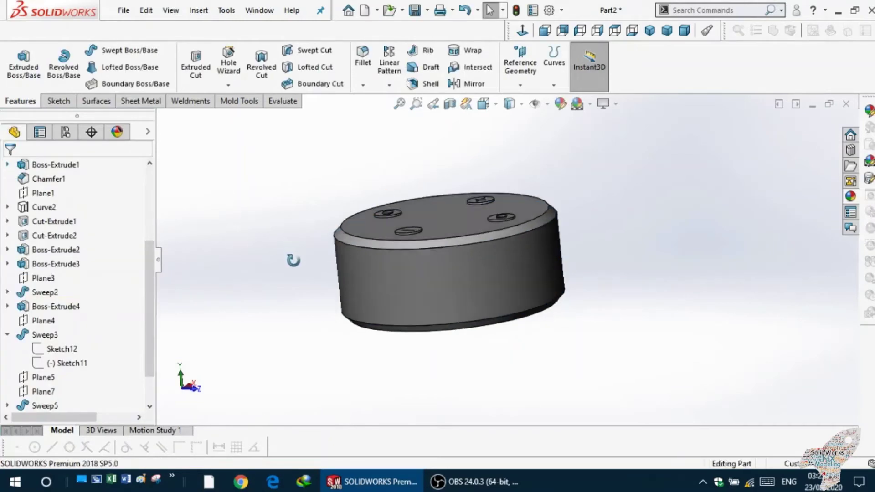
# Apply a cyan appearance to both the top chamfer ring and the bottom edge band.
pyautogui.click(359, 236)
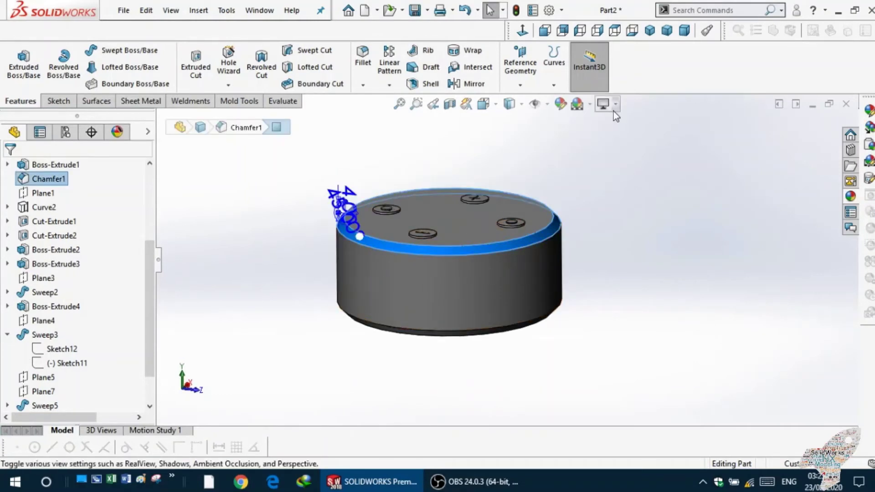
pyautogui.click(561, 104)
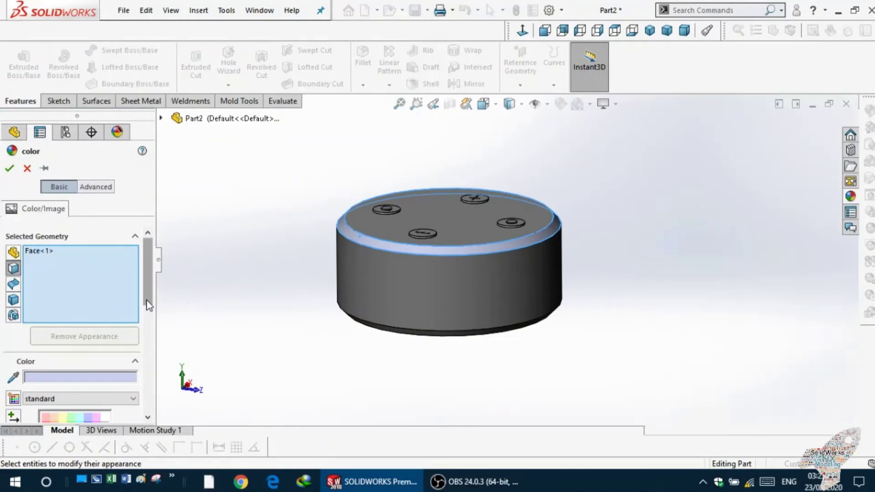
pyautogui.moveTo(145, 311); pyautogui.dragTo(146, 350)
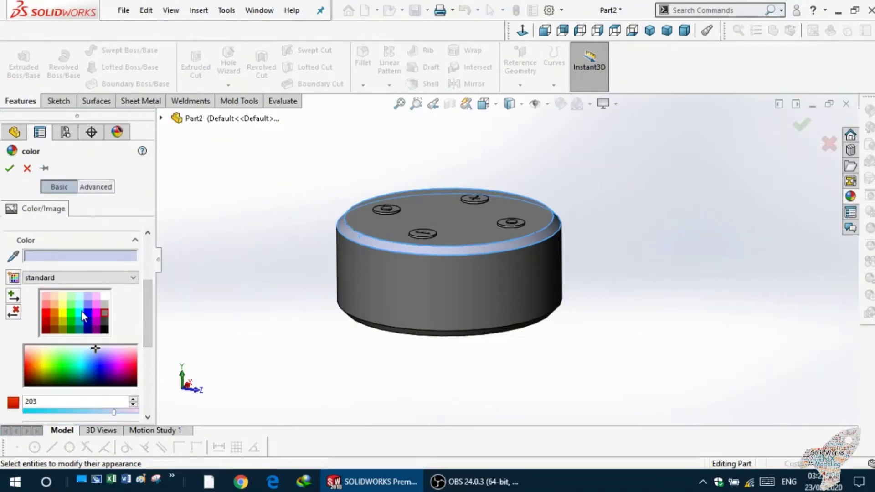
pyautogui.click(81, 310)
pyautogui.moveTo(262, 309); pyautogui.dragTo(285, 260, button='middle')
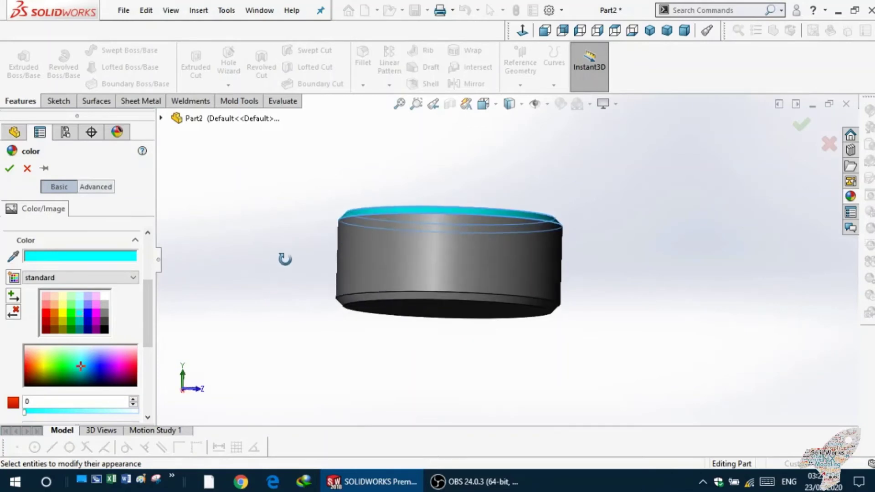
pyautogui.click(350, 297)
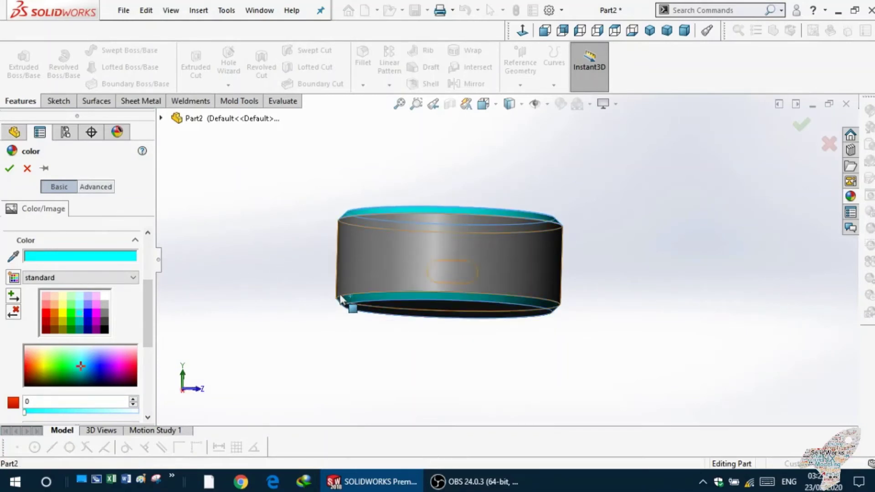
pyautogui.moveTo(313, 272); pyautogui.dragTo(283, 309, button='middle')
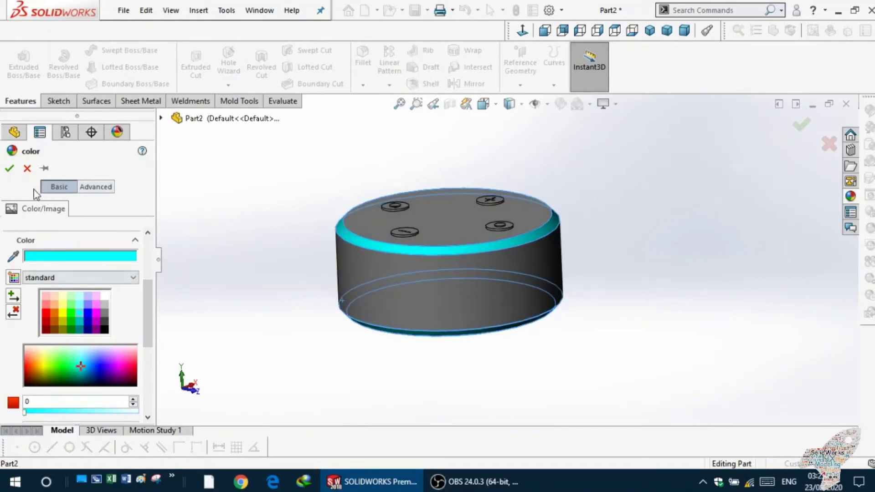
pyautogui.click(10, 168)
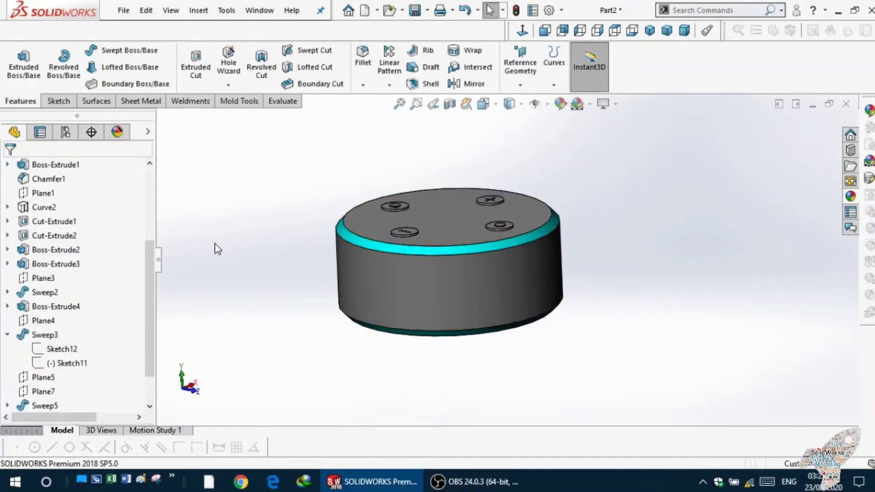
# Apply the white swatch to the body's top face.
pyautogui.moveTo(221, 241); pyautogui.dragTo(201, 275, button='middle')
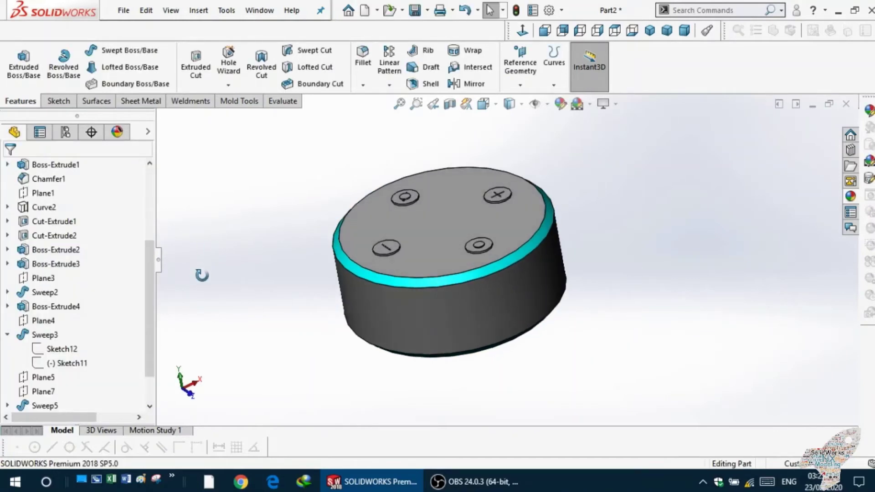
pyautogui.click(365, 222)
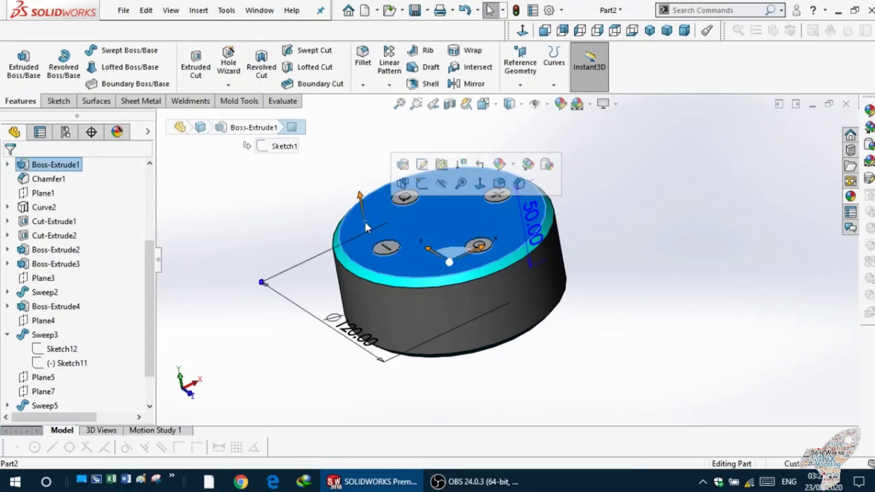
pyautogui.click(557, 106)
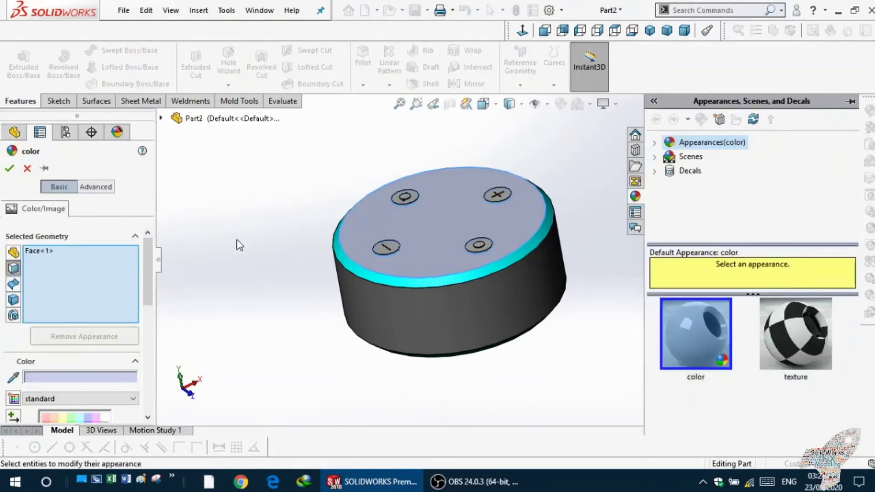
pyautogui.scroll(-3, 157, 331)
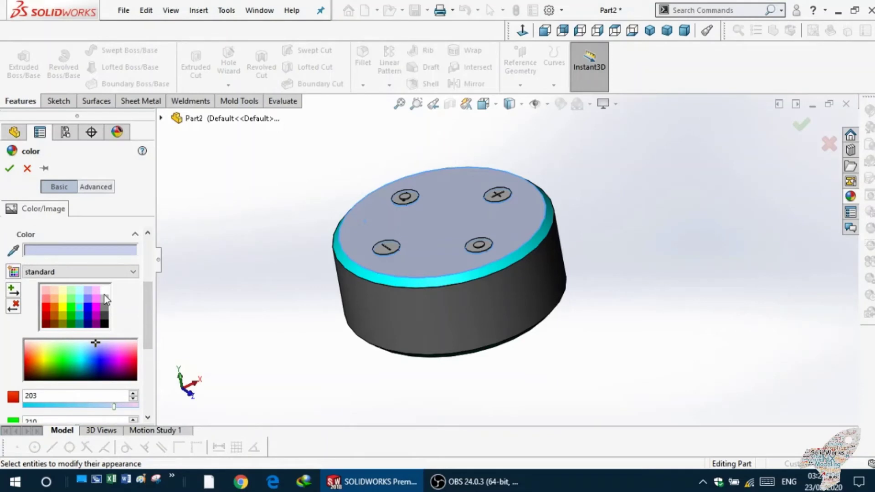
pyautogui.click(105, 290)
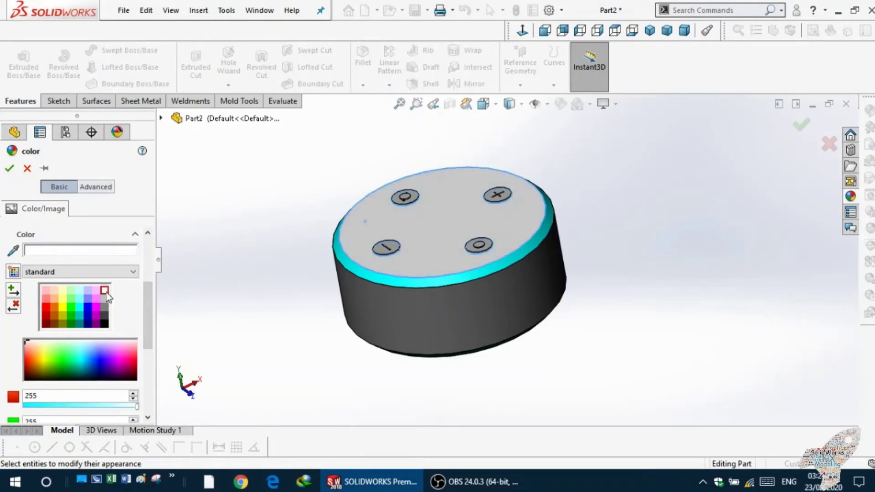
pyautogui.click(9, 169)
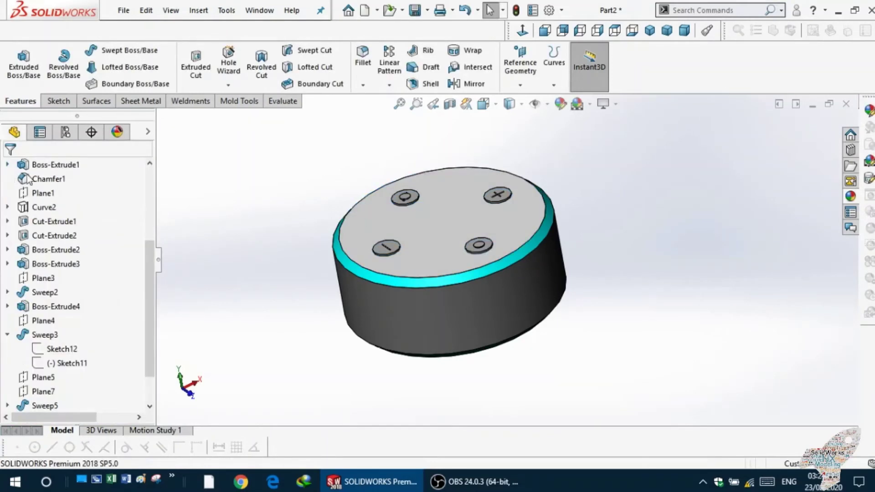
# Select all four top buttons for a colour change.
pyautogui.moveTo(240, 214); pyautogui.dragTo(397, 224, button='middle')
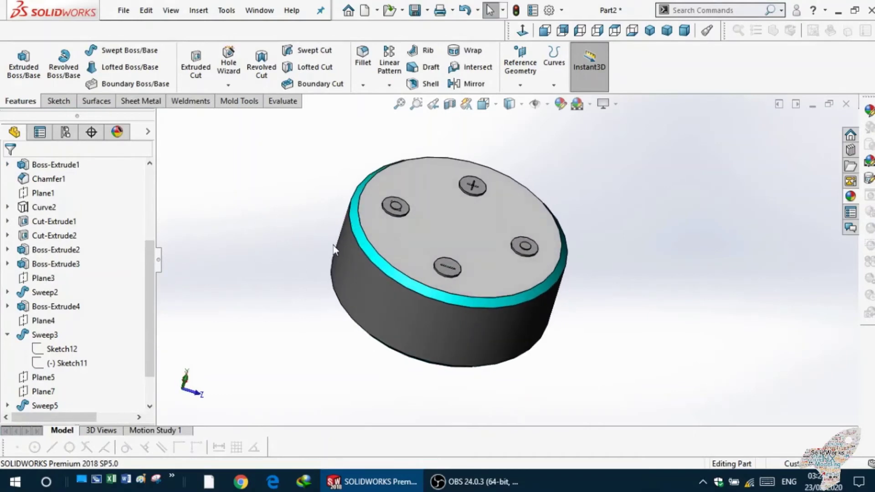
pyautogui.scroll(-5, 410, 225)
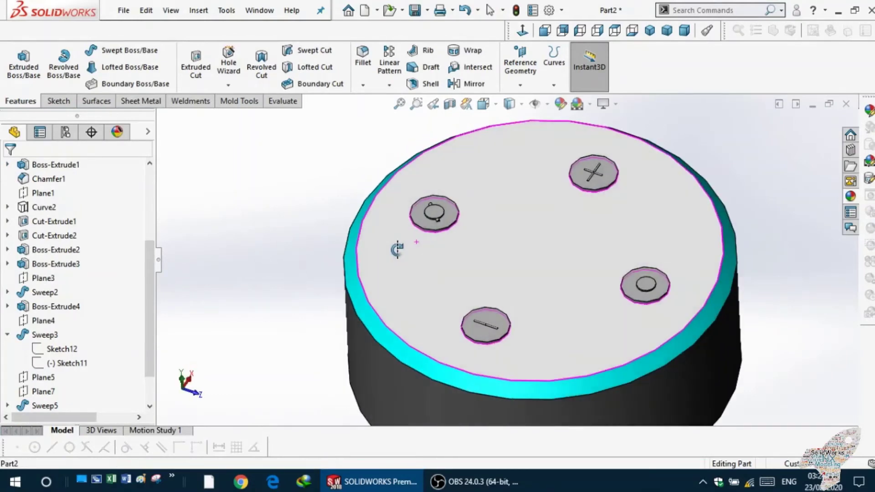
pyautogui.click(423, 225)
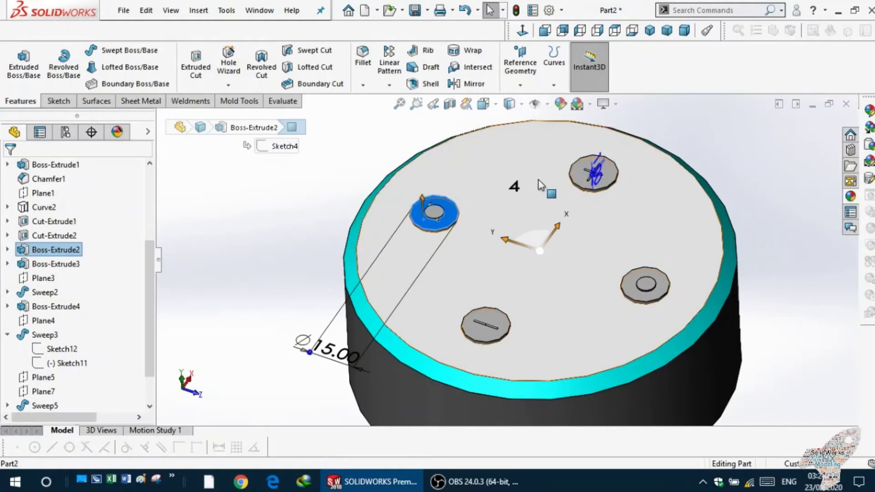
pyautogui.click(559, 108)
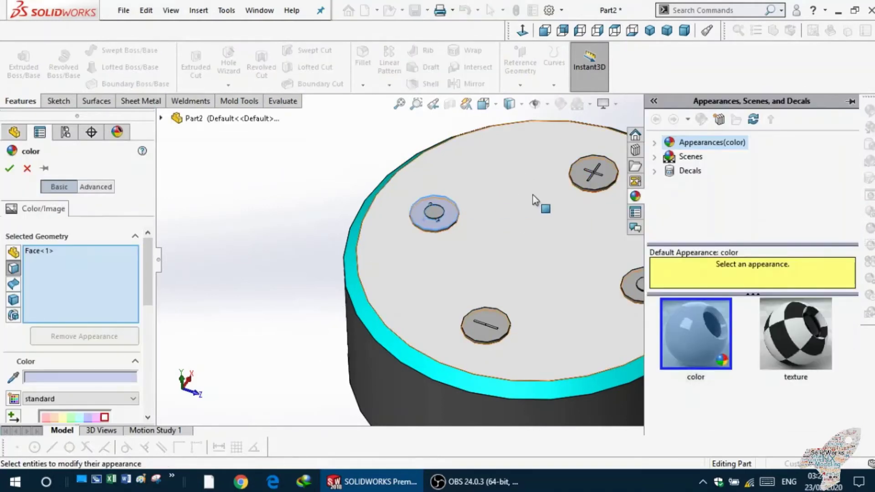
pyautogui.scroll(3, 319, 196)
pyautogui.scroll(-3, 521, 236)
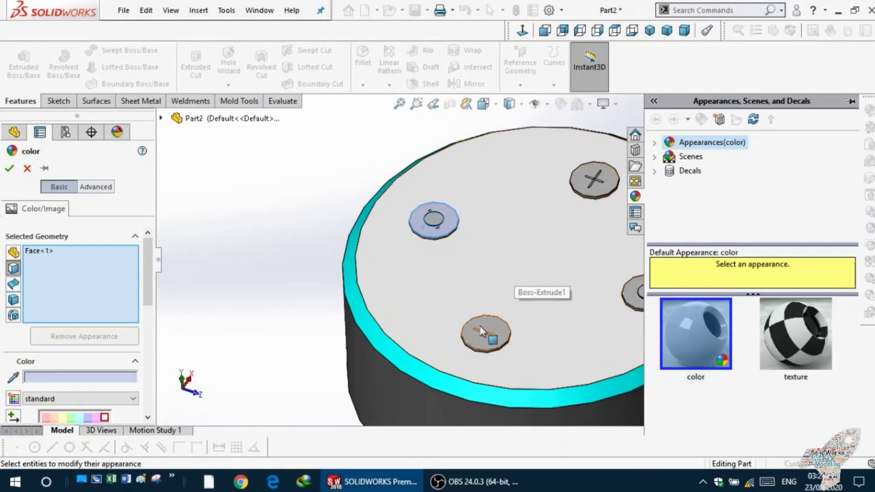
pyautogui.click(468, 336)
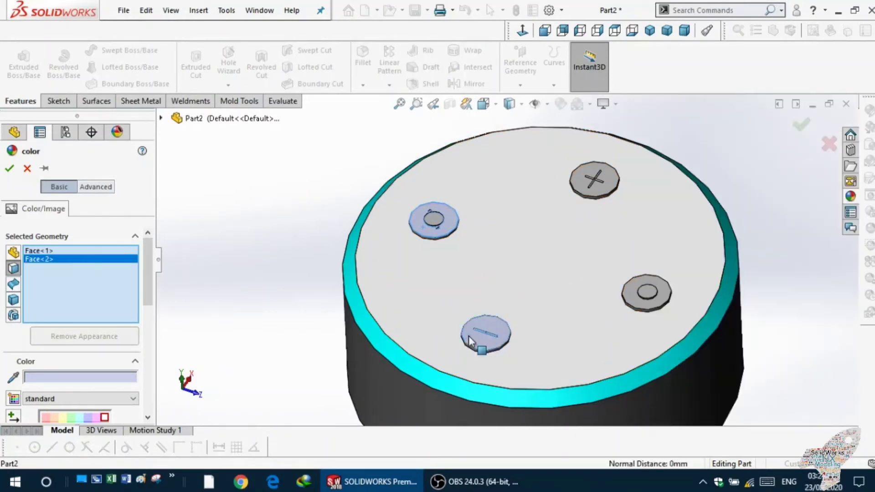
pyautogui.click(642, 311)
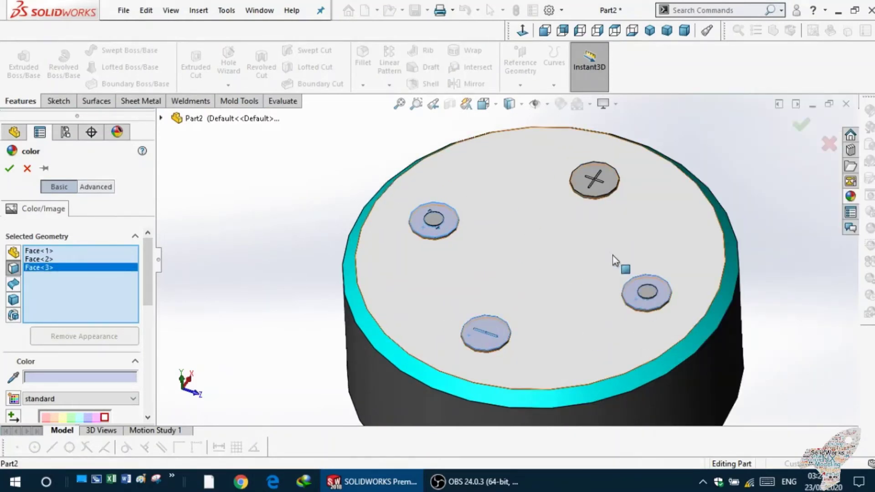
pyautogui.click(604, 195)
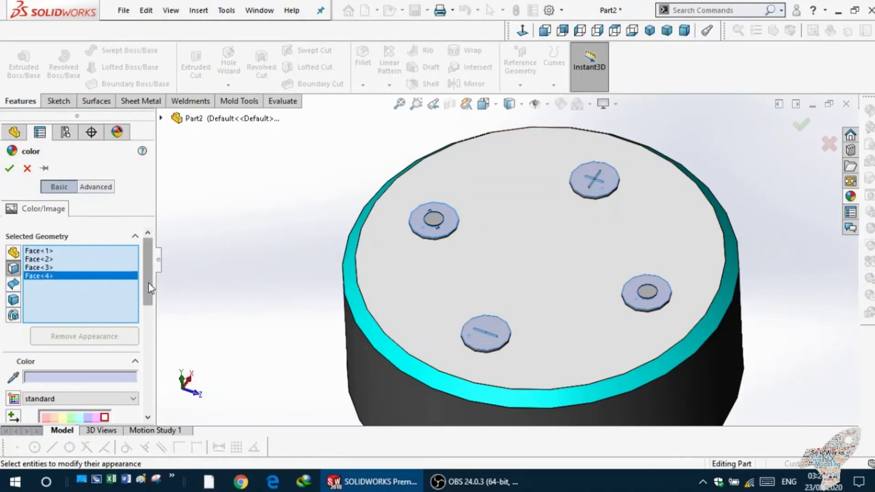
pyautogui.moveTo(148, 283); pyautogui.dragTo(148, 333)
# Try black, red, green, olive and yellow before colouring the buttons light cyan.
pyautogui.click(105, 310)
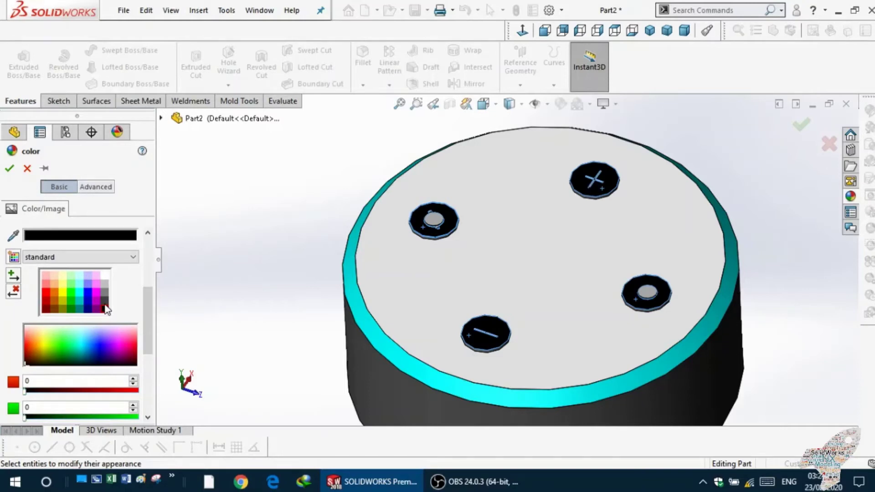
pyautogui.click(48, 288)
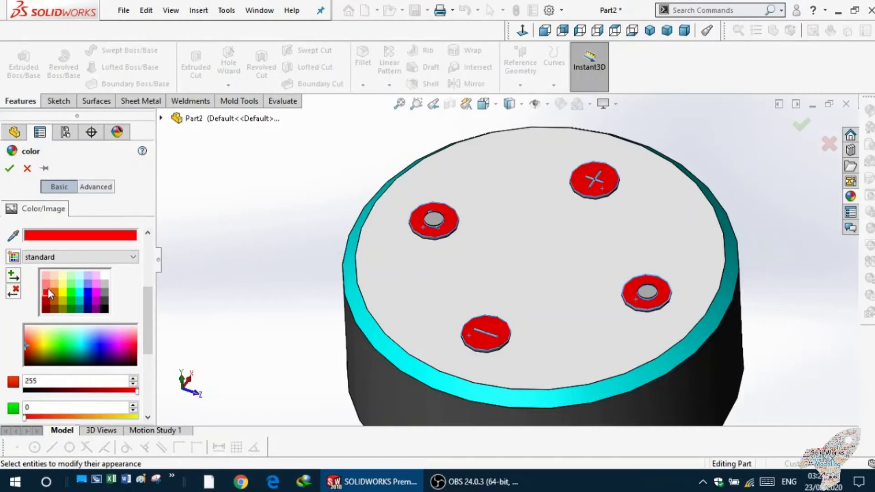
pyautogui.moveTo(250, 275); pyautogui.dragTo(237, 261, button='middle')
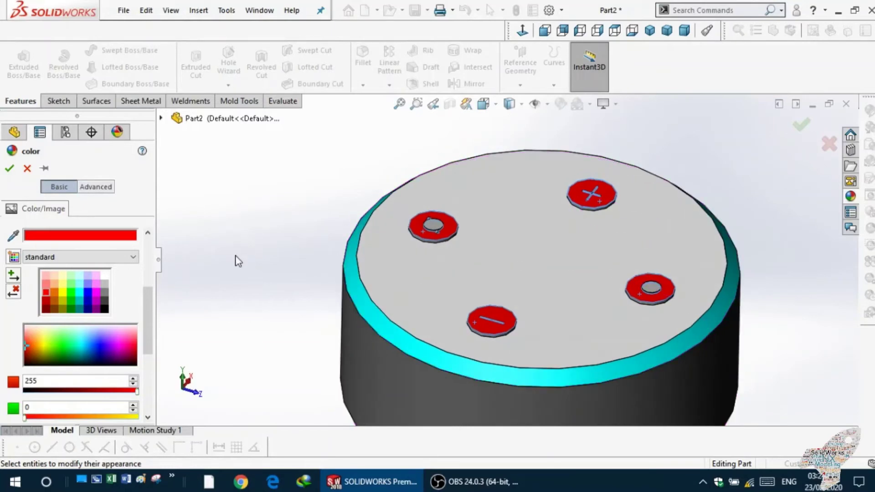
pyautogui.click(73, 301)
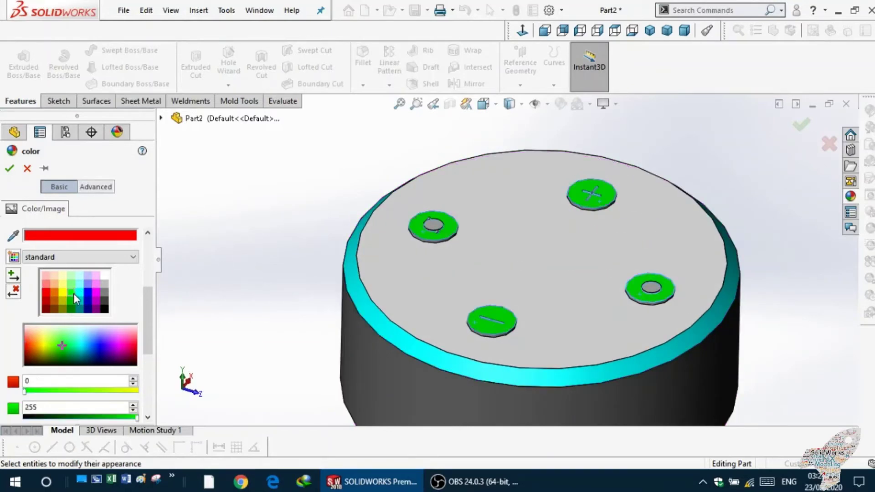
pyautogui.click(61, 300)
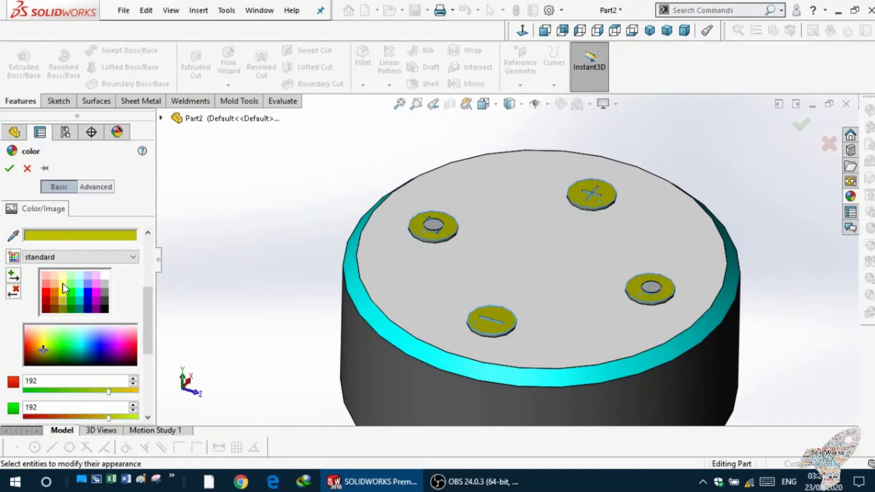
pyautogui.click(62, 283)
pyautogui.click(82, 285)
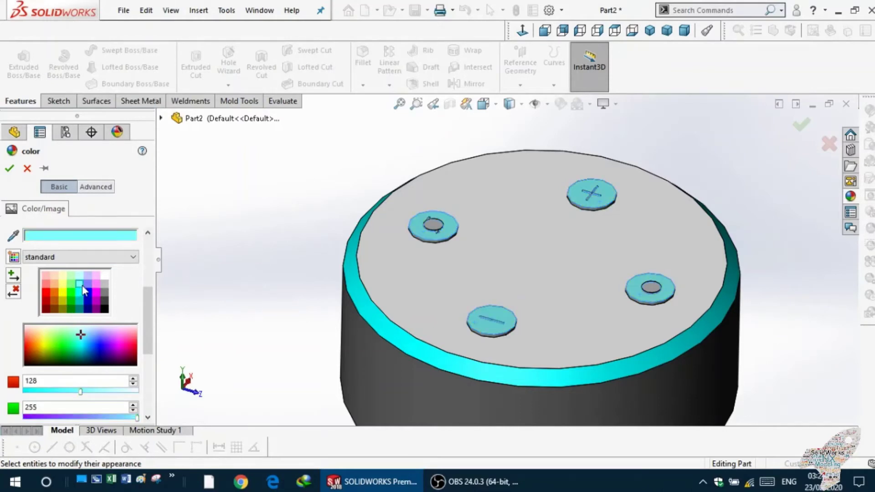
# Inspect the light cyan buttons from several angles, then accept the colour.
pyautogui.moveTo(175, 291)
pyautogui.mouseDown(button='middle')
pyautogui.moveTo(171, 282)
pyautogui.moveTo(319, 273)
pyautogui.mouseUp(button='middle')
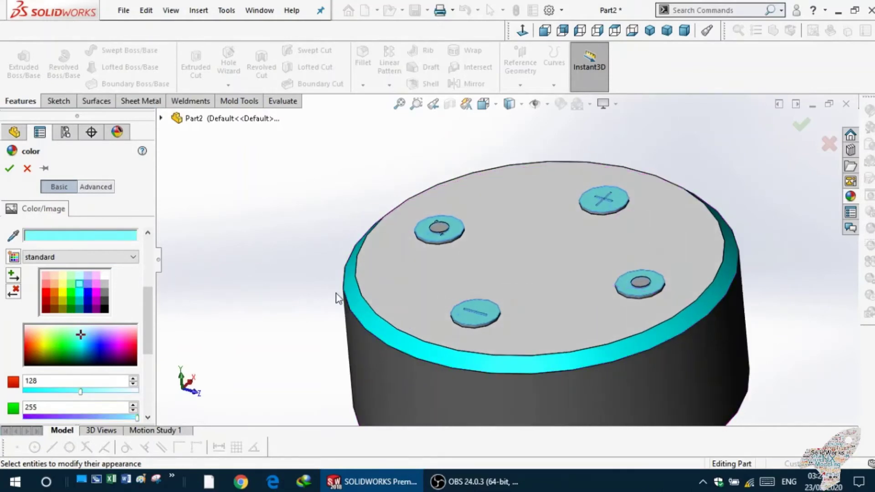
pyautogui.scroll(-3, 471, 267)
pyautogui.scroll(-4, 510, 304)
pyautogui.scroll(-3, 510, 304)
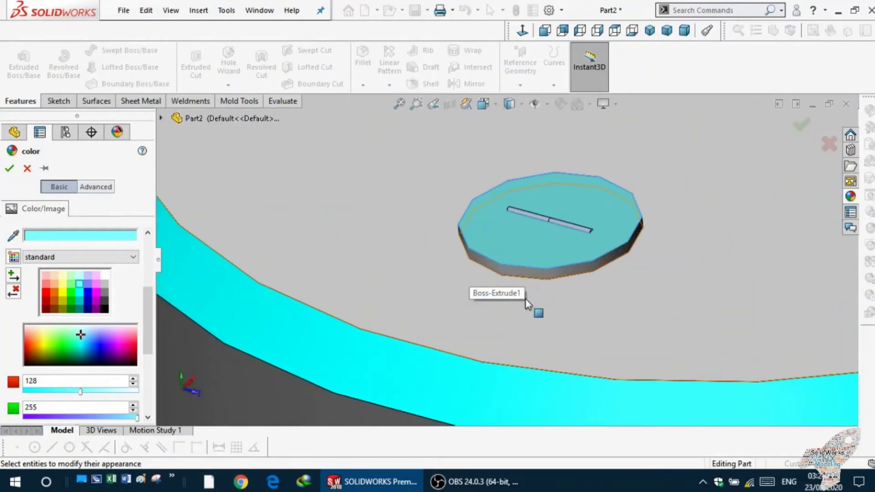
pyautogui.scroll(3, 519, 274)
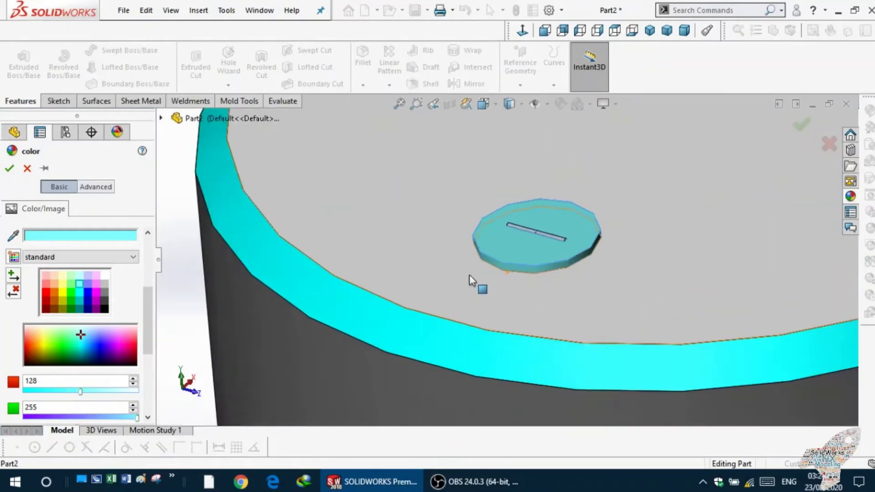
pyautogui.moveTo(469, 281); pyautogui.dragTo(453, 239, button='middle')
pyautogui.scroll(2, 473, 200)
pyautogui.scroll(-3, 471, 196)
pyautogui.scroll(-2, 469, 178)
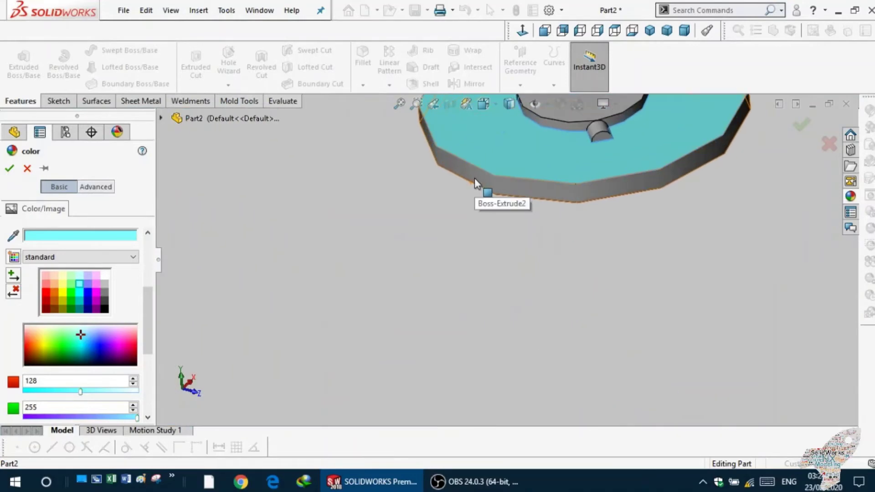
pyautogui.scroll(2, 495, 184)
pyautogui.scroll(2, 524, 182)
pyautogui.scroll(2, 535, 181)
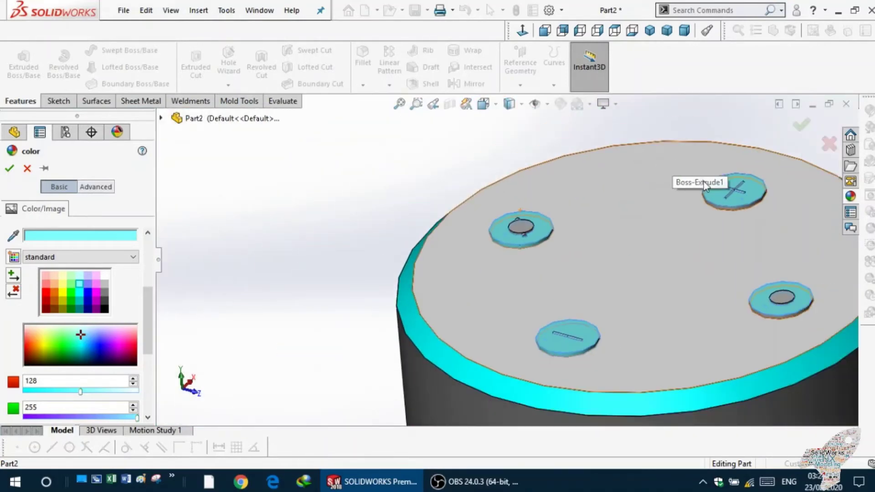
pyautogui.scroll(-4, 703, 181)
pyautogui.scroll(-2, 664, 259)
pyautogui.scroll(1, 639, 274)
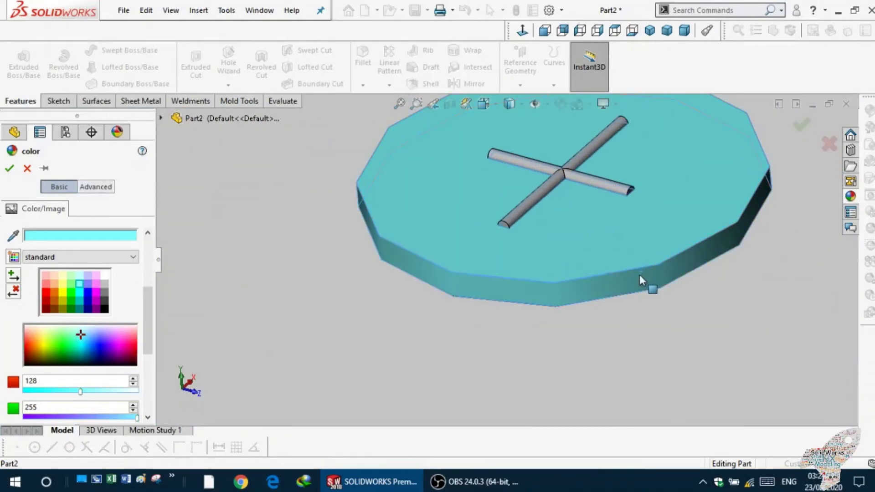
pyautogui.scroll(2, 635, 275)
pyautogui.scroll(2, 635, 275)
pyautogui.scroll(1, 629, 285)
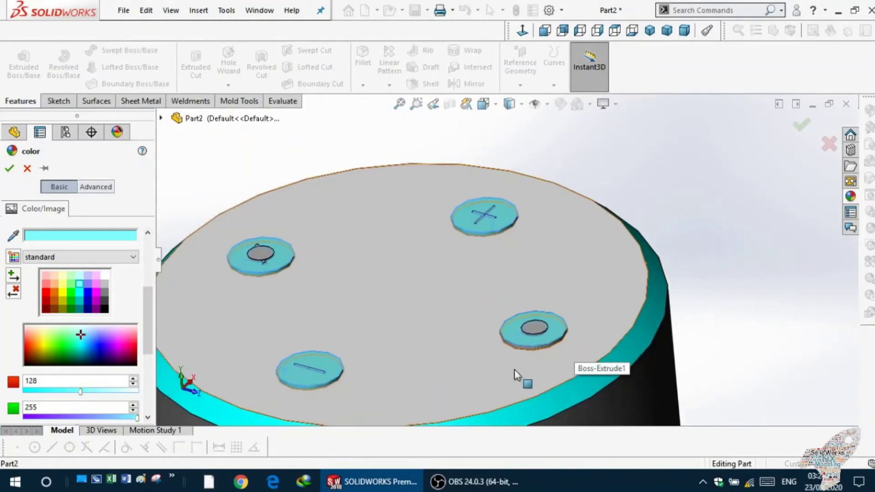
pyautogui.scroll(-3, 533, 346)
pyautogui.scroll(-3, 542, 292)
pyautogui.scroll(1, 508, 253)
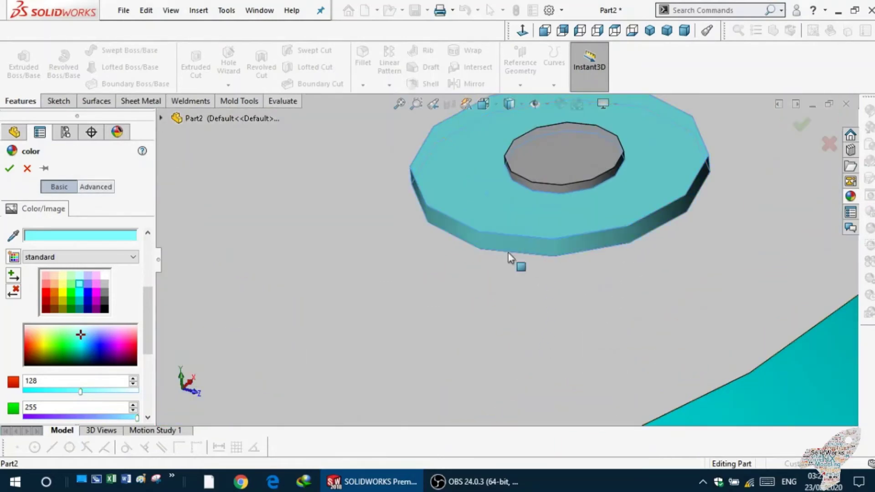
pyautogui.scroll(3, 211, 254)
pyautogui.scroll(2, 173, 254)
pyautogui.scroll(1, 82, 242)
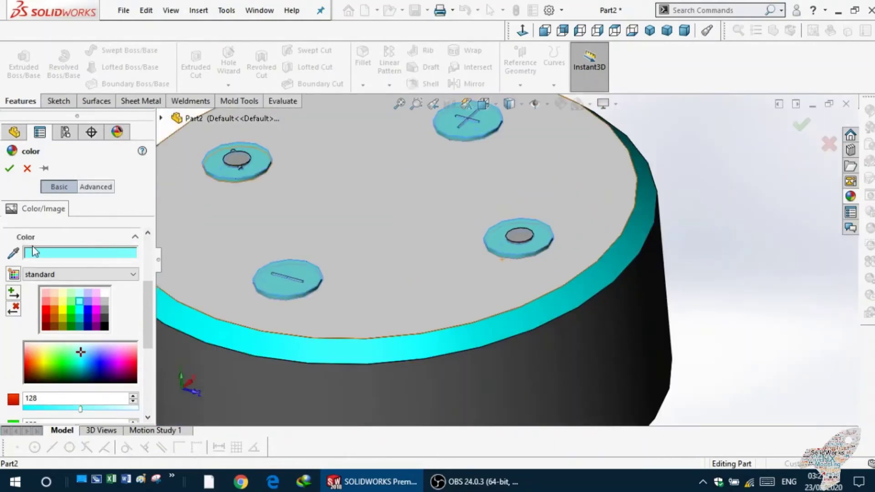
pyautogui.click(7, 172)
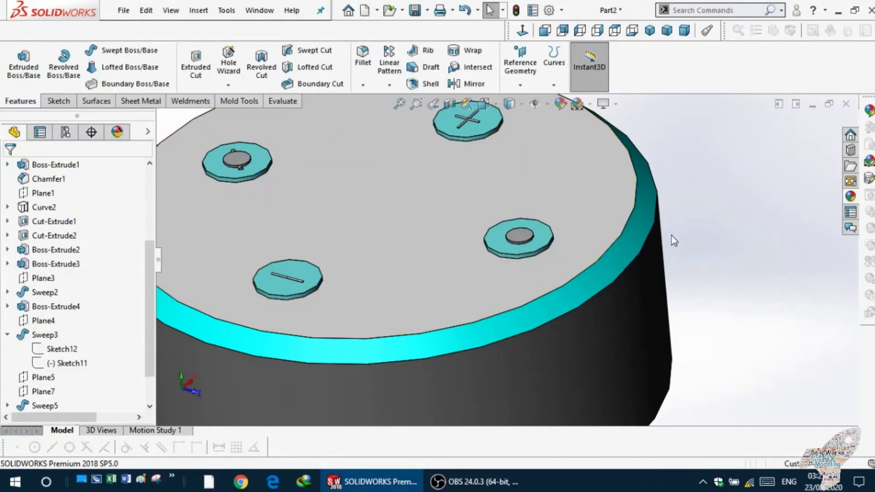
# Make the upper-left button's centre face black.
pyautogui.scroll(3, 691, 227)
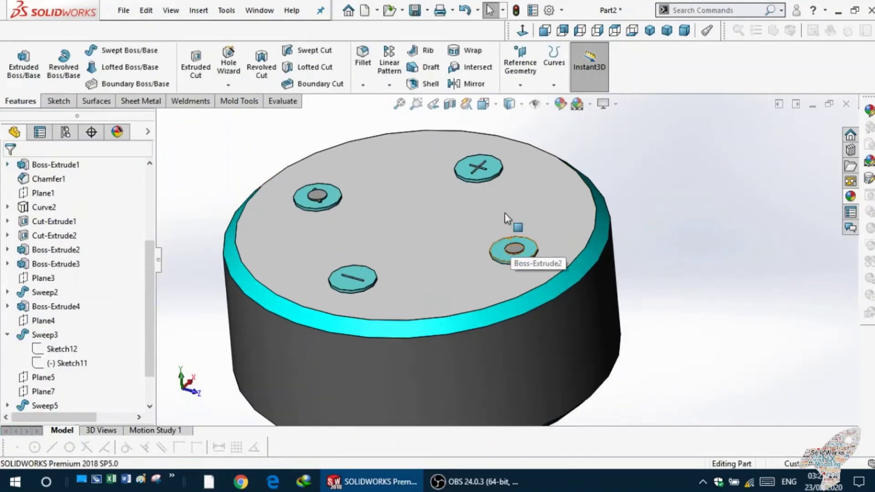
pyautogui.scroll(2, 501, 157)
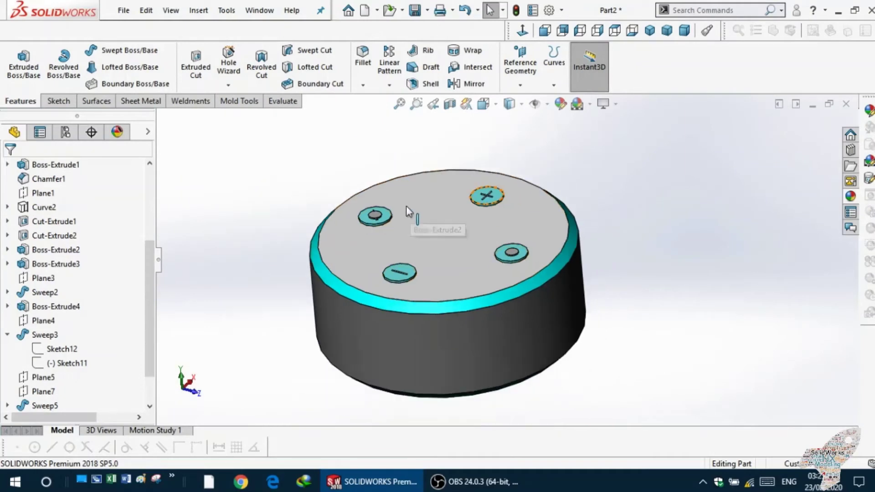
pyautogui.scroll(-3, 406, 208)
pyautogui.click(370, 230)
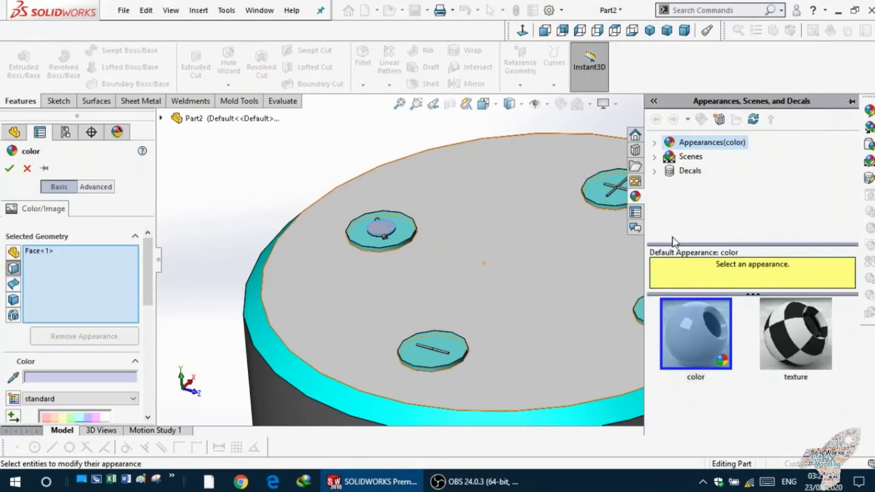
pyautogui.scroll(2, 365, 256)
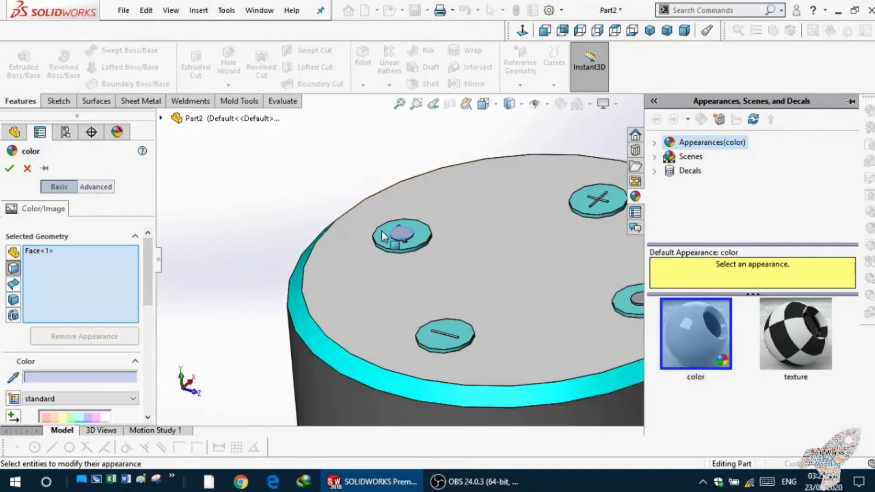
pyautogui.scroll(-3, 405, 234)
pyautogui.scroll(-3, 421, 240)
pyautogui.scroll(-2, 421, 239)
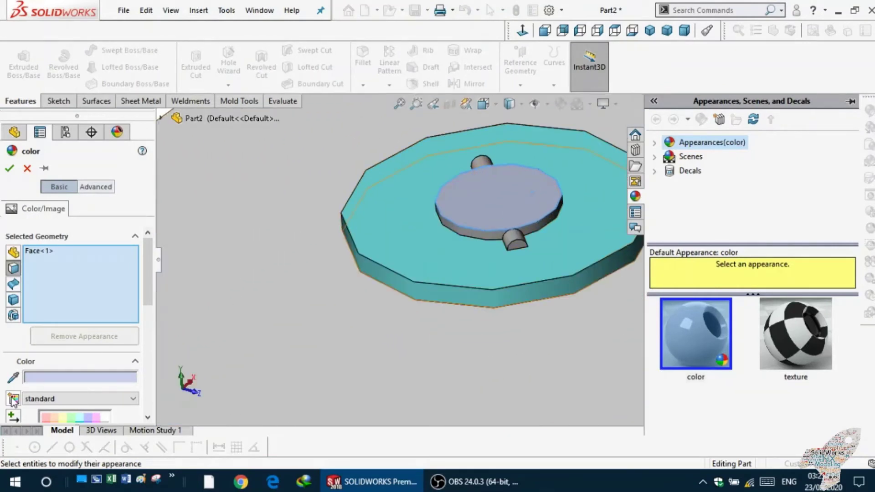
pyautogui.moveTo(152, 286); pyautogui.dragTo(152, 327)
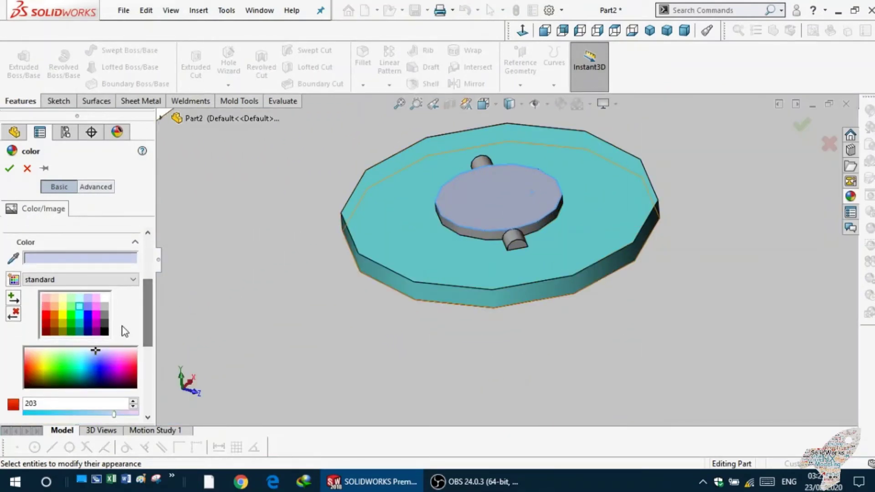
pyautogui.click(105, 333)
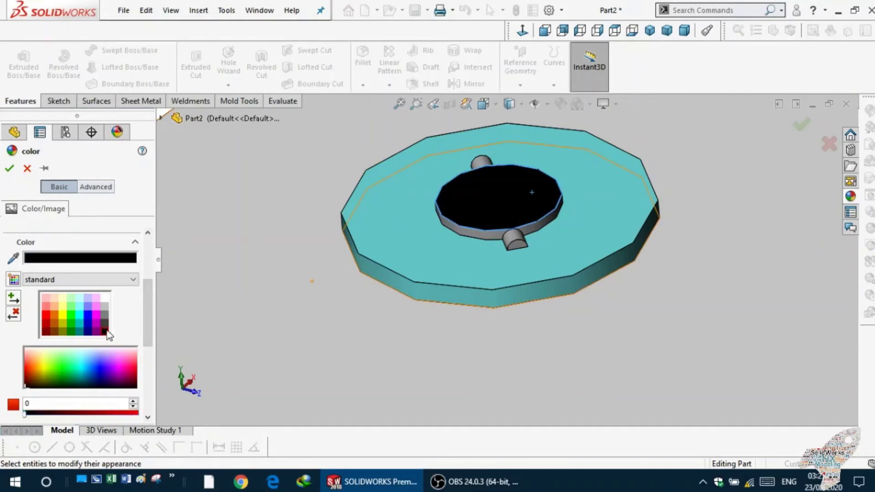
# Add the two small nubs and the hole-rim dome face to the black colouring.
pyautogui.click(465, 228)
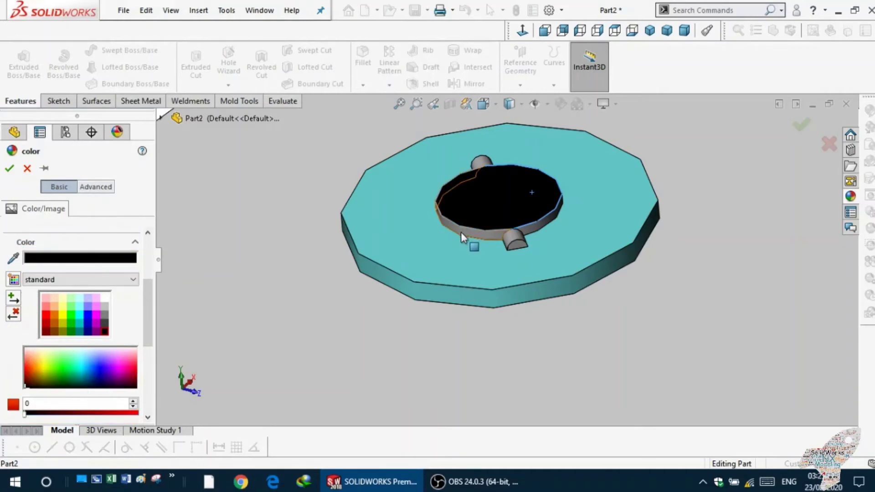
pyautogui.click(507, 236)
pyautogui.click(515, 243)
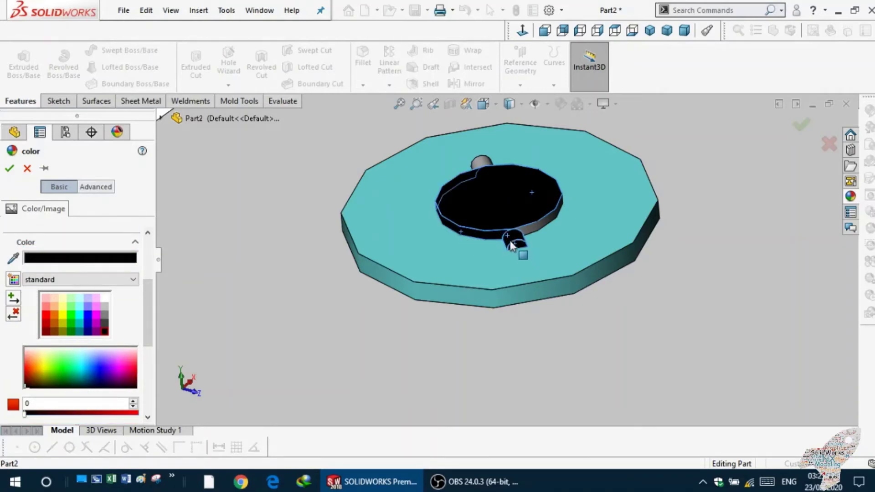
pyautogui.click(479, 165)
pyautogui.scroll(3, 467, 194)
pyautogui.scroll(3, 580, 230)
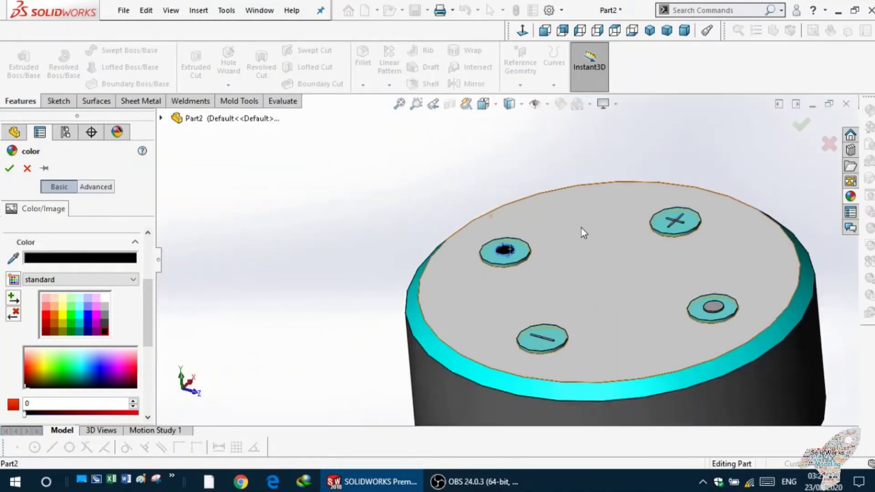
pyautogui.scroll(1, 527, 295)
pyautogui.scroll(-3, 522, 317)
pyautogui.scroll(-3, 523, 318)
# Colour both halves of the slot bar and the holed button's recessed face black.
pyautogui.scroll(-2, 523, 319)
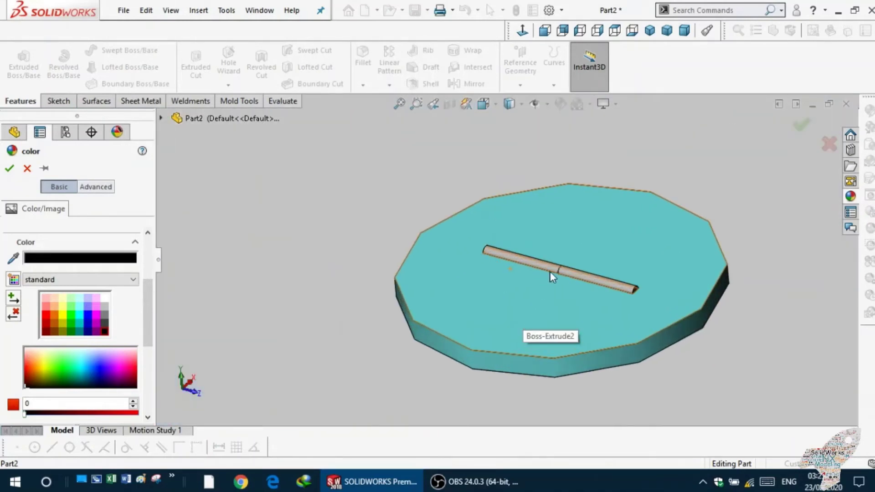
pyautogui.click(551, 267)
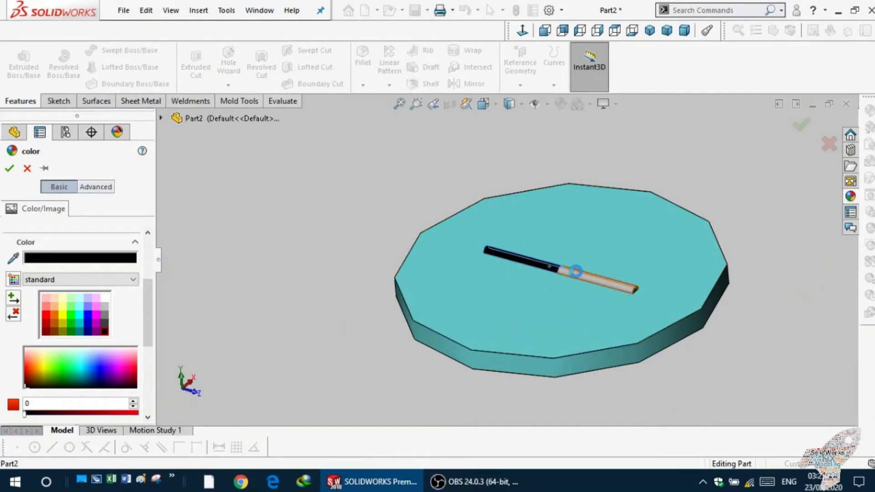
pyautogui.click(574, 272)
pyautogui.scroll(-2, 642, 289)
pyautogui.scroll(-2, 639, 288)
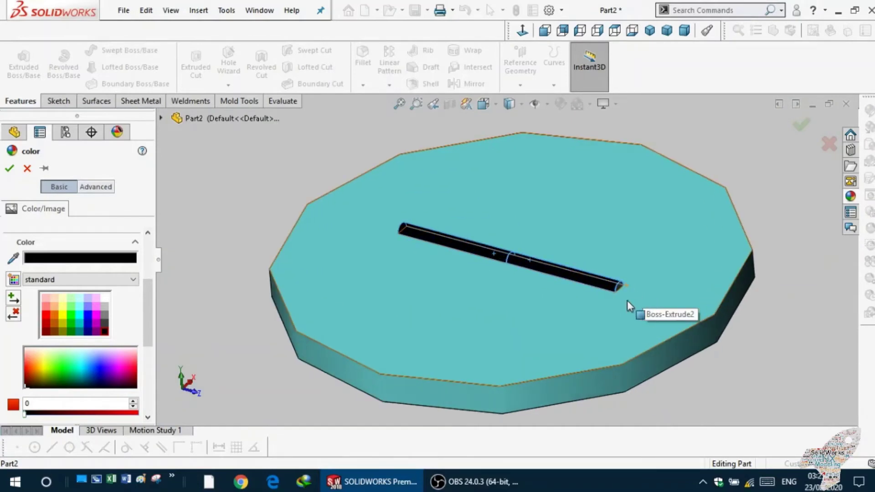
pyautogui.scroll(-5, 626, 300)
pyautogui.scroll(1, 543, 230)
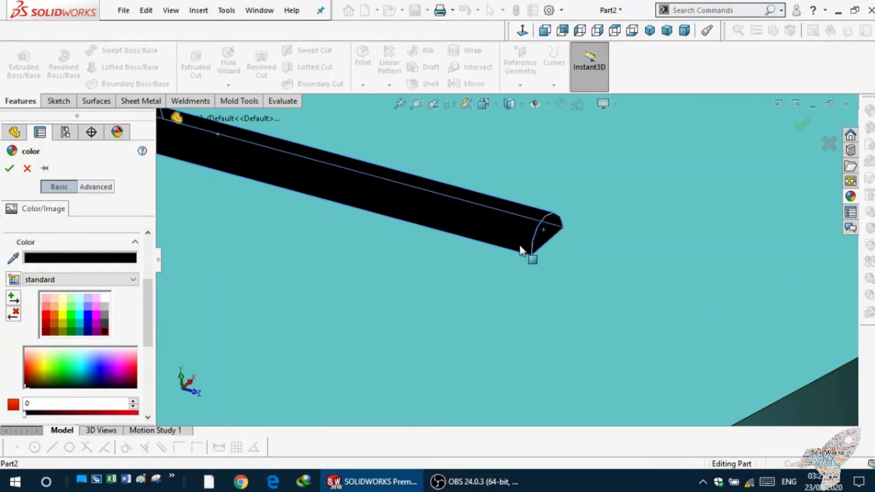
pyautogui.scroll(3, 444, 241)
pyautogui.scroll(3, 360, 231)
pyautogui.scroll(2, 347, 225)
pyautogui.moveTo(343, 223)
pyautogui.mouseDown(button='middle')
pyautogui.moveTo(402, 203)
pyautogui.moveTo(319, 215)
pyautogui.mouseUp(button='middle')
pyautogui.scroll(-3, 414, 231)
pyautogui.scroll(-3, 414, 232)
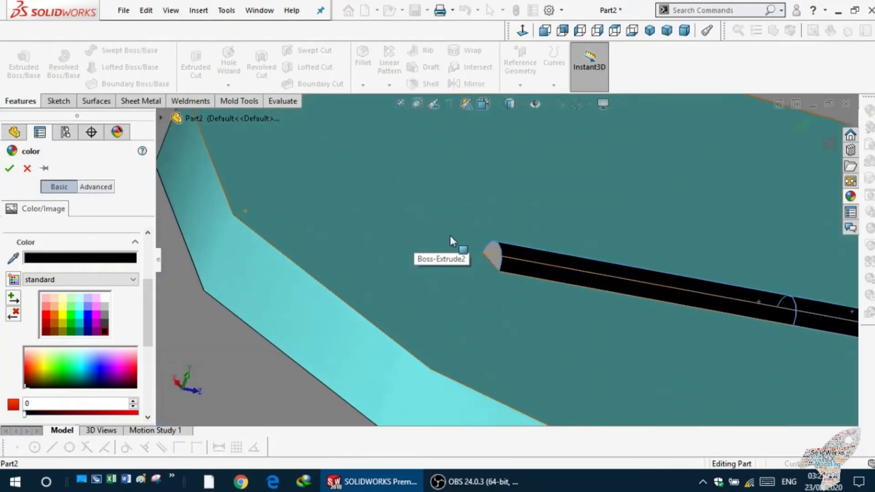
pyautogui.scroll(-2, 450, 235)
pyautogui.scroll(3, 497, 241)
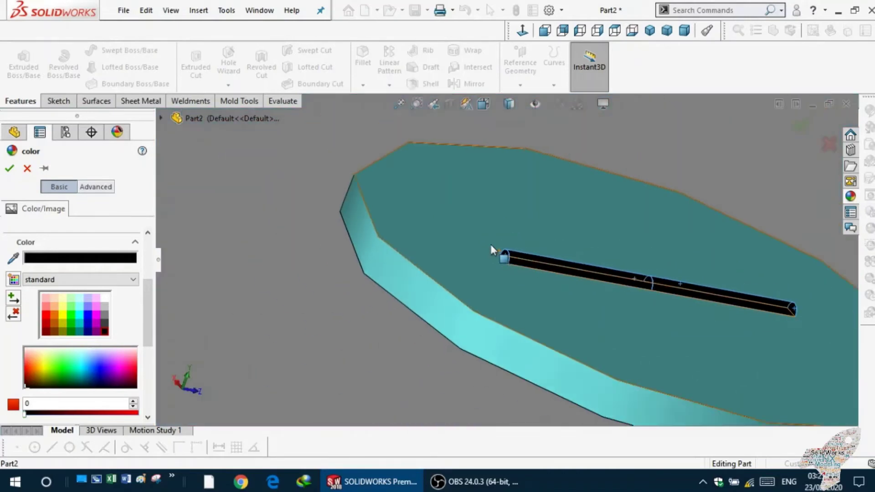
pyautogui.scroll(2, 490, 244)
pyautogui.scroll(-3, 521, 234)
pyautogui.scroll(-1, 592, 222)
pyautogui.scroll(-2, 639, 200)
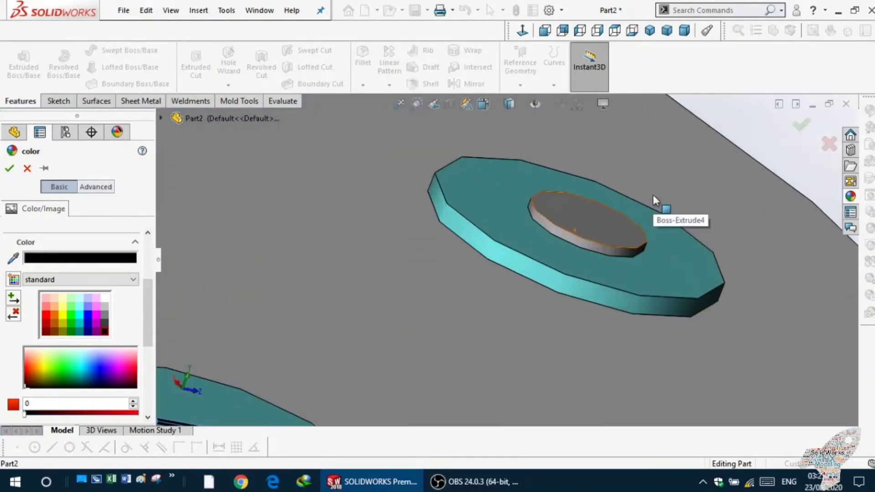
pyautogui.scroll(-2, 652, 195)
pyautogui.click(568, 202)
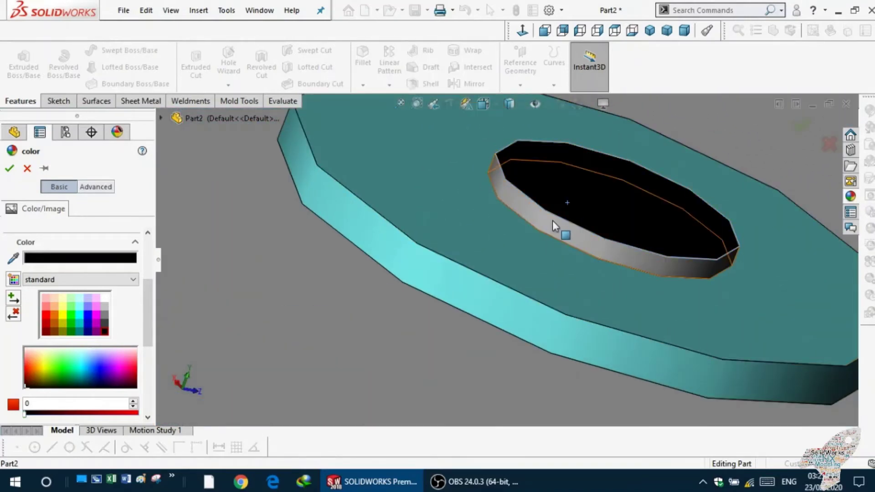
# Colour the left, upper, lower and right arms of the cross black.
pyautogui.scroll(2, 549, 221)
pyautogui.scroll(2, 538, 224)
pyautogui.scroll(2, 479, 205)
pyautogui.scroll(1, 365, 194)
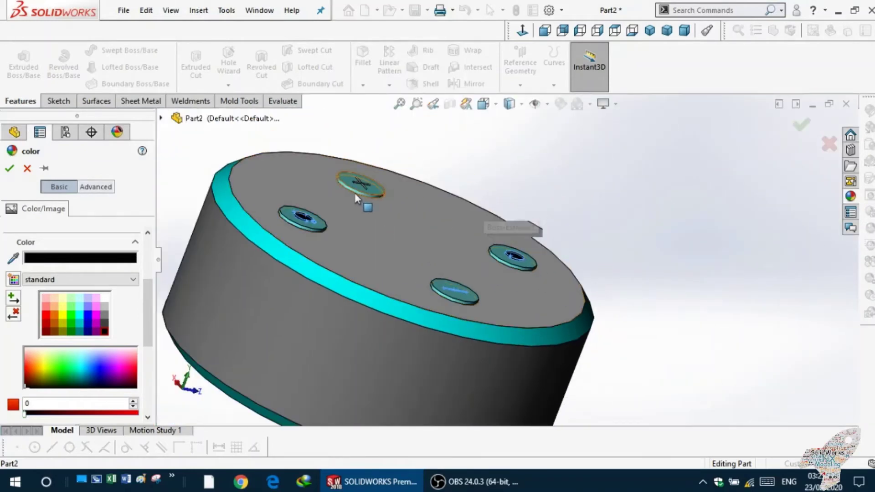
pyautogui.scroll(-3, 383, 182)
pyautogui.scroll(-3, 385, 179)
pyautogui.scroll(-2, 423, 195)
pyautogui.scroll(-2, 501, 273)
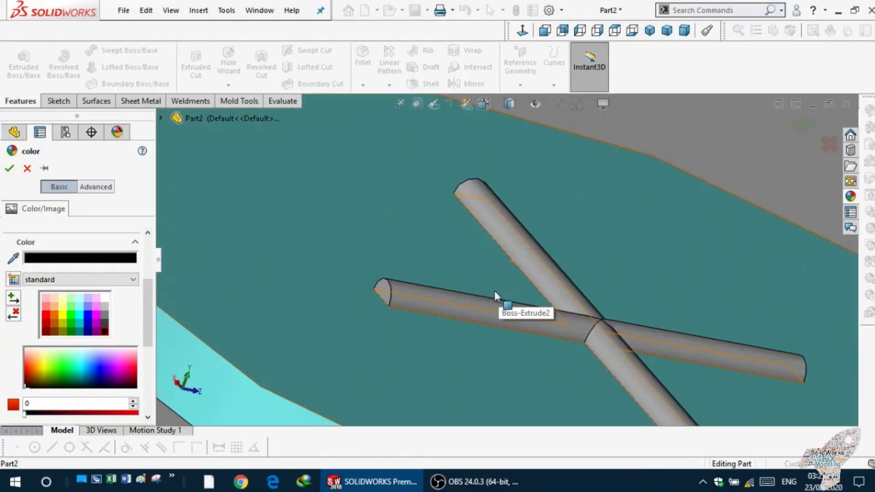
pyautogui.scroll(-1, 483, 298)
pyautogui.click(456, 303)
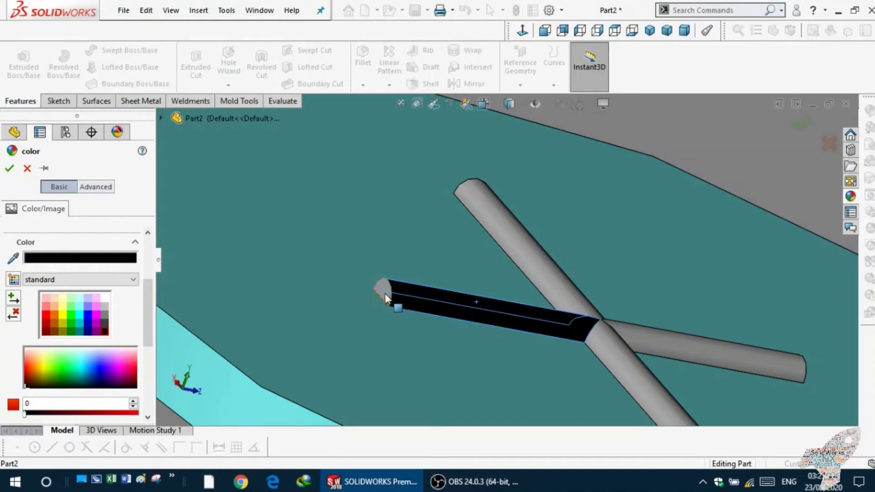
pyautogui.click(518, 243)
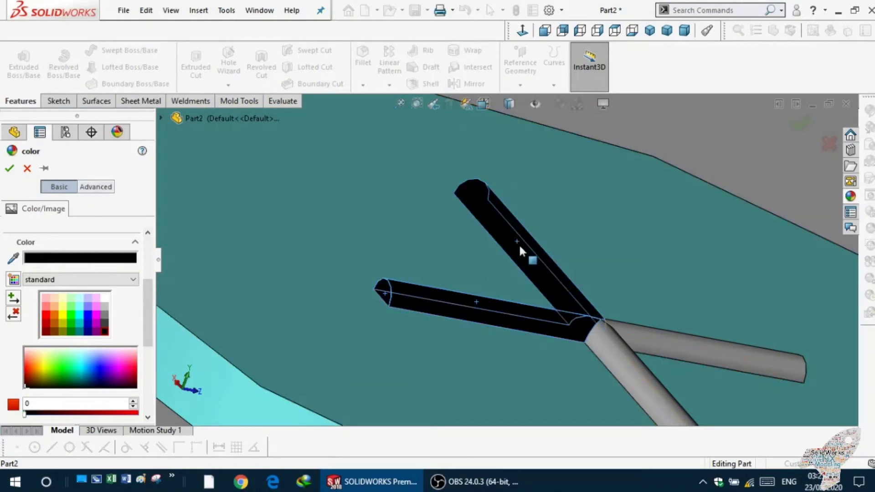
pyautogui.click(605, 332)
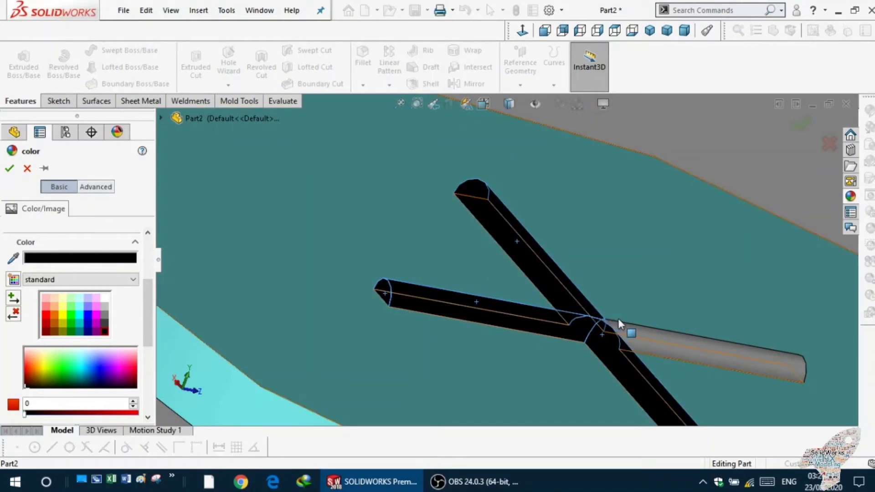
pyautogui.click(637, 332)
# Blacken the remaining grey end of the slot and apply the black colour changes.
pyautogui.scroll(3, 649, 344)
pyautogui.scroll(2, 564, 342)
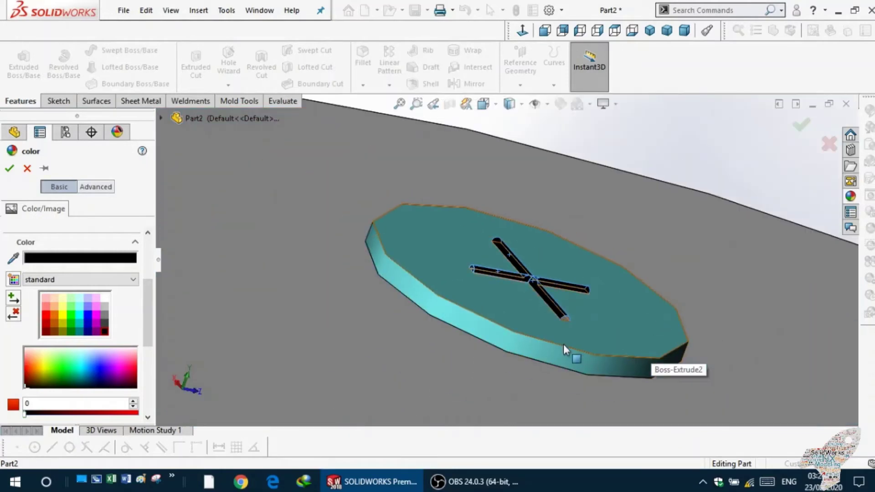
pyautogui.scroll(2, 569, 335)
pyautogui.scroll(-3, 579, 320)
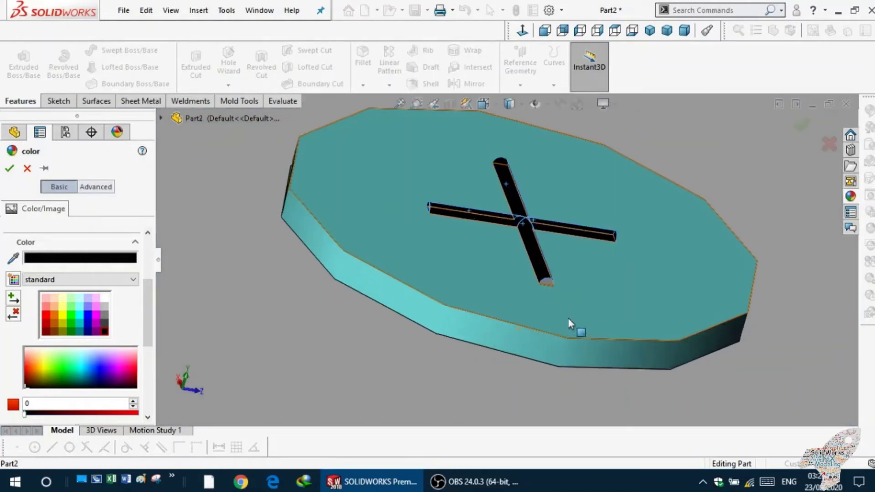
pyautogui.scroll(-3, 560, 314)
pyautogui.scroll(-2, 531, 269)
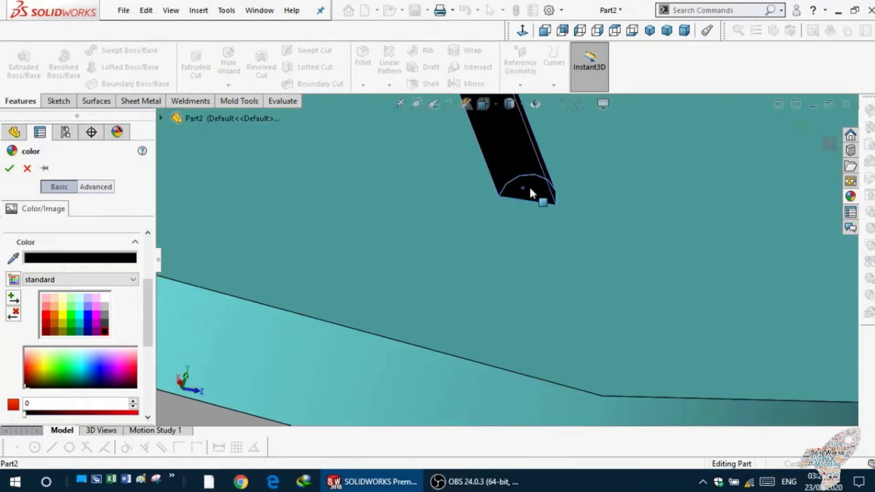
pyautogui.scroll(5, 529, 188)
pyautogui.moveTo(566, 217)
pyautogui.mouseDown(button='middle')
pyautogui.moveTo(475, 196)
pyautogui.moveTo(524, 197)
pyautogui.moveTo(523, 211)
pyautogui.mouseUp(button='middle')
pyautogui.scroll(-3, 523, 210)
pyautogui.scroll(-3, 519, 211)
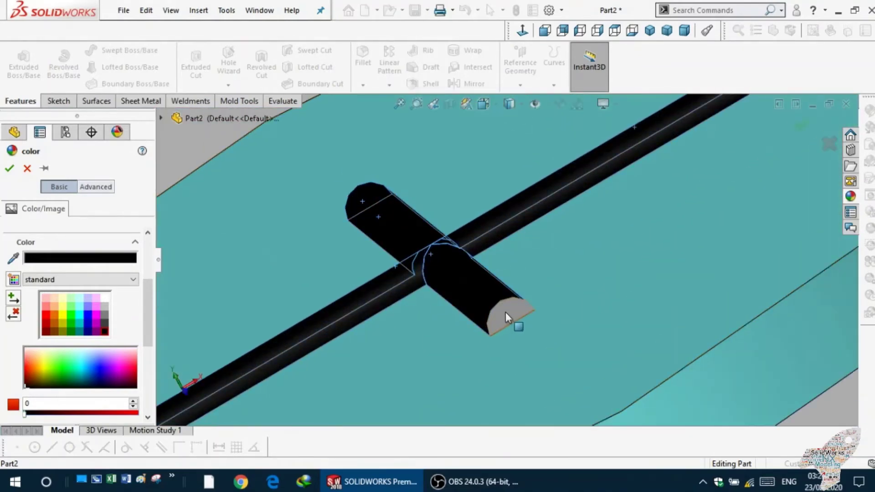
pyautogui.scroll(2, 524, 305)
pyautogui.scroll(4, 597, 237)
pyautogui.moveTo(603, 241)
pyautogui.mouseDown(button='middle')
pyautogui.moveTo(563, 272)
pyautogui.moveTo(719, 175)
pyautogui.moveTo(701, 157)
pyautogui.mouseUp(button='middle')
pyautogui.scroll(-3, 701, 156)
pyautogui.scroll(-3, 582, 159)
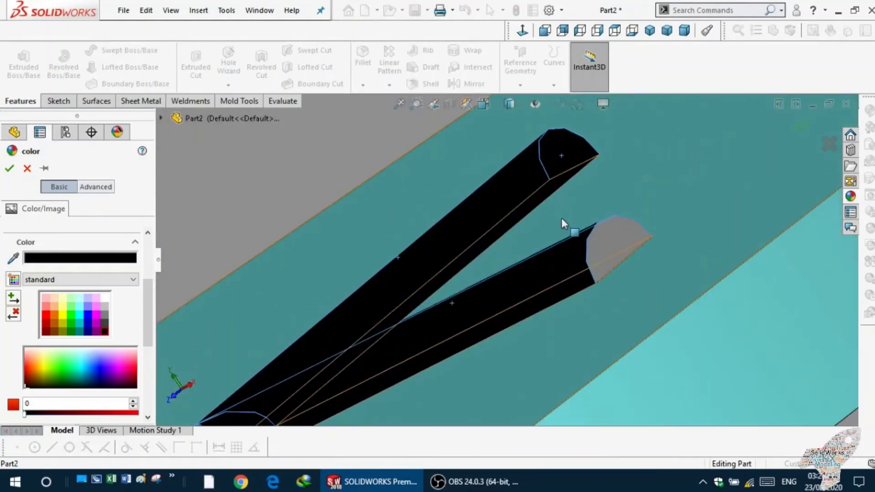
pyautogui.scroll(3, 587, 248)
pyautogui.scroll(2, 495, 269)
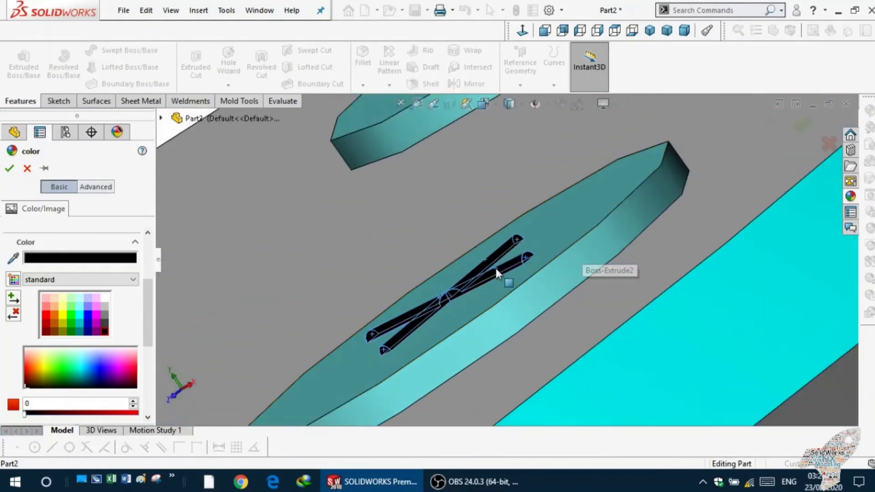
pyautogui.scroll(3, 496, 269)
pyautogui.scroll(1, 524, 269)
pyautogui.scroll(2, 544, 267)
pyautogui.scroll(3, 527, 265)
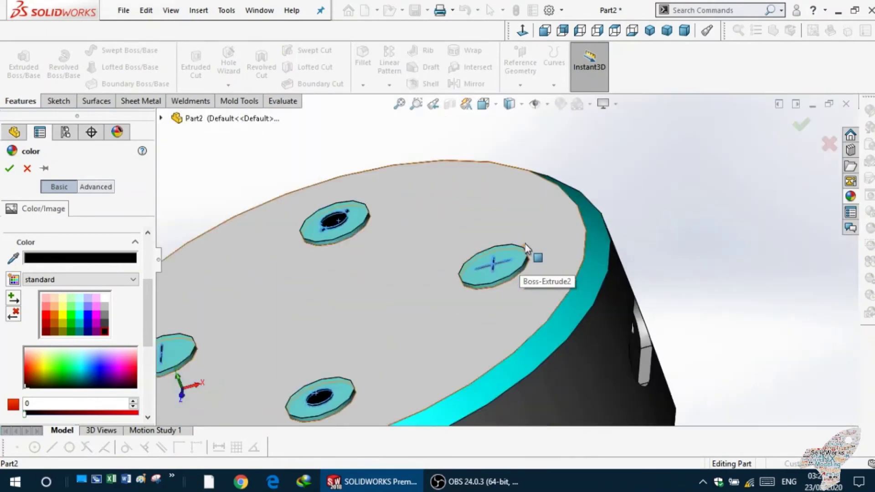
pyautogui.scroll(3, 478, 223)
pyautogui.moveTo(406, 233)
pyautogui.mouseDown(button='middle')
pyautogui.moveTo(385, 226)
pyautogui.moveTo(410, 234)
pyautogui.mouseUp(button='middle')
pyautogui.scroll(-1, 392, 316)
pyautogui.scroll(-1, 363, 373)
pyautogui.scroll(-5, 408, 312)
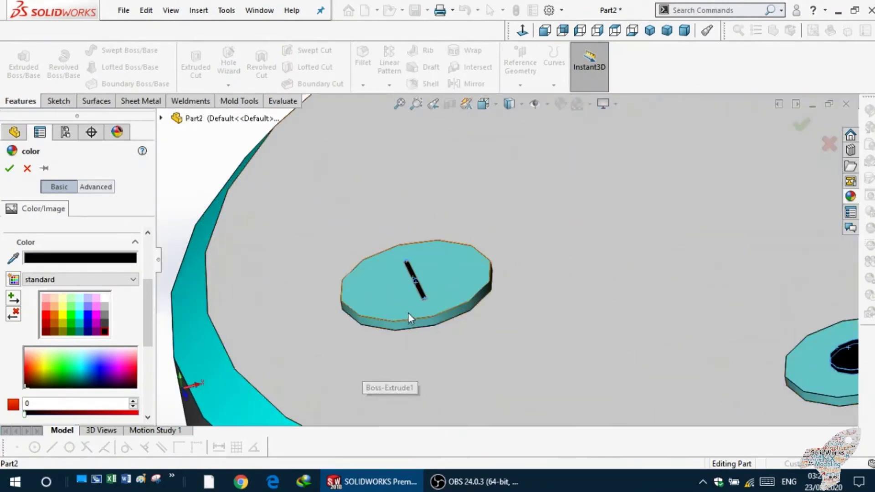
pyautogui.scroll(-3, 437, 310)
pyautogui.scroll(-3, 467, 299)
pyautogui.scroll(5, 472, 294)
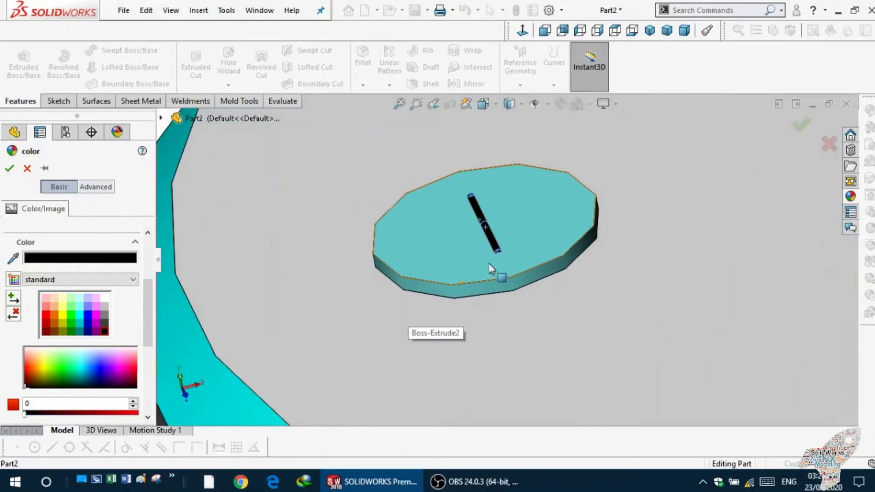
pyautogui.scroll(-1, 487, 255)
pyautogui.scroll(-3, 459, 240)
pyautogui.scroll(-3, 501, 238)
pyautogui.scroll(2, 592, 226)
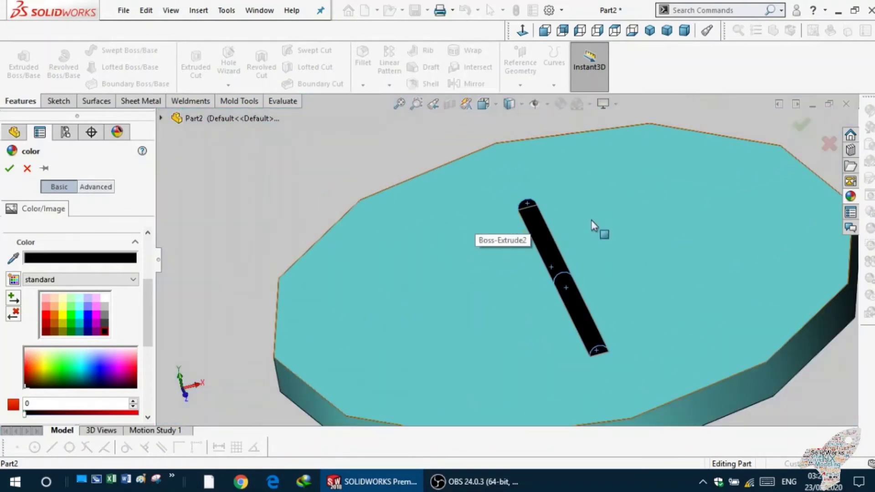
pyautogui.scroll(3, 585, 226)
pyautogui.scroll(3, 656, 151)
pyautogui.scroll(-4, 656, 150)
pyautogui.scroll(-2, 592, 173)
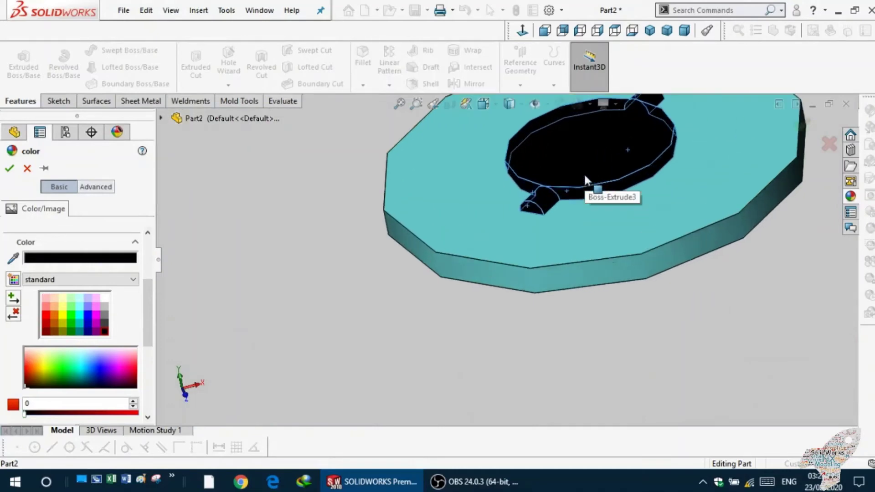
pyautogui.scroll(-2, 578, 191)
pyautogui.scroll(4, 578, 195)
pyautogui.moveTo(578, 195)
pyautogui.mouseDown(button='middle')
pyautogui.moveTo(514, 226)
pyautogui.moveTo(581, 188)
pyautogui.mouseUp(button='middle')
pyautogui.scroll(2, 610, 164)
pyautogui.scroll(-4, 592, 168)
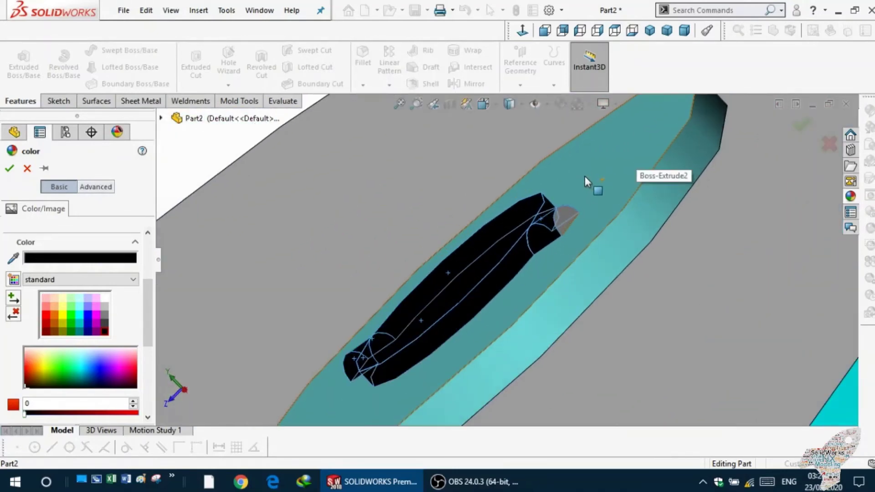
pyautogui.scroll(-3, 568, 215)
pyautogui.click(570, 242)
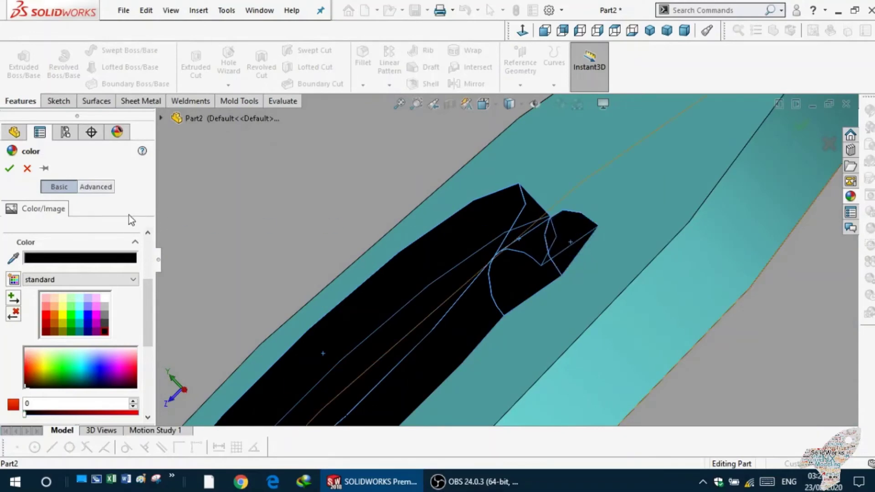
pyautogui.click(10, 170)
# Make the speaker's domed bottom face black and apply the colour.
pyautogui.scroll(3, 354, 220)
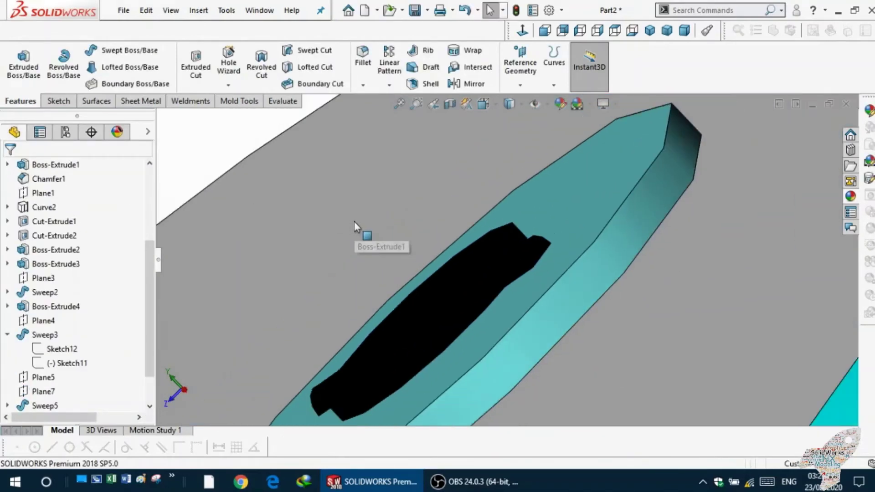
pyautogui.scroll(3, 353, 221)
pyautogui.scroll(2, 450, 255)
pyautogui.scroll(2, 446, 262)
pyautogui.moveTo(469, 256); pyautogui.dragTo(516, 221, button='middle')
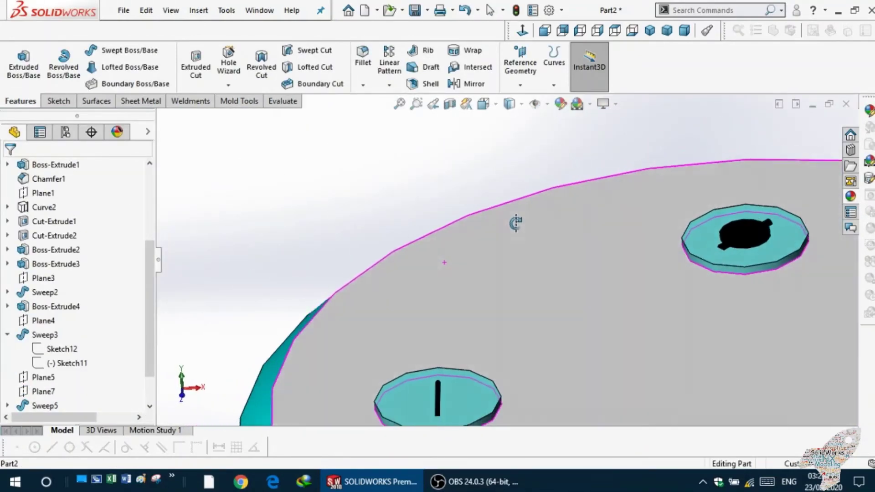
pyautogui.scroll(2, 524, 200)
pyautogui.scroll(2, 594, 248)
pyautogui.scroll(-2, 594, 249)
pyautogui.scroll(-3, 540, 310)
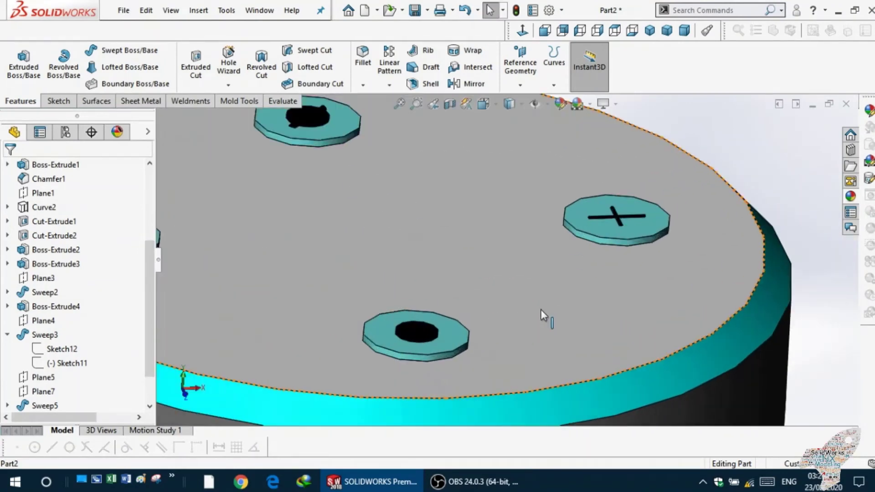
pyautogui.scroll(-2, 445, 343)
pyautogui.moveTo(445, 343)
pyautogui.mouseDown(button='middle')
pyautogui.moveTo(454, 311)
pyautogui.moveTo(445, 323)
pyautogui.mouseUp(button='middle')
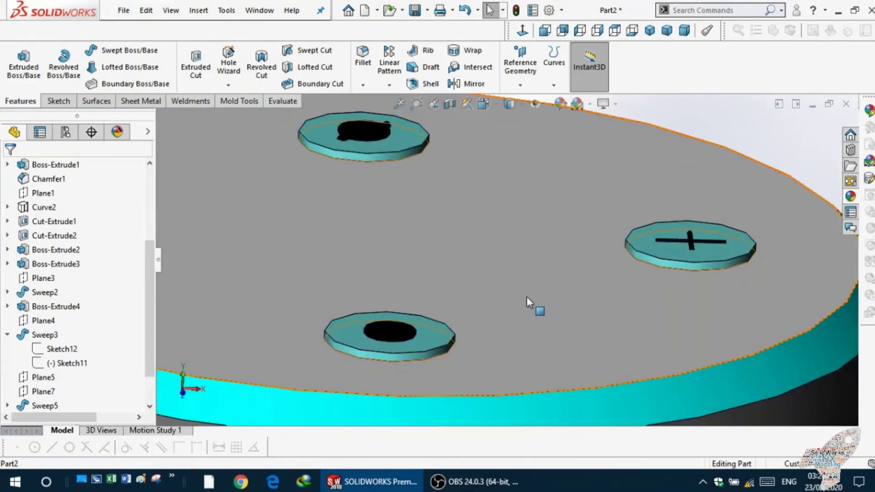
pyautogui.scroll(3, 530, 297)
pyautogui.scroll(2, 531, 297)
pyautogui.moveTo(411, 400); pyautogui.dragTo(408, 229, button='middle')
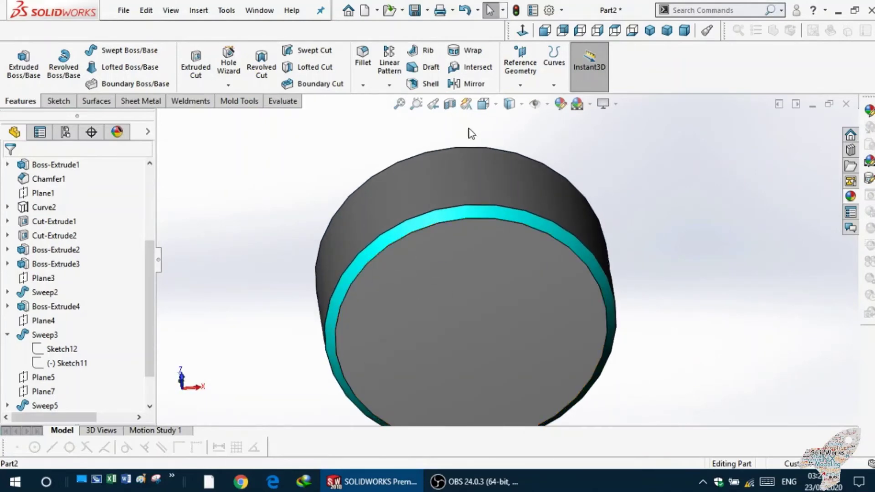
pyautogui.click(562, 105)
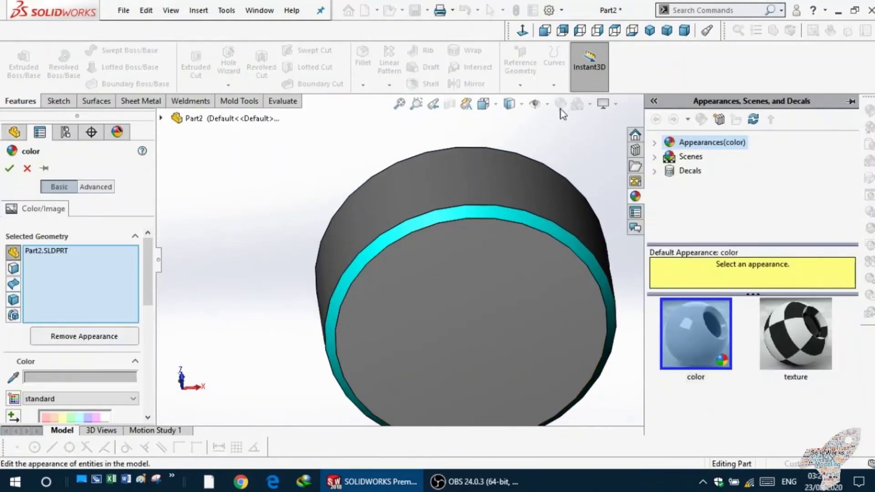
pyautogui.click(467, 337)
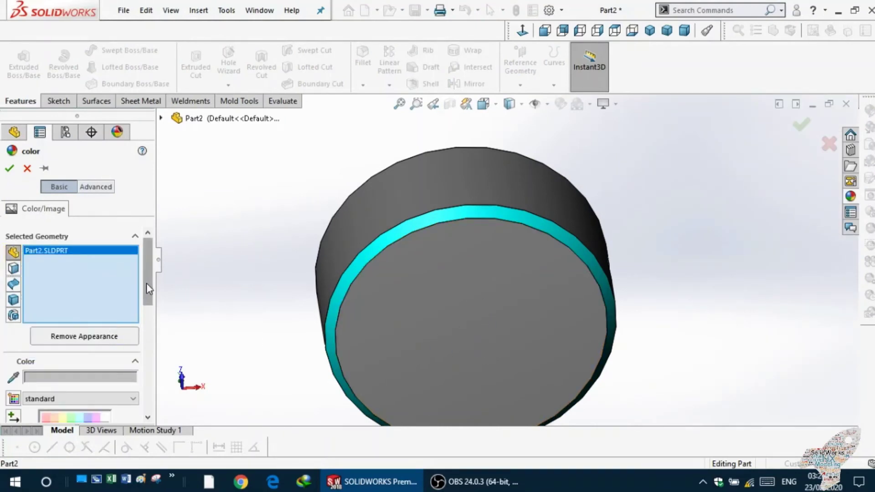
pyautogui.moveTo(146, 282); pyautogui.dragTo(145, 321)
pyautogui.scroll(-2, 119, 318)
pyautogui.click(104, 303)
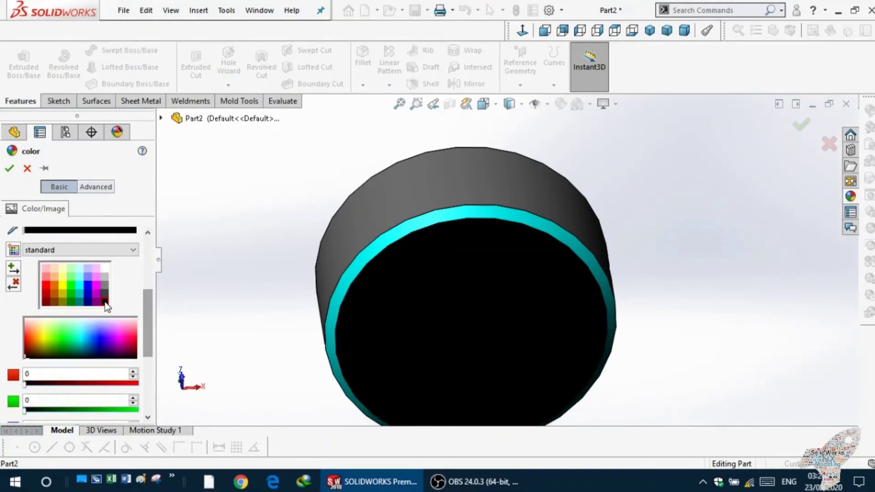
pyautogui.moveTo(218, 278); pyautogui.dragTo(256, 279, button='middle')
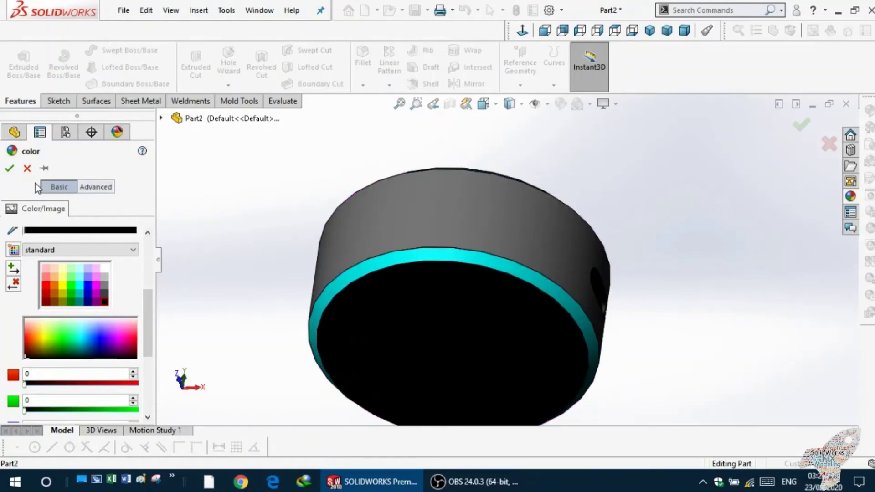
pyautogui.click(10, 169)
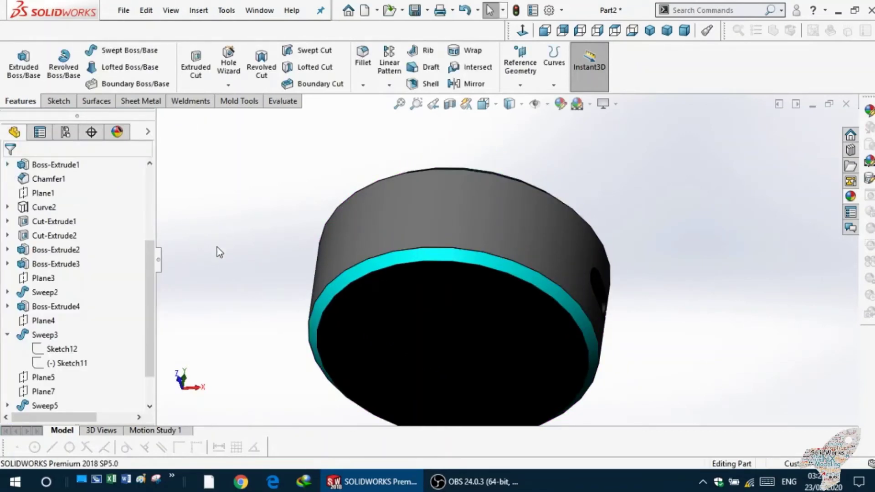
# Colour the two small holes in the black side slot white.
pyautogui.moveTo(217, 246)
pyautogui.mouseDown(button='middle')
pyautogui.moveTo(181, 294)
pyautogui.moveTo(272, 253)
pyautogui.moveTo(238, 237)
pyautogui.moveTo(273, 204)
pyautogui.moveTo(276, 224)
pyautogui.moveTo(297, 246)
pyautogui.moveTo(293, 210)
pyautogui.moveTo(409, 294)
pyautogui.mouseUp(button='middle')
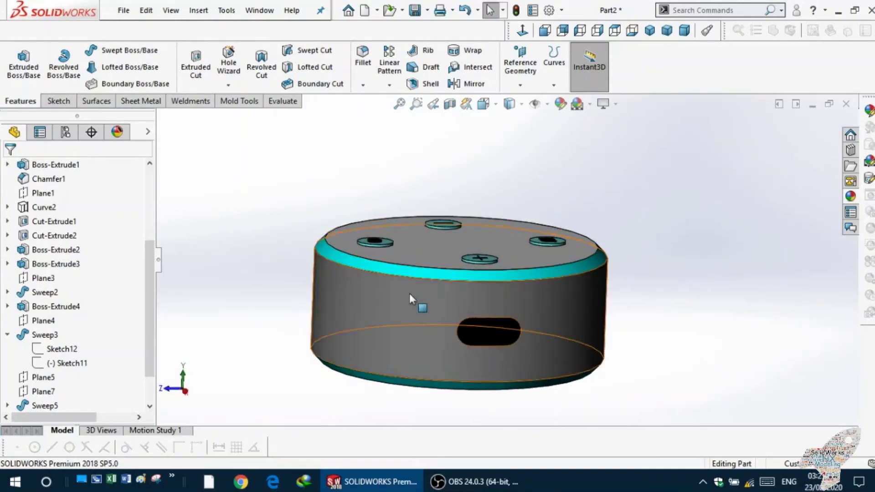
pyautogui.scroll(-3, 468, 335)
pyautogui.scroll(-3, 501, 310)
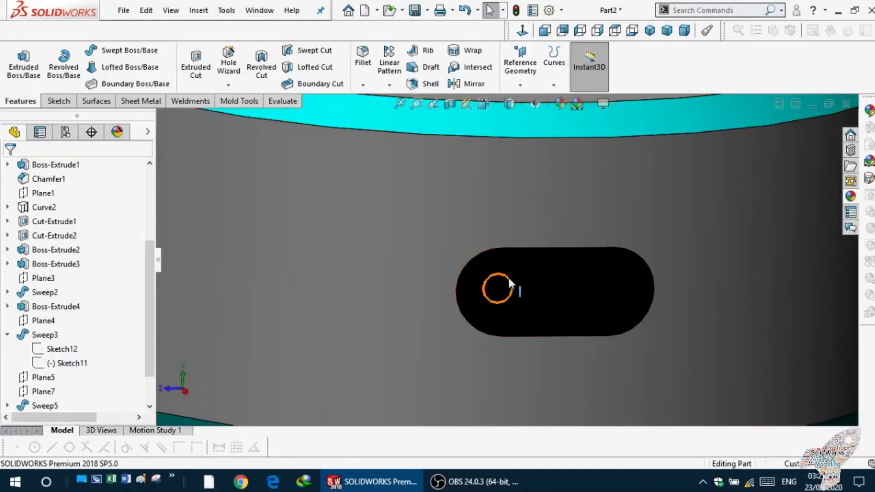
pyautogui.click(496, 282)
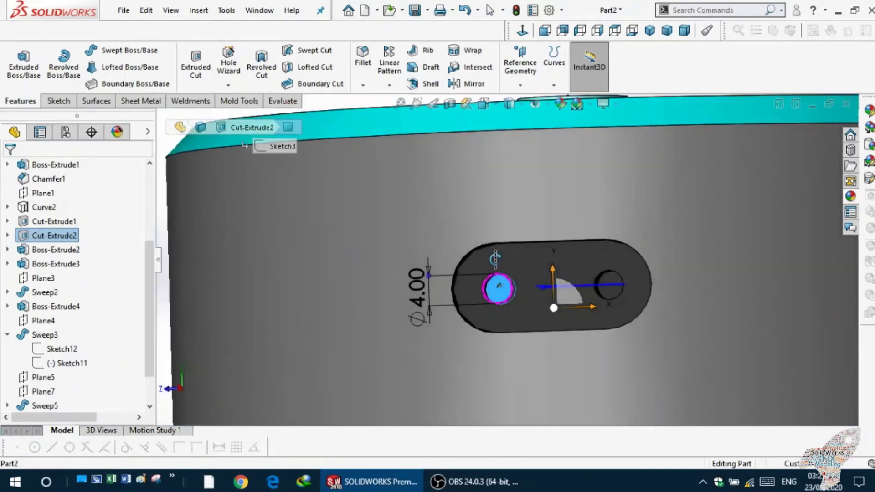
pyautogui.moveTo(504, 288); pyautogui.dragTo(512, 248, button='middle')
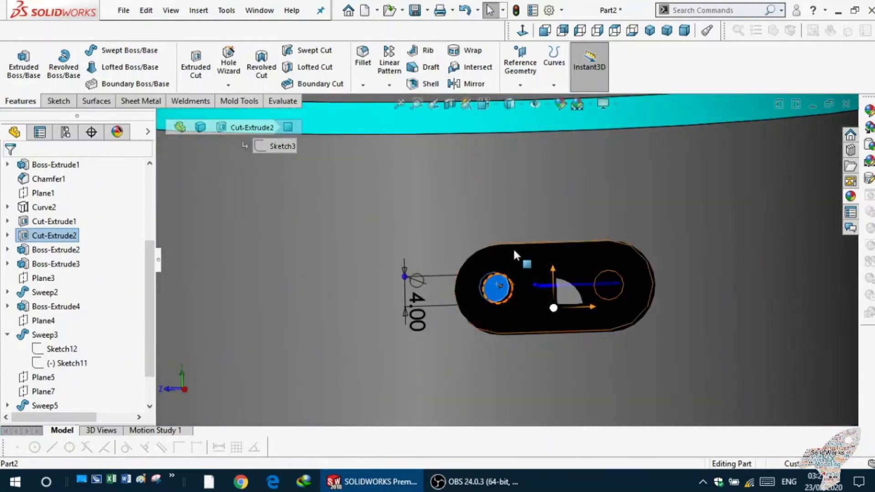
pyautogui.click(563, 105)
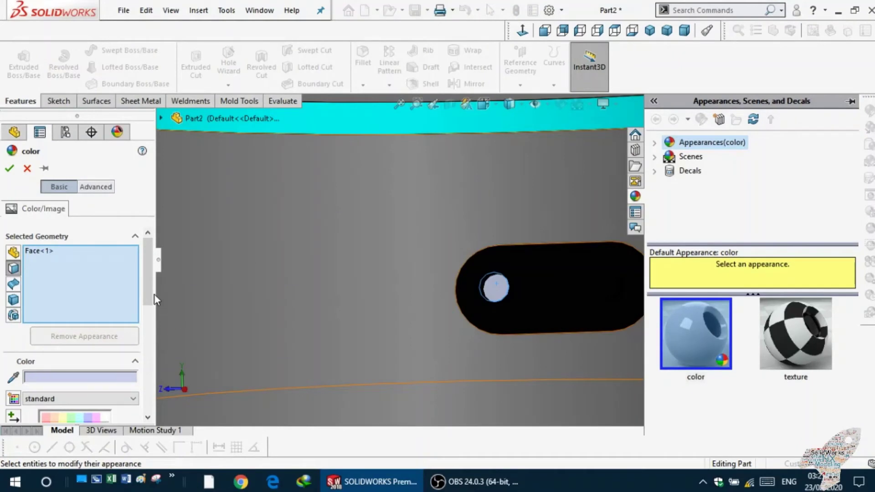
pyautogui.moveTo(143, 284); pyautogui.dragTo(147, 329)
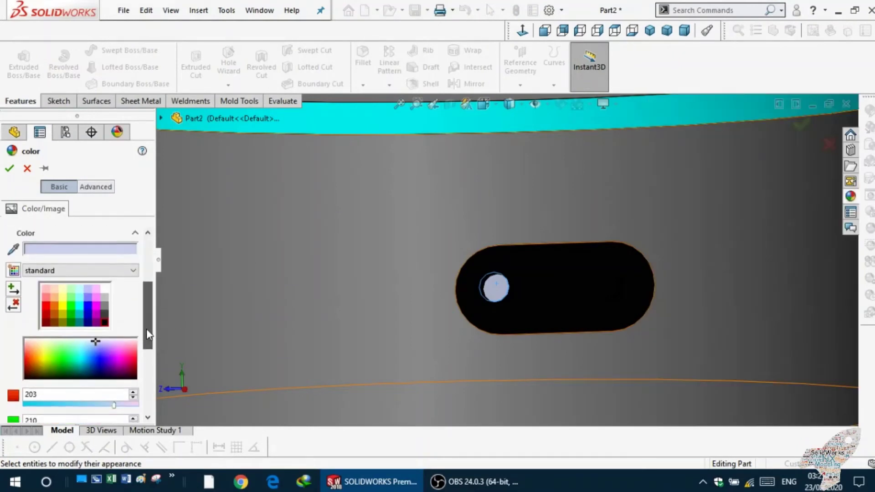
pyautogui.click(104, 301)
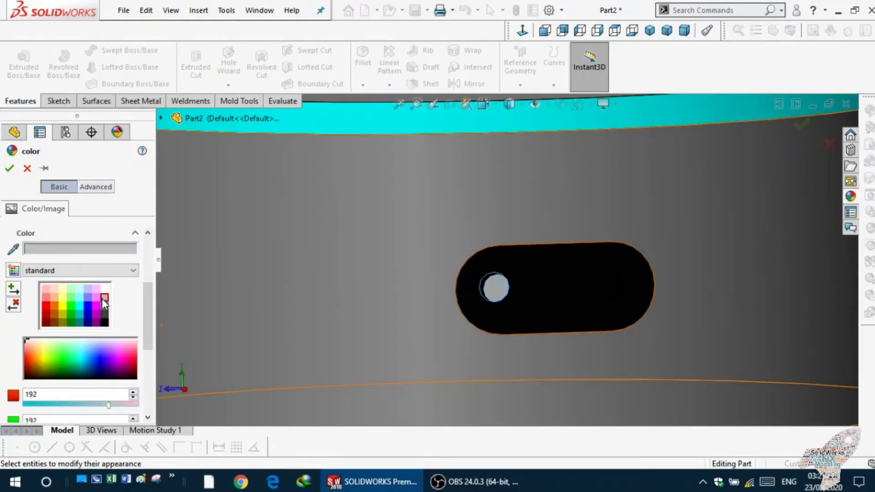
pyautogui.click(104, 289)
pyautogui.moveTo(378, 306)
pyautogui.mouseDown(button='middle')
pyautogui.moveTo(355, 285)
pyautogui.moveTo(455, 293)
pyautogui.mouseUp(button='middle')
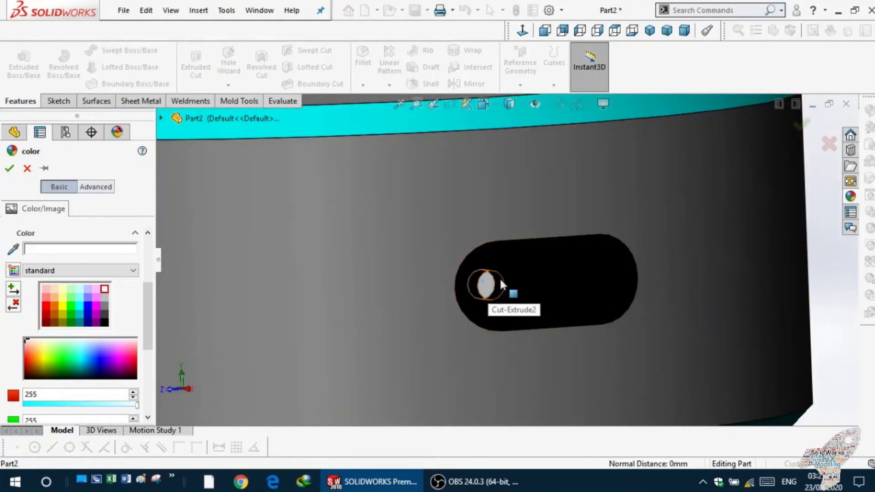
pyautogui.moveTo(476, 296)
pyautogui.mouseDown(button='middle')
pyautogui.moveTo(412, 302)
pyautogui.moveTo(409, 293)
pyautogui.moveTo(426, 261)
pyautogui.moveTo(453, 296)
pyautogui.moveTo(592, 280)
pyautogui.moveTo(538, 303)
pyautogui.moveTo(576, 273)
pyautogui.mouseUp(button='middle')
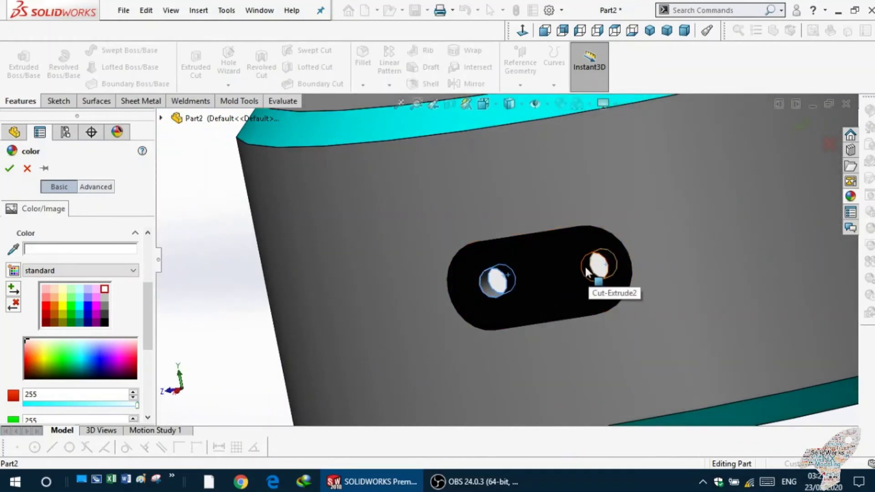
pyautogui.moveTo(550, 285)
pyautogui.mouseDown(button='middle')
pyautogui.moveTo(518, 283)
pyautogui.moveTo(513, 299)
pyautogui.moveTo(529, 275)
pyautogui.mouseUp(button='middle')
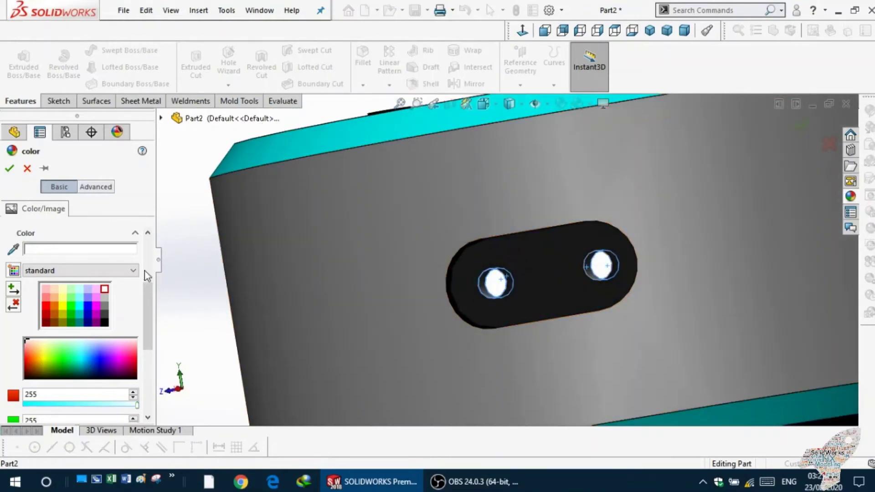
# Apply the white hole colour and turn the part toward the side slot.
pyautogui.click(11, 169)
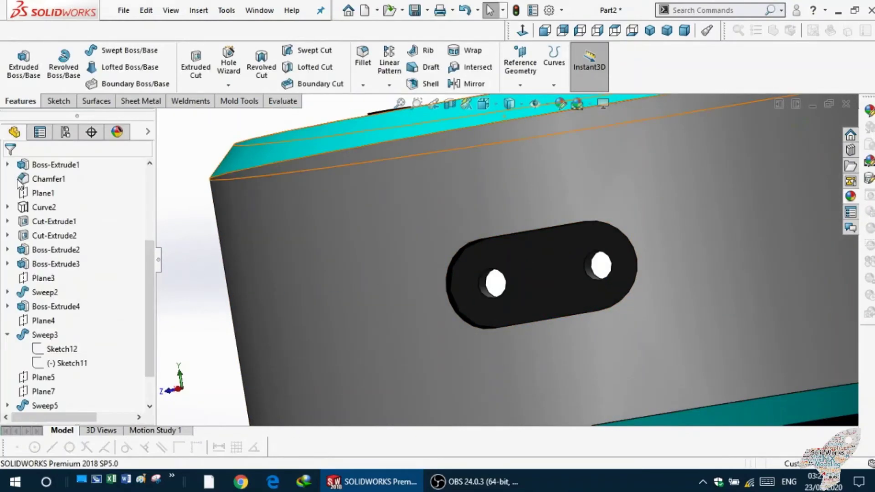
pyautogui.moveTo(285, 282); pyautogui.dragTo(440, 278, button='middle')
pyautogui.scroll(-3, 440, 278)
pyautogui.scroll(-3, 434, 297)
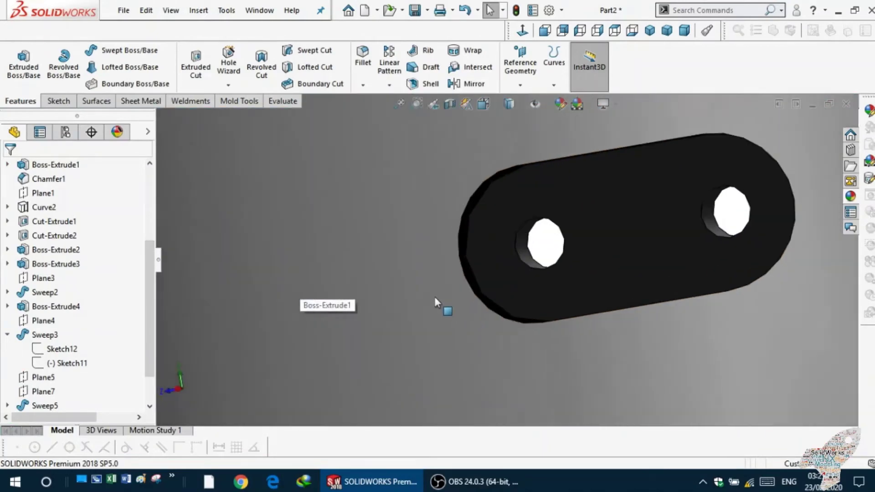
pyautogui.scroll(-2, 422, 297)
pyautogui.scroll(3, 401, 232)
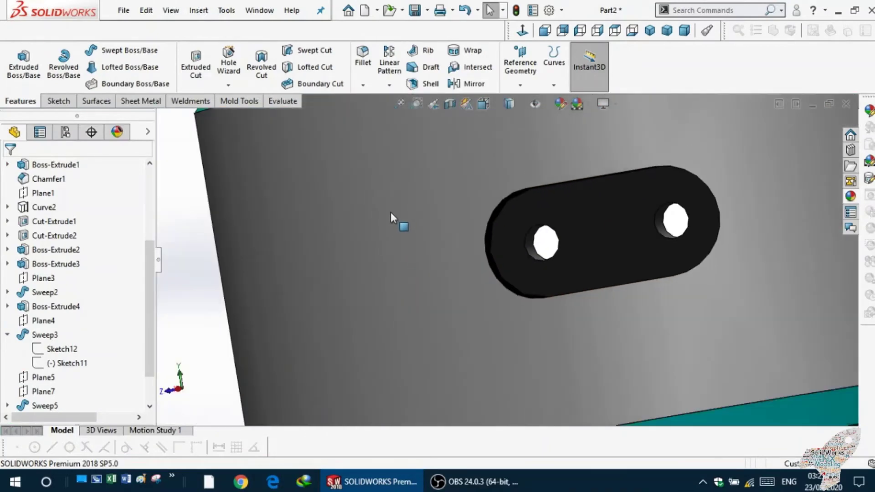
# Fillet the slot's outer edge with a 0.5 mm radius.
pyautogui.click(370, 62)
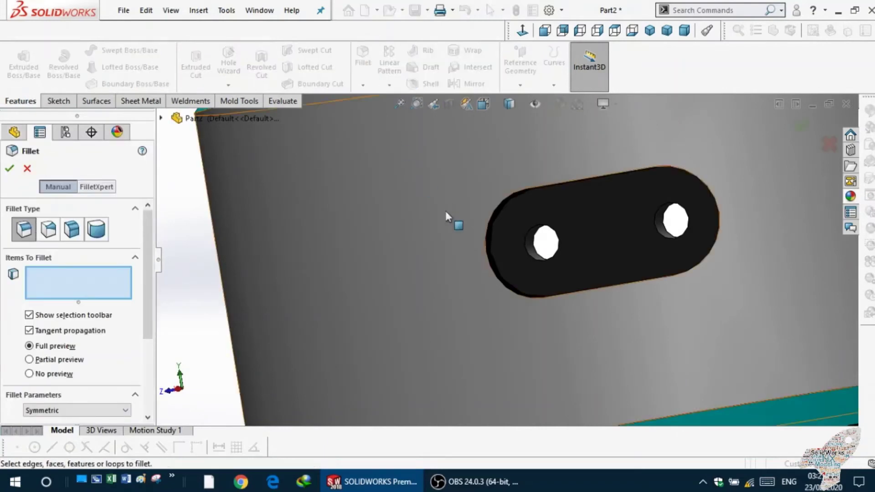
pyautogui.click(490, 247)
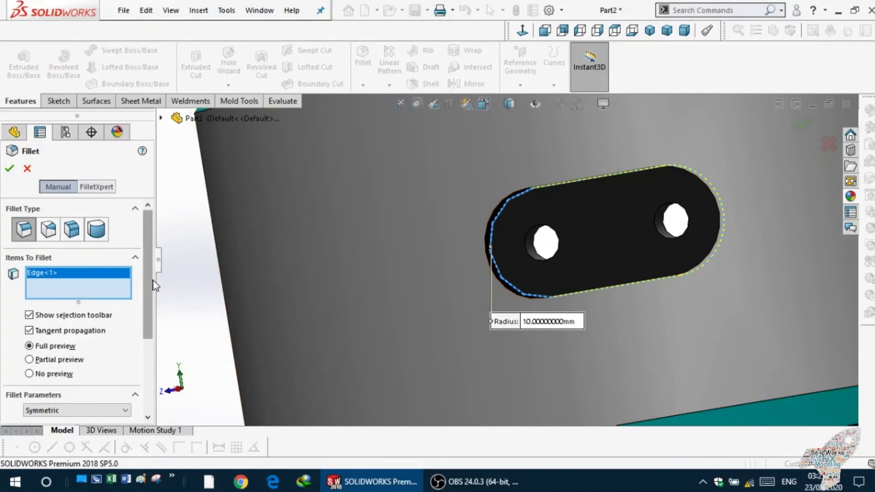
pyautogui.scroll(-3, 143, 308)
pyautogui.scroll(-2, 143, 307)
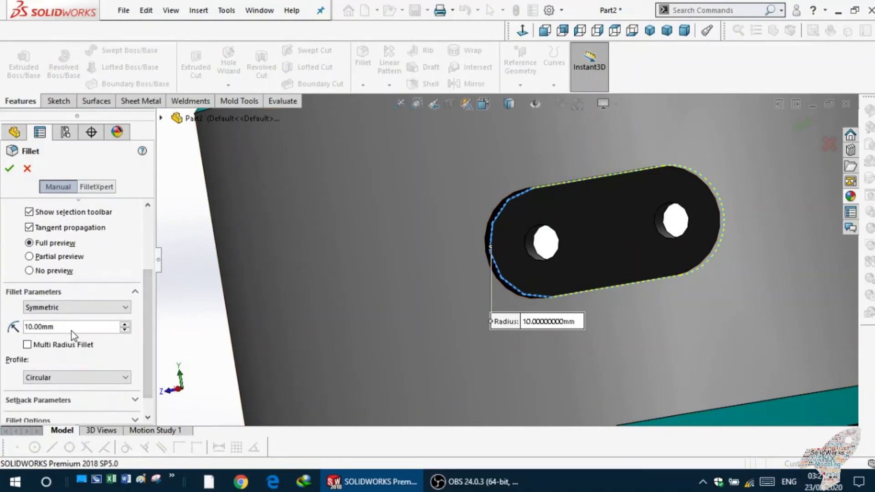
pyautogui.write('1')
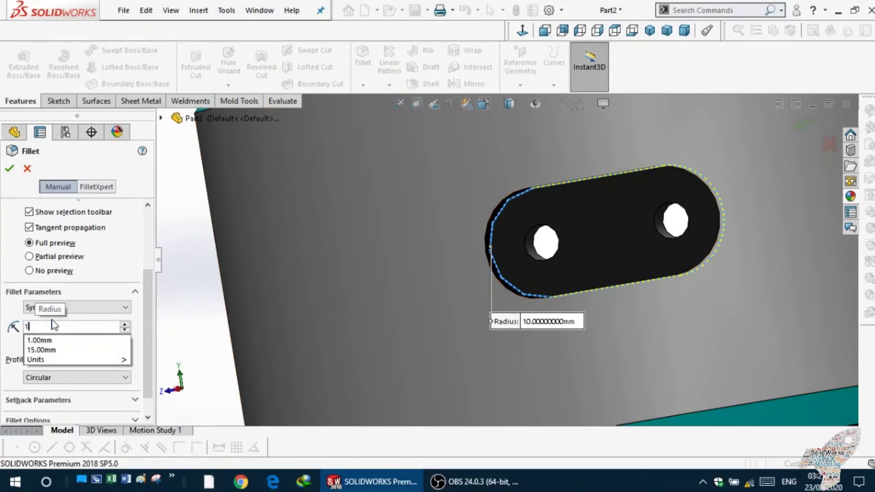
pyautogui.press('Return')
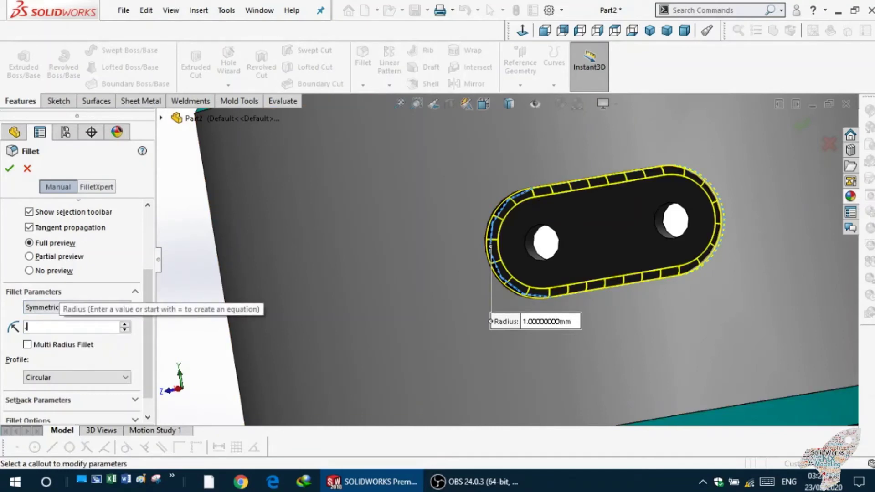
pyautogui.write('0.5')
pyautogui.press('Return')
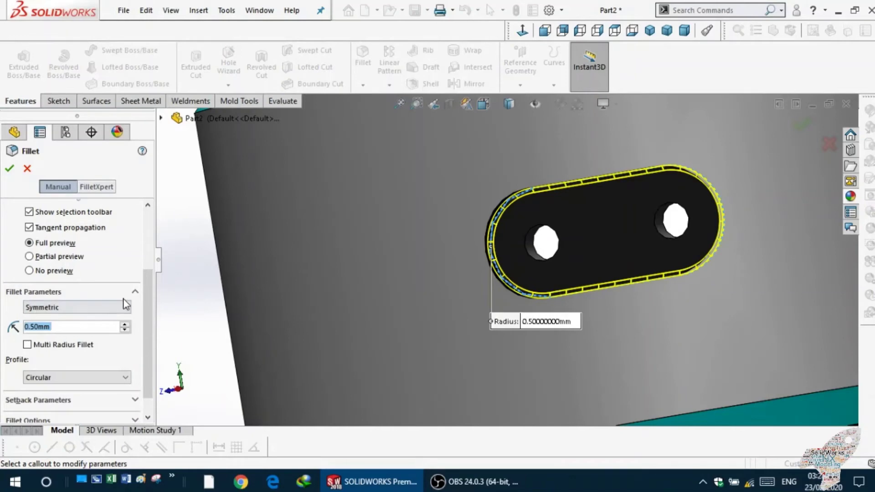
pyautogui.moveTo(203, 280); pyautogui.dragTo(176, 292, button='middle')
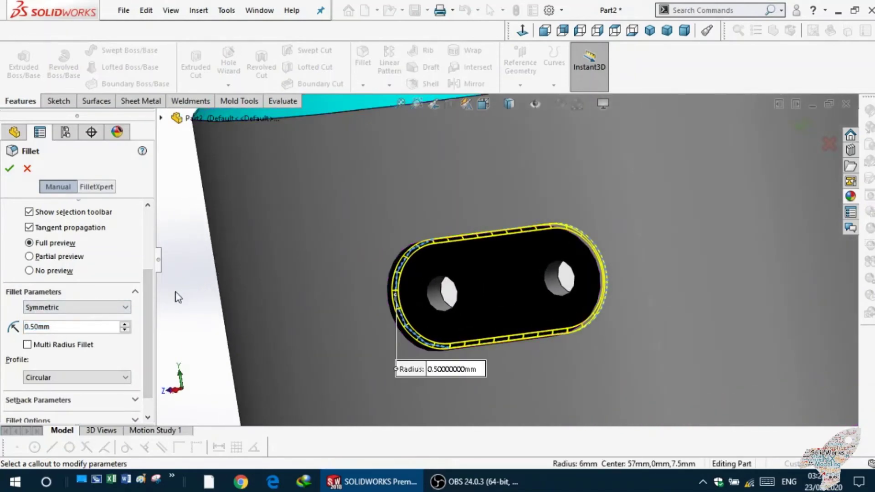
pyautogui.click(13, 169)
# Open a new sketch, Sketch19, on the speaker's top face.
pyautogui.moveTo(185, 264); pyautogui.dragTo(297, 290, button='middle')
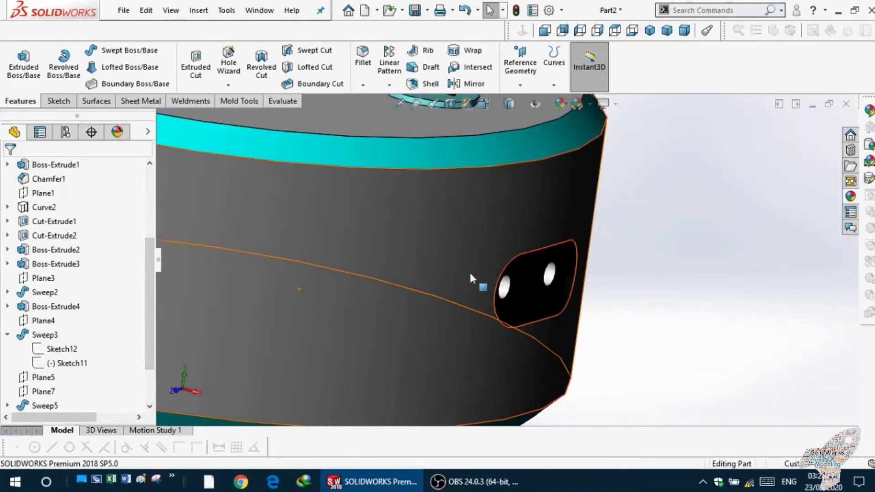
pyautogui.scroll(5, 470, 273)
pyautogui.moveTo(621, 264)
pyautogui.mouseDown(button='middle')
pyautogui.moveTo(547, 237)
pyautogui.moveTo(595, 253)
pyautogui.moveTo(595, 300)
pyautogui.mouseUp(button='middle')
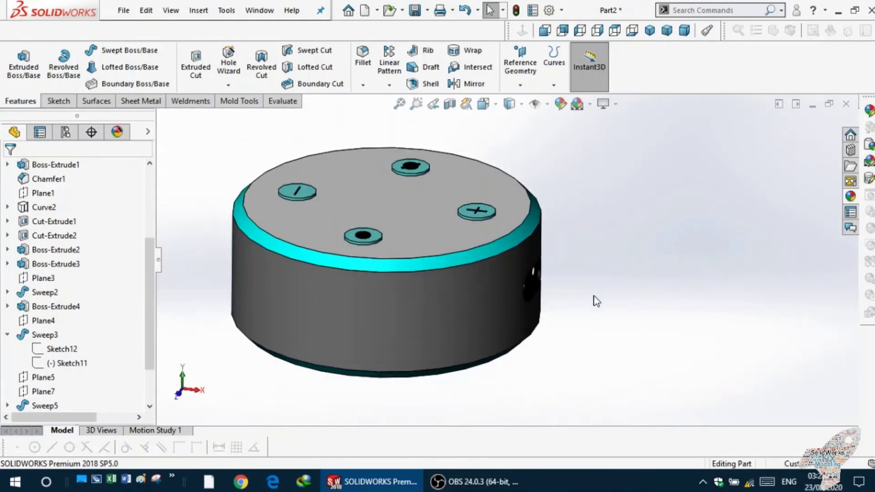
pyautogui.moveTo(409, 341)
pyautogui.mouseDown(button='middle')
pyautogui.moveTo(336, 312)
pyautogui.moveTo(328, 255)
pyautogui.moveTo(447, 299)
pyautogui.moveTo(419, 328)
pyautogui.moveTo(460, 321)
pyautogui.moveTo(438, 284)
pyautogui.mouseUp(button='middle')
pyautogui.click(404, 210)
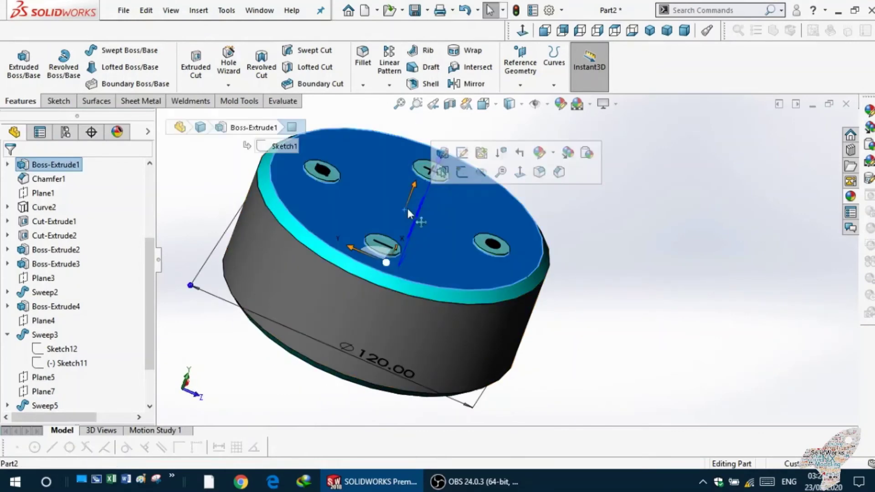
pyautogui.click(463, 173)
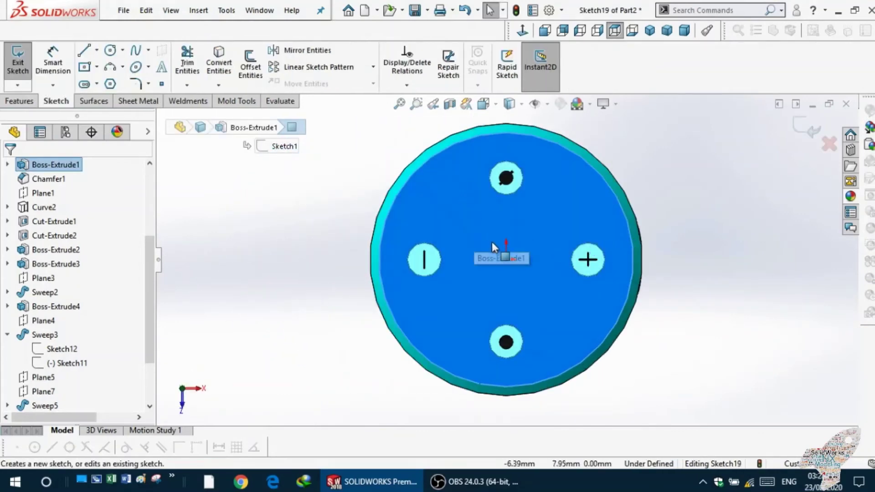
# View the speaker from isometric, front, back, top and underside orientations.
pyautogui.scroll(-3, 491, 250)
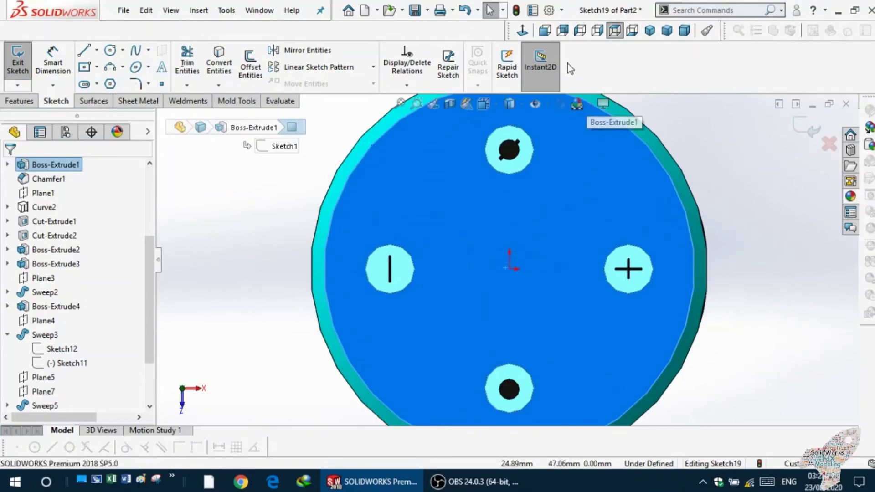
pyautogui.click(523, 32)
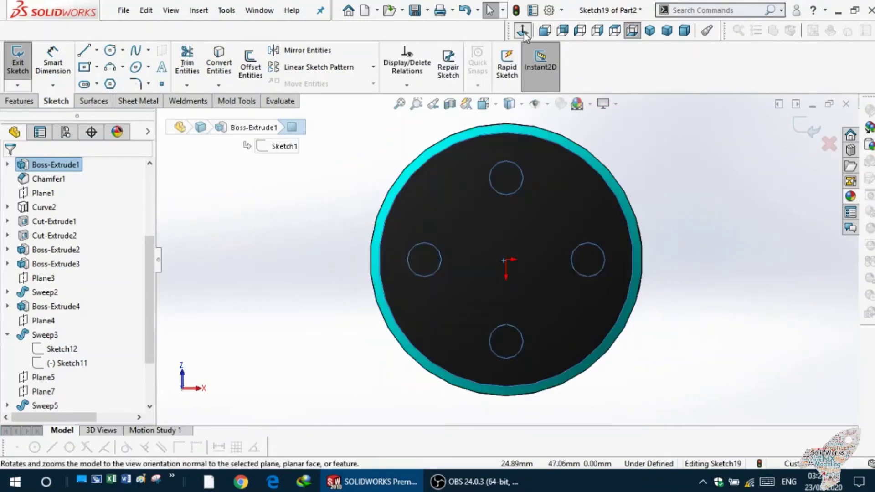
pyautogui.click(545, 30)
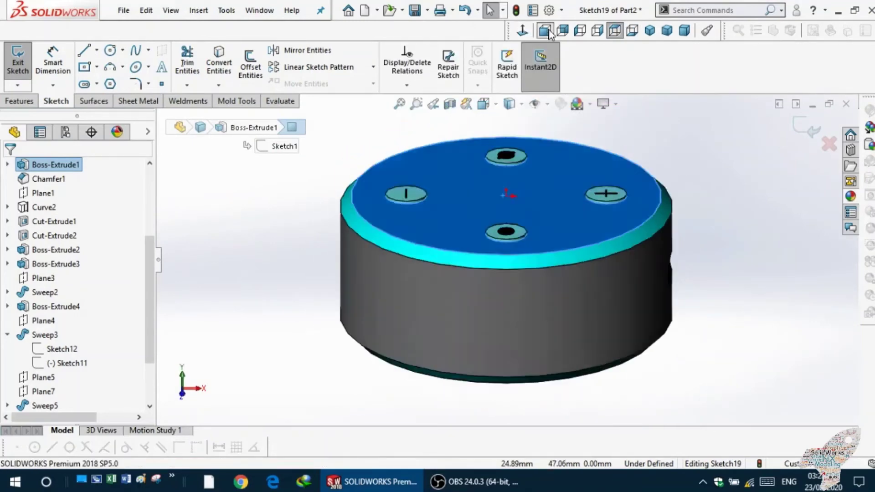
pyautogui.click(563, 30)
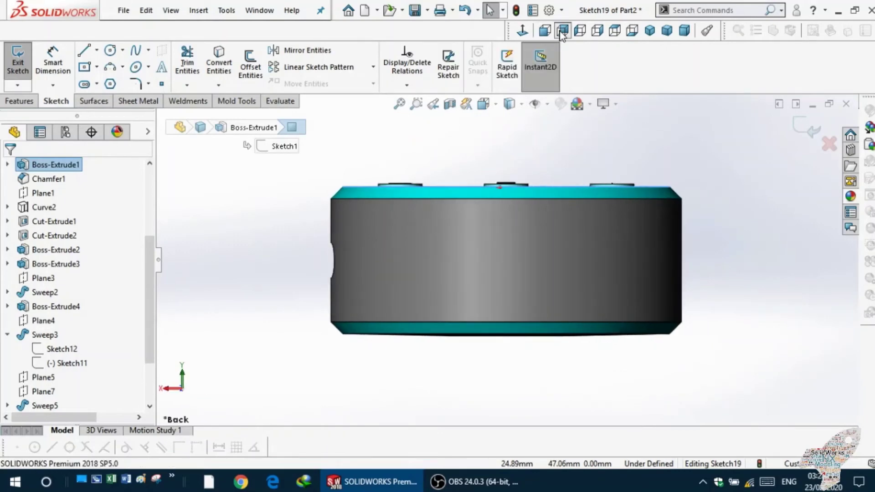
pyautogui.click(522, 32)
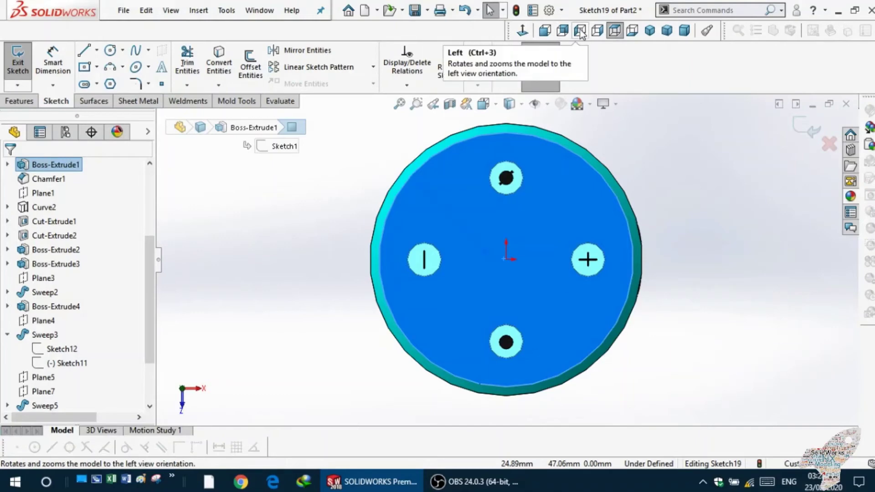
pyautogui.click(563, 32)
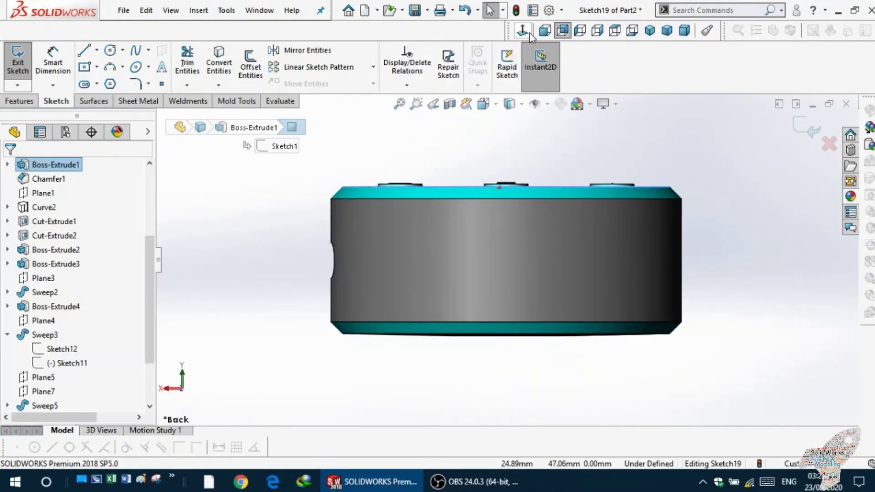
pyautogui.click(525, 33)
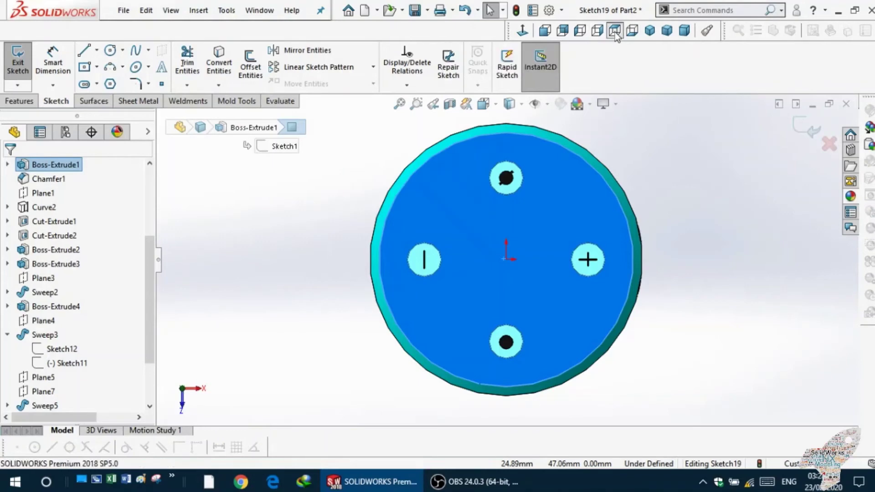
pyautogui.click(630, 33)
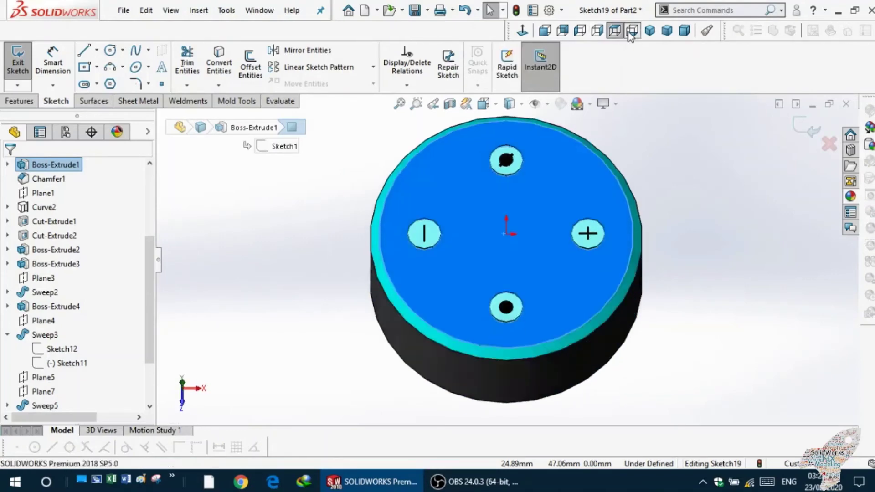
pyautogui.click(612, 33)
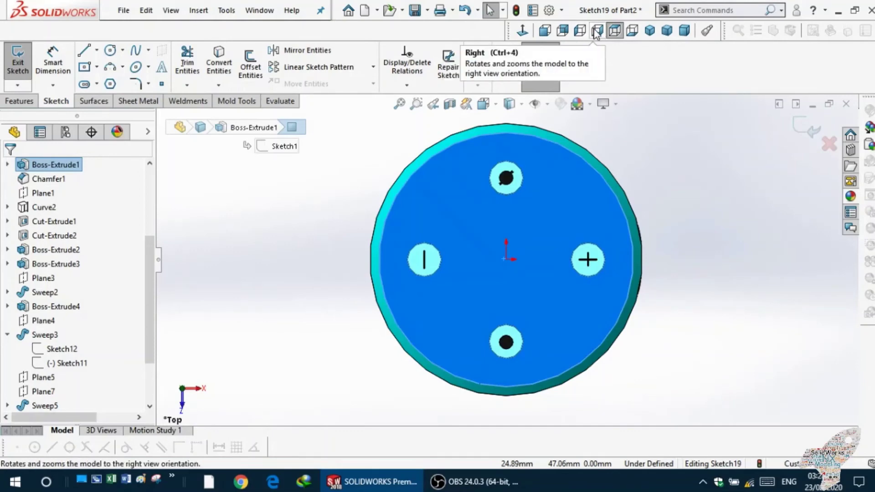
# Check the left side and the right-side slot, view isometric and trimetric, then reselect the top face.
pyautogui.click(580, 31)
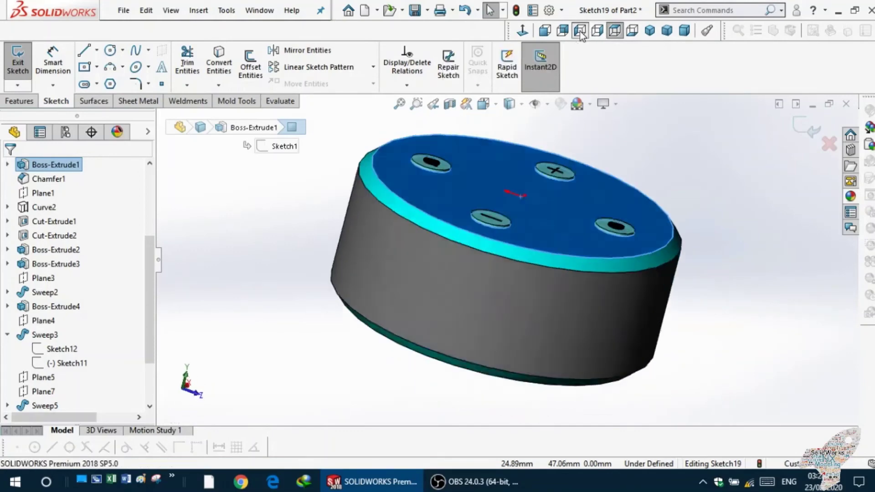
pyautogui.click(598, 32)
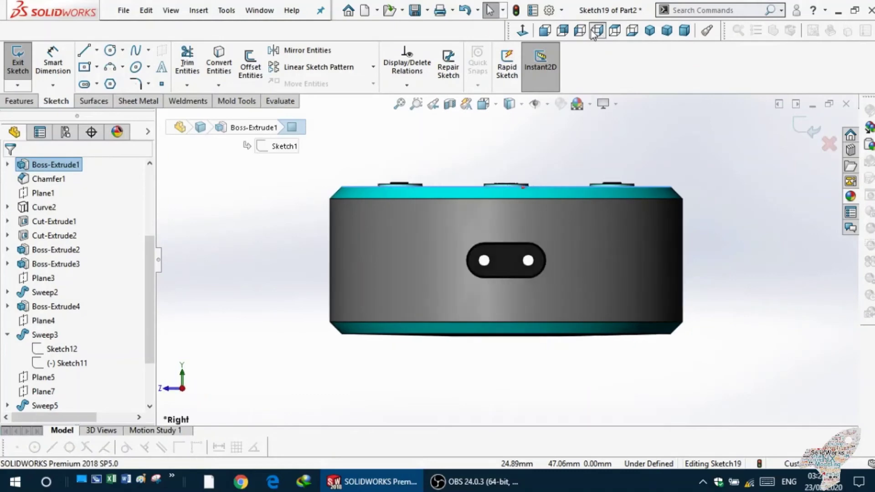
pyautogui.click(579, 31)
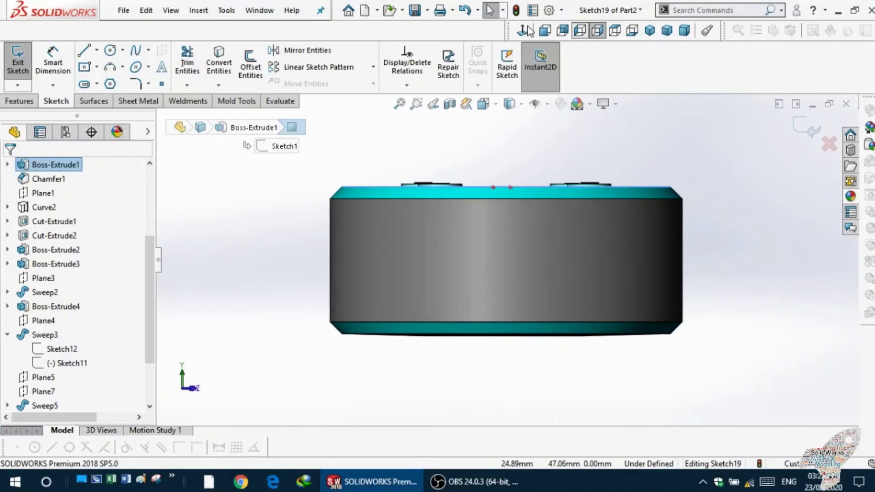
pyautogui.click(524, 32)
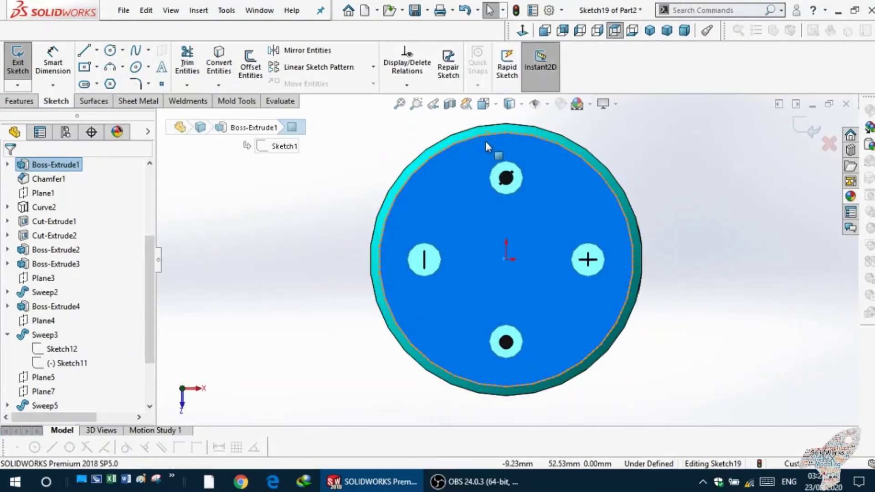
pyautogui.click(645, 35)
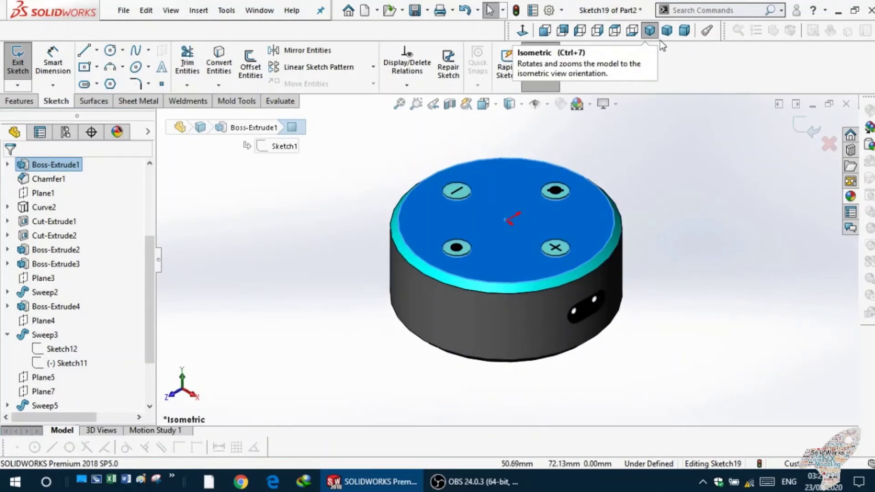
pyautogui.click(666, 32)
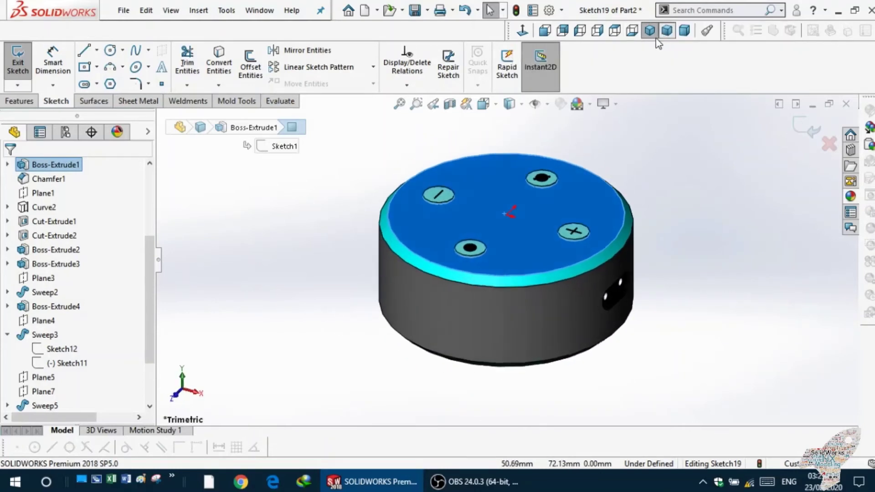
pyautogui.click(648, 215)
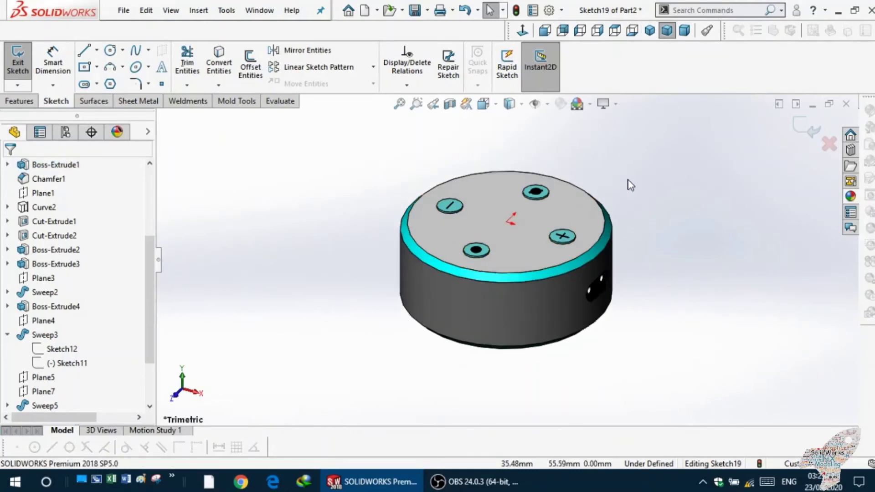
pyautogui.keyDown('ctrl'); pyautogui.moveTo(628, 183); pyautogui.dragTo(617, 195, button='middle'); pyautogui.keyUp('ctrl')
pyautogui.click(498, 221)
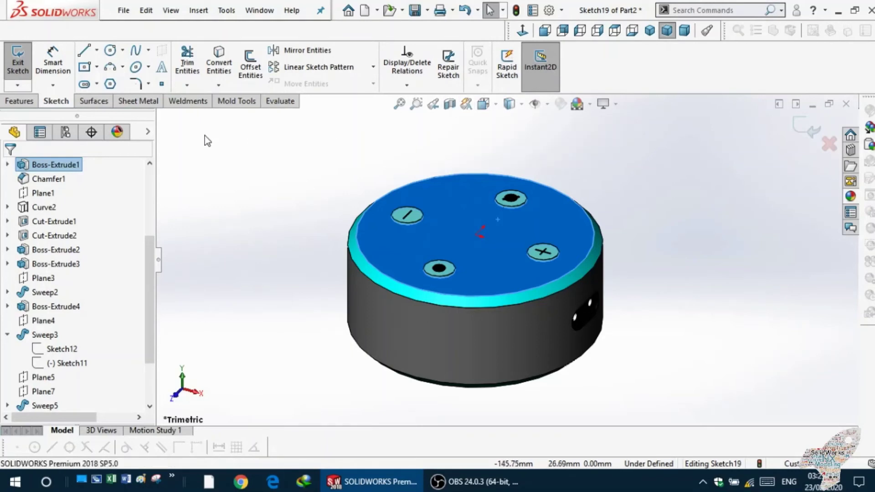
# Exit the sketch and recolour the top face dark teal after trying blue and lavender.
pyautogui.click(18, 81)
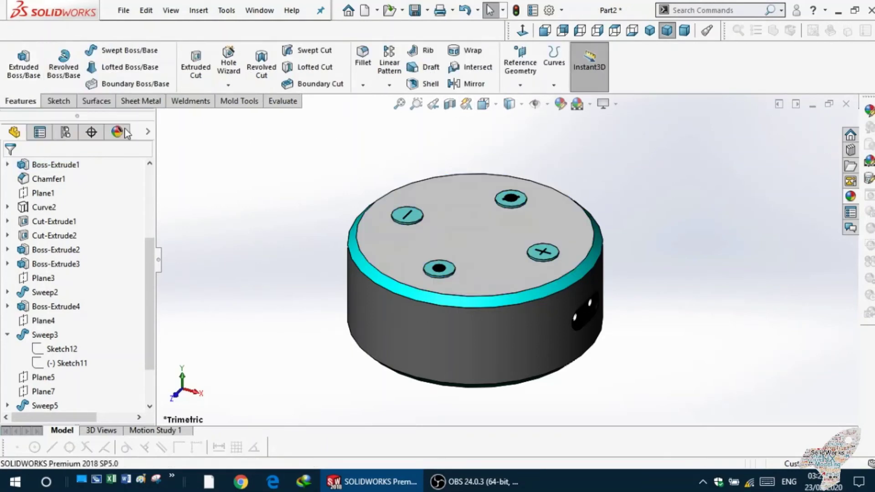
pyautogui.click(465, 236)
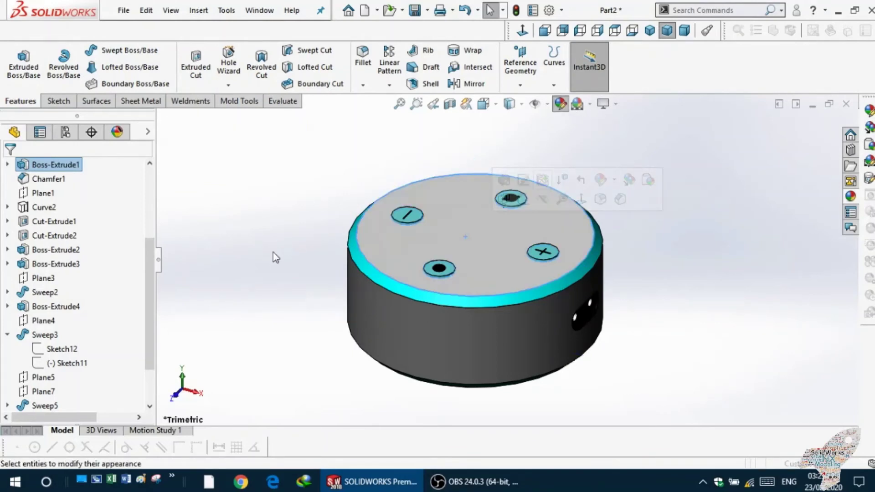
pyautogui.moveTo(147, 299); pyautogui.dragTo(158, 339)
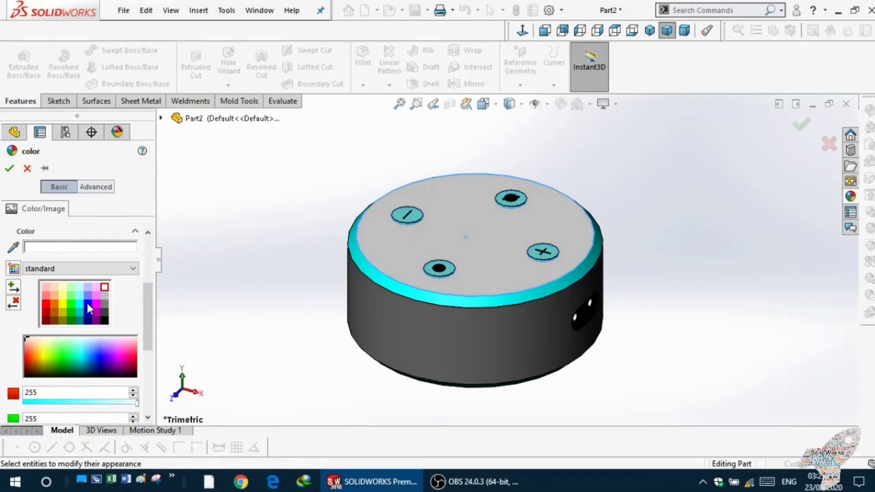
pyautogui.click(89, 304)
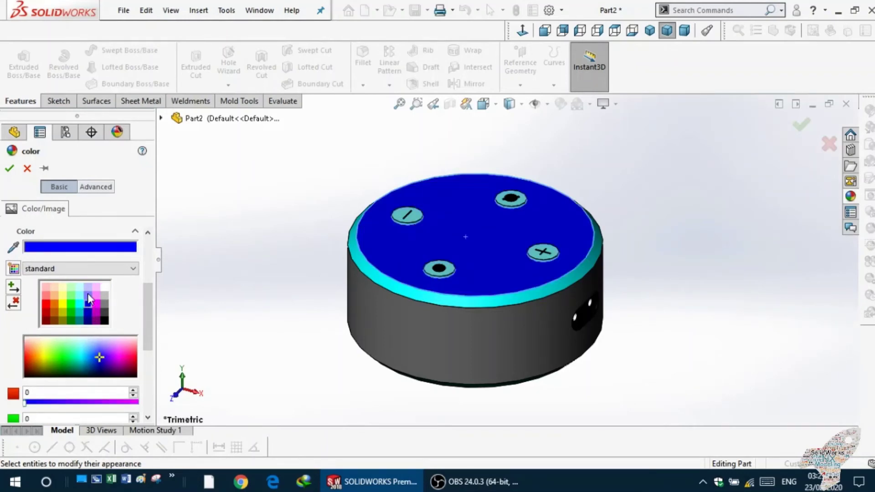
pyautogui.click(87, 295)
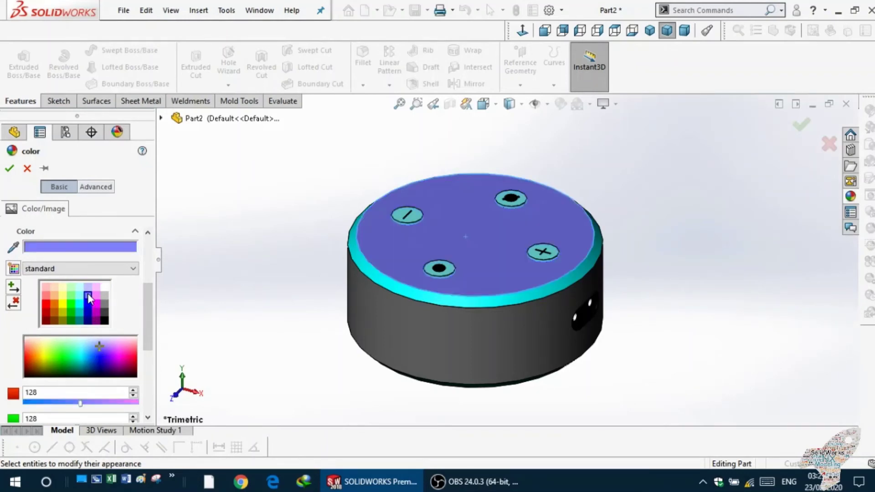
pyautogui.click(81, 320)
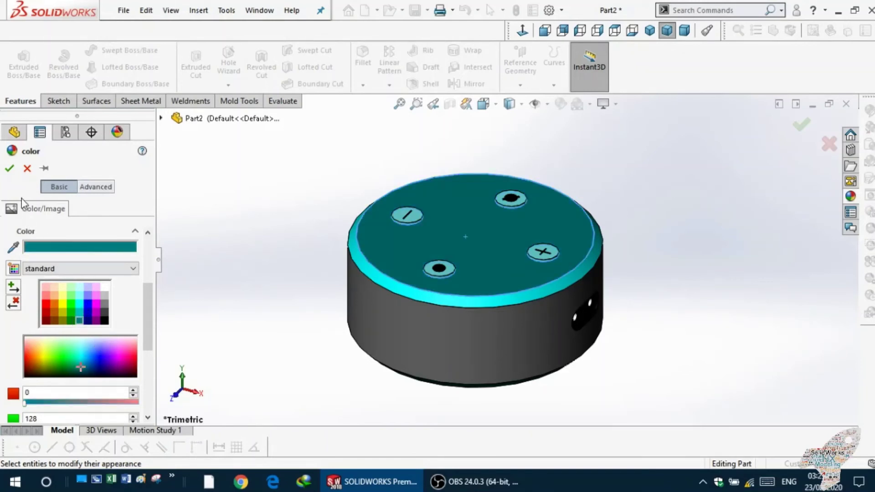
pyautogui.click(9, 170)
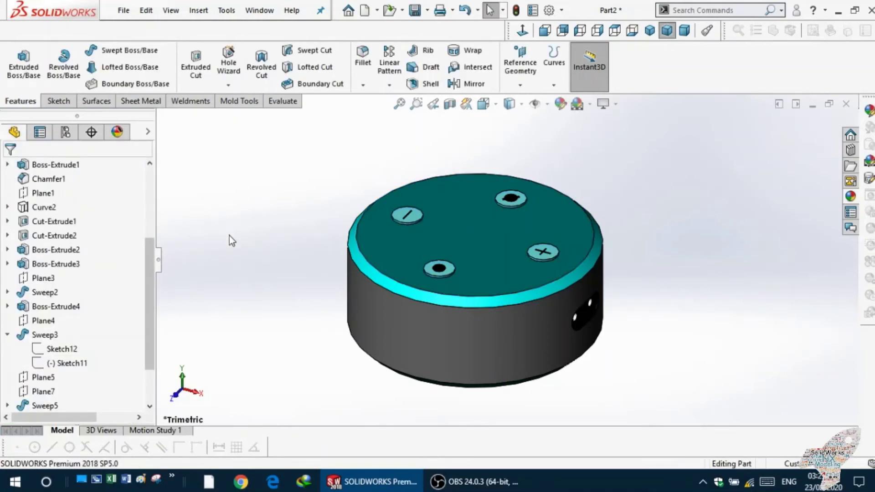
pyautogui.moveTo(279, 269)
pyautogui.mouseDown(button='middle')
pyautogui.moveTo(254, 248)
pyautogui.moveTo(289, 287)
pyautogui.moveTo(274, 281)
pyautogui.moveTo(269, 248)
pyautogui.moveTo(303, 209)
pyautogui.moveTo(396, 191)
pyautogui.moveTo(427, 252)
pyautogui.moveTo(321, 329)
pyautogui.moveTo(269, 324)
pyautogui.moveTo(308, 359)
pyautogui.moveTo(324, 313)
pyautogui.moveTo(302, 301)
pyautogui.moveTo(290, 268)
pyautogui.moveTo(429, 228)
pyautogui.moveTo(477, 190)
pyautogui.moveTo(424, 182)
pyautogui.moveTo(337, 219)
pyautogui.moveTo(275, 217)
pyautogui.moveTo(370, 234)
pyautogui.moveTo(302, 357)
pyautogui.moveTo(312, 422)
pyautogui.moveTo(343, 404)
pyautogui.moveTo(358, 357)
pyautogui.moveTo(396, 365)
pyautogui.moveTo(483, 232)
pyautogui.mouseUp(button='middle')
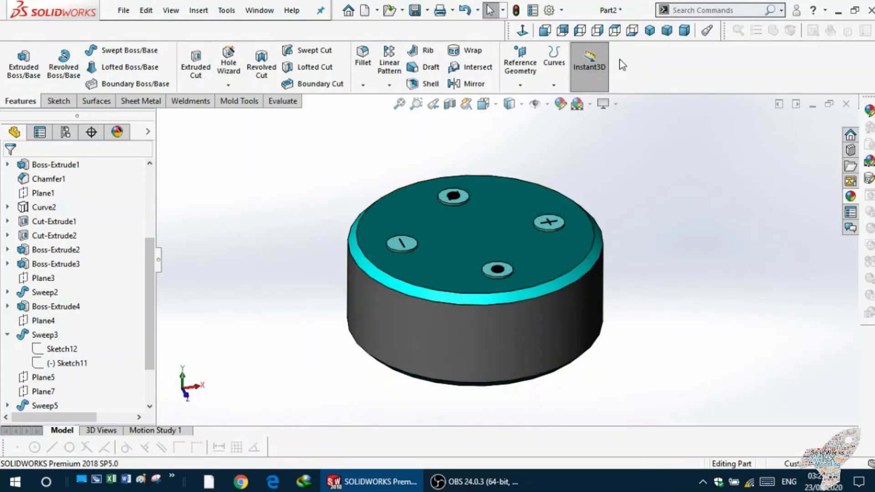
pyautogui.click(645, 35)
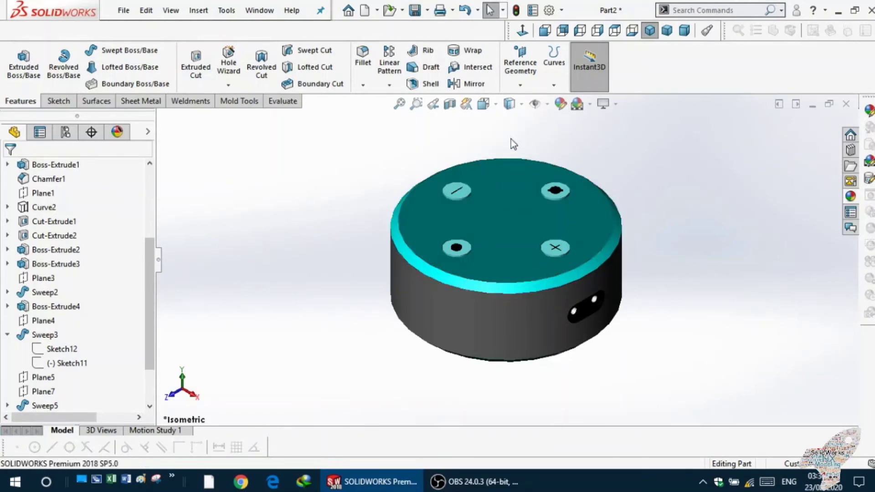
pyautogui.click(520, 106)
pyautogui.scroll(1, 581, 164)
pyautogui.scroll(-3, 575, 253)
pyautogui.scroll(2, 576, 253)
pyautogui.scroll(-1, 284, 335)
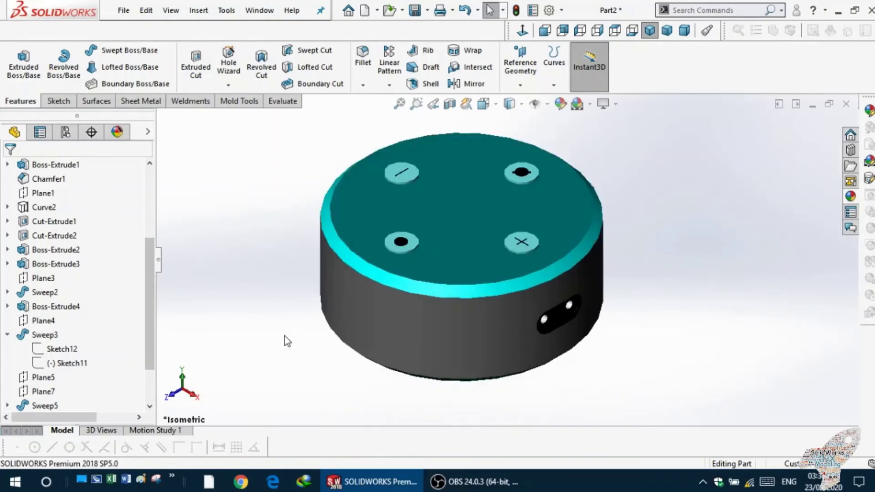
pyautogui.click(158, 263)
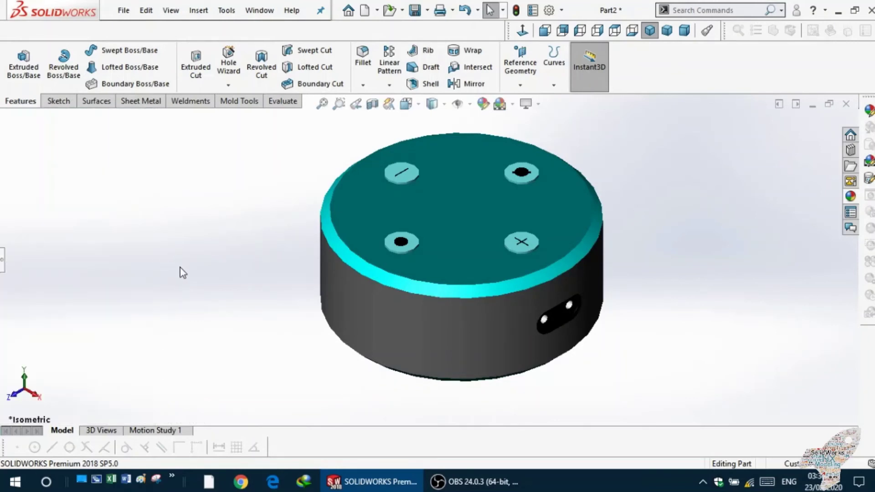
pyautogui.scroll(-3, 458, 269)
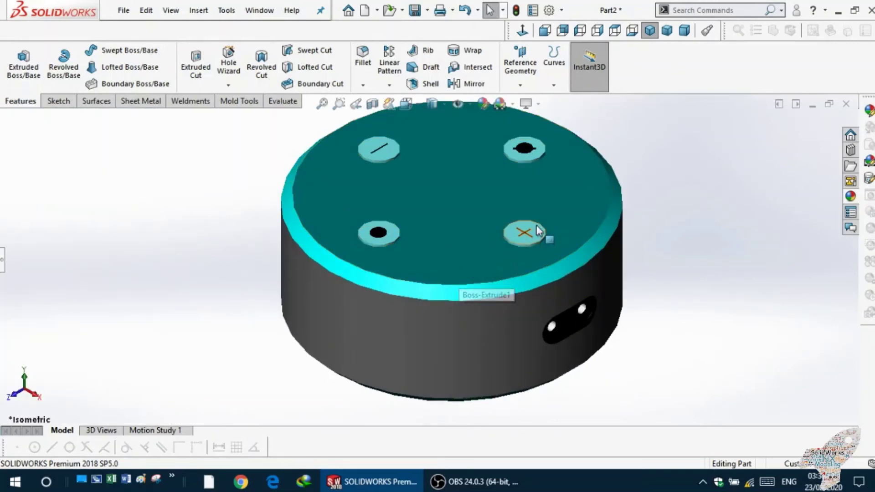
pyautogui.scroll(-2, 537, 230)
pyautogui.scroll(-2, 521, 249)
pyautogui.scroll(-1, 504, 254)
pyautogui.scroll(3, 348, 272)
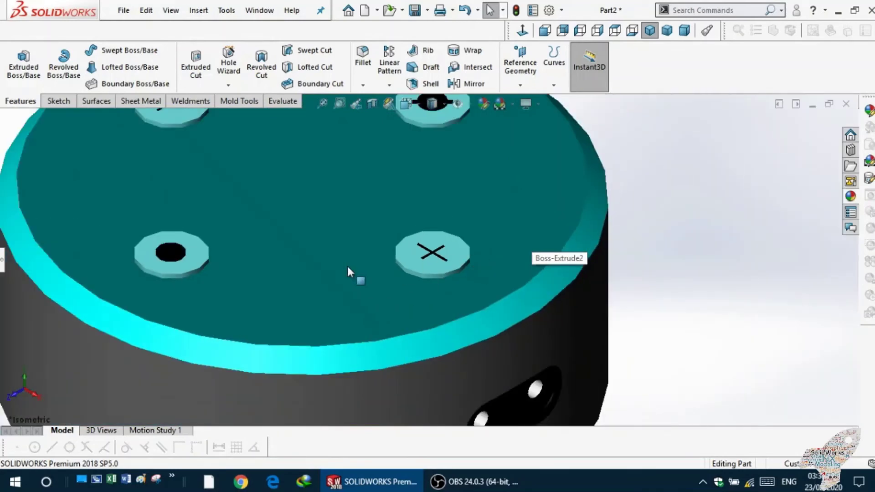
pyautogui.scroll(3, 347, 272)
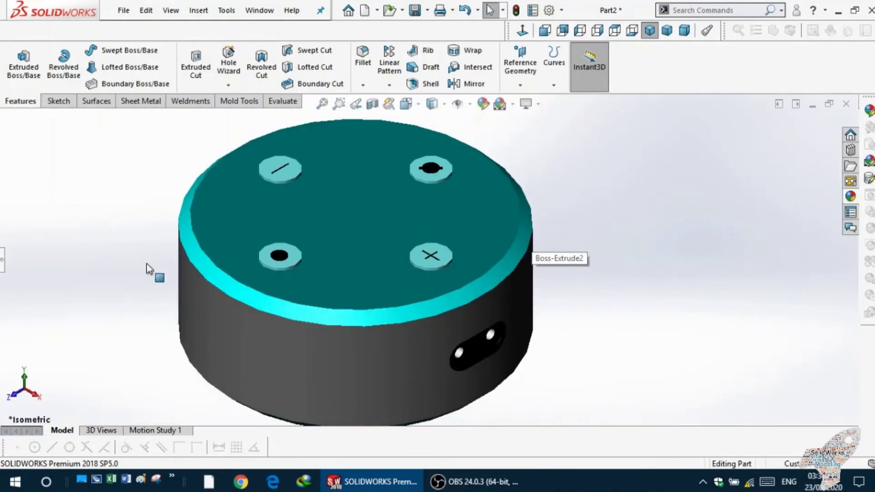
pyautogui.click(3, 261)
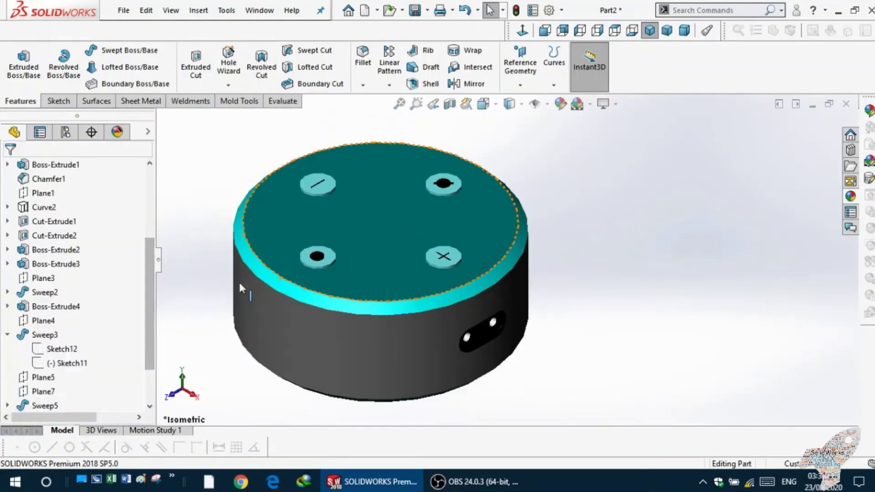
pyautogui.scroll(1, 238, 280)
pyautogui.scroll(2, 251, 283)
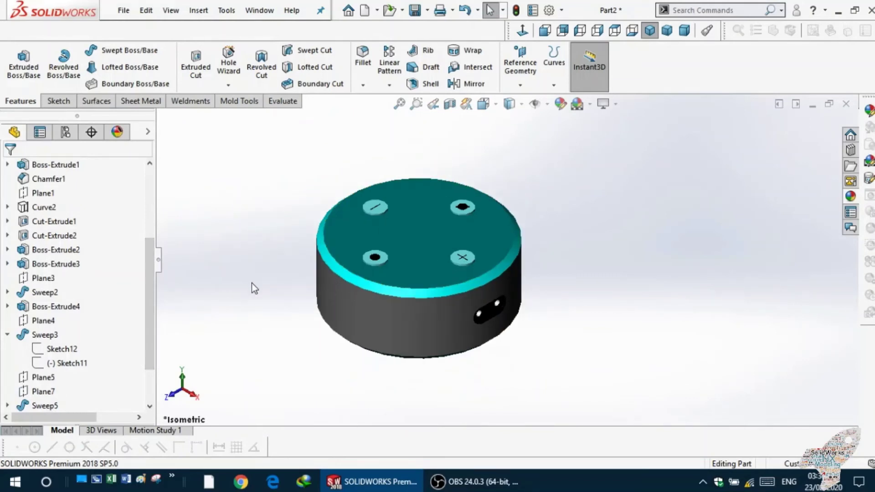
pyautogui.scroll(-1, 252, 283)
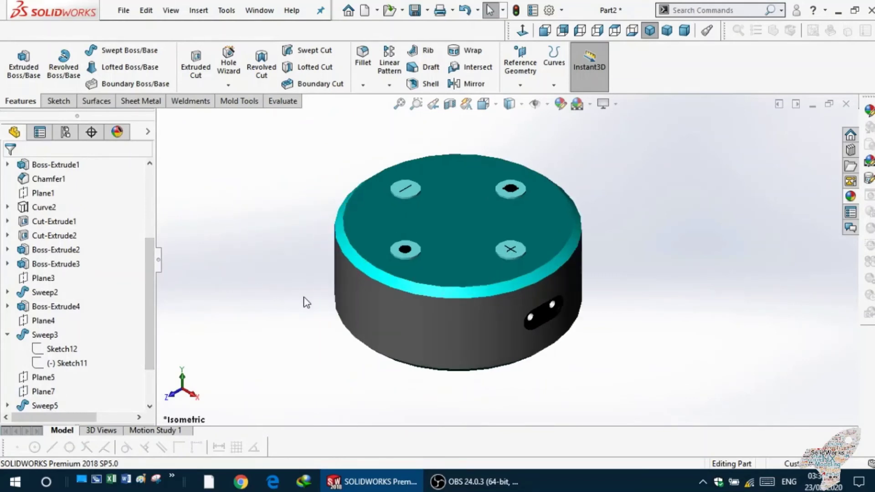
pyautogui.click(482, 223)
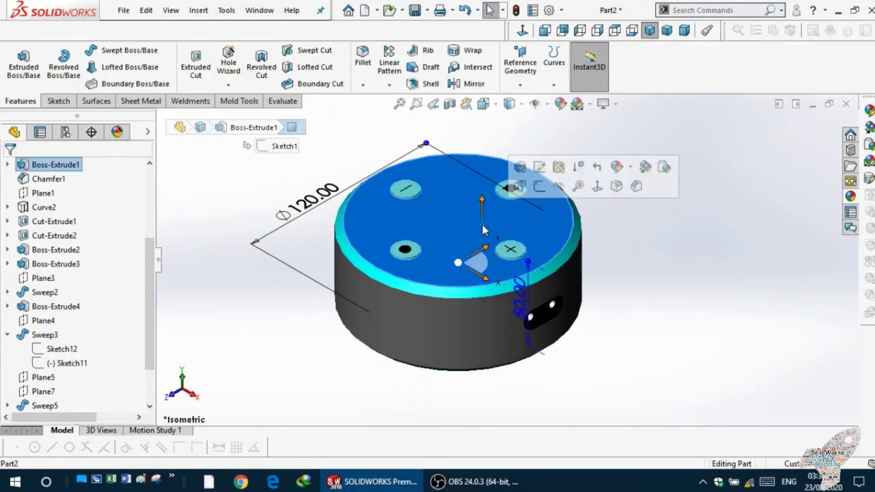
# Start a new sketch on the top face and check its right, top and front views.
pyautogui.click(539, 187)
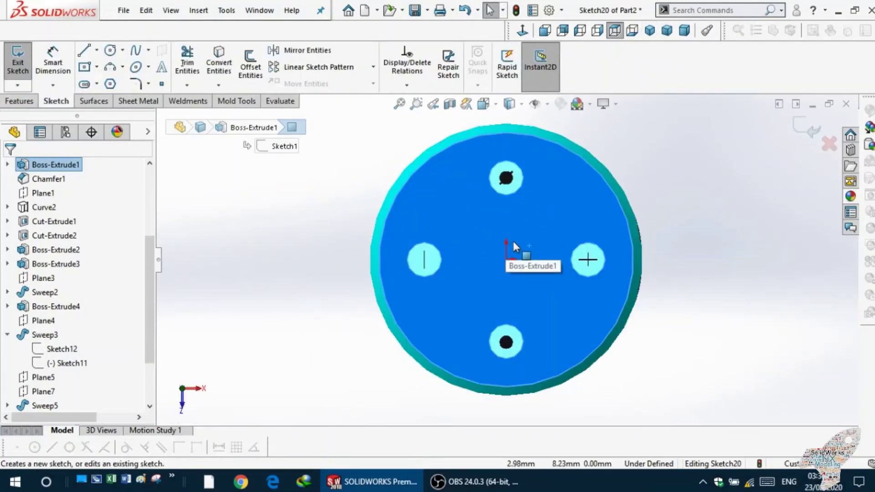
pyautogui.click(196, 389)
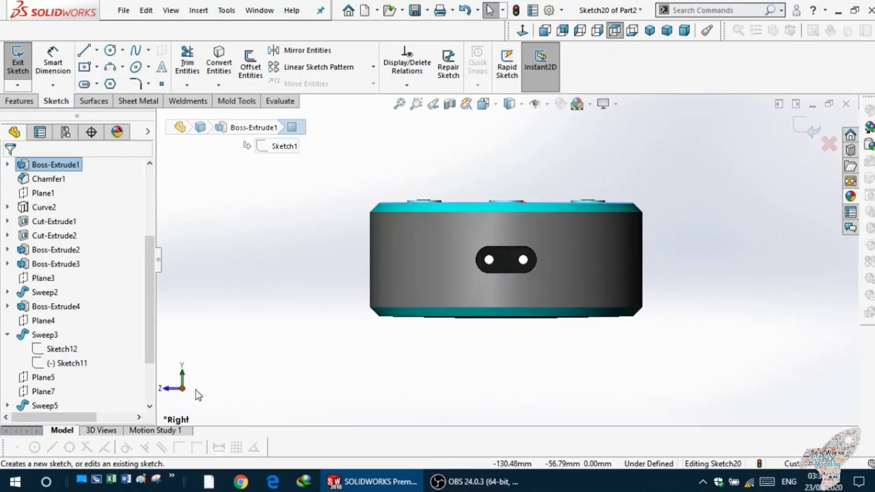
pyautogui.click(185, 378)
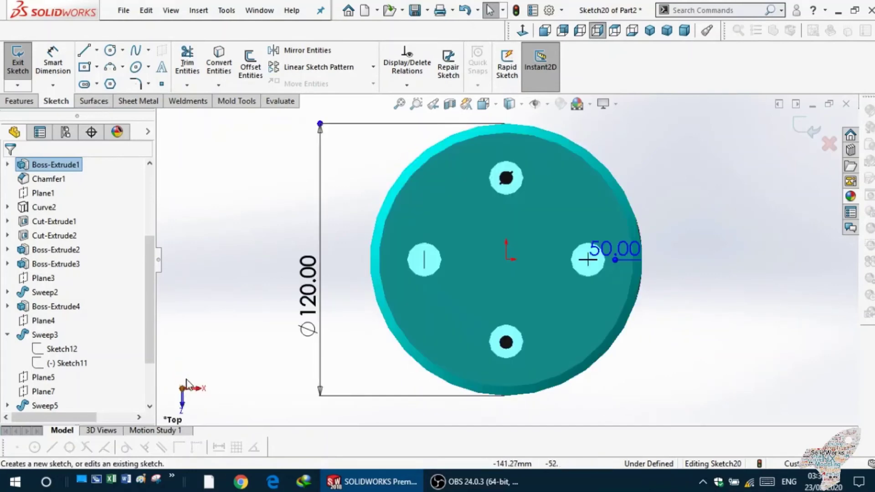
pyautogui.click(183, 404)
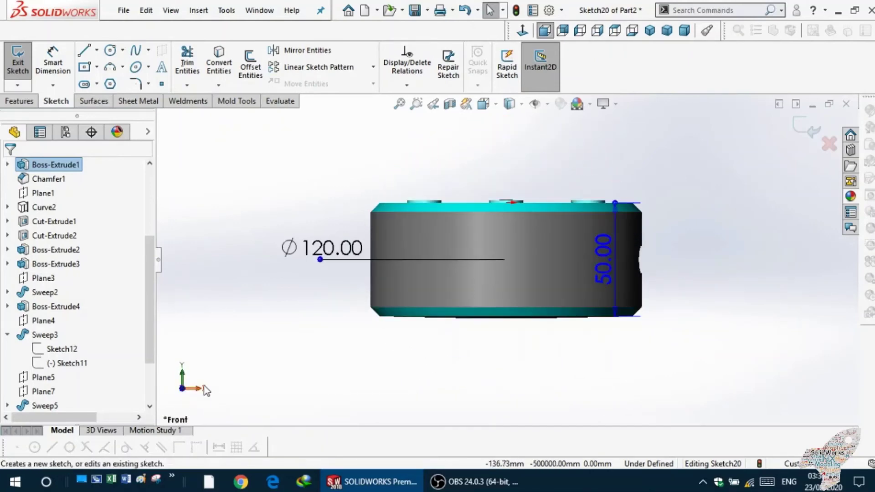
pyautogui.click(199, 391)
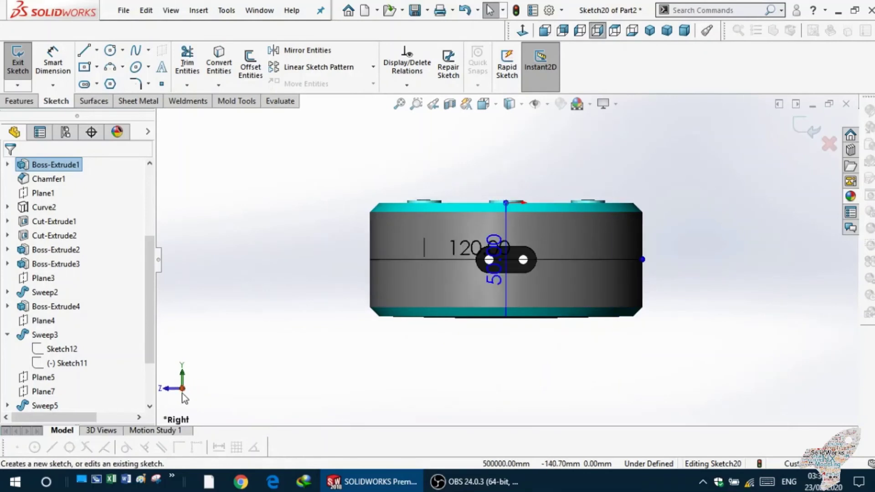
pyautogui.click(184, 393)
# Compare right, top and underside views, orbit obliquely, and settle on the face-on top view.
pyautogui.click(199, 388)
pyautogui.click(182, 381)
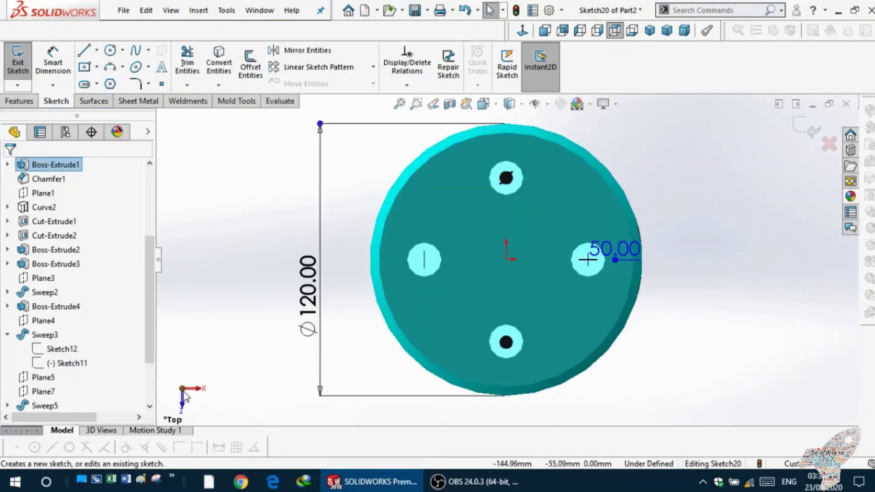
pyautogui.click(182, 404)
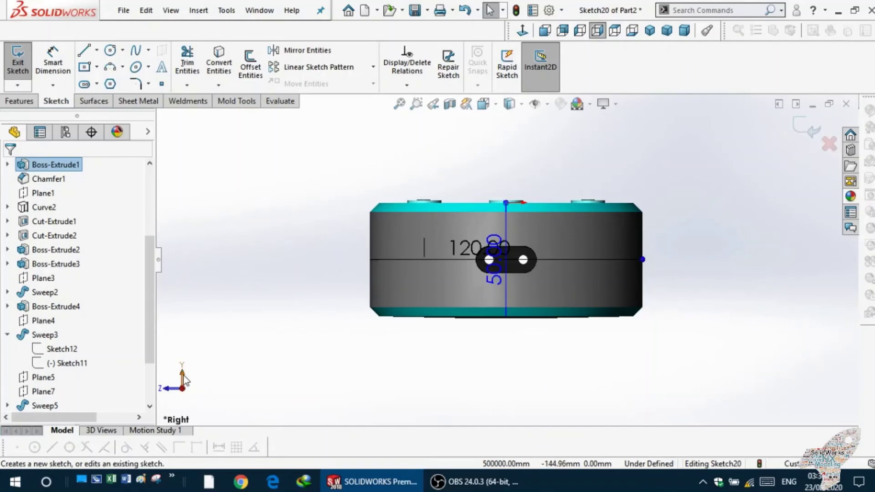
pyautogui.click(182, 376)
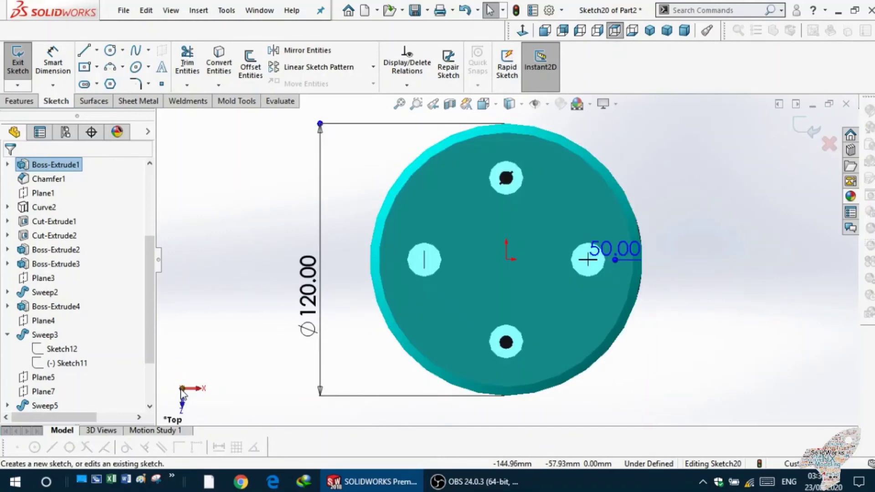
pyautogui.click(182, 391)
pyautogui.moveTo(248, 371)
pyautogui.mouseDown(button='middle')
pyautogui.moveTo(271, 399)
pyautogui.moveTo(403, 415)
pyautogui.mouseUp(button='middle')
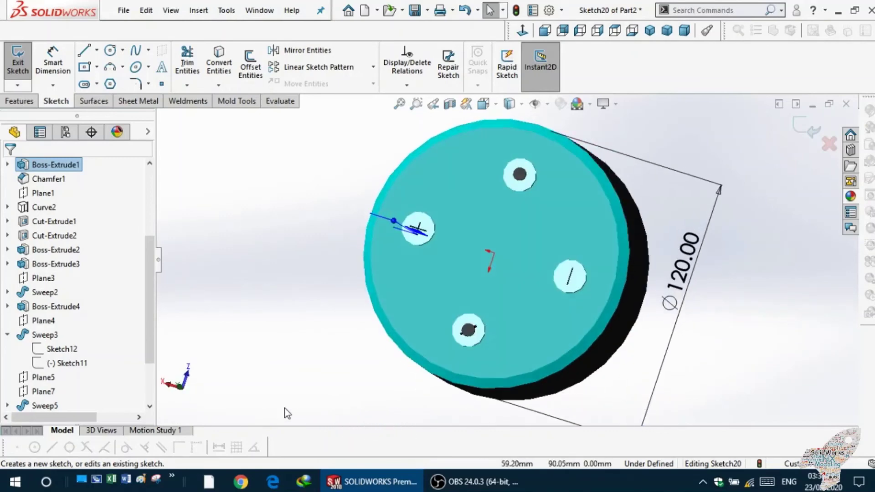
pyautogui.click(185, 391)
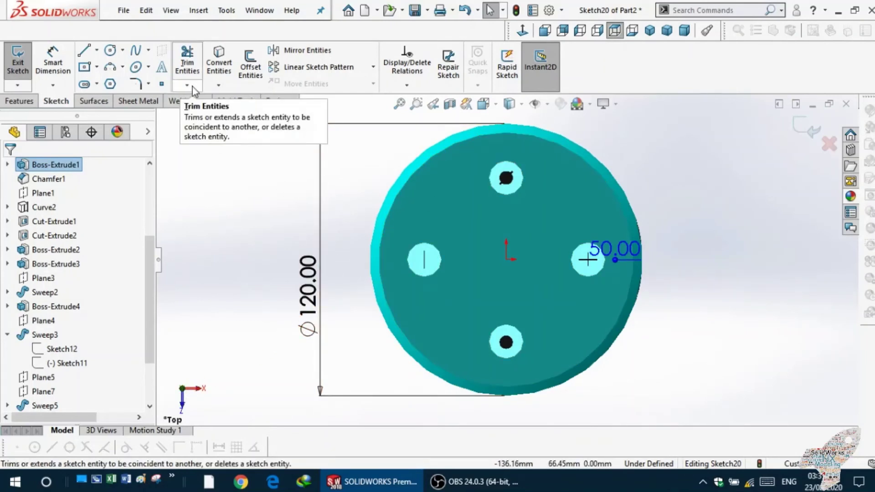
# Add sketch text 'Amazon Alexa' with Use document font unchecked and Flip Horizontal toggled.
pyautogui.click(162, 67)
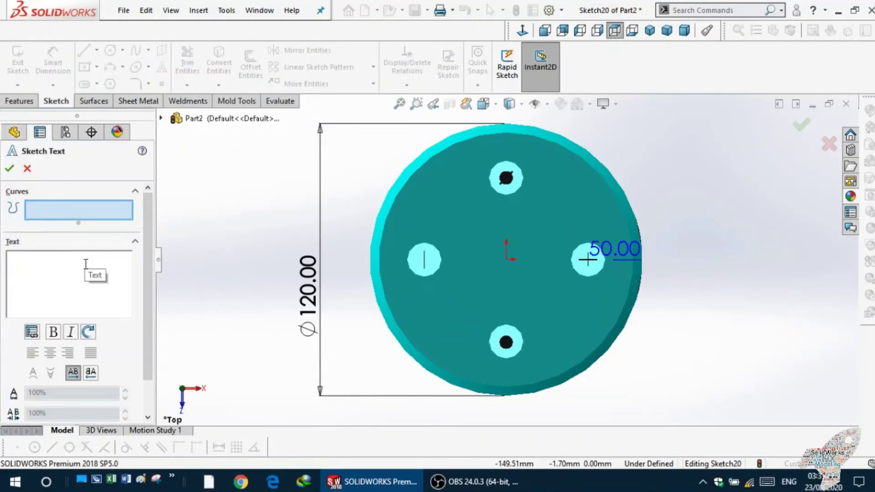
pyautogui.write('Amazon Alexa')
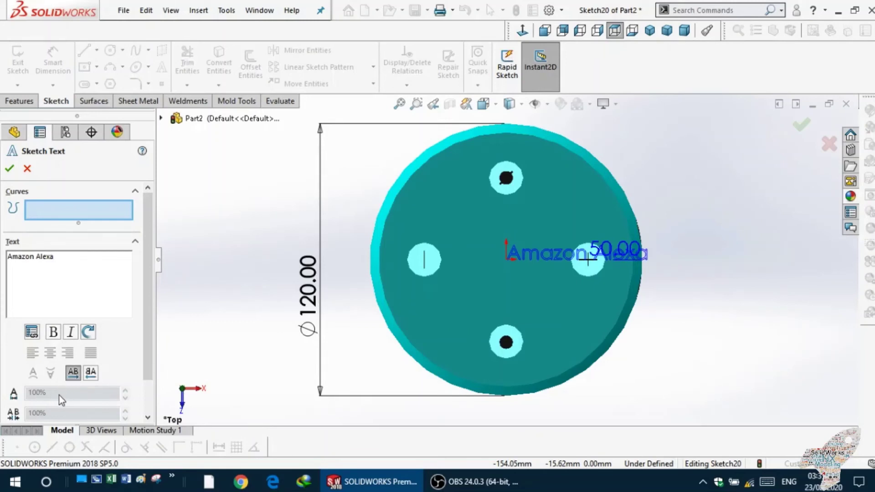
pyautogui.moveTo(146, 329); pyautogui.dragTo(145, 375)
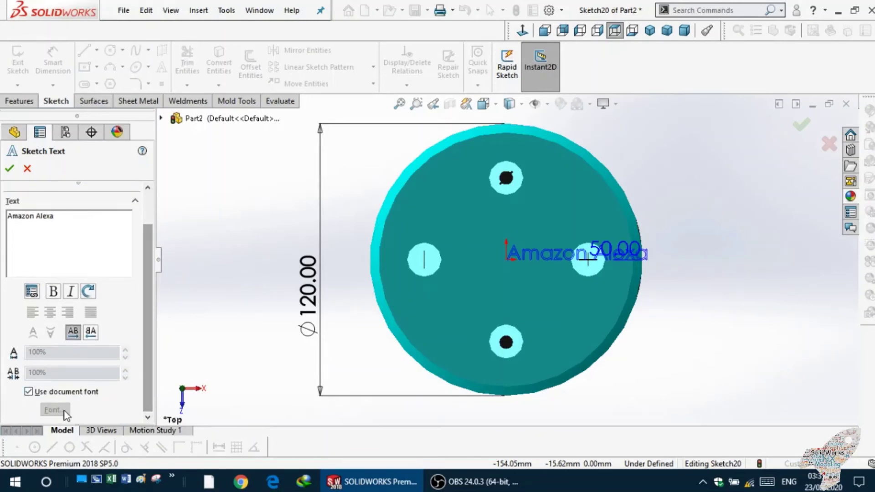
pyautogui.click(28, 392)
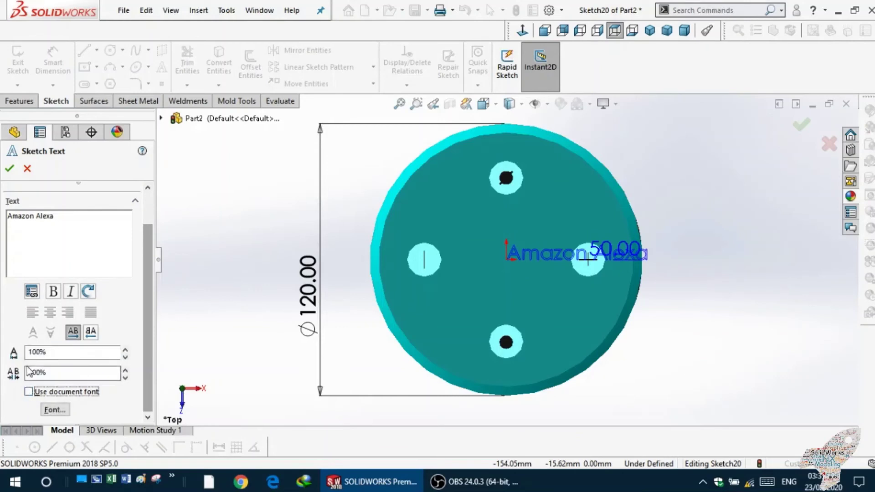
pyautogui.click(90, 336)
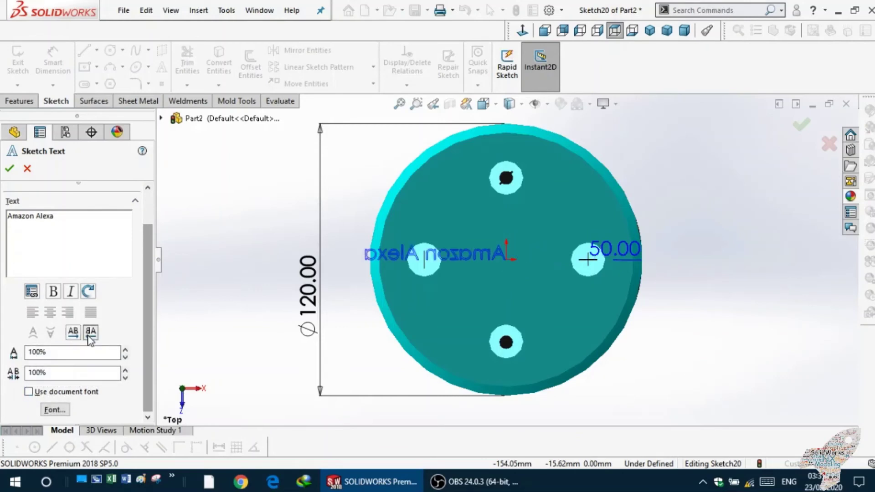
pyautogui.click(74, 335)
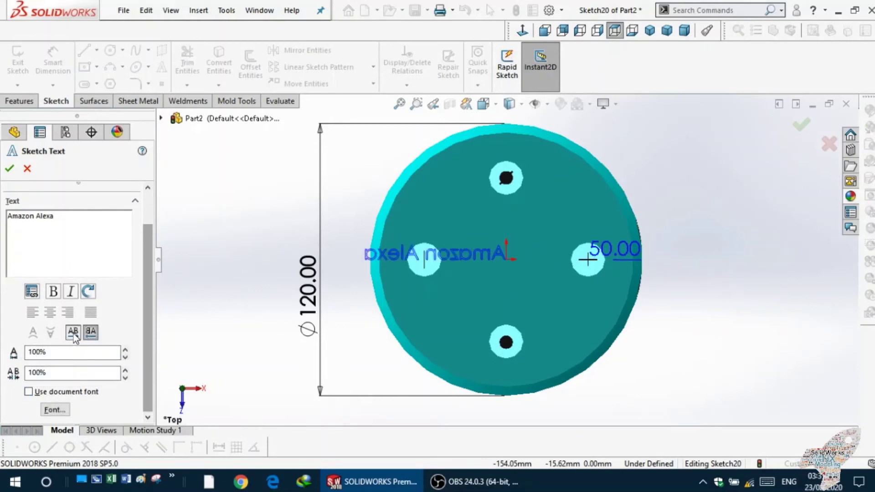
pyautogui.click(89, 294)
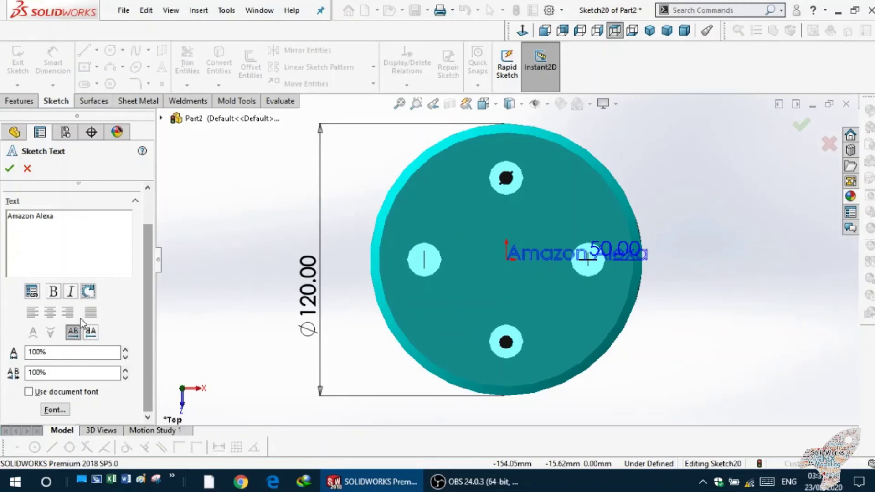
pyautogui.click(90, 331)
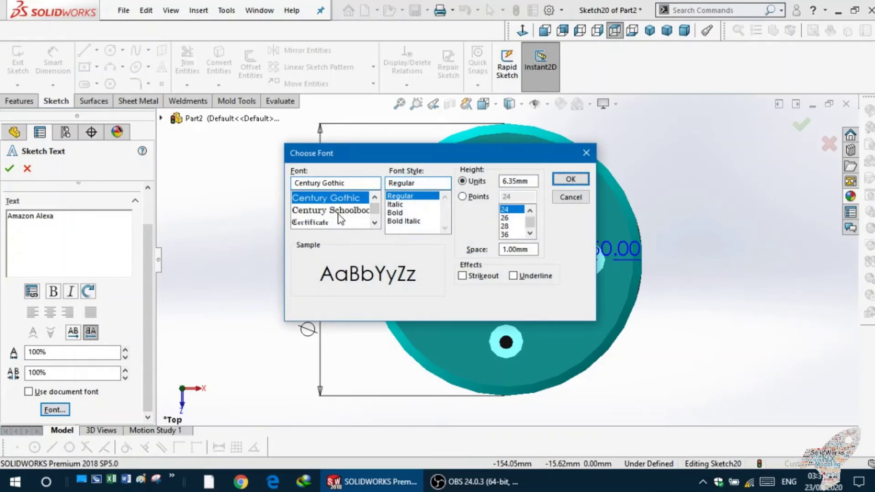
# Set the sketch text font to CAMOUFLAGE Jungle.
pyautogui.click(359, 222)
pyautogui.scroll(1, 358, 221)
pyautogui.scroll(1, 340, 220)
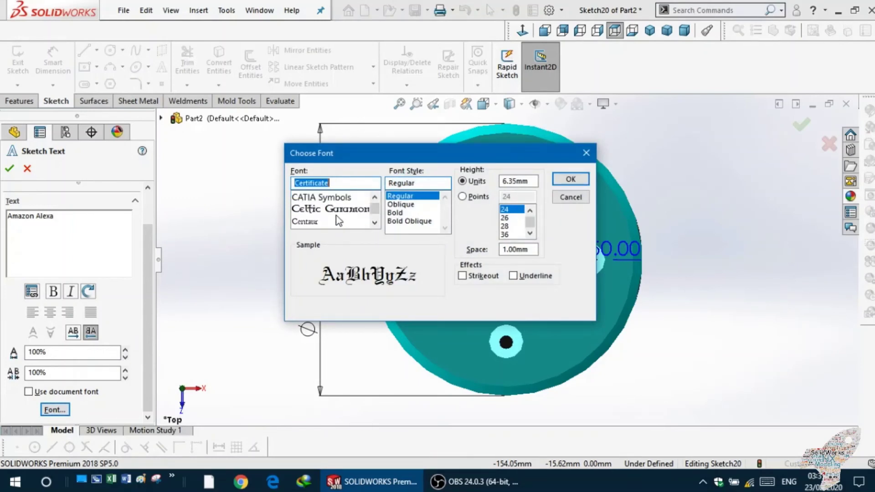
pyautogui.scroll(1, 337, 220)
pyautogui.scroll(1, 336, 221)
pyautogui.scroll(1, 336, 220)
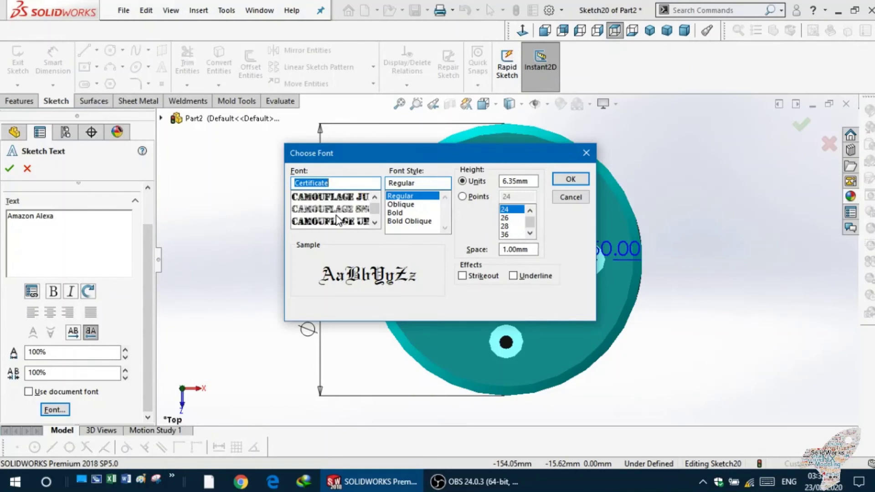
pyautogui.click(332, 198)
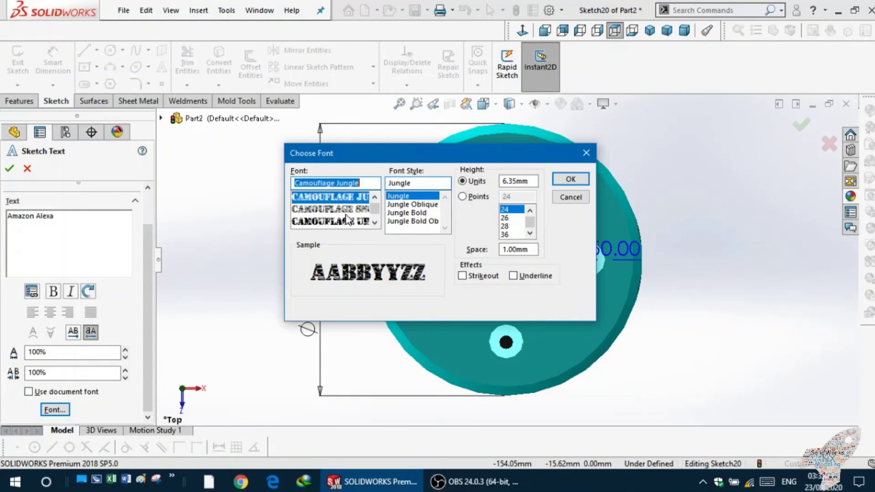
pyautogui.click(570, 178)
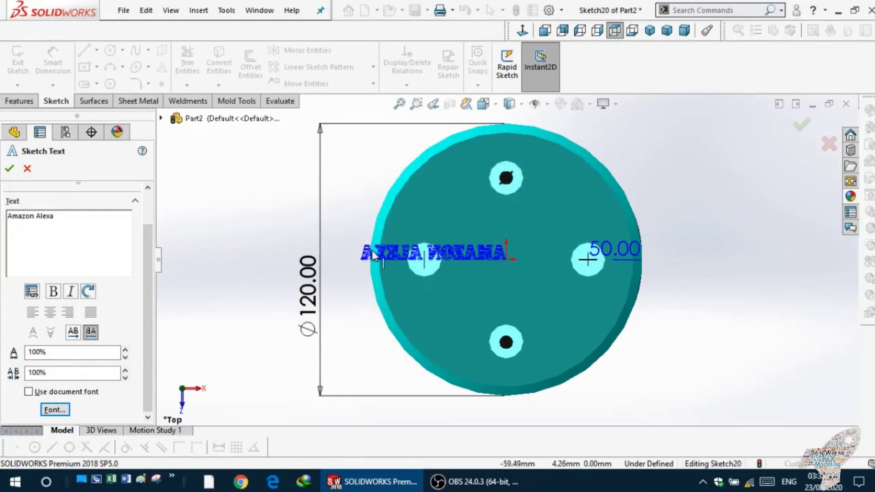
# Unmirror the text and place it just above the centre of the top face.
pyautogui.click(420, 255)
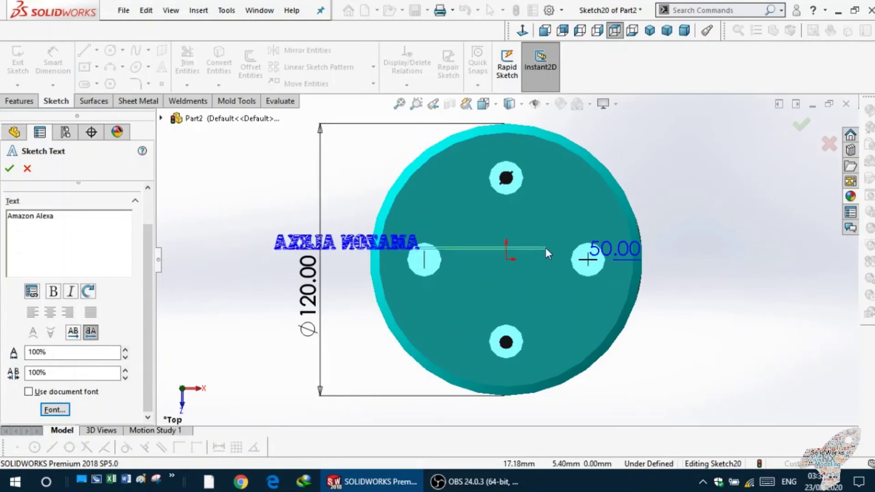
pyautogui.click(524, 242)
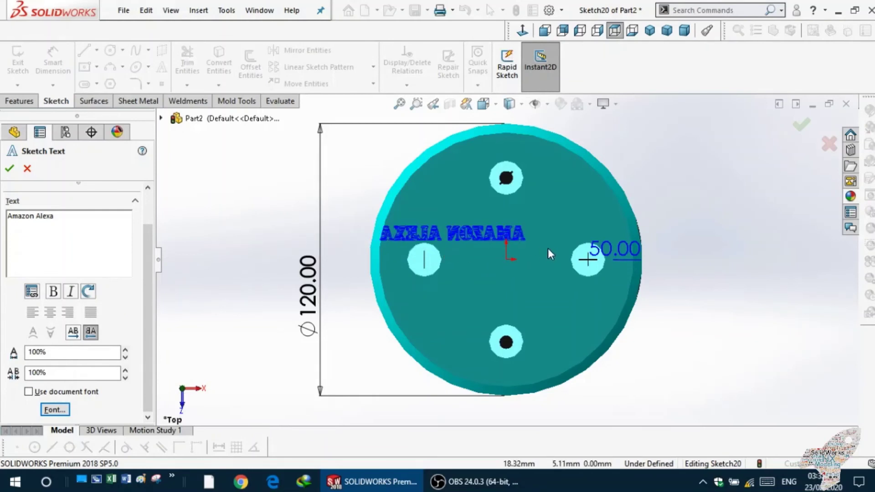
pyautogui.click(547, 248)
pyautogui.click(558, 231)
pyautogui.click(590, 226)
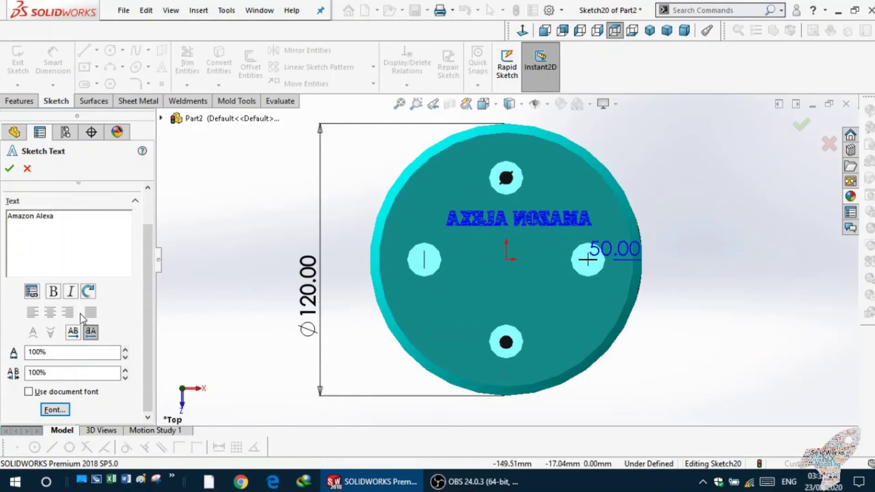
pyautogui.click(74, 333)
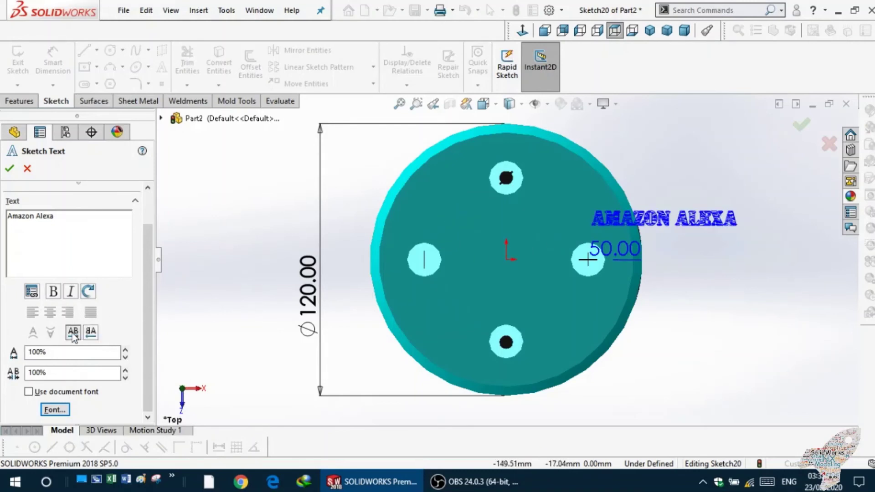
pyautogui.click(410, 213)
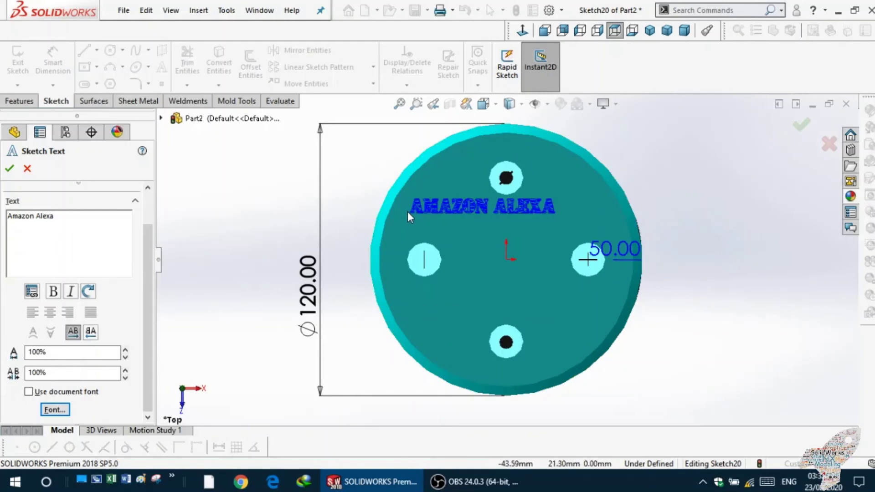
pyautogui.click(513, 228)
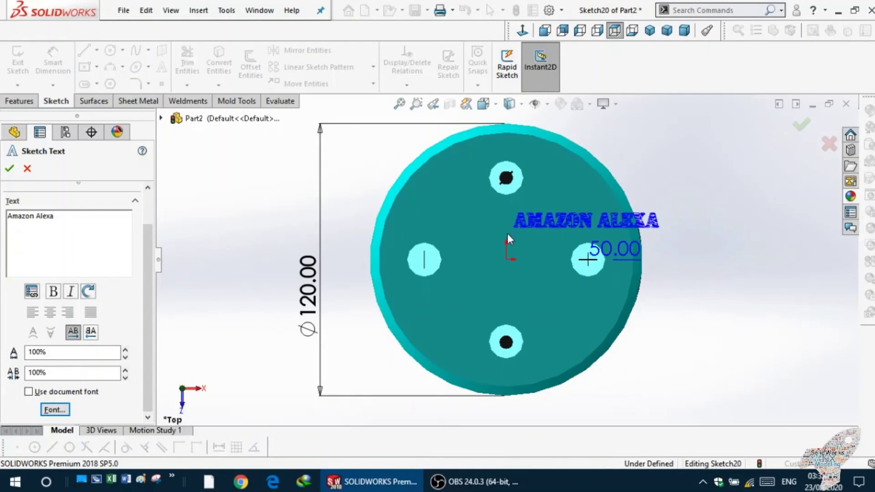
pyautogui.click(447, 240)
pyautogui.click(438, 219)
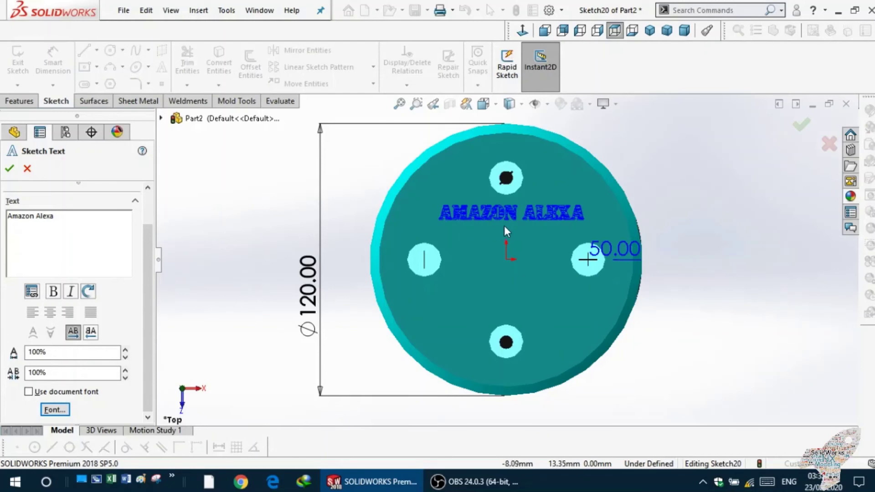
# Apply the Camouflage Urban font to the AMAZON ALEXA text.
pyautogui.scroll(1, 534, 242)
pyautogui.scroll(-1, 534, 258)
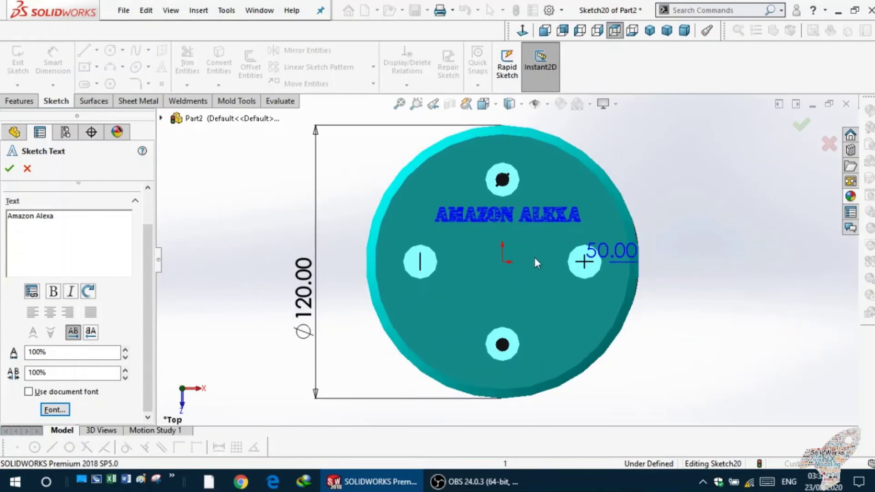
pyautogui.scroll(-3, 565, 246)
pyautogui.scroll(-1, 574, 244)
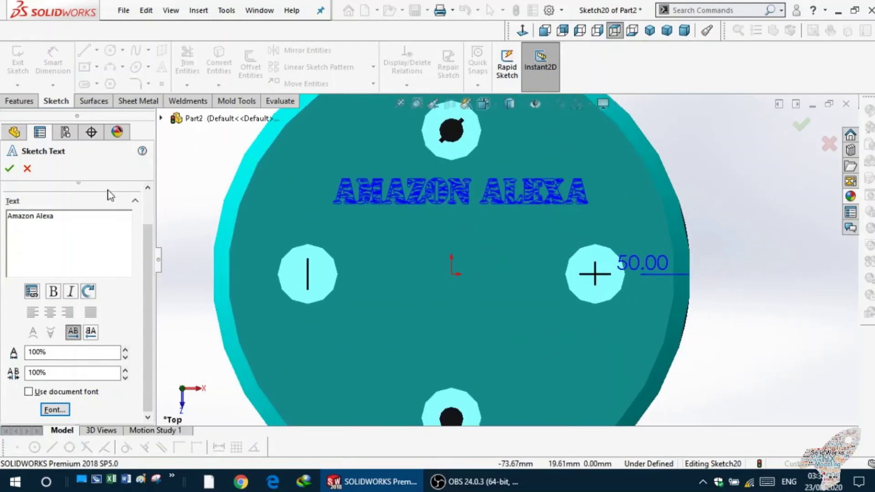
pyautogui.scroll(-1, 397, 194)
pyautogui.scroll(-2, 372, 219)
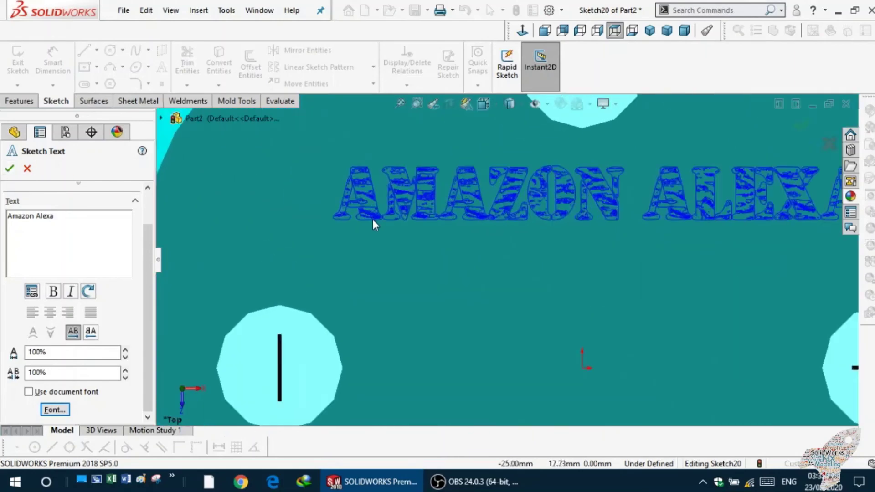
pyautogui.scroll(-2, 363, 225)
pyautogui.scroll(-1, 367, 226)
pyautogui.scroll(-1, 413, 207)
pyautogui.scroll(-2, 413, 217)
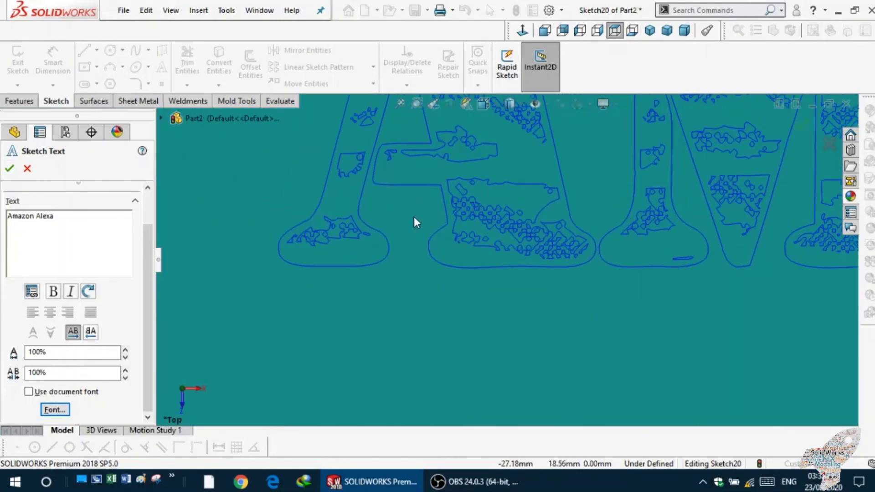
pyautogui.scroll(-1, 412, 220)
pyautogui.scroll(1, 406, 222)
pyautogui.scroll(2, 319, 226)
pyautogui.scroll(1, 182, 247)
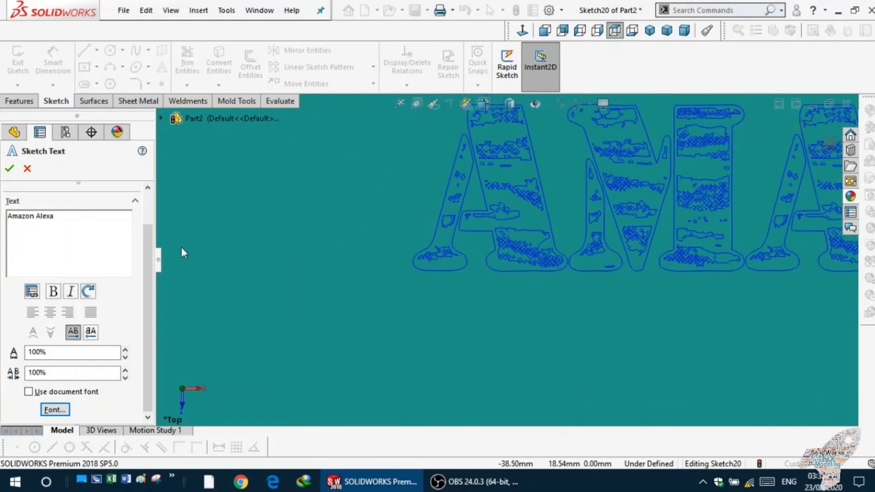
pyautogui.scroll(1, 273, 233)
pyautogui.scroll(2, 385, 243)
pyautogui.scroll(1, 385, 243)
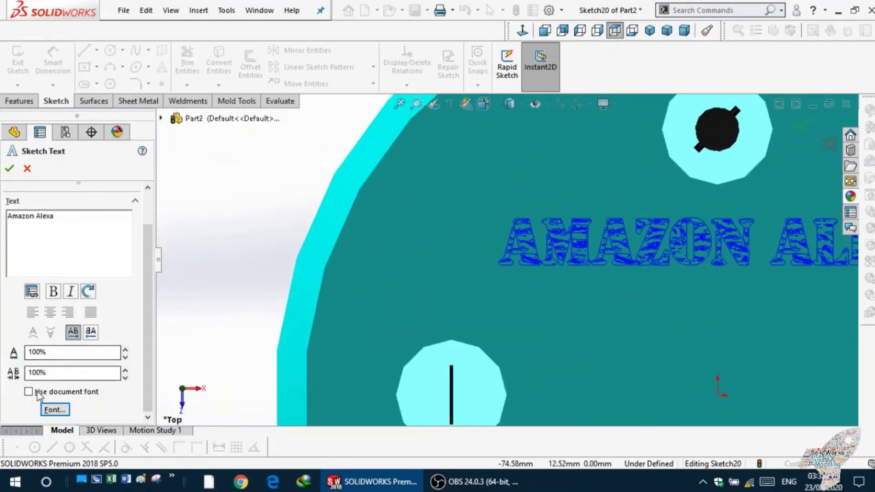
pyautogui.click(54, 410)
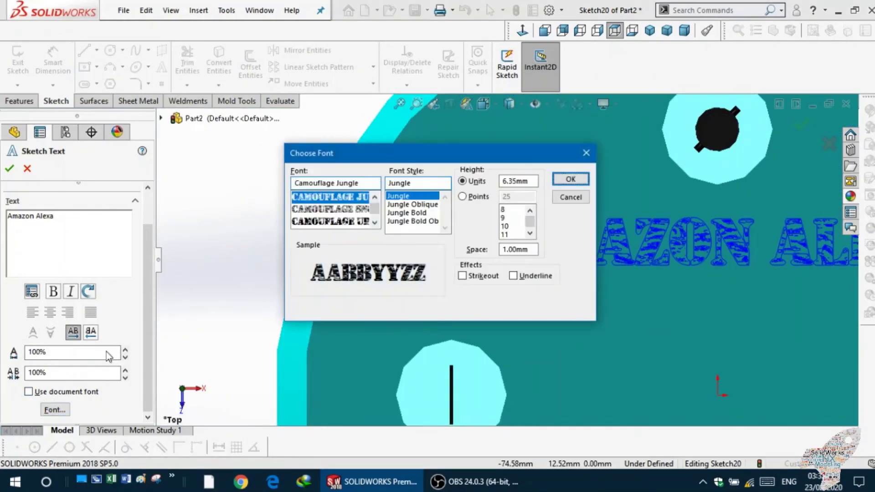
pyautogui.click(335, 222)
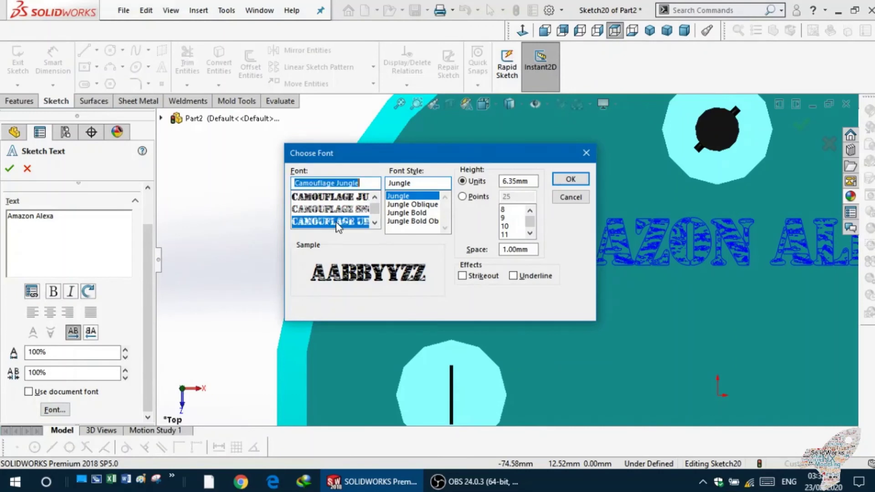
pyautogui.click(562, 181)
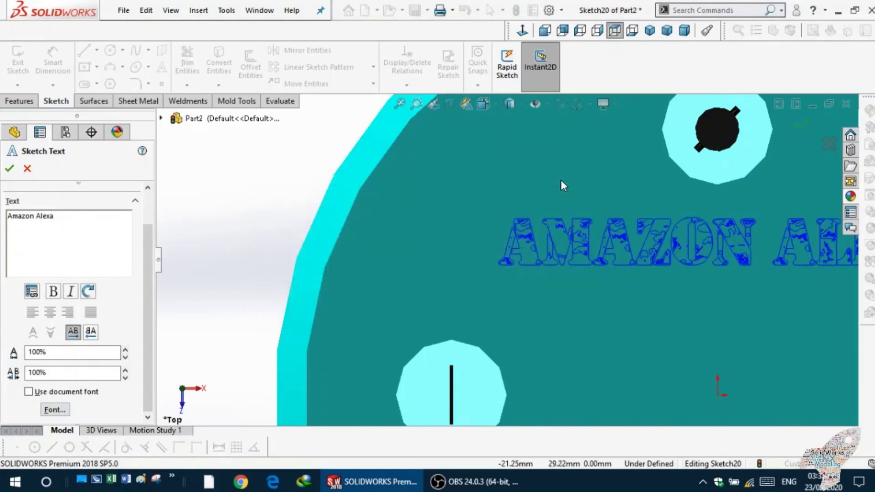
# Browse more fonts, trying Camouflage Woodland and Candy Kisses, and select Carbon Phyber.
pyautogui.click(63, 412)
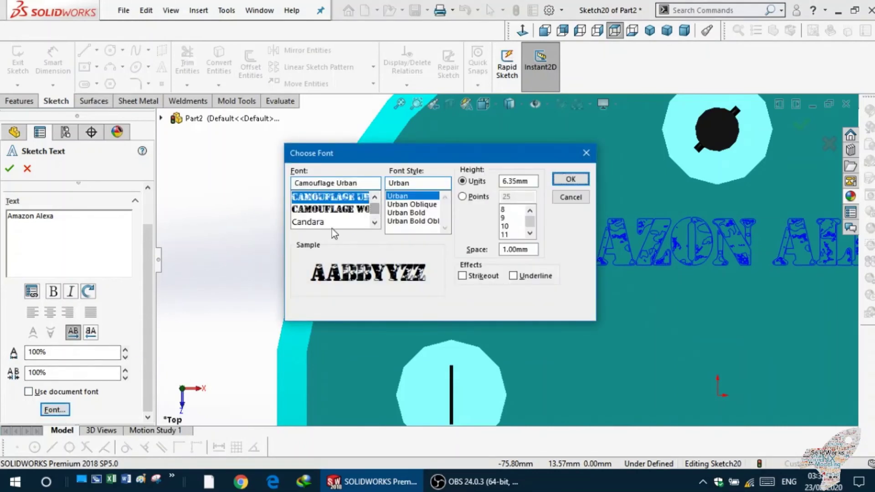
pyautogui.press('Down')
pyautogui.scroll(-1, 331, 223)
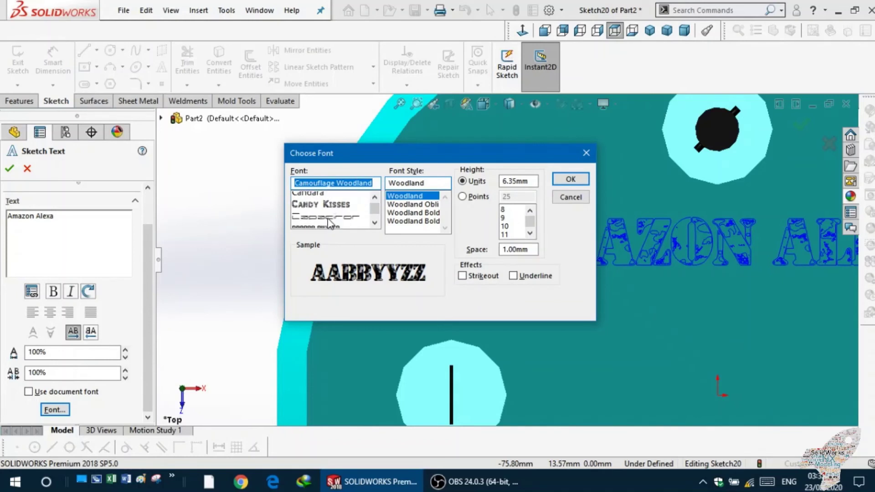
pyautogui.click(325, 211)
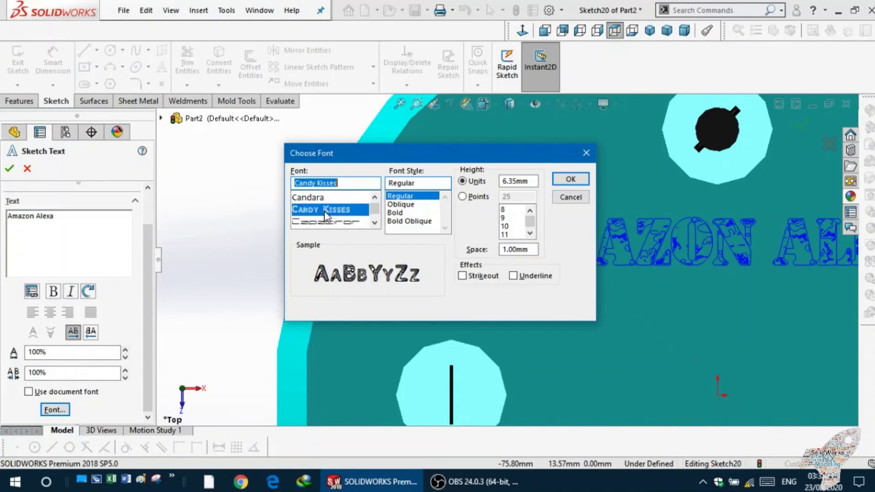
pyautogui.scroll(-2, 325, 214)
pyautogui.scroll(-1, 303, 211)
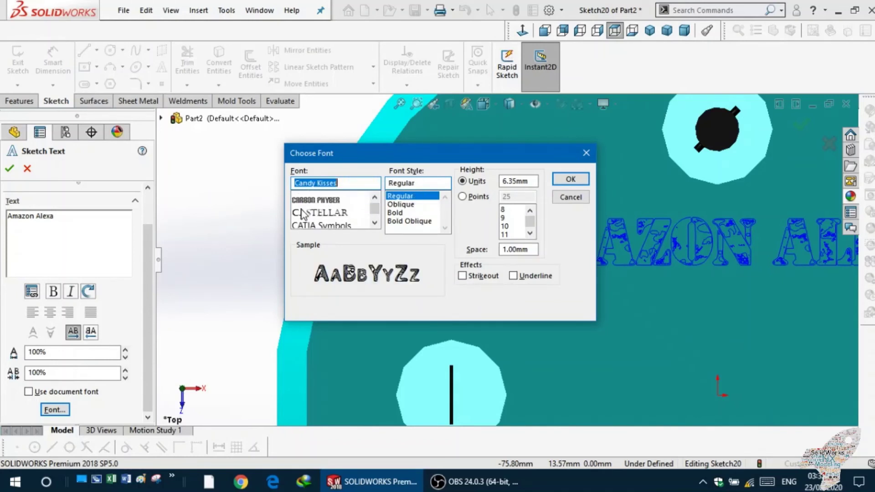
pyautogui.scroll(2, 304, 211)
pyautogui.scroll(-1, 306, 211)
pyautogui.click(309, 209)
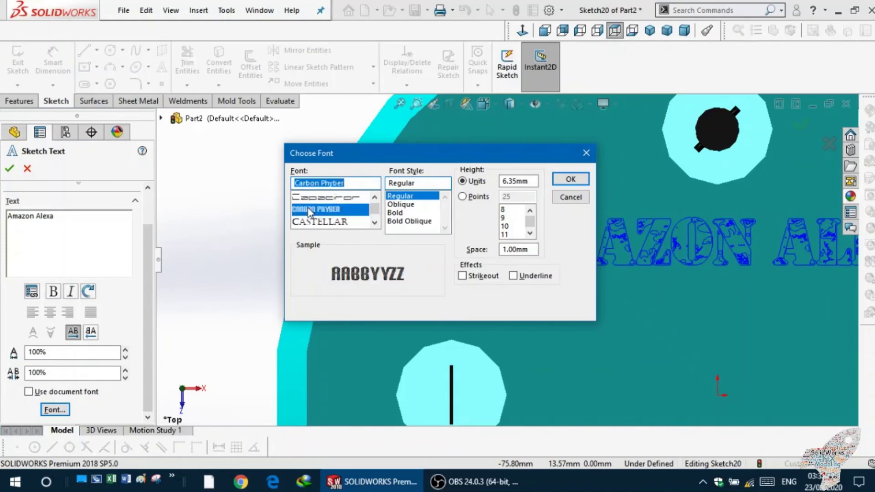
# Apply Carbon Phyber and move the text onto the top face toward its centre.
pyautogui.click(571, 180)
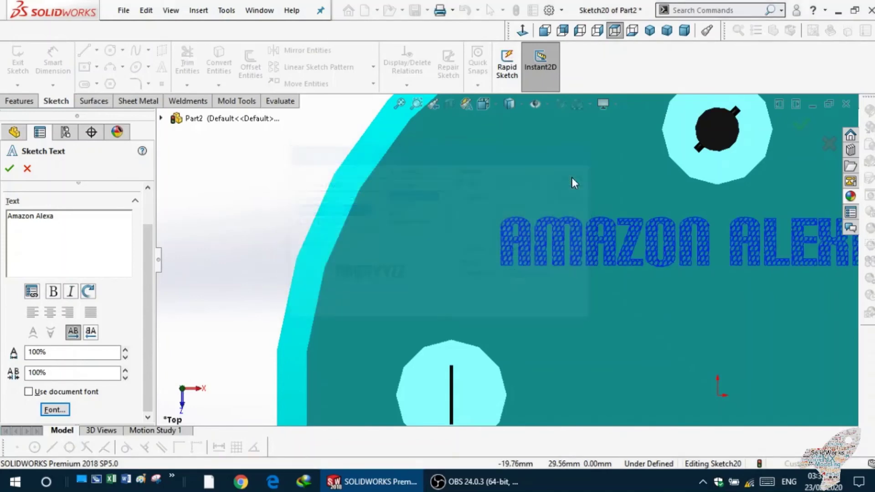
pyautogui.scroll(3, 378, 228)
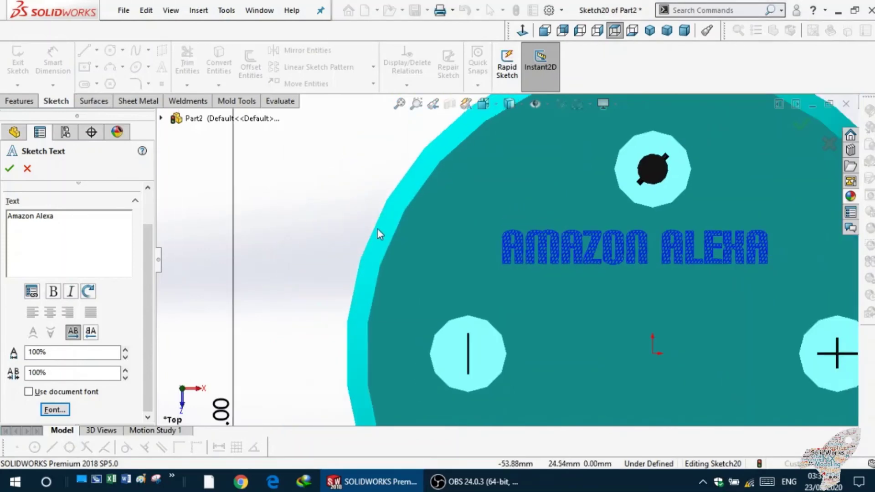
pyautogui.scroll(-1, 378, 229)
pyautogui.click(634, 288)
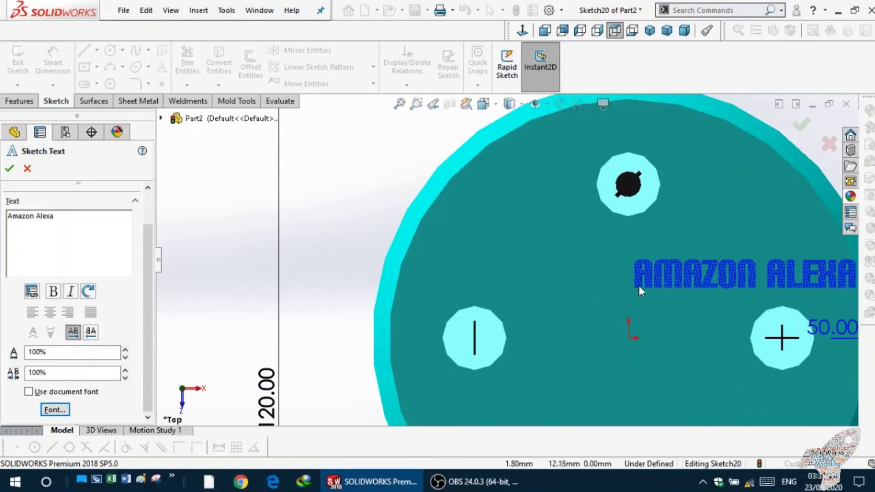
pyautogui.click(601, 281)
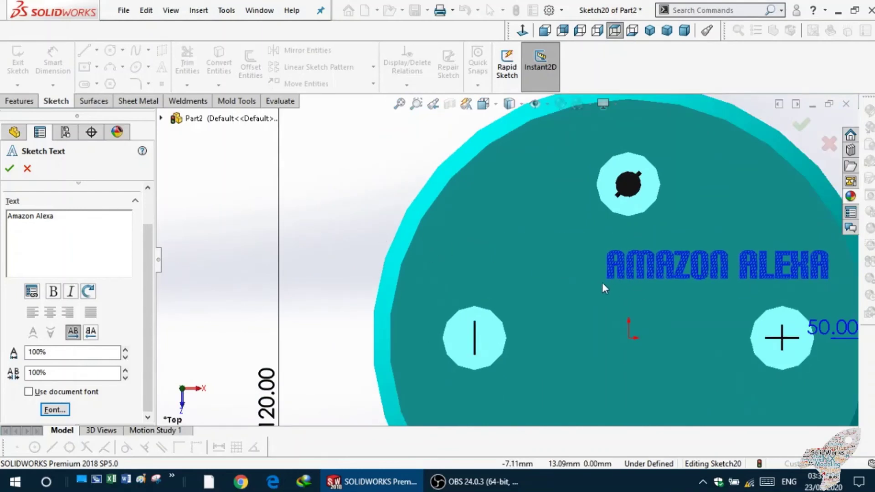
pyautogui.click(577, 273)
pyautogui.click(547, 273)
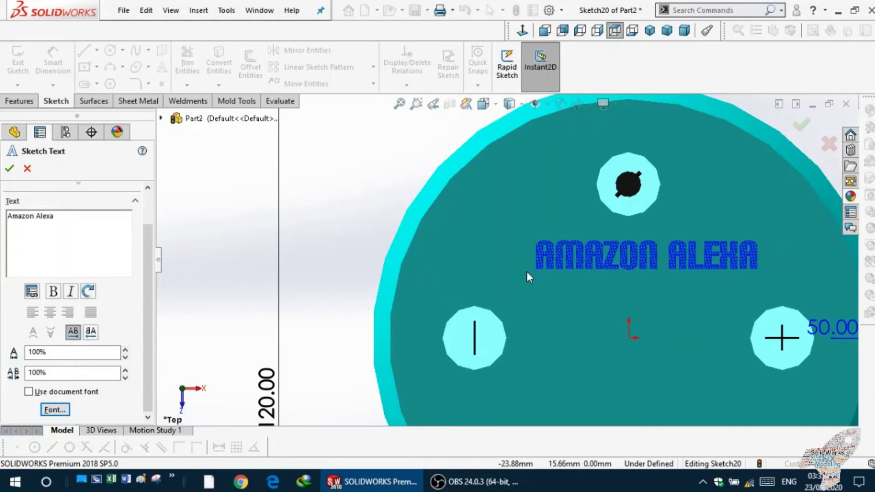
# Fine-tune the text to sit just above the face centre and accept the Sketch Text.
pyautogui.scroll(-3, 463, 263)
pyautogui.scroll(-2, 458, 260)
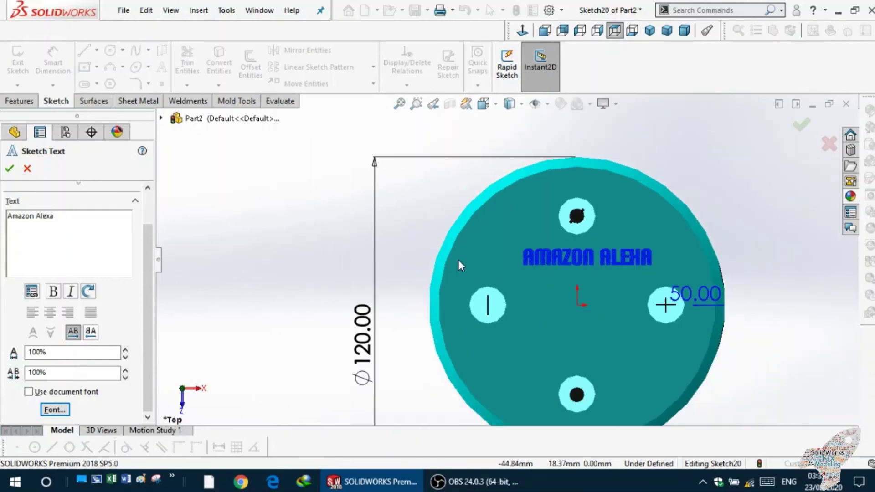
pyautogui.click(524, 266)
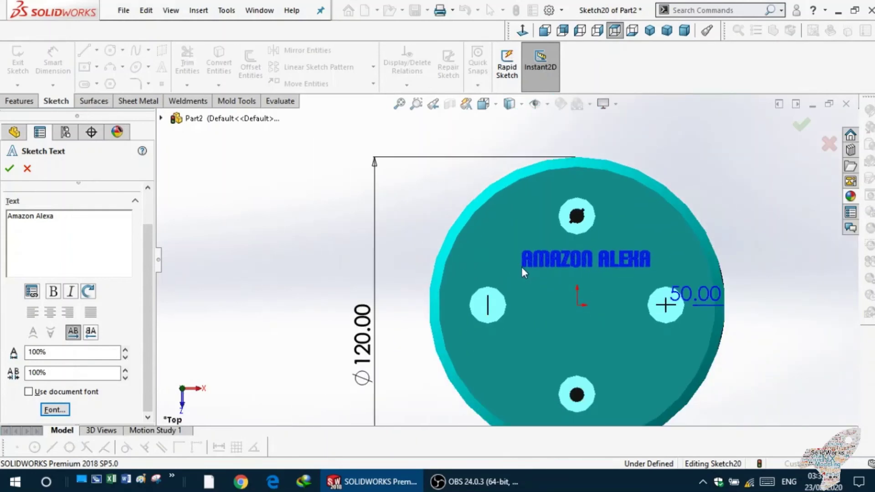
pyautogui.click(518, 264)
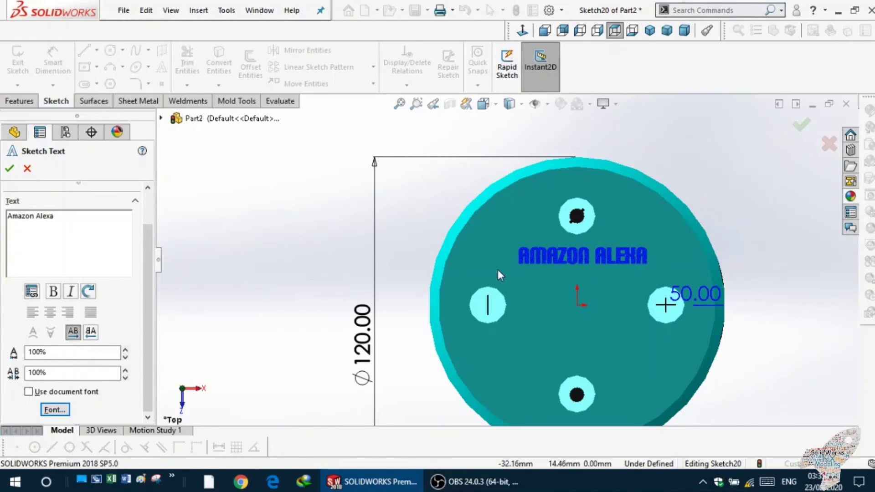
pyautogui.click(519, 279)
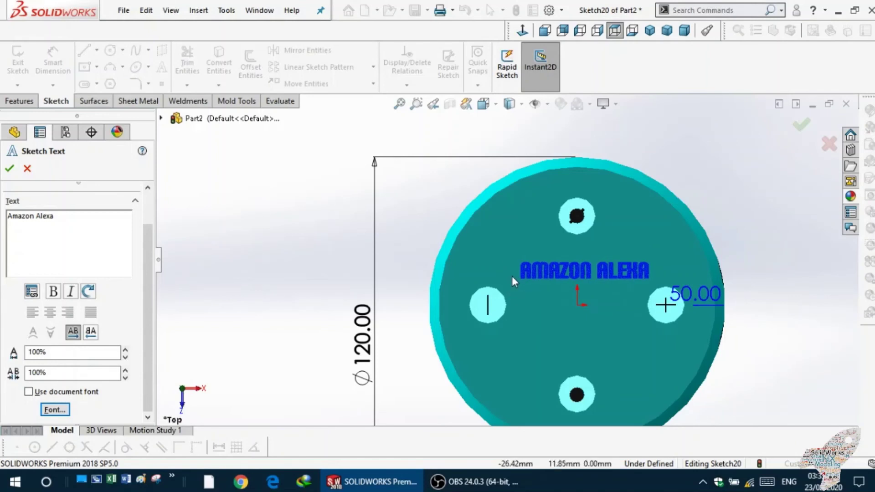
pyautogui.click(506, 274)
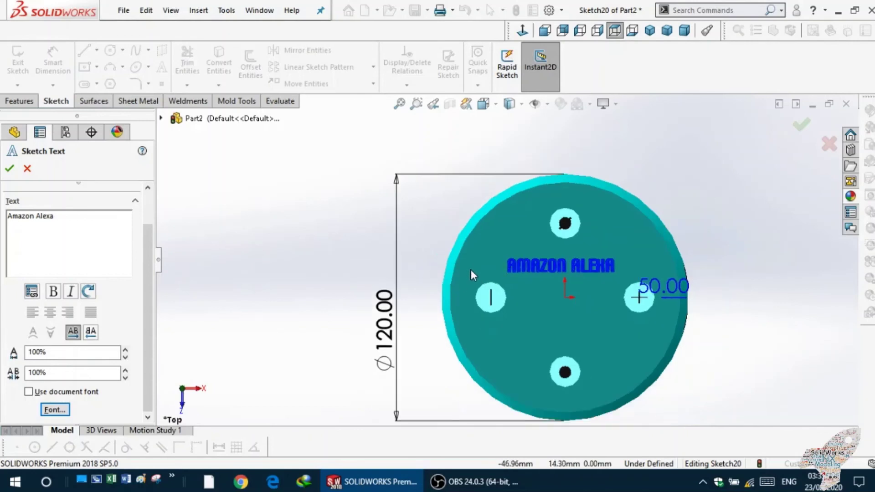
pyautogui.keyDown('ctrl'); pyautogui.moveTo(560, 290); pyautogui.dragTo(538, 279, button='middle'); pyautogui.keyUp('ctrl')
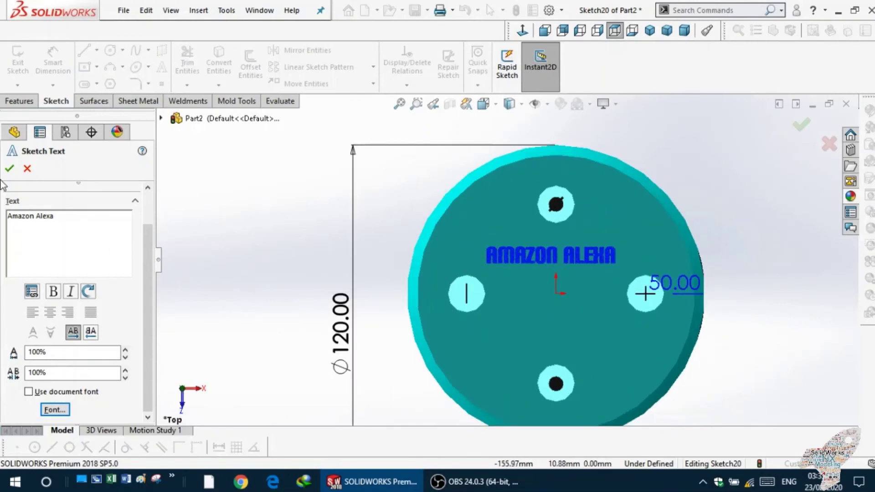
pyautogui.click(9, 168)
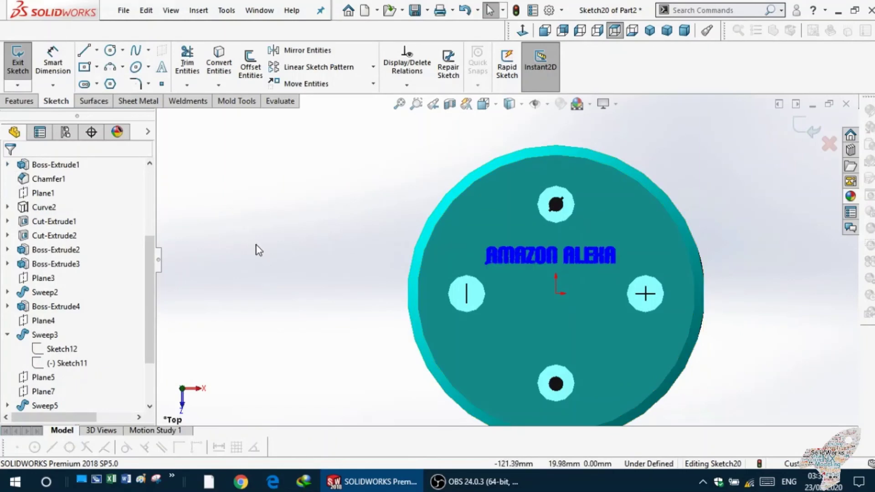
# Orbit to a 3D view, select the AMAZON ALEXA sketch text, and switch to Features.
pyautogui.moveTo(259, 250)
pyautogui.mouseDown(button='middle')
pyautogui.moveTo(358, 263)
pyautogui.moveTo(499, 217)
pyautogui.mouseUp(button='middle')
pyautogui.scroll(-3, 523, 248)
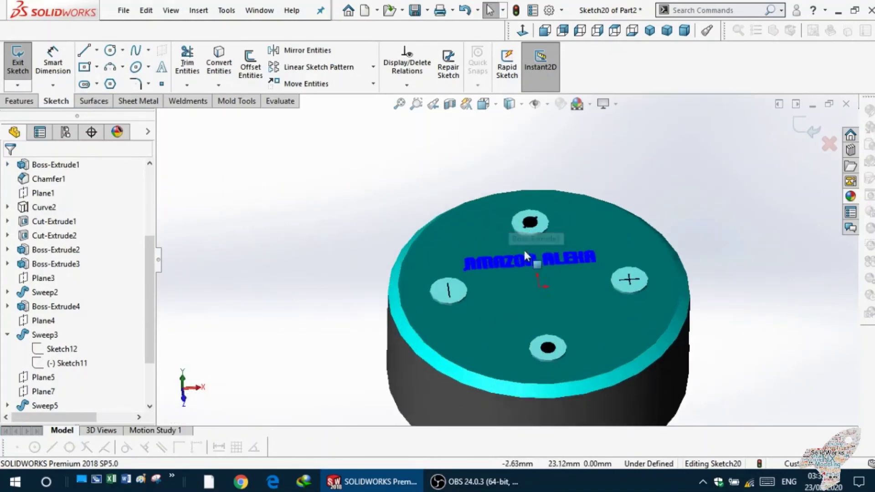
pyautogui.scroll(-3, 485, 277)
pyautogui.scroll(-3, 484, 275)
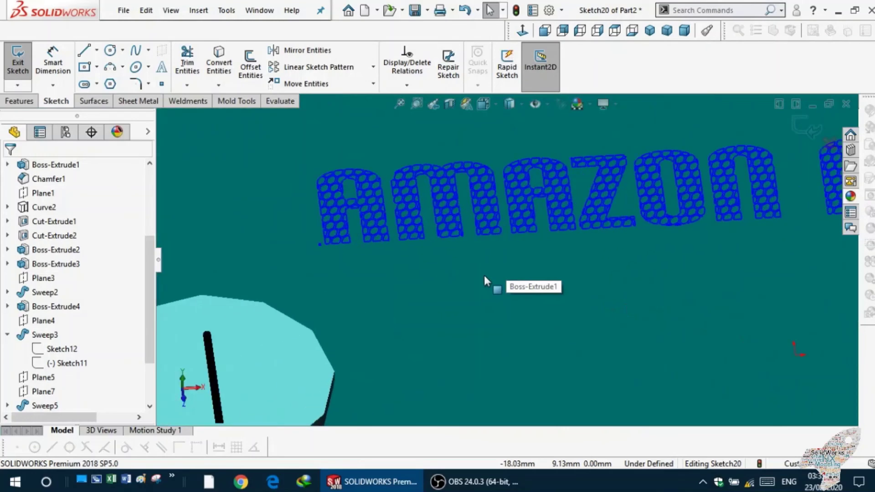
pyautogui.click(439, 215)
pyautogui.scroll(3, 367, 187)
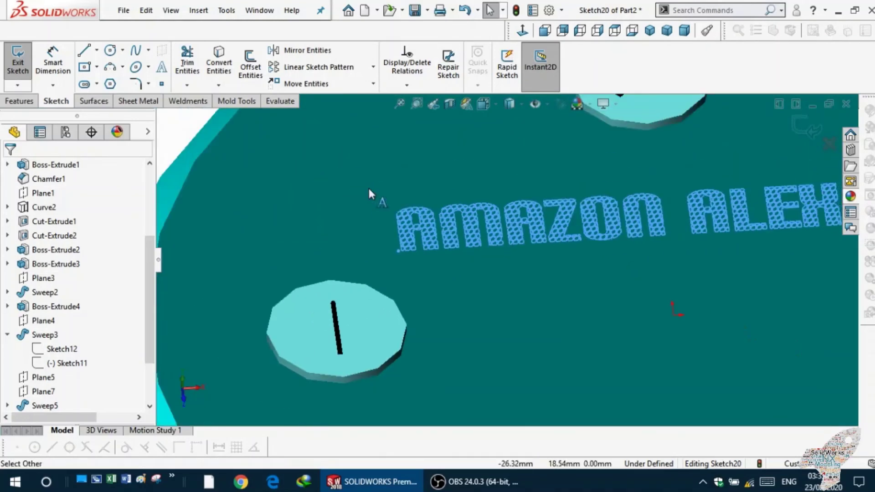
pyautogui.scroll(2, 365, 180)
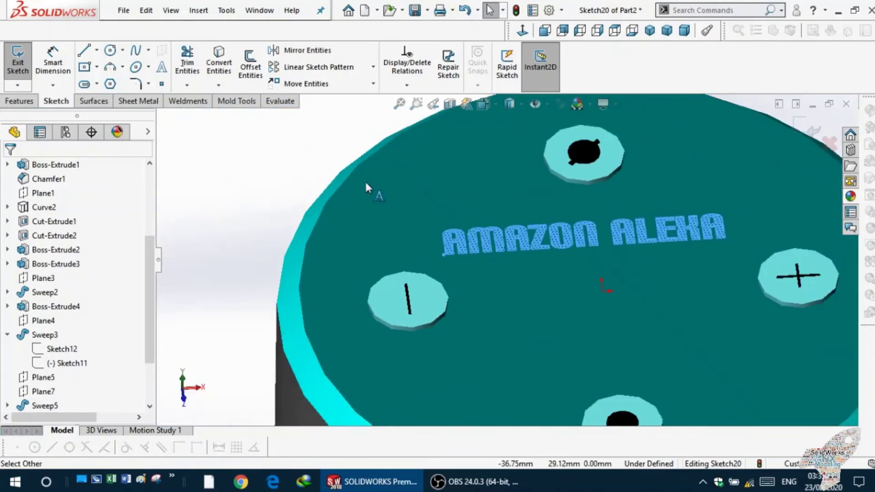
pyautogui.scroll(3, 366, 170)
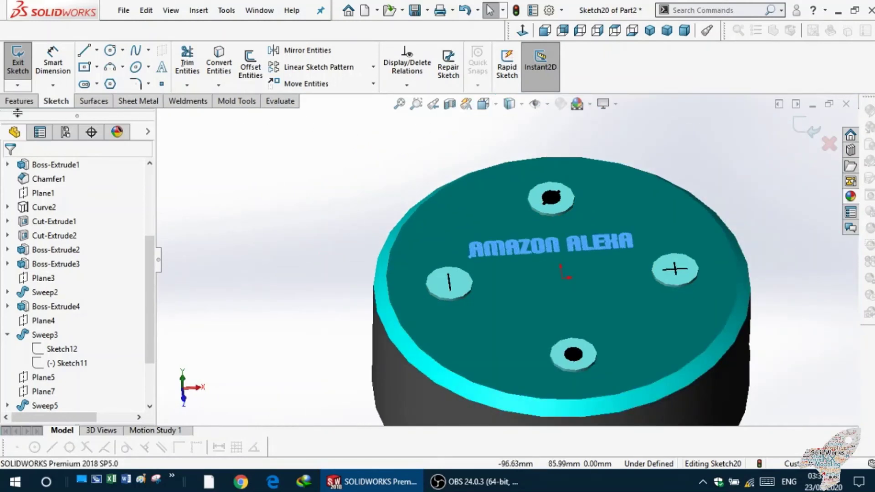
pyautogui.click(20, 103)
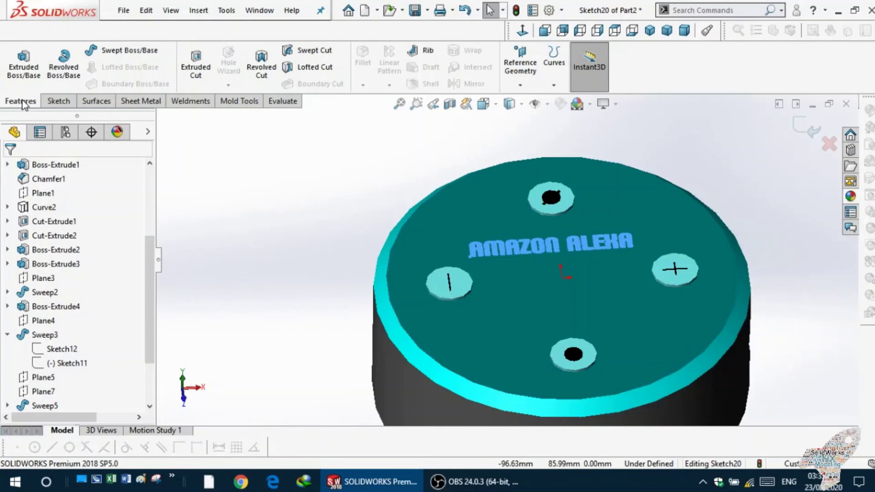
# Extrude the AMAZON ALEXA text sketch 0.5 mm as a raised Boss-Extrude.
pyautogui.click(23, 72)
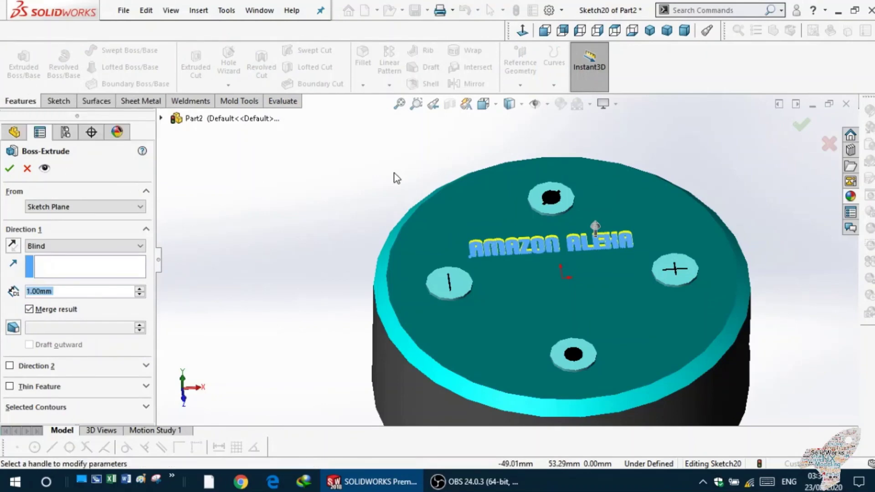
pyautogui.moveTo(373, 201)
pyautogui.mouseDown(button='middle')
pyautogui.moveTo(350, 238)
pyautogui.moveTo(336, 235)
pyautogui.moveTo(426, 158)
pyautogui.moveTo(287, 218)
pyautogui.mouseUp(button='middle')
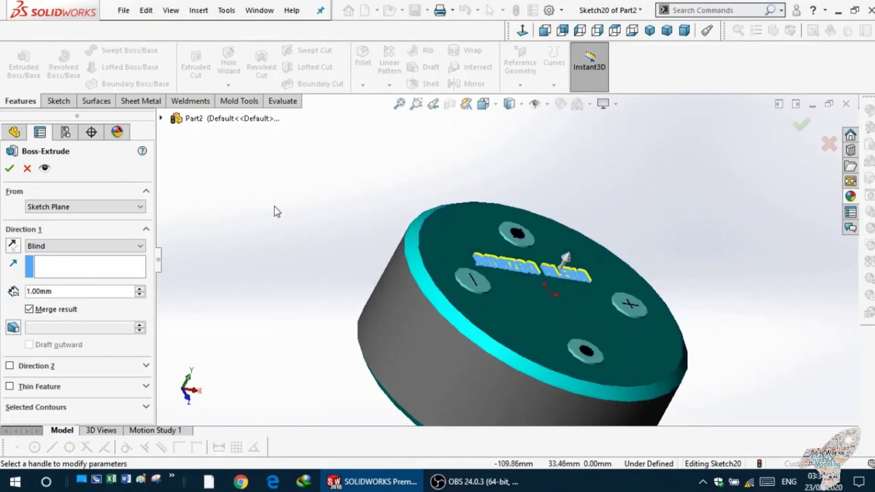
pyautogui.scroll(2, 484, 259)
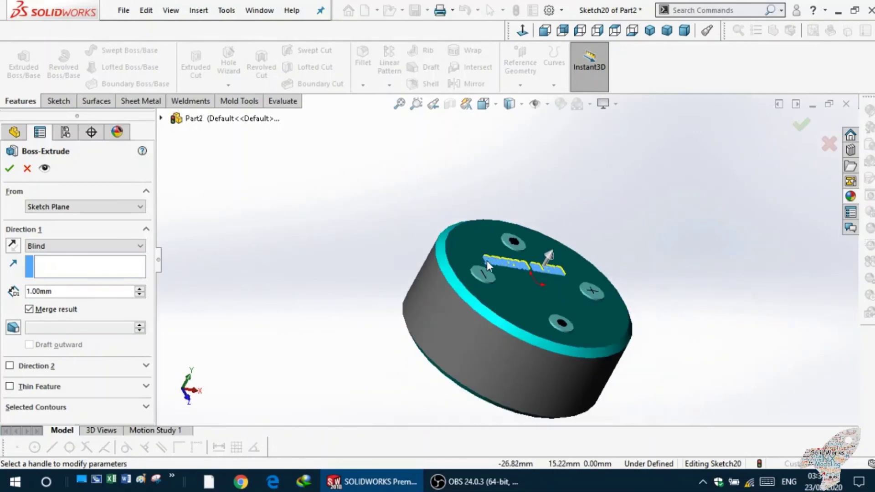
pyautogui.scroll(-3, 486, 267)
pyautogui.scroll(-3, 485, 273)
pyautogui.scroll(-2, 482, 271)
pyautogui.scroll(-2, 473, 268)
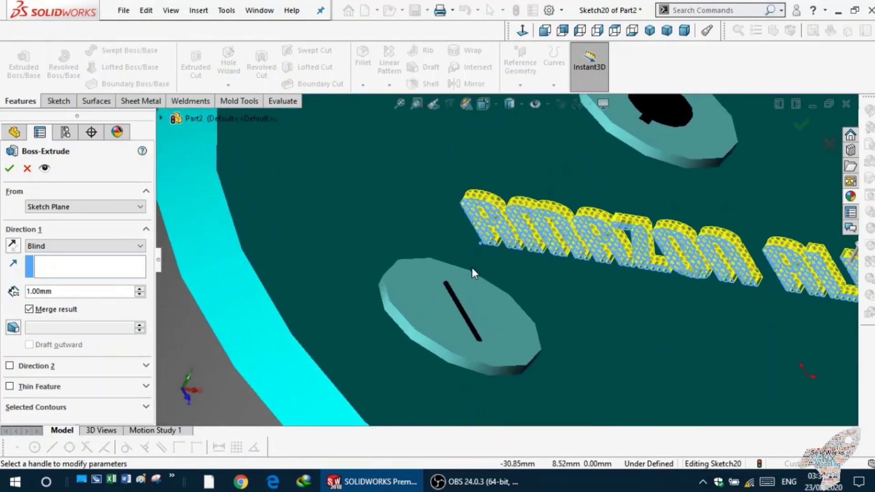
pyautogui.scroll(-2, 456, 267)
pyautogui.doubleClick(95, 290)
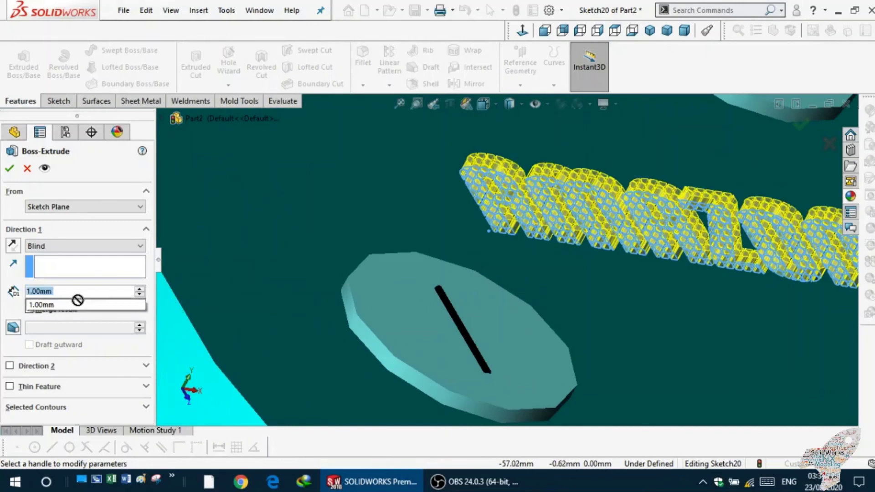
pyautogui.write('.')
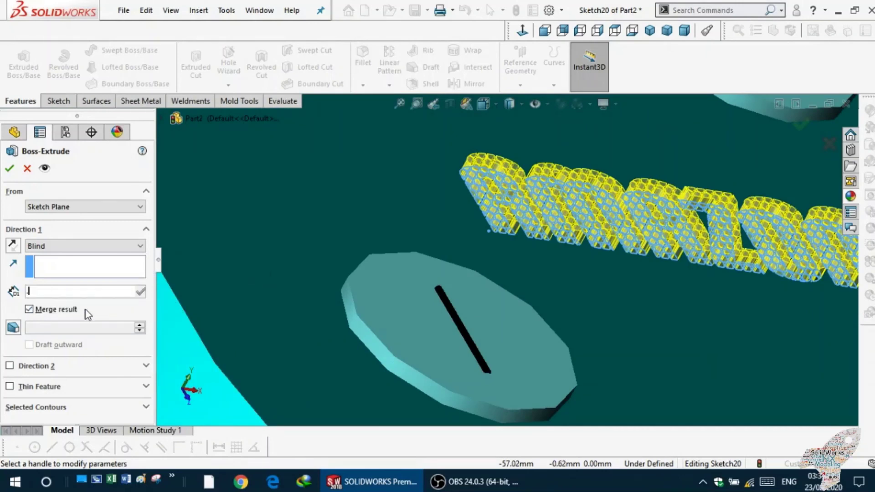
pyautogui.write('5')
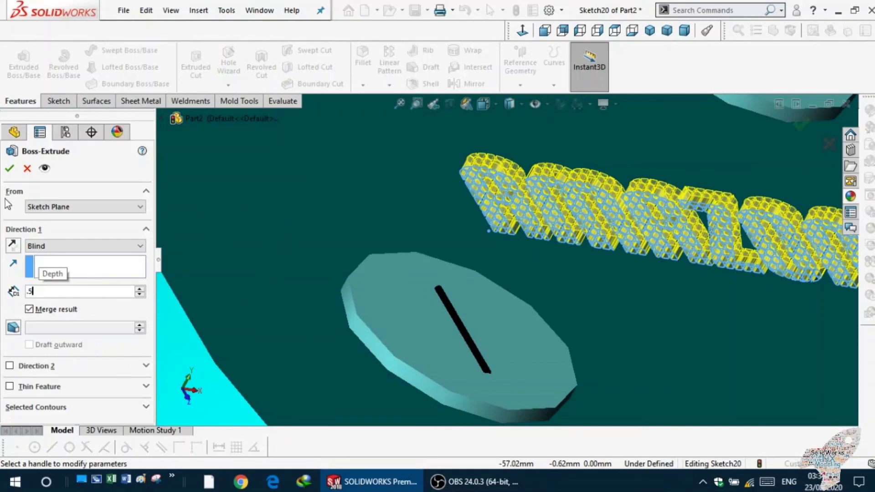
pyautogui.click(9, 171)
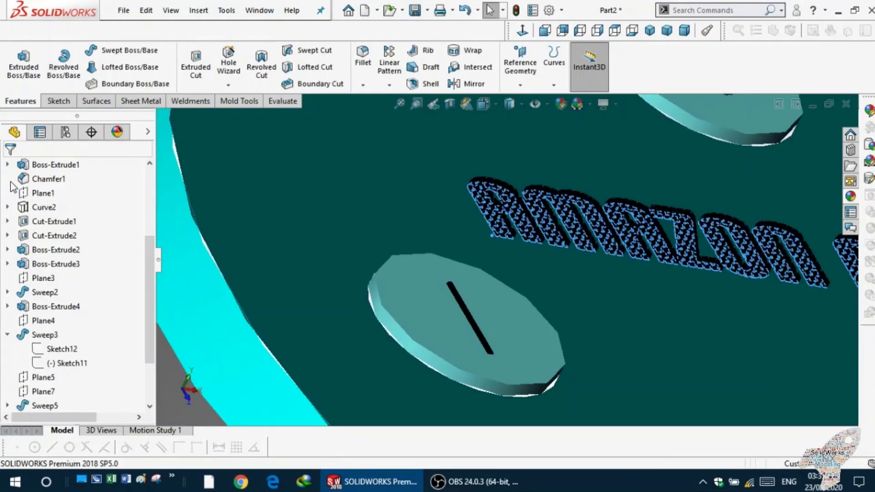
pyautogui.scroll(2, 378, 196)
pyautogui.scroll(2, 378, 195)
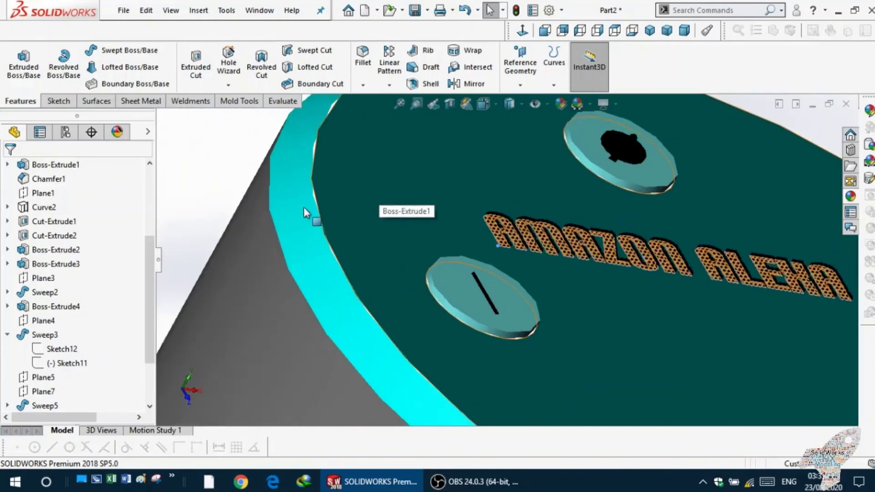
pyautogui.scroll(2, 378, 195)
pyautogui.scroll(3, 284, 190)
pyautogui.scroll(1, 445, 193)
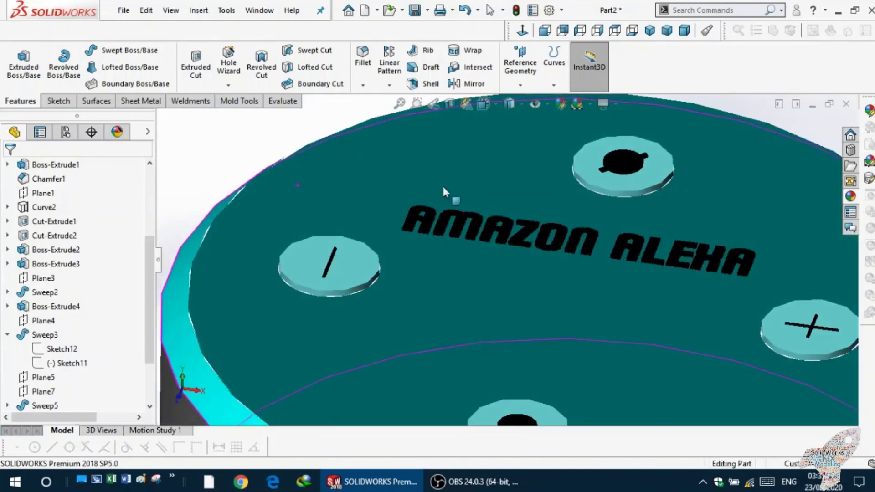
pyautogui.scroll(1, 518, 209)
pyautogui.scroll(-2, 469, 263)
pyautogui.scroll(-2, 433, 308)
pyautogui.scroll(-2, 434, 309)
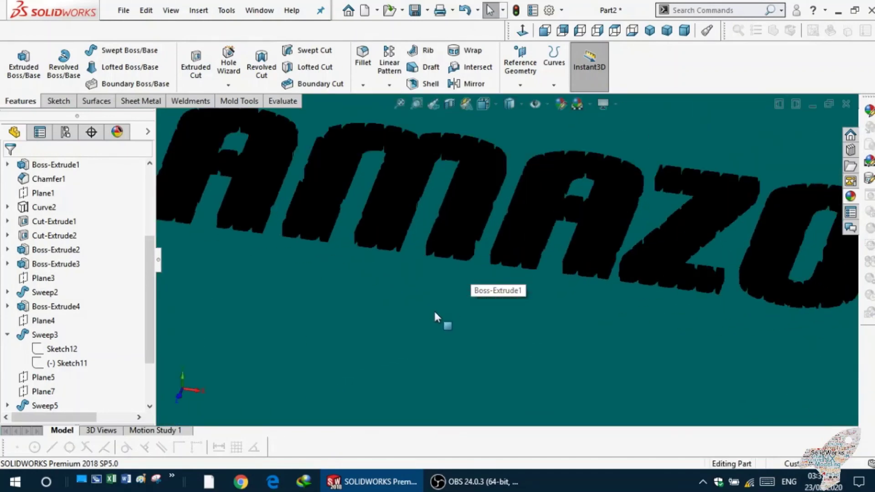
pyautogui.scroll(1, 434, 296)
pyautogui.scroll(3, 435, 297)
pyautogui.scroll(2, 456, 287)
pyautogui.moveTo(455, 287)
pyautogui.mouseDown(button='middle')
pyautogui.moveTo(391, 270)
pyautogui.moveTo(451, 257)
pyautogui.moveTo(396, 201)
pyautogui.moveTo(404, 232)
pyautogui.moveTo(394, 253)
pyautogui.moveTo(444, 212)
pyautogui.mouseUp(button='middle')
pyautogui.scroll(3, 418, 210)
pyautogui.scroll(2, 400, 242)
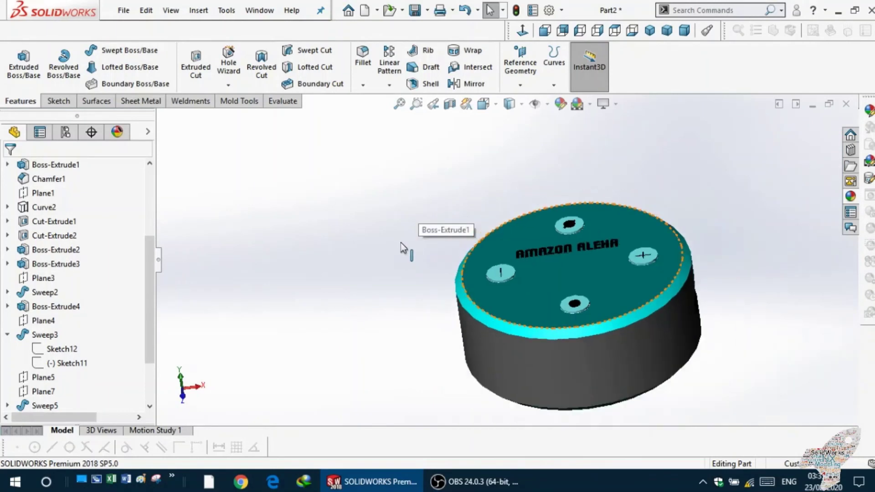
pyautogui.moveTo(426, 315)
pyautogui.mouseDown(button='middle')
pyautogui.moveTo(384, 330)
pyautogui.moveTo(406, 357)
pyautogui.moveTo(420, 332)
pyautogui.moveTo(414, 254)
pyautogui.moveTo(461, 261)
pyautogui.moveTo(457, 306)
pyautogui.moveTo(408, 318)
pyautogui.moveTo(357, 357)
pyautogui.moveTo(414, 315)
pyautogui.moveTo(392, 348)
pyautogui.moveTo(418, 340)
pyautogui.moveTo(459, 348)
pyautogui.moveTo(453, 361)
pyautogui.moveTo(463, 351)
pyautogui.moveTo(433, 360)
pyautogui.moveTo(481, 291)
pyautogui.mouseUp(button='middle')
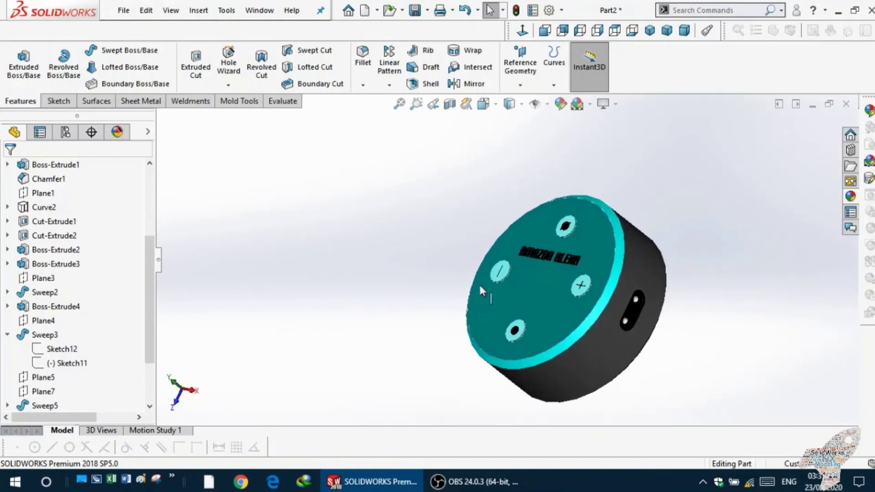
pyautogui.click(650, 30)
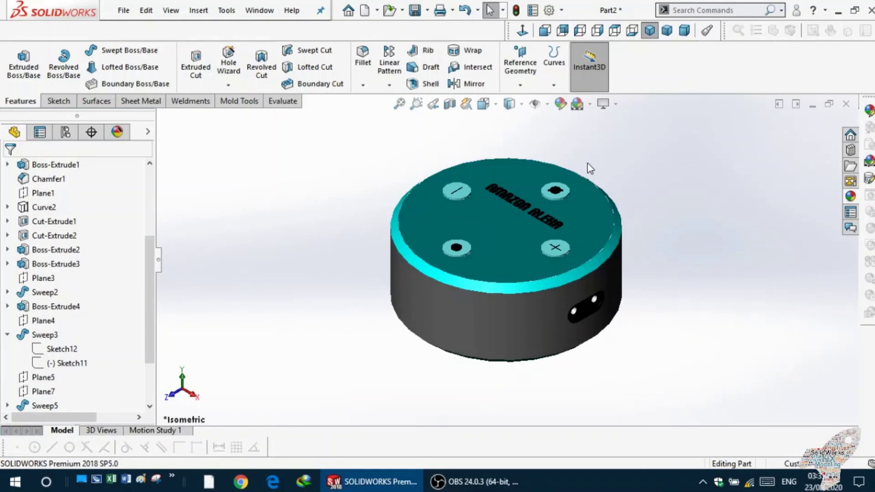
pyautogui.scroll(2, 605, 191)
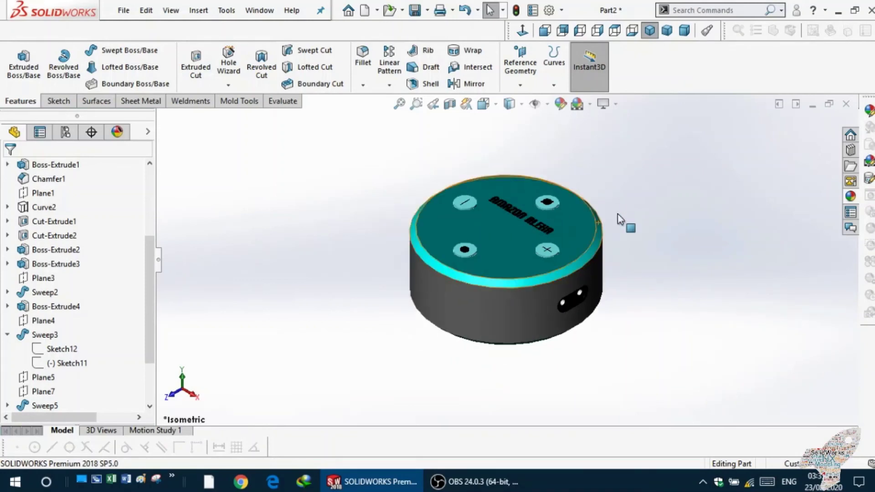
pyautogui.scroll(-3, 614, 220)
pyautogui.scroll(-4, 576, 239)
pyautogui.scroll(-1, 430, 282)
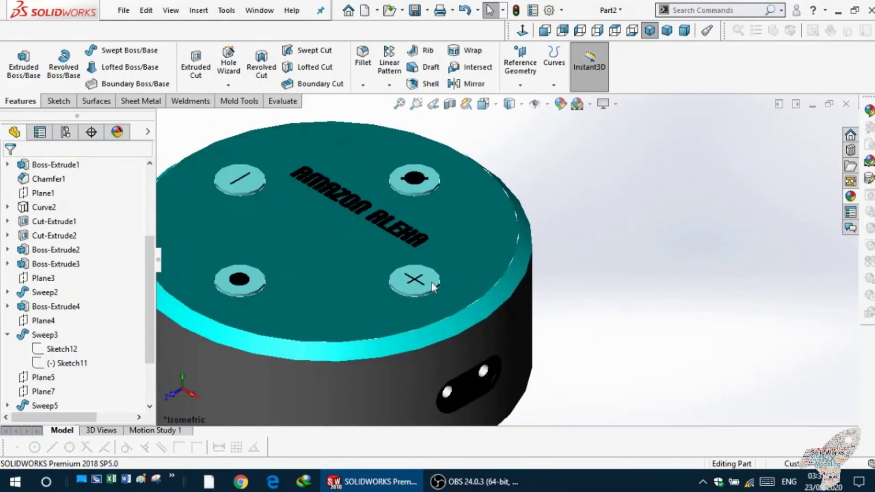
pyautogui.scroll(-3, 421, 267)
pyautogui.scroll(-2, 421, 267)
pyautogui.scroll(-1, 421, 267)
pyautogui.scroll(2, 420, 265)
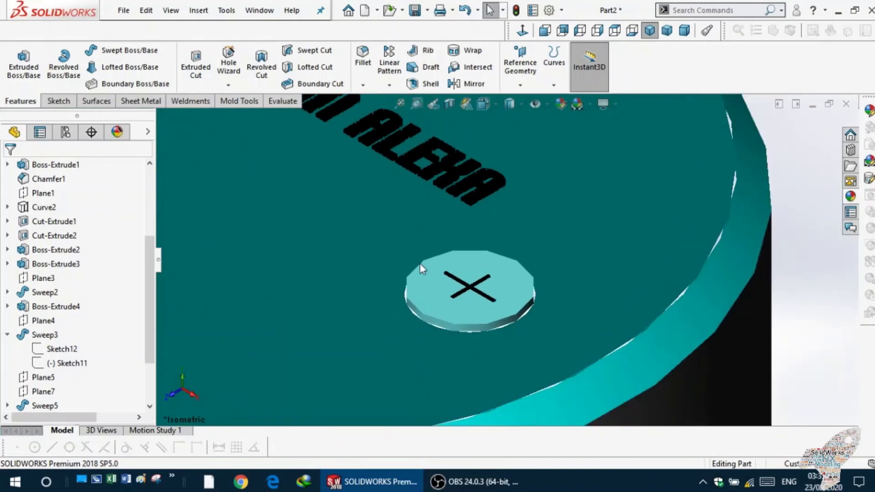
pyautogui.scroll(2, 423, 227)
pyautogui.scroll(-1, 430, 219)
pyautogui.scroll(-2, 433, 221)
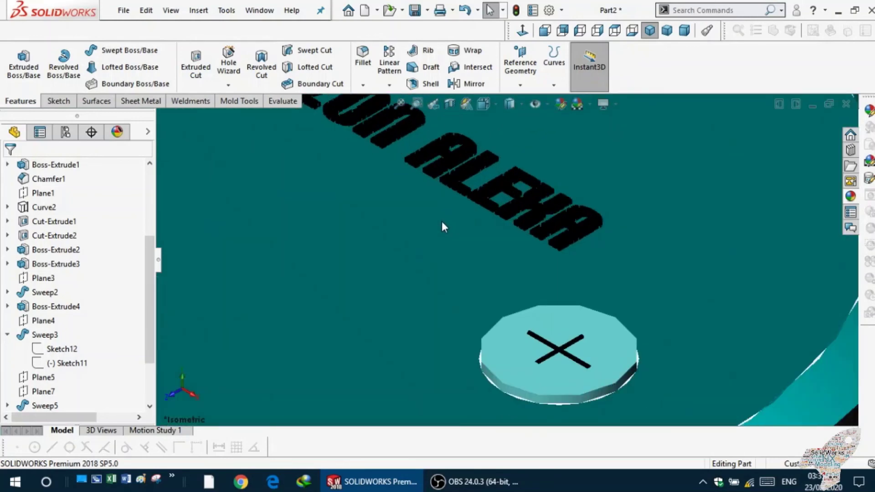
pyautogui.scroll(-2, 441, 220)
pyautogui.scroll(3, 443, 217)
pyautogui.scroll(2, 455, 205)
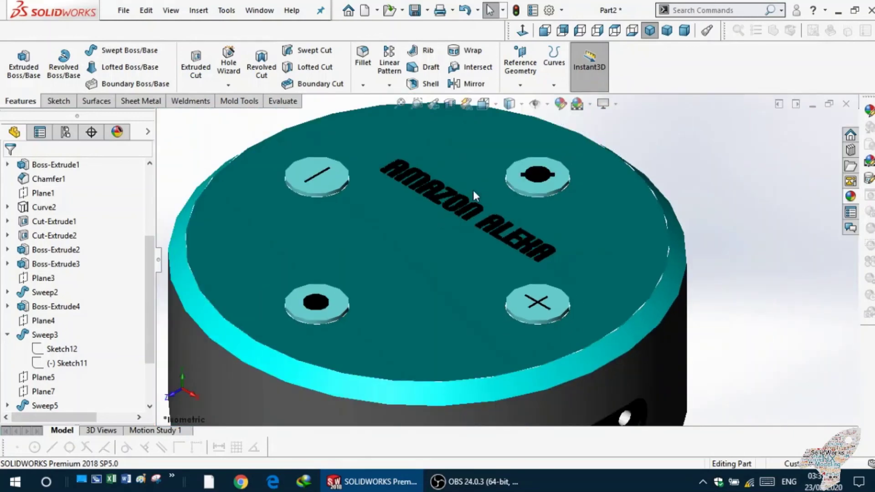
pyautogui.scroll(2, 615, 185)
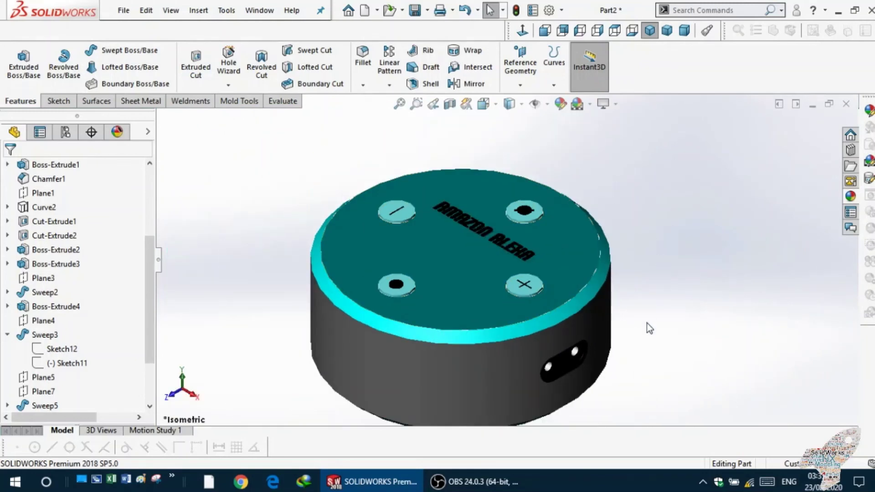
pyautogui.scroll(2, 646, 323)
pyautogui.scroll(-3, 593, 292)
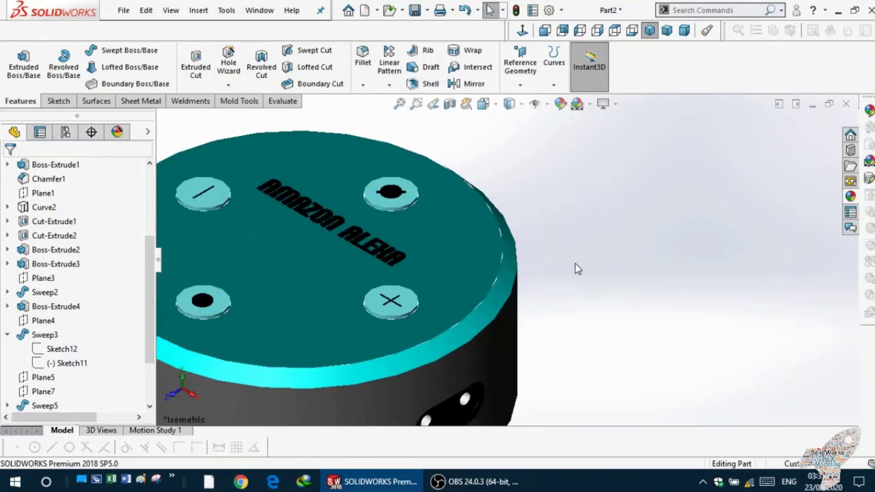
pyautogui.scroll(-3, 498, 289)
pyautogui.scroll(-3, 476, 299)
pyautogui.scroll(-2, 469, 291)
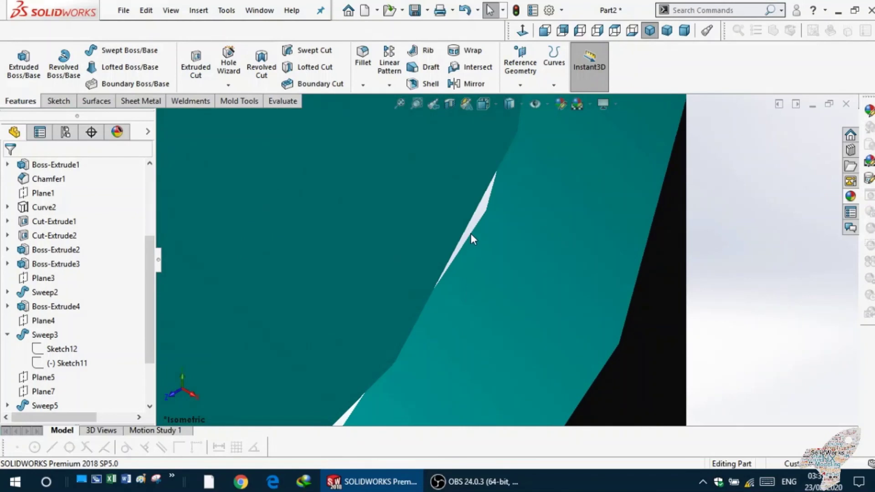
pyautogui.click(475, 220)
pyautogui.scroll(1, 674, 218)
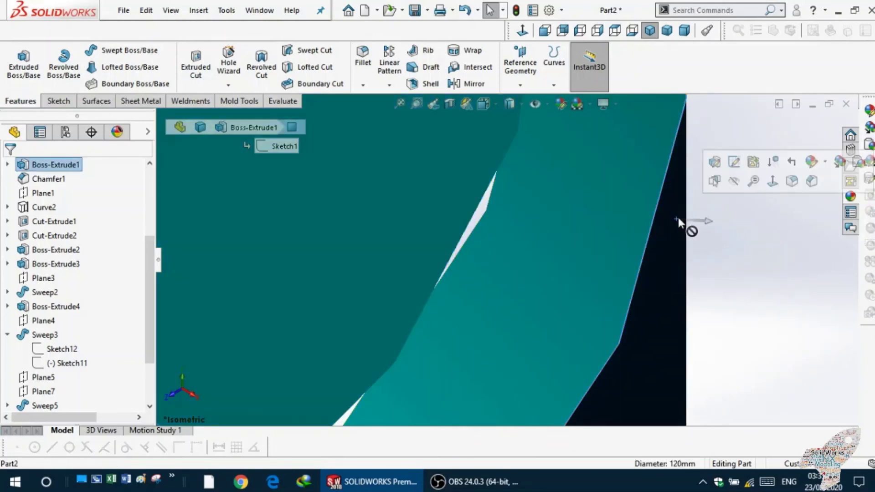
pyautogui.scroll(1, 686, 216)
pyautogui.scroll(2, 693, 211)
pyautogui.scroll(2, 695, 212)
pyautogui.scroll(5, 638, 223)
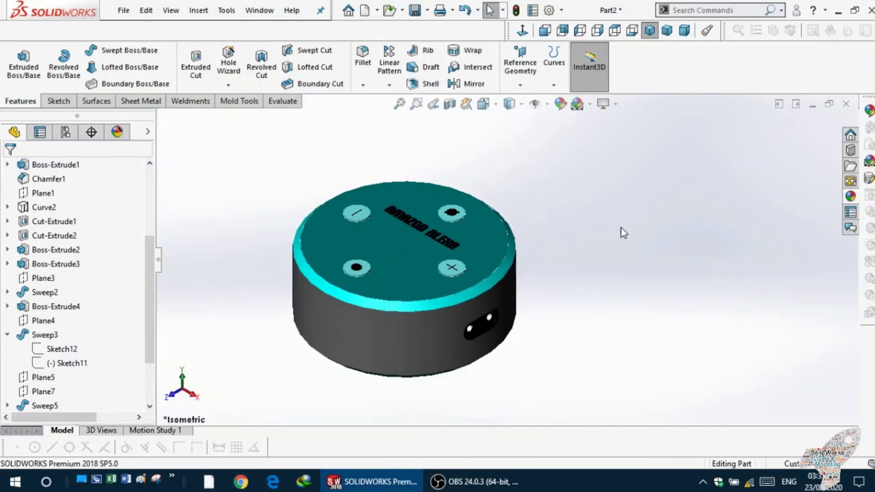
pyautogui.moveTo(621, 227)
pyautogui.mouseDown(button='middle')
pyautogui.moveTo(621, 196)
pyautogui.moveTo(666, 194)
pyautogui.moveTo(555, 266)
pyautogui.moveTo(527, 308)
pyautogui.moveTo(608, 344)
pyautogui.moveTo(650, 241)
pyautogui.mouseUp(button='middle')
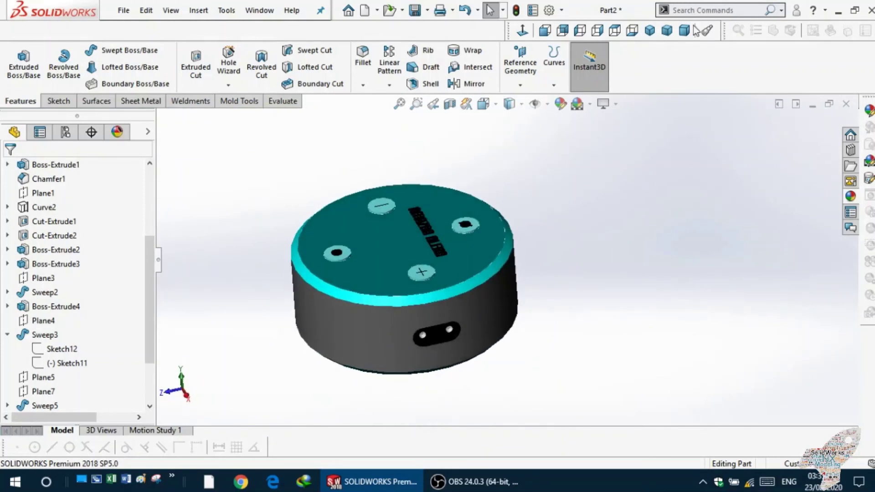
pyautogui.click(652, 35)
pyautogui.click(666, 32)
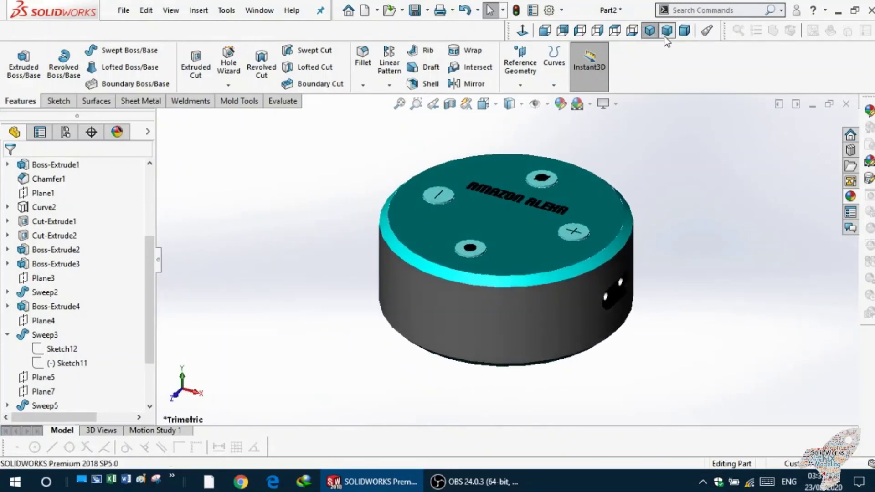